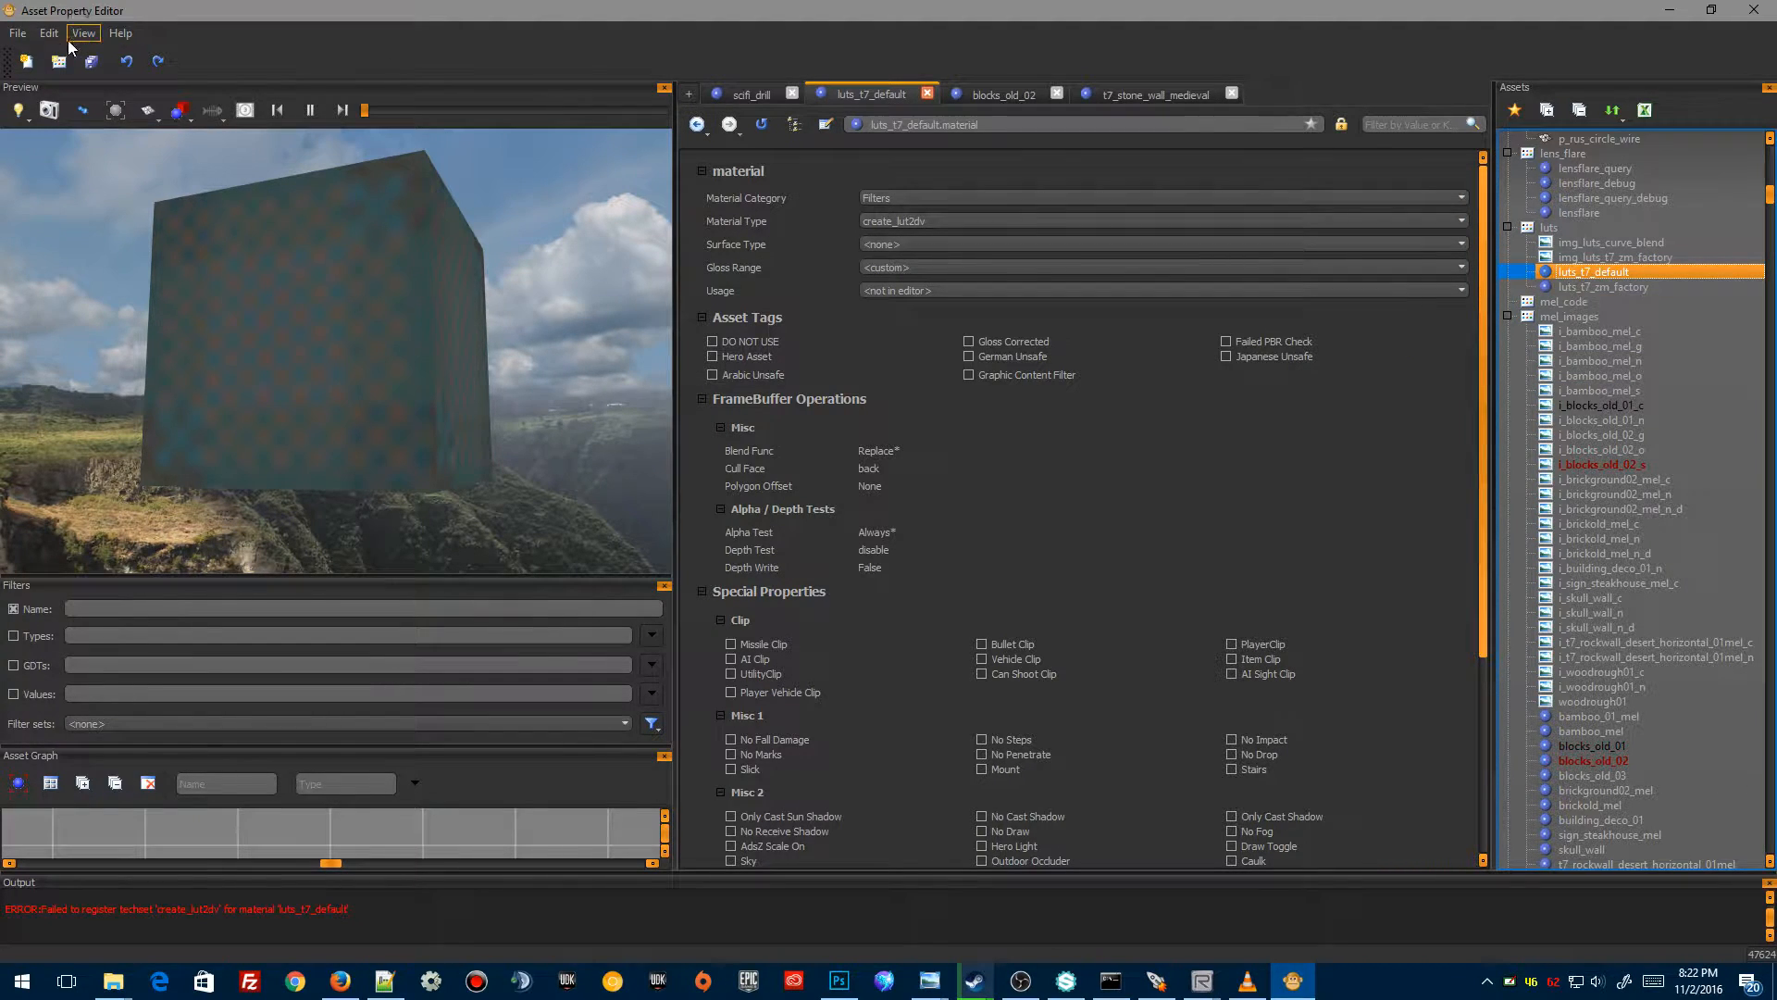
click(18, 32)
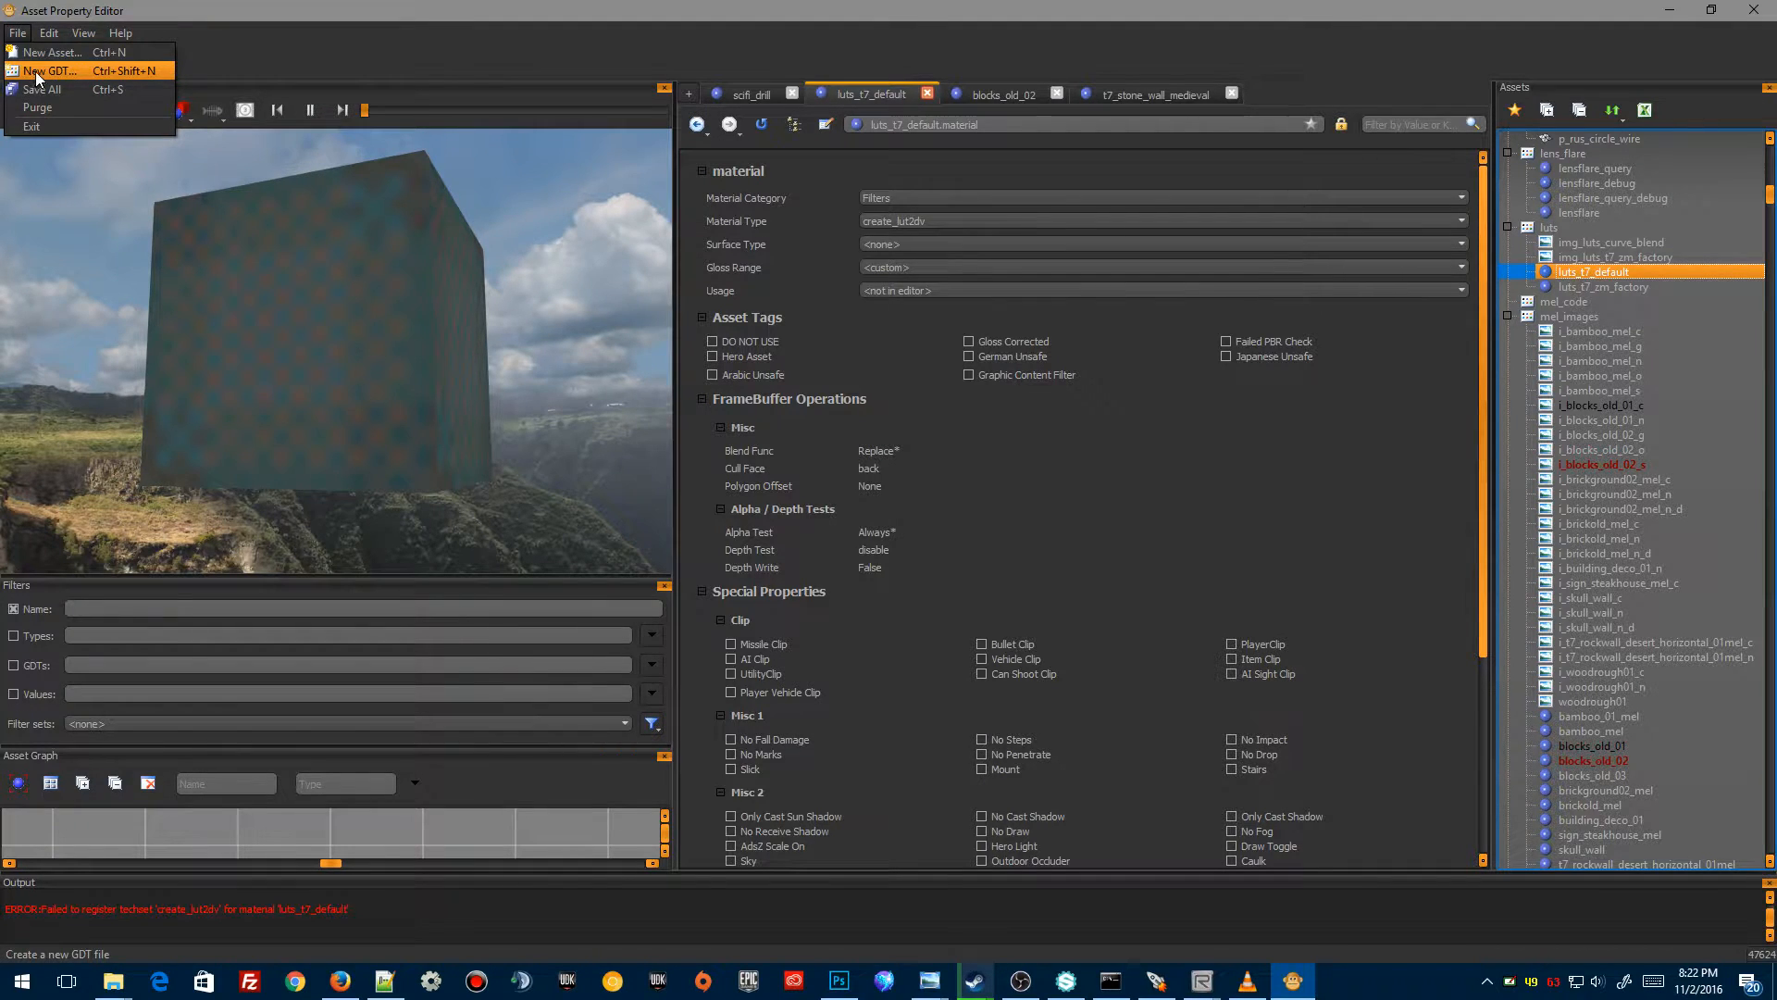
click(35, 70)
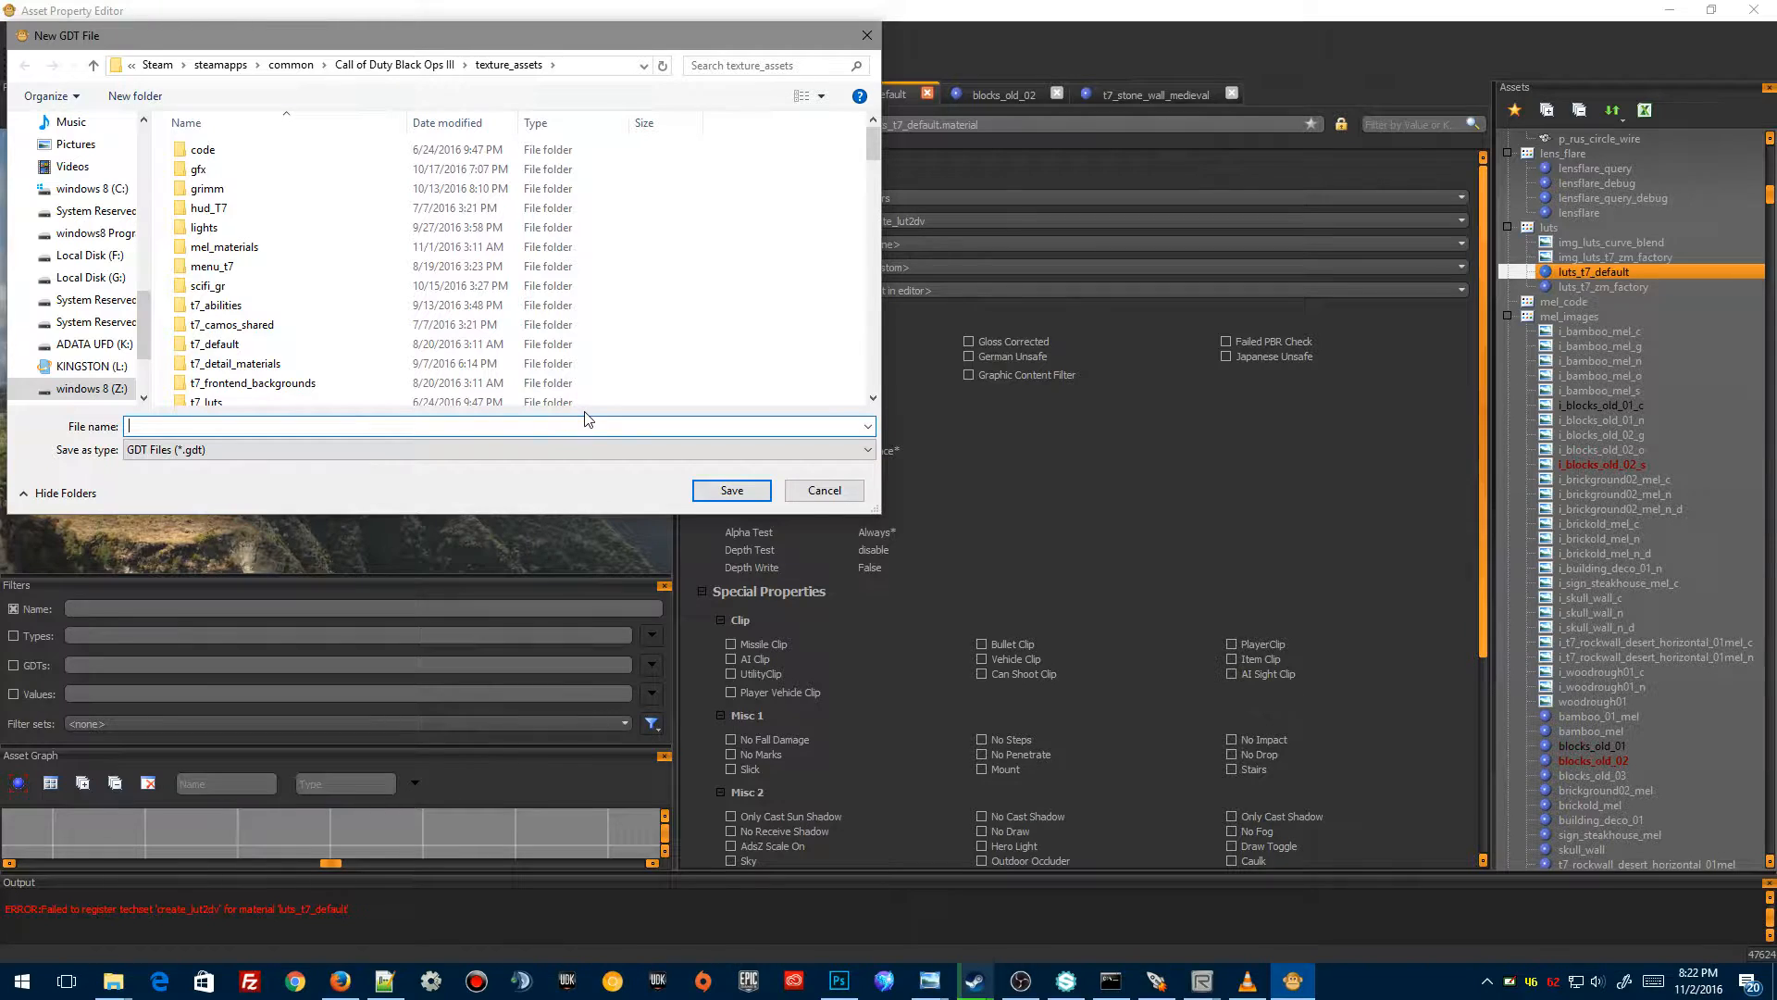
click(826, 495)
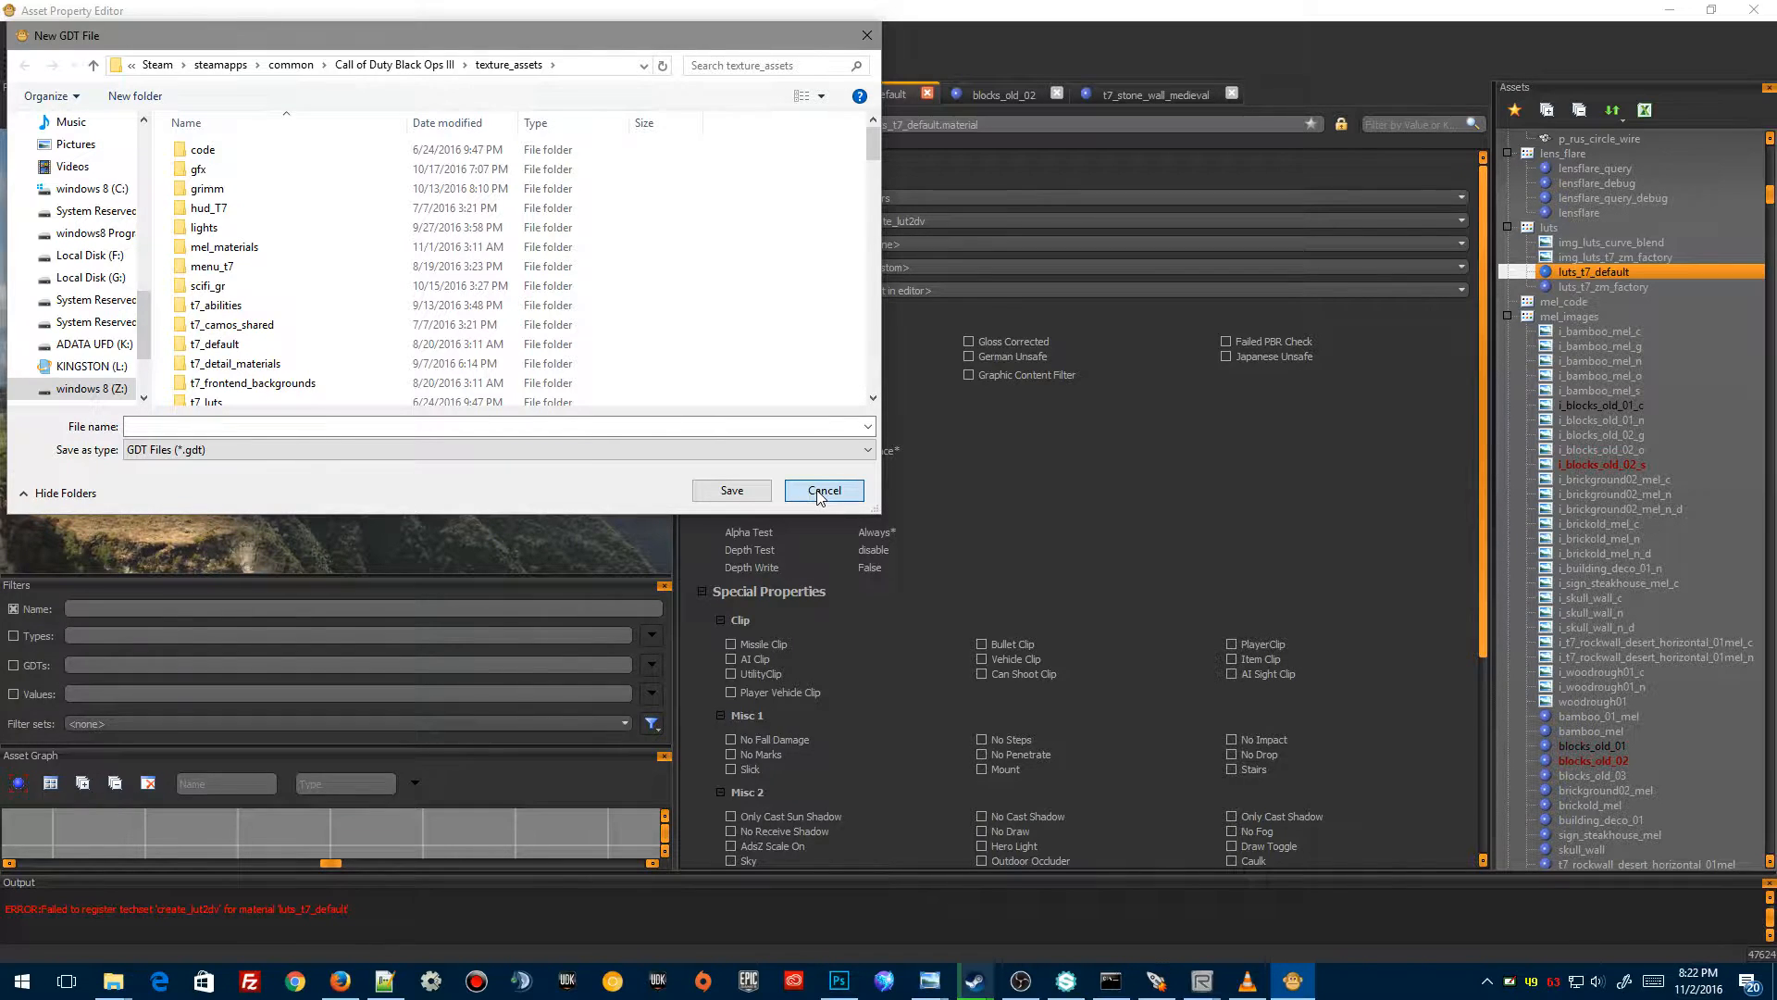
click(819, 491)
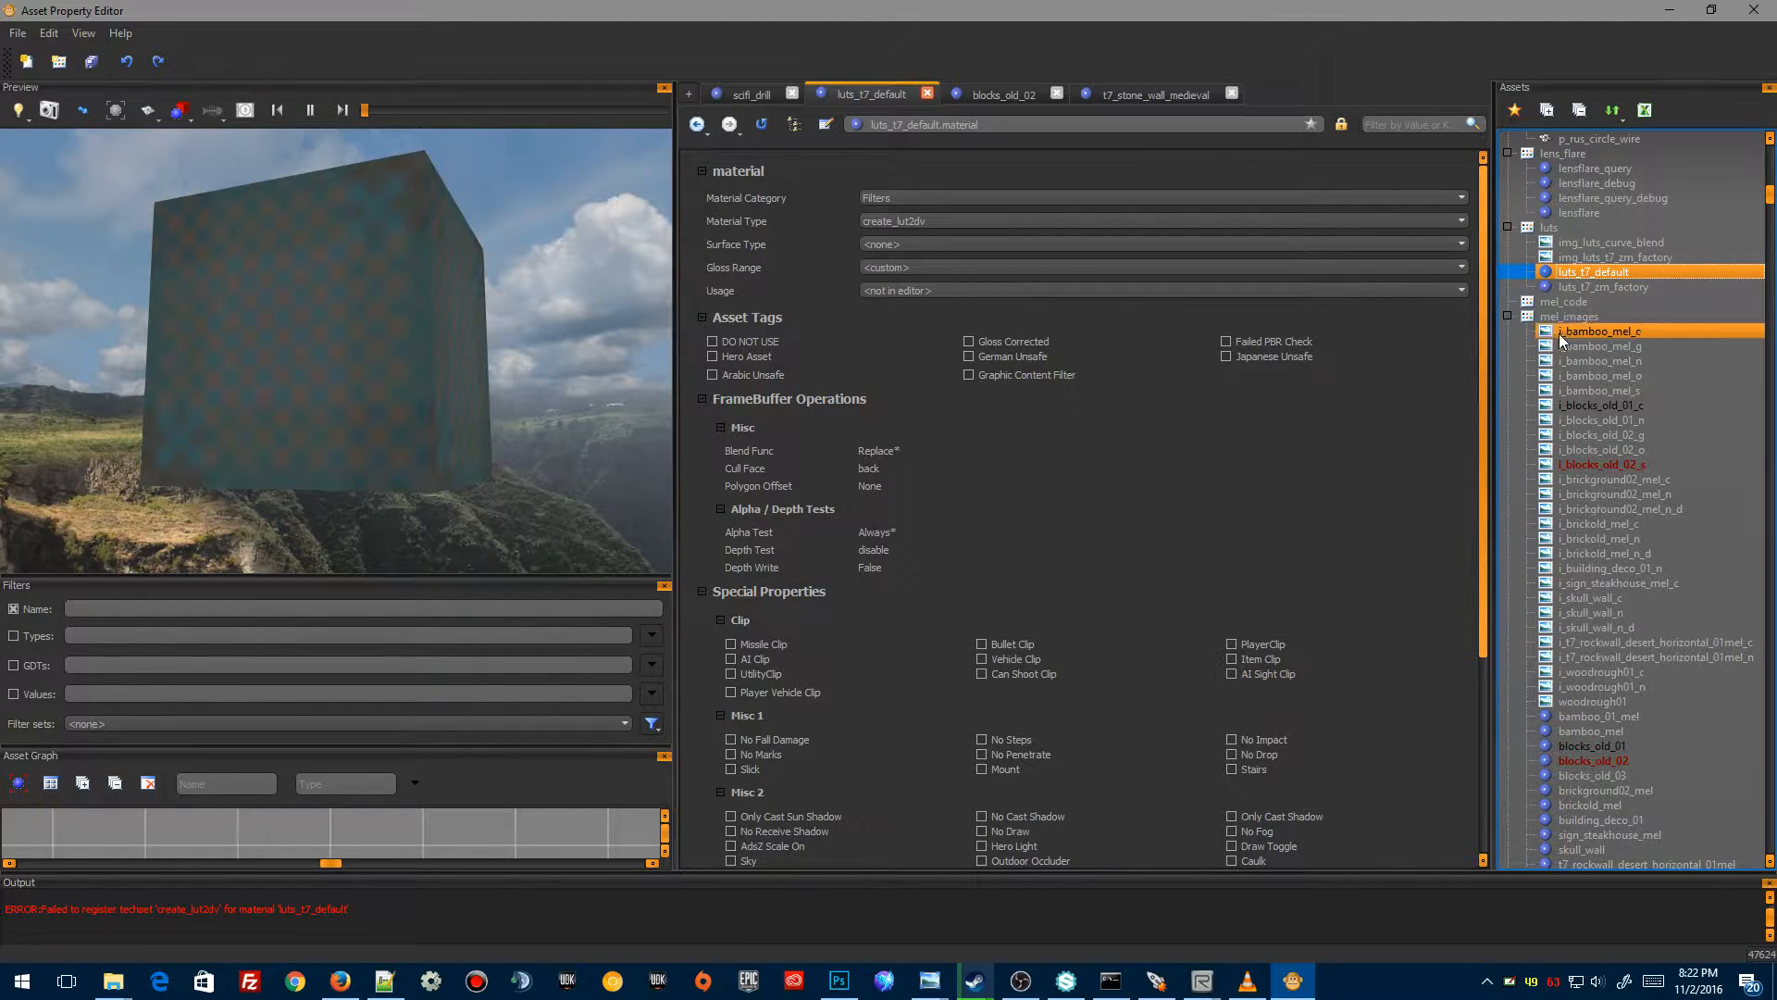
Open the blocks_old_01 material from mel_images and examine its material category and the available material types
click(1585, 317)
click(1588, 745)
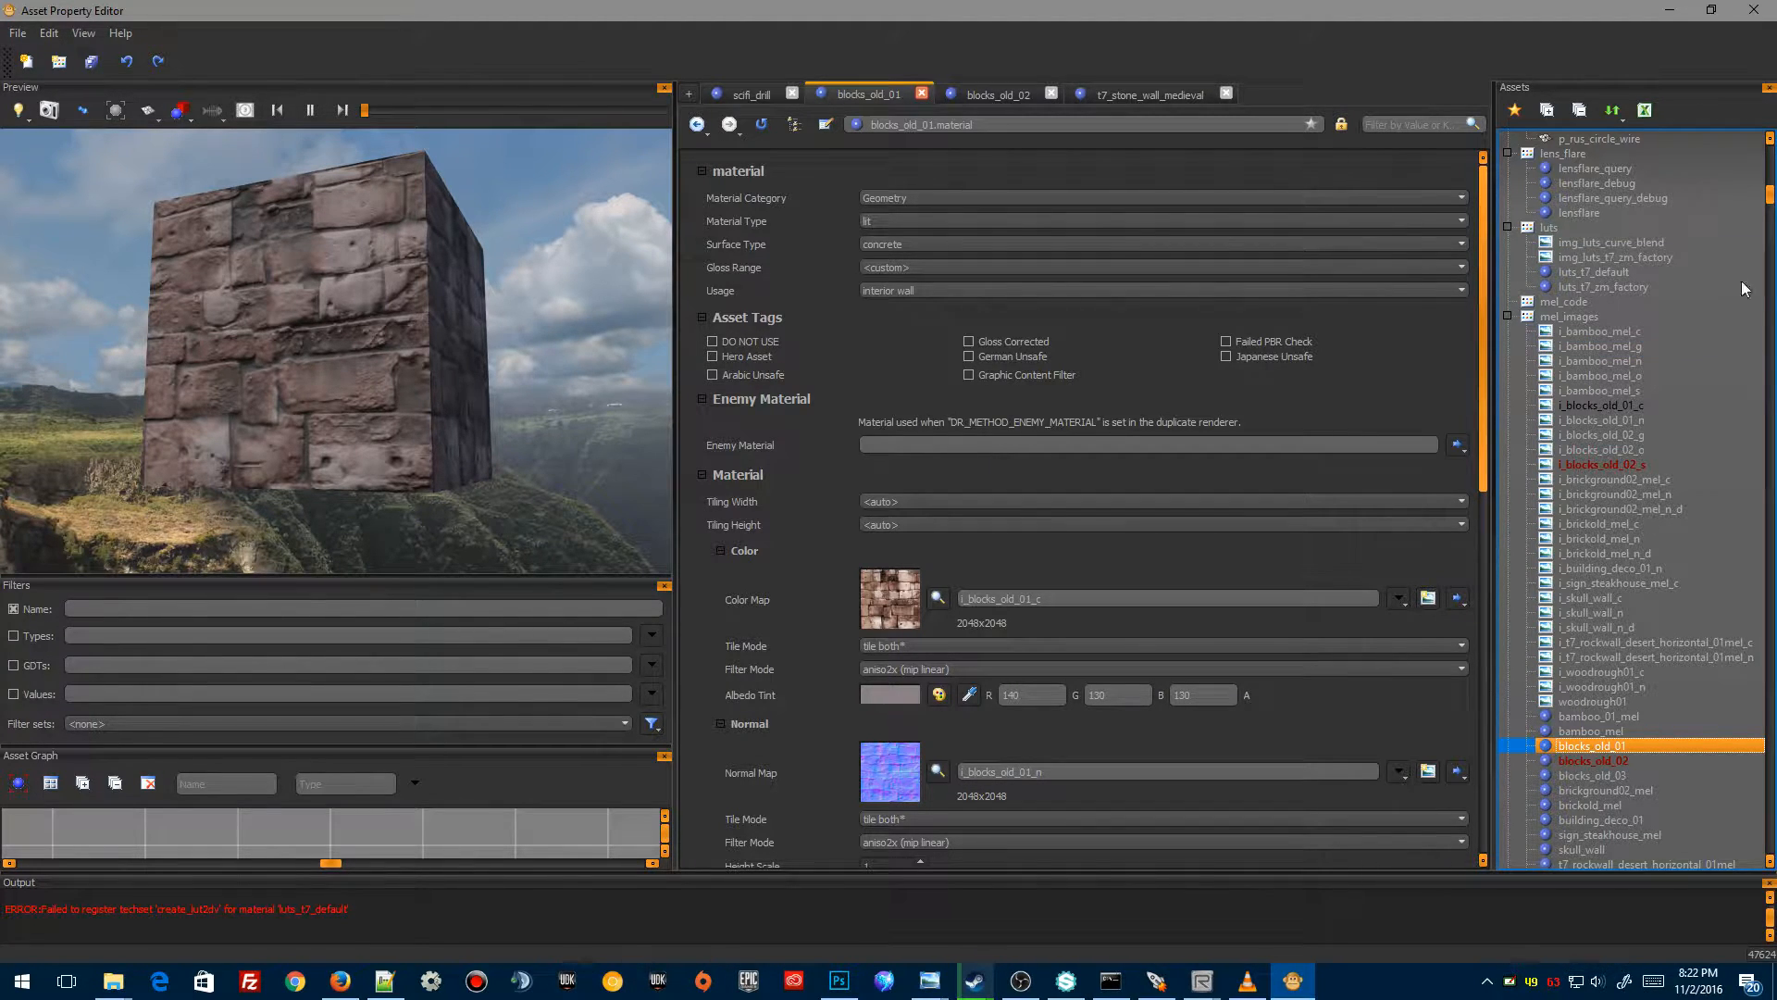
click(897, 198)
click(898, 199)
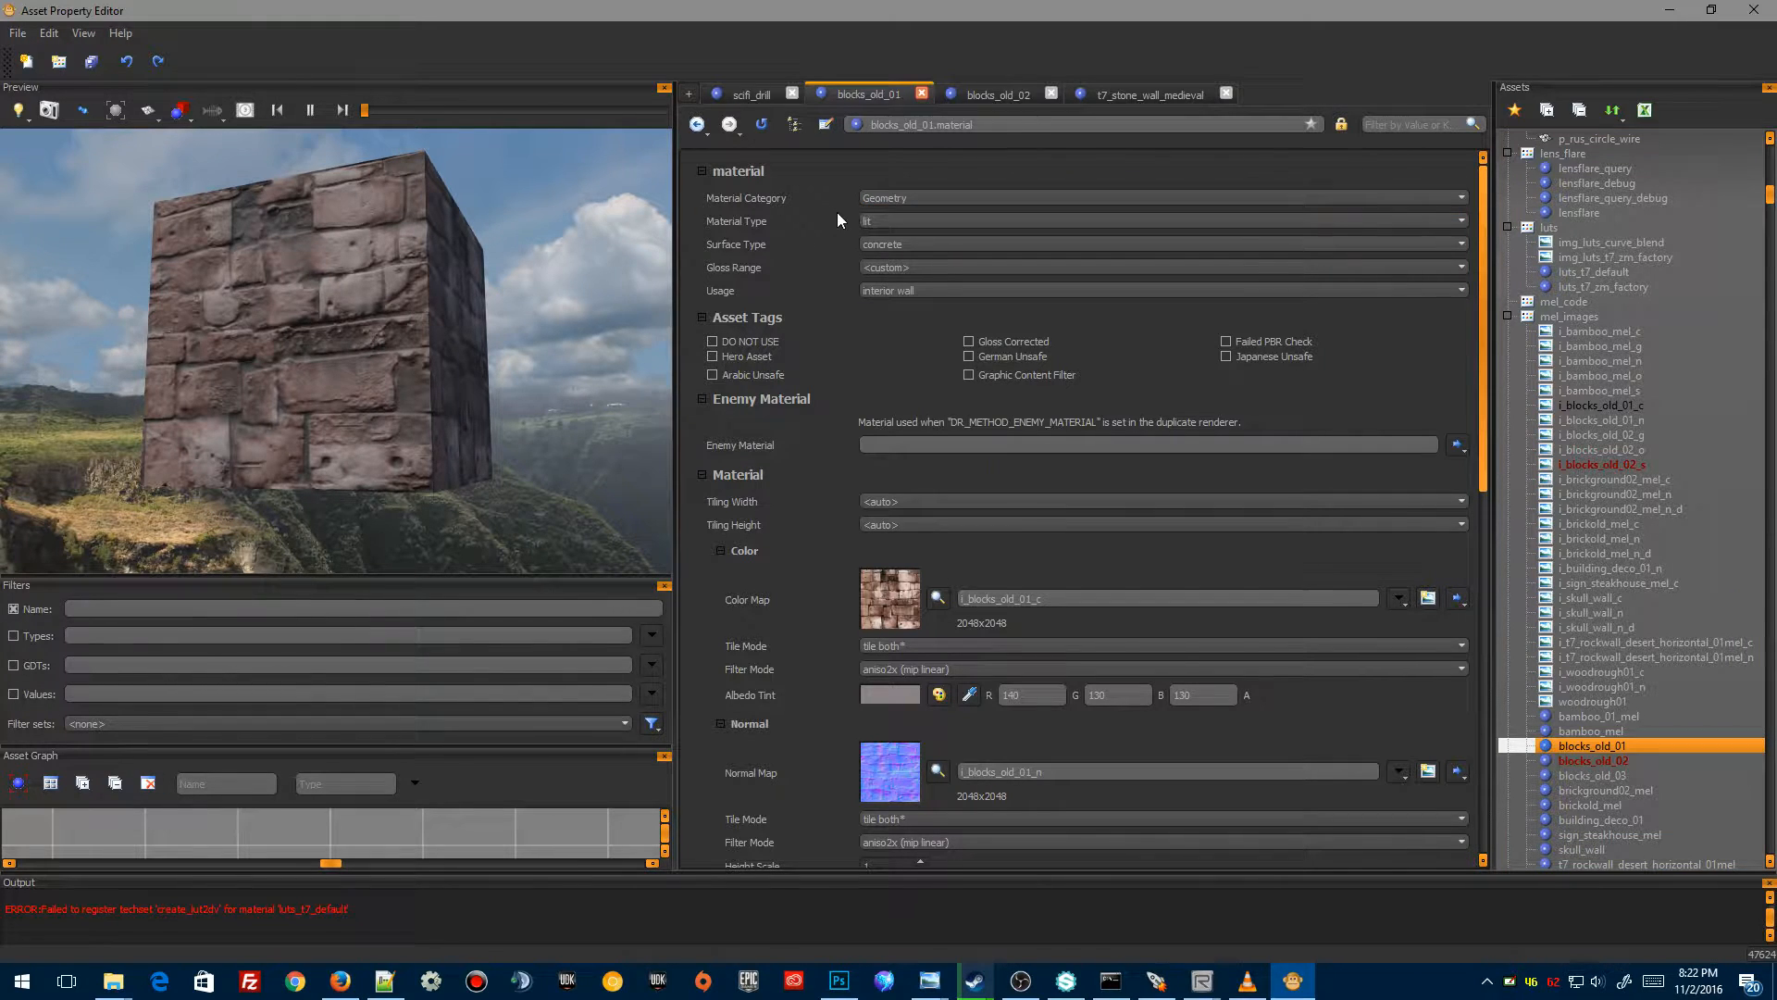
click(894, 224)
click(892, 224)
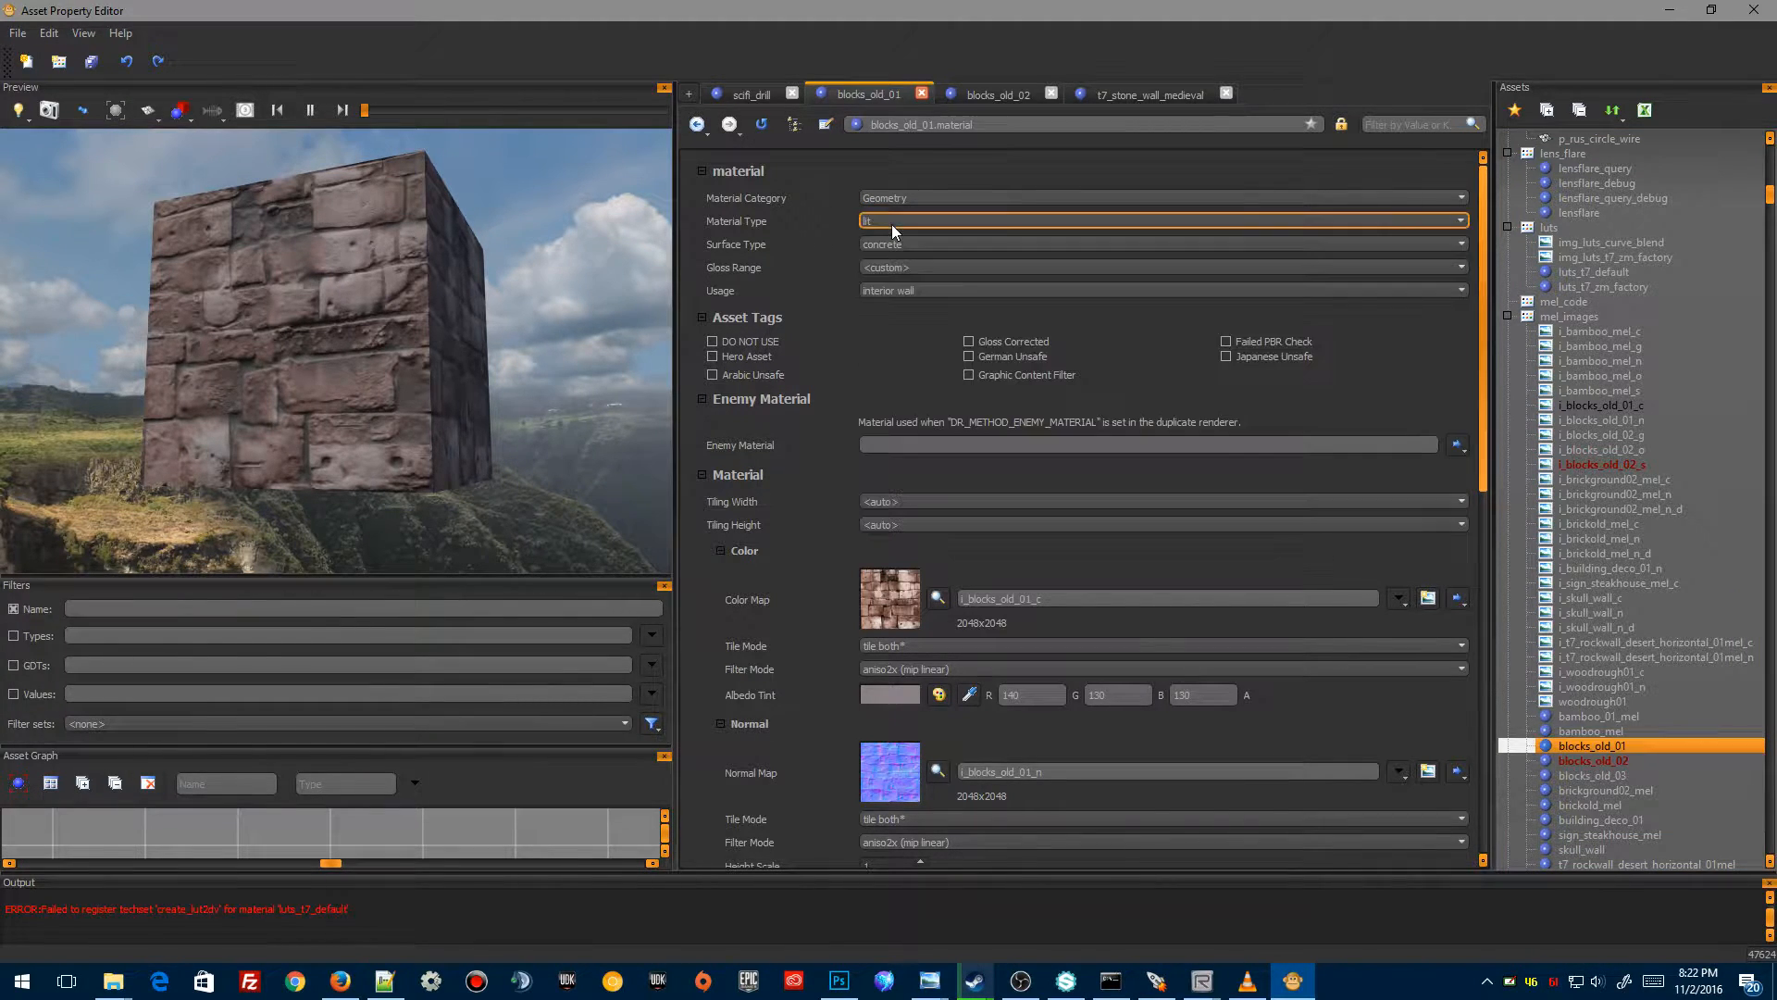
click(892, 224)
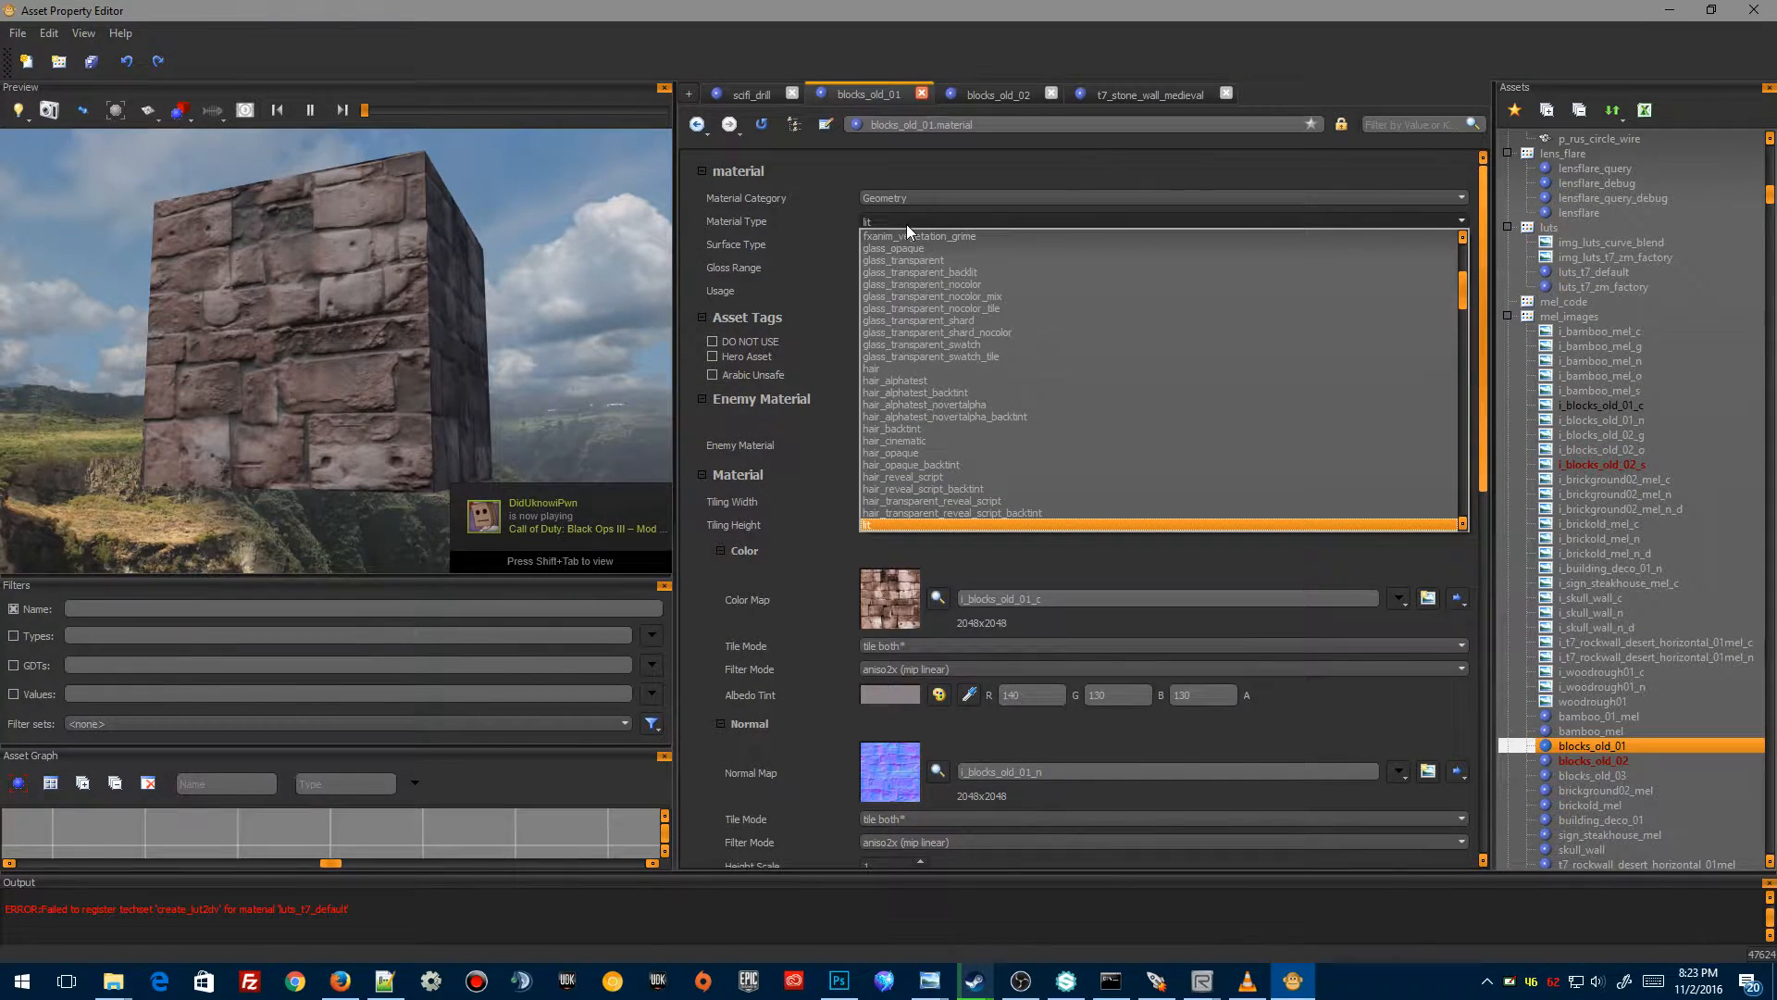
click(907, 224)
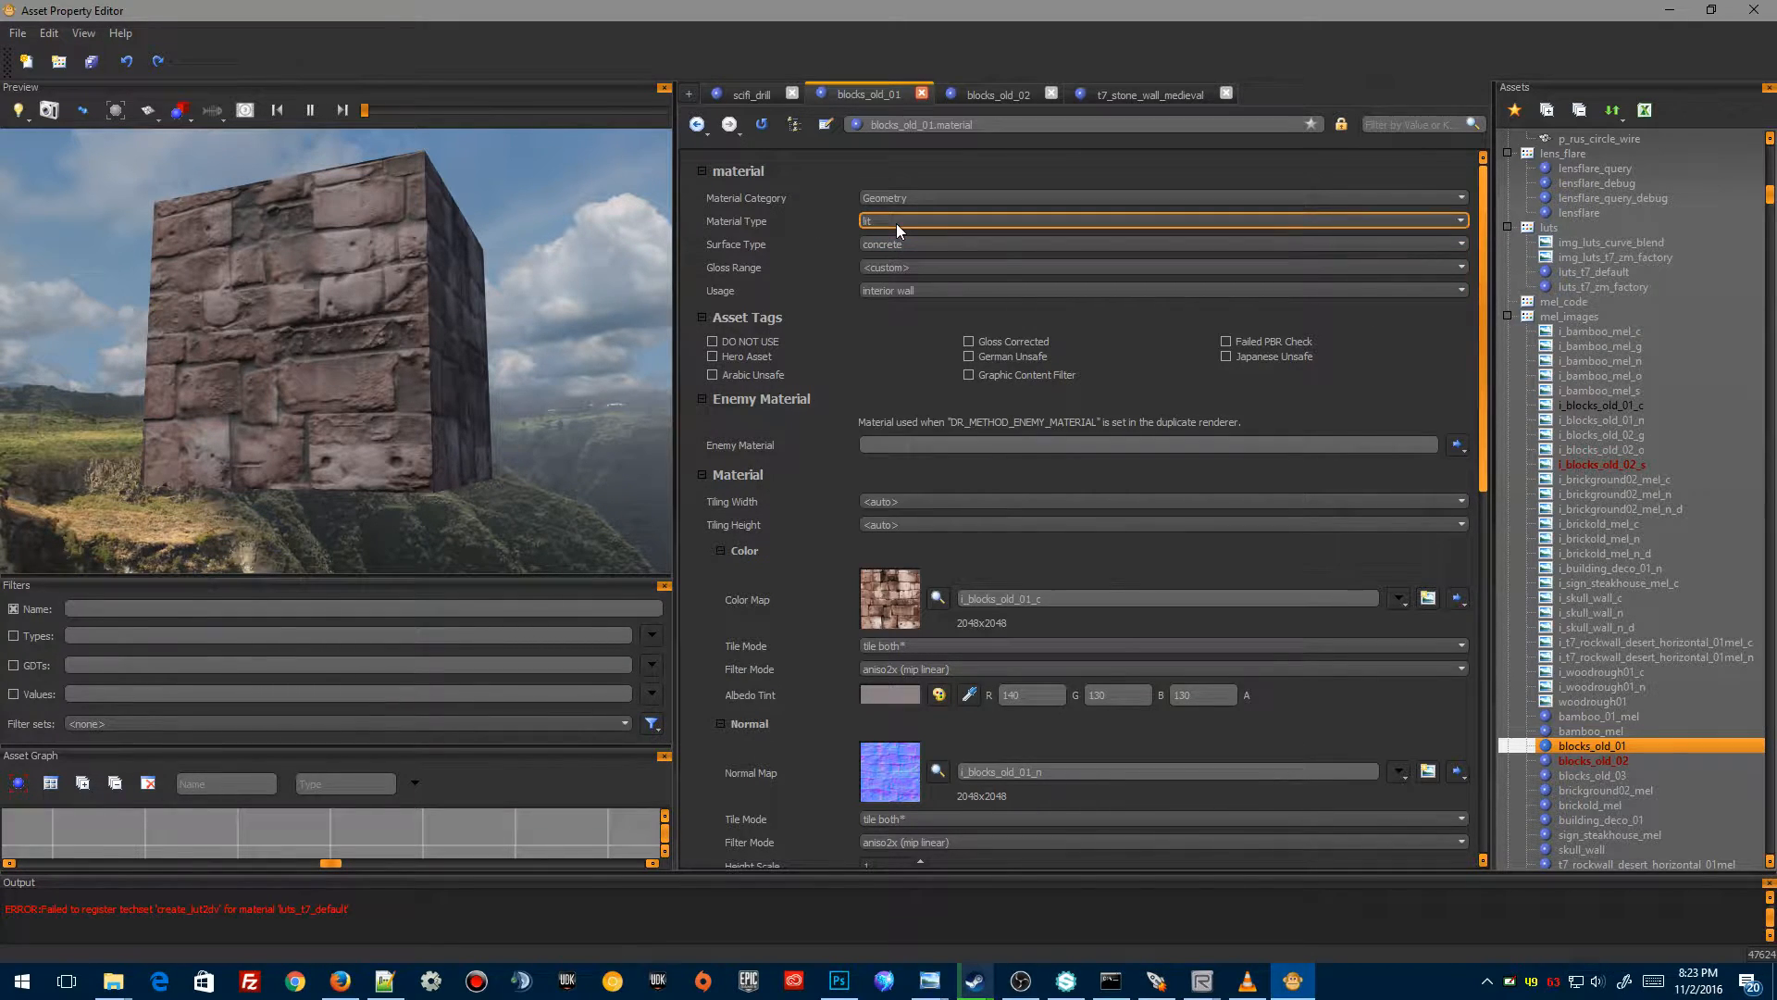
Open the blocks_old_03 material and look through the list of material types and its map properties
click(1596, 774)
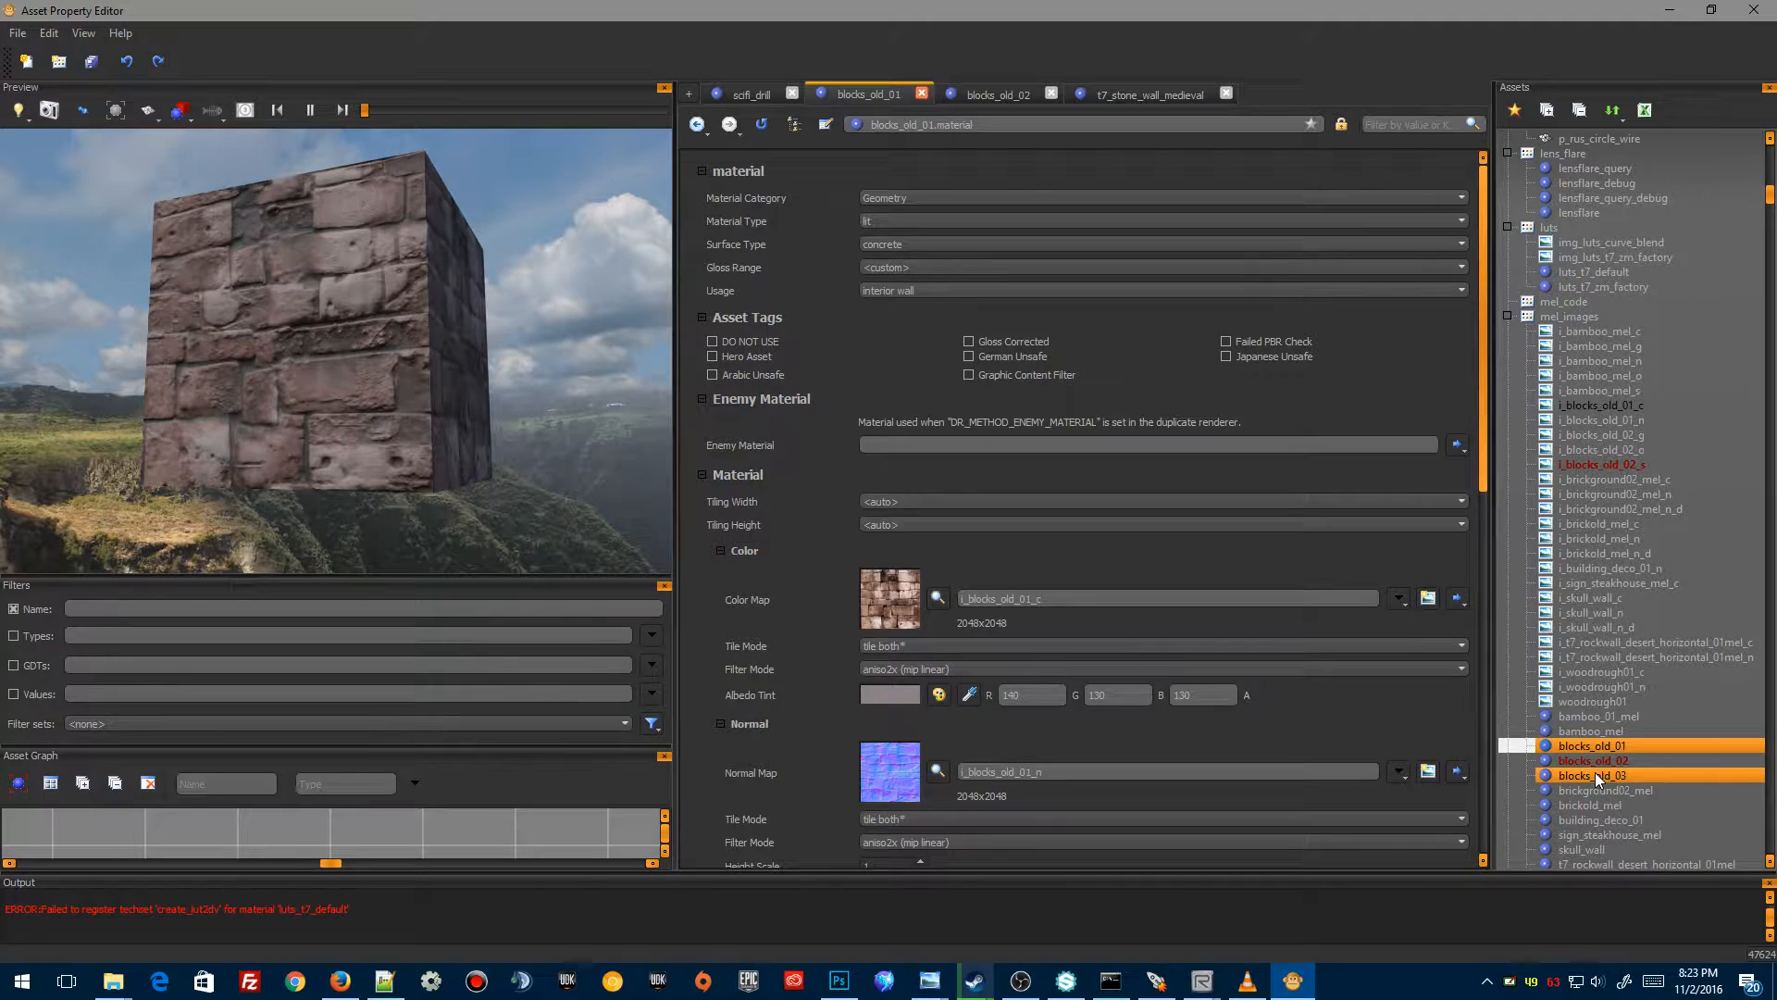
click(885, 220)
scroll(891, 519, down, 20)
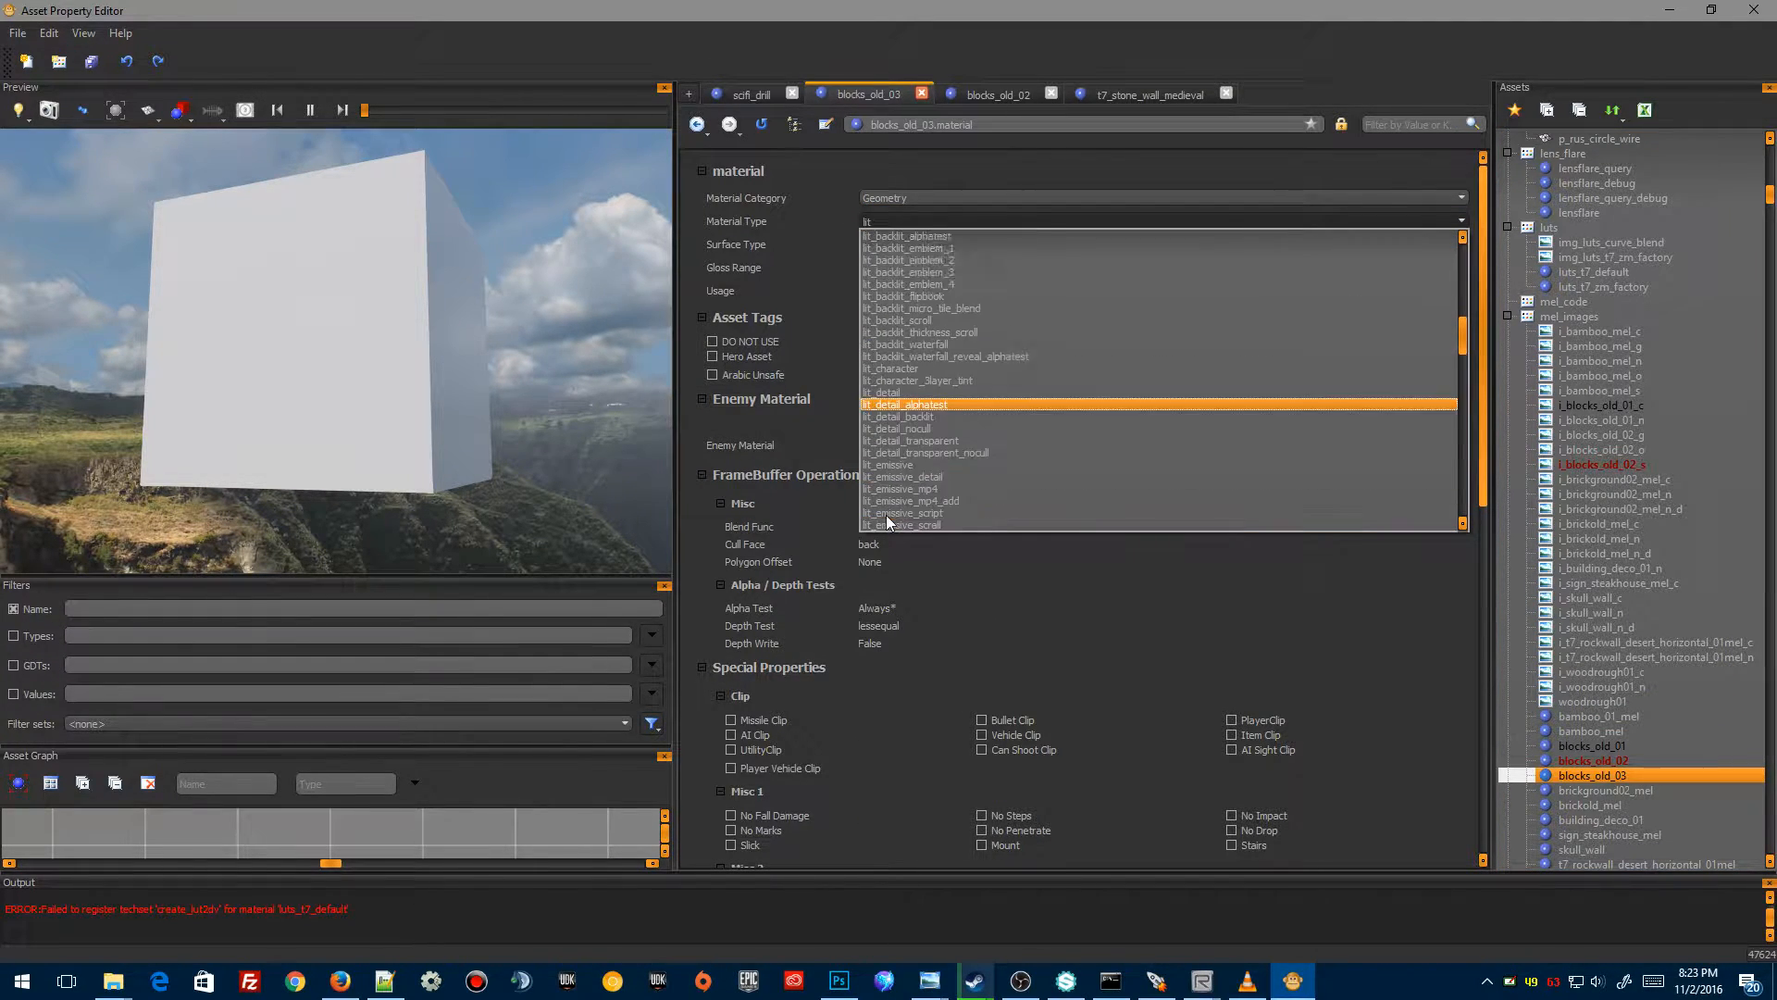
scroll(913, 524, down, 15)
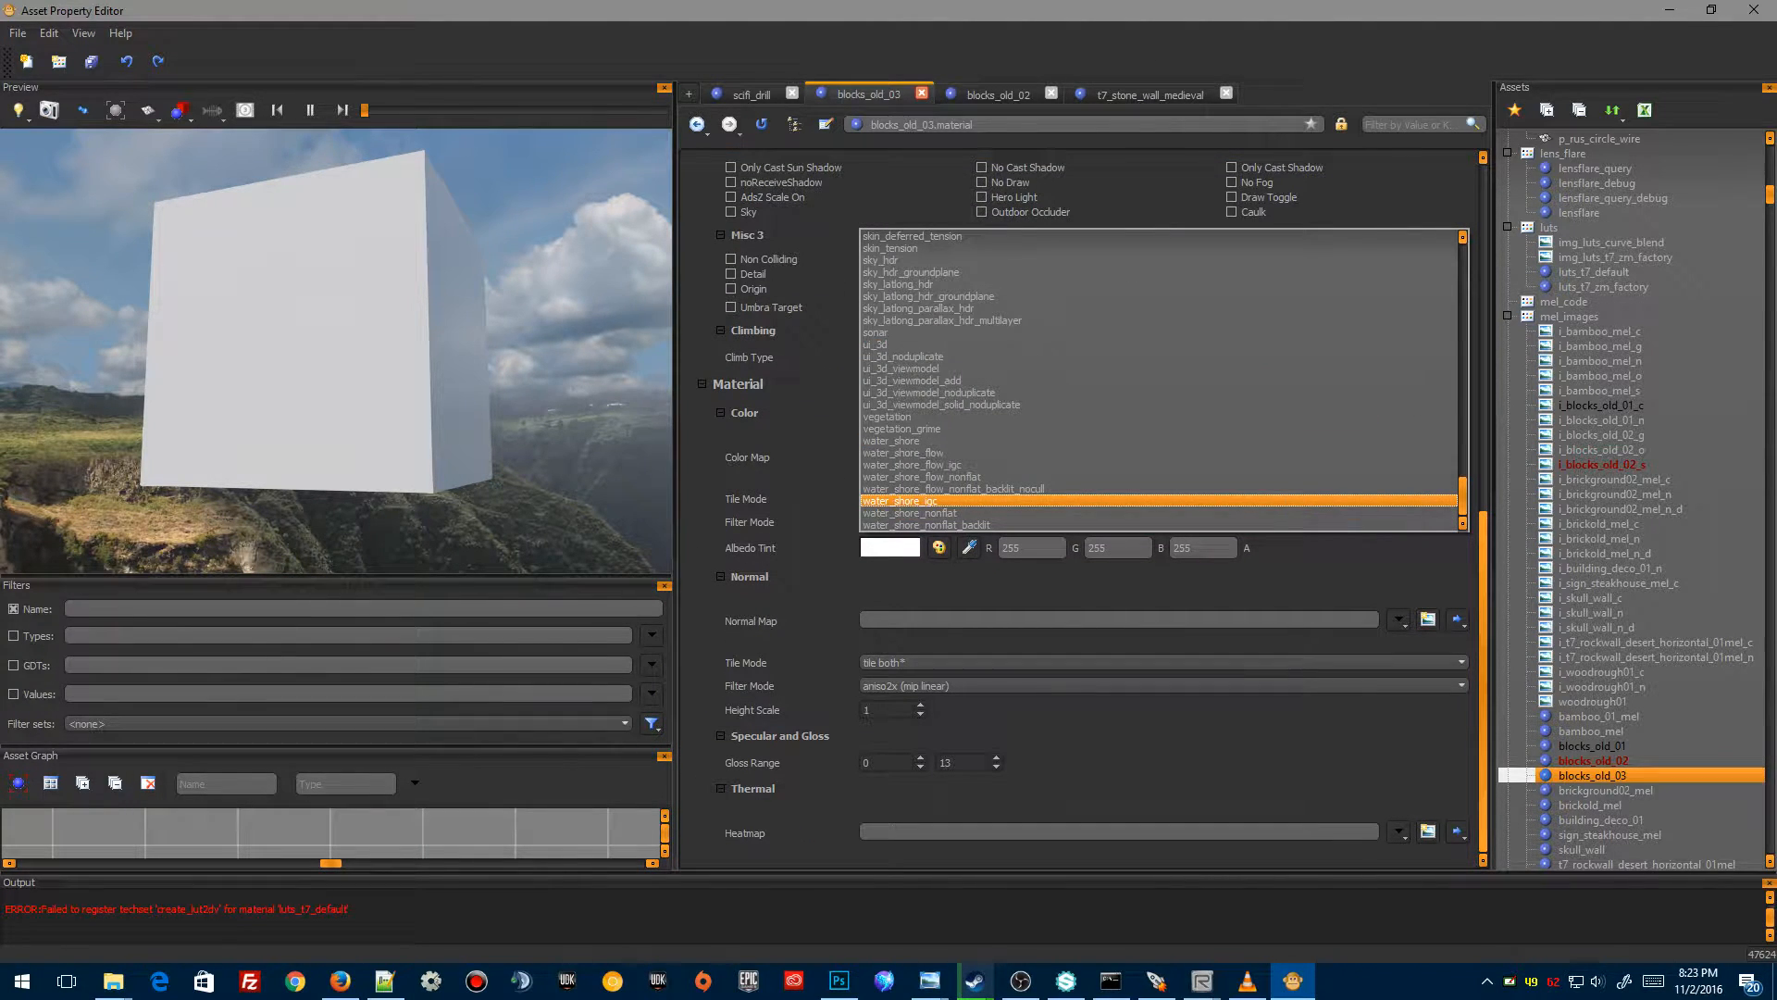
click(1481, 766)
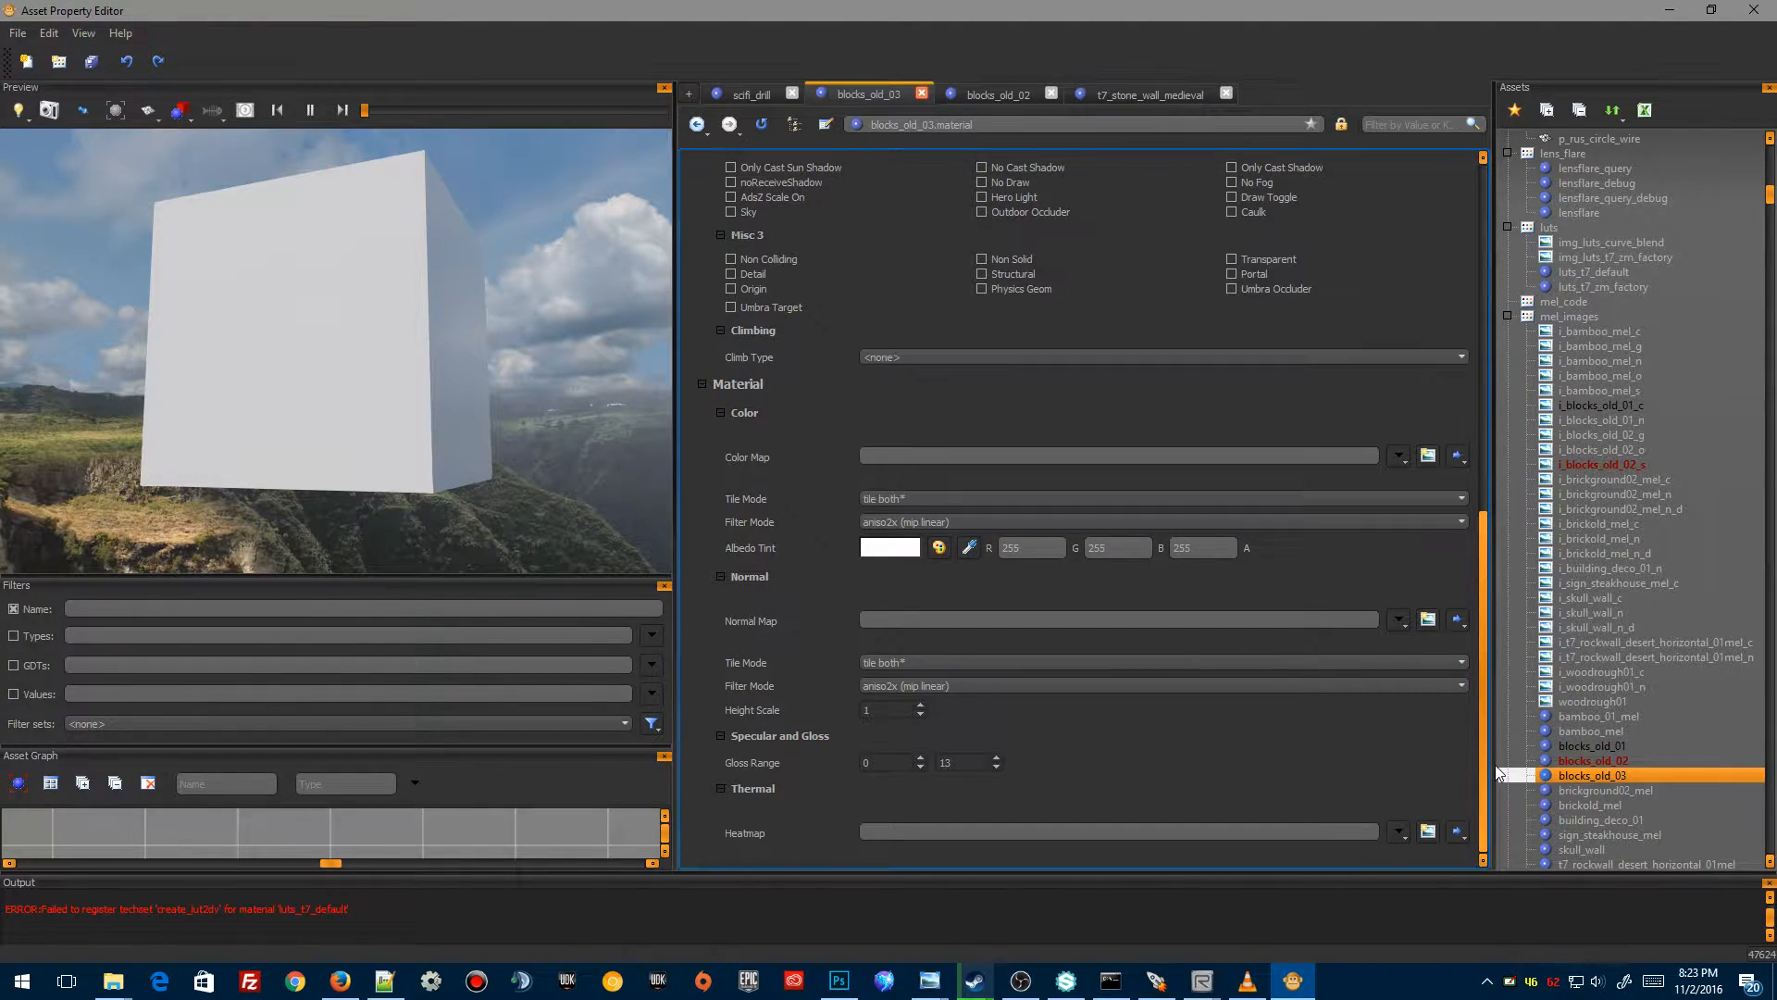
Create a new material asset named test_mel1 in the mel_images GDT
click(1563, 317)
right_click(1558, 316)
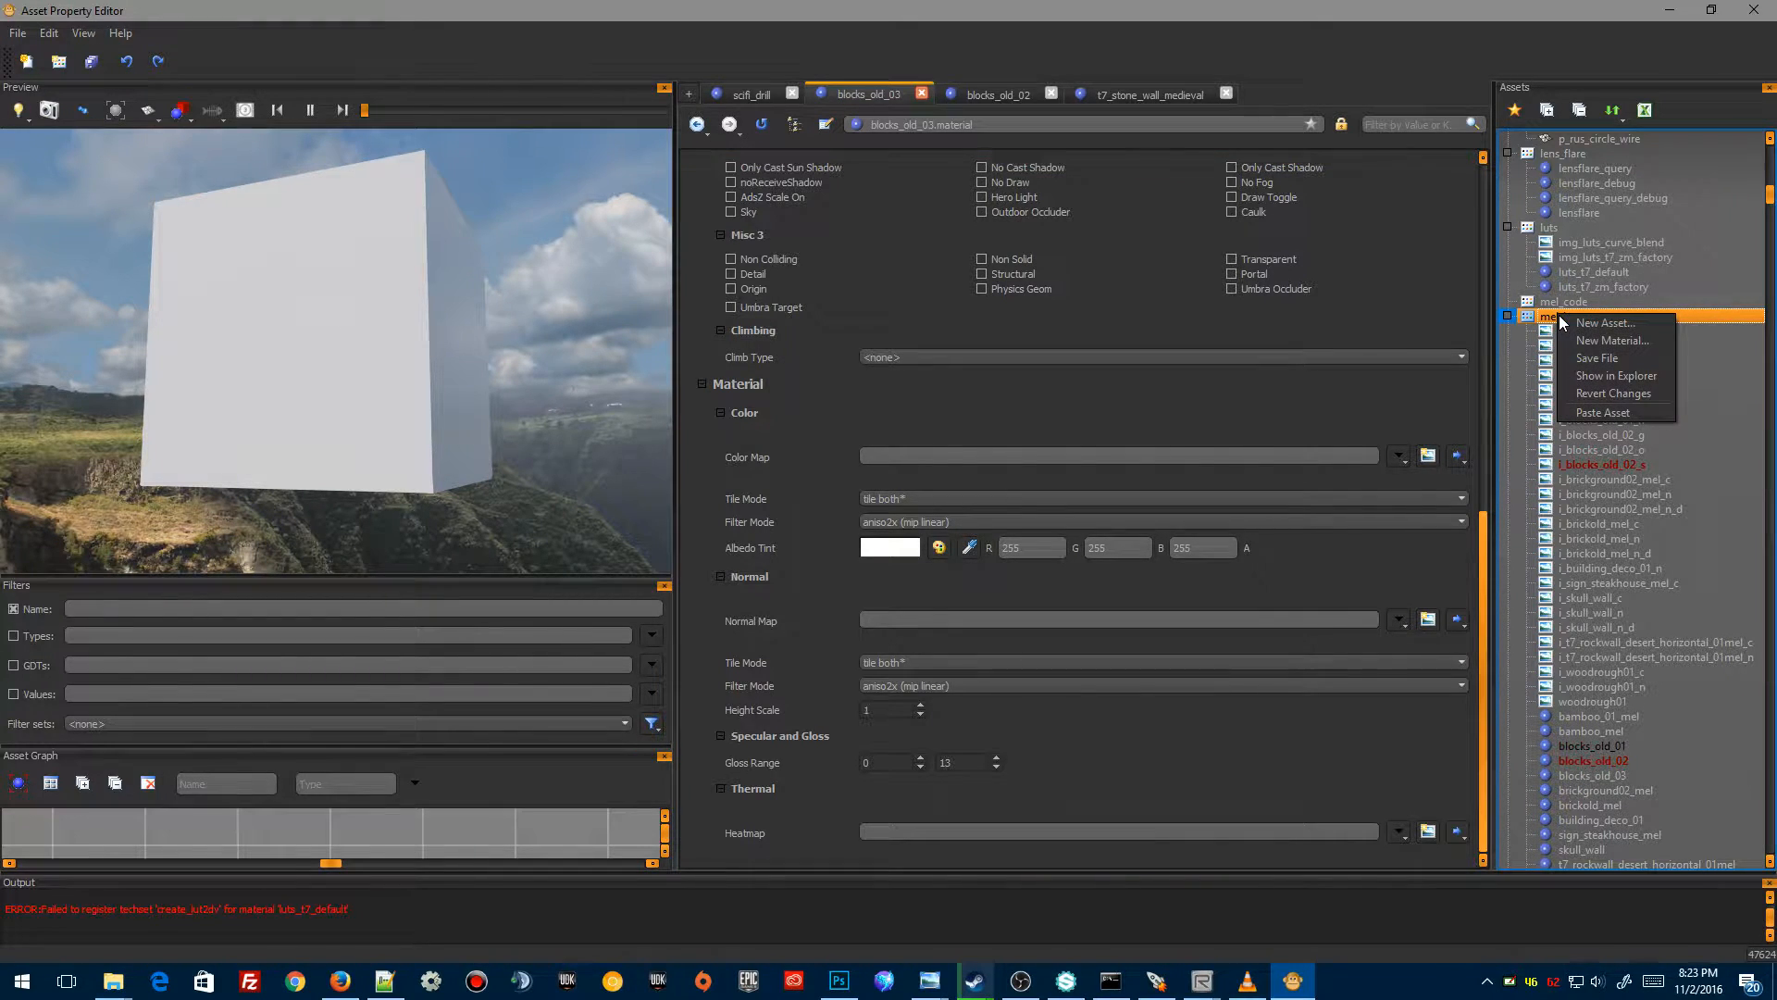
click(1596, 320)
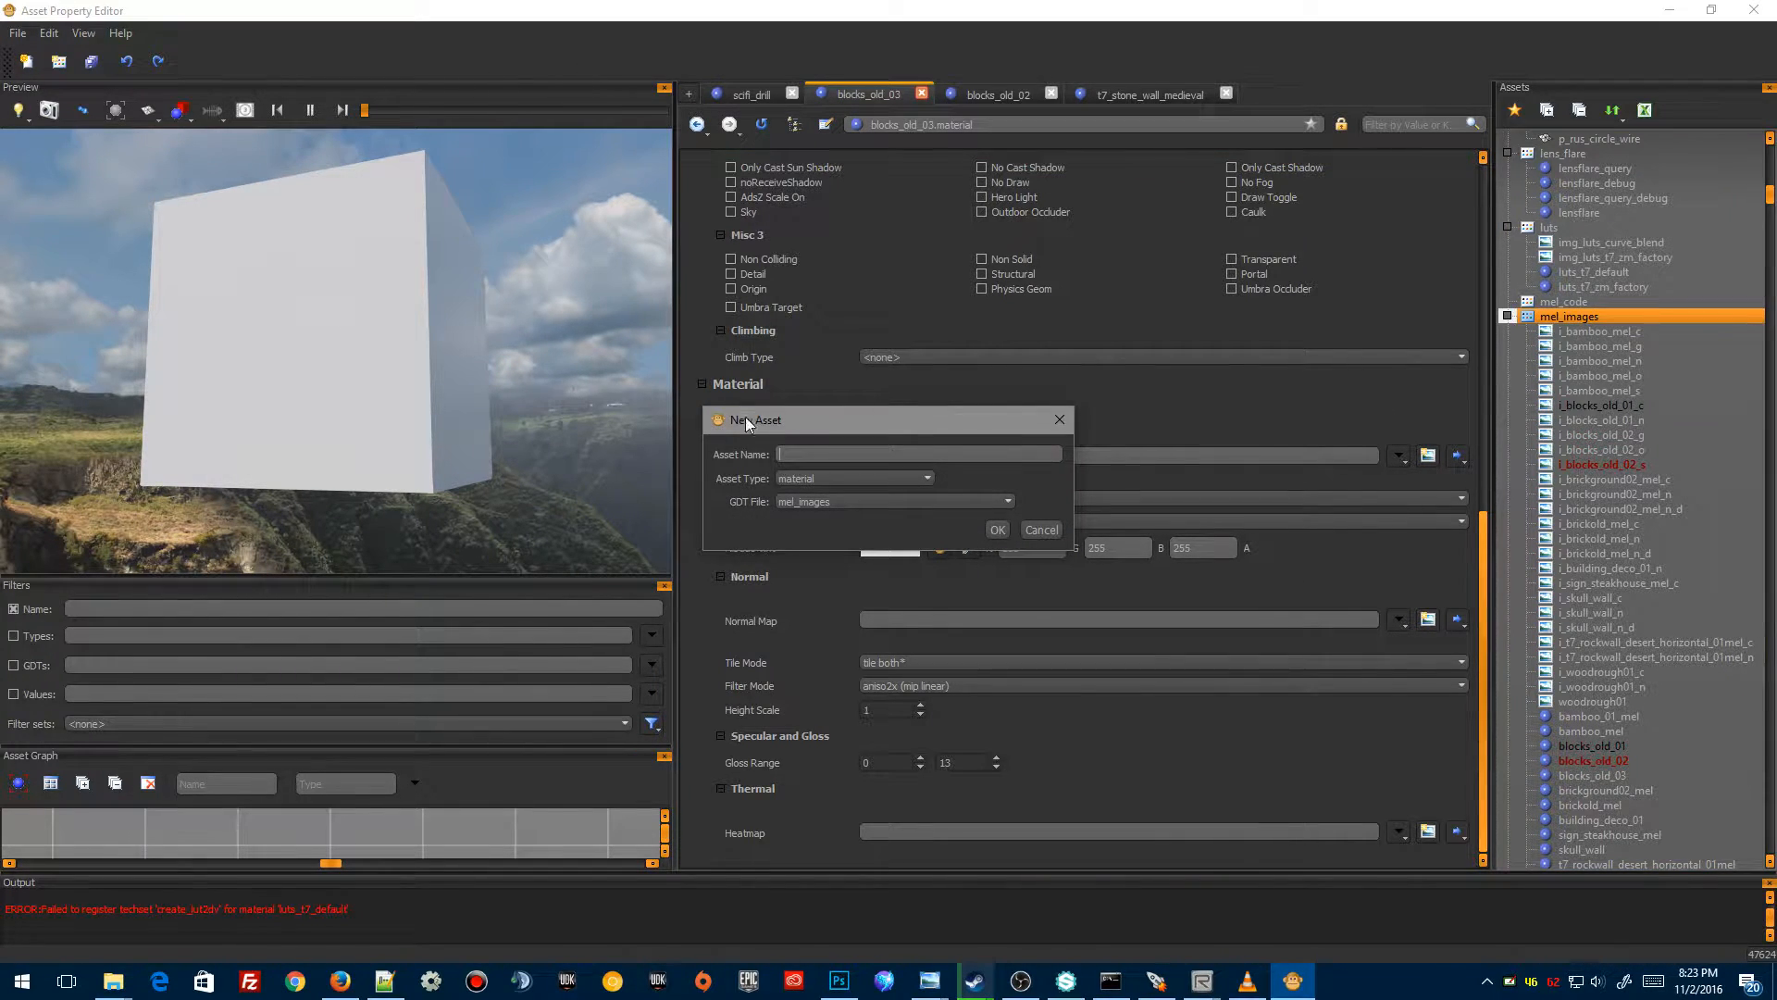
click(800, 455)
text(tyest)
click(998, 530)
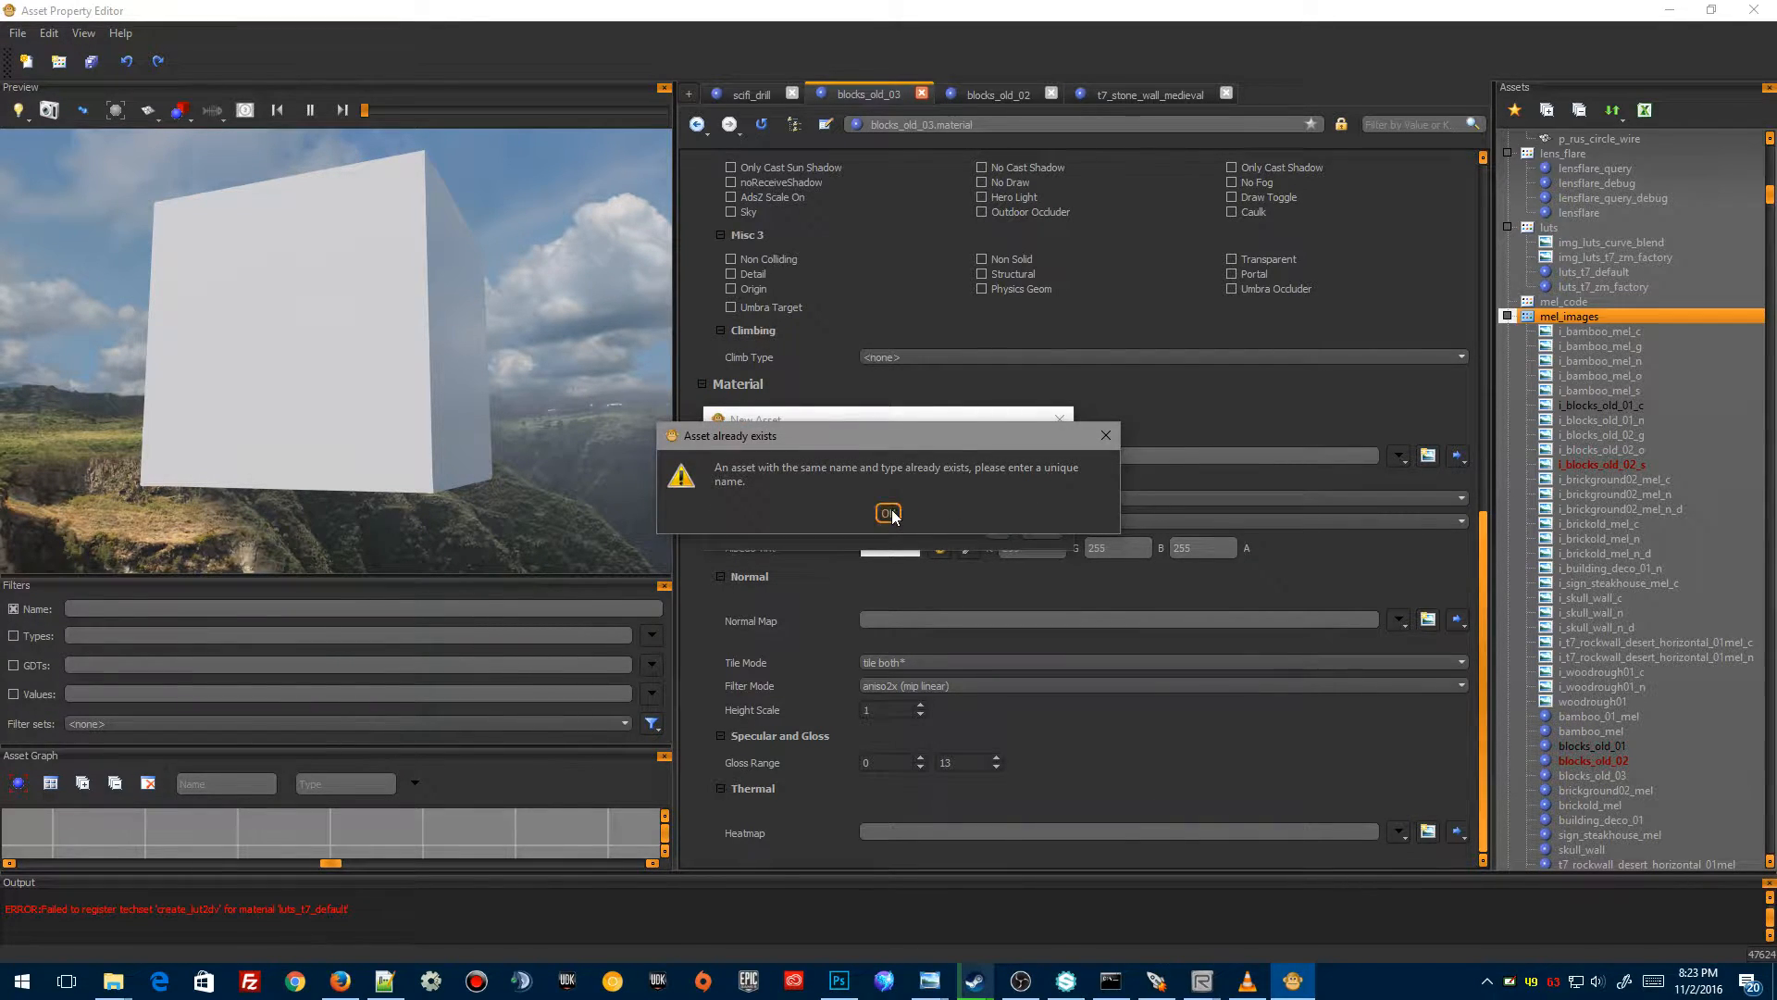
click(889, 513)
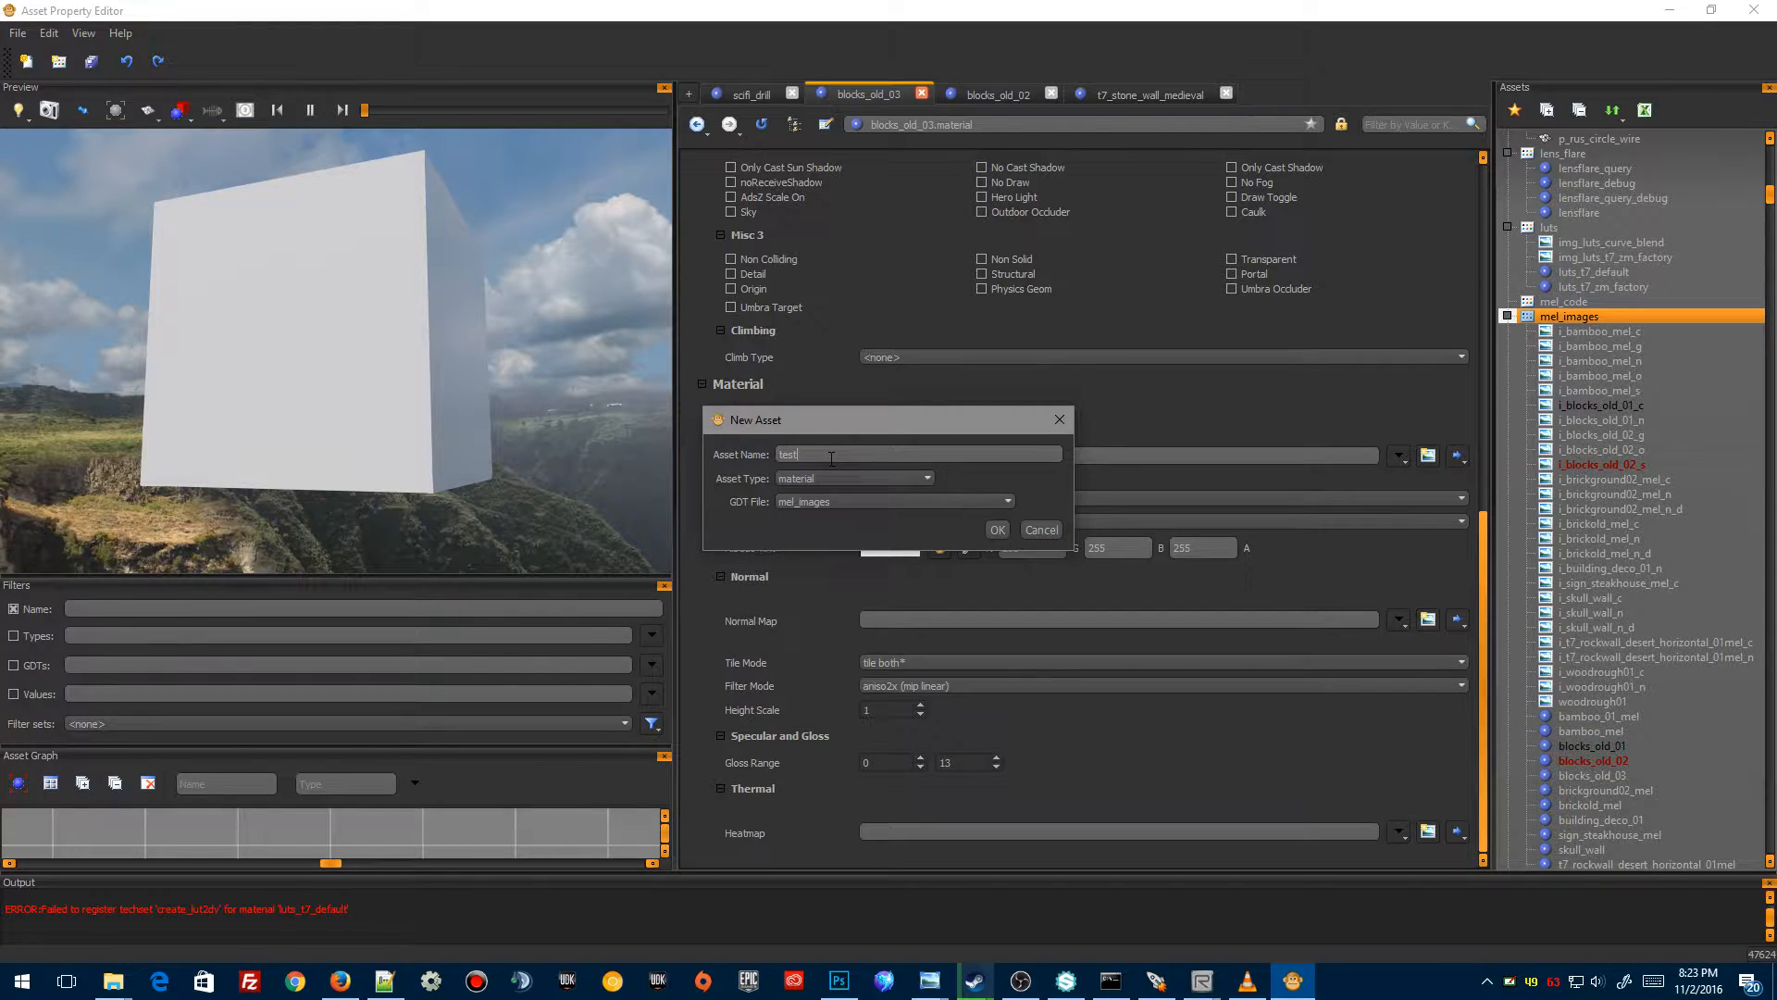
text(mel1)
key(Return)
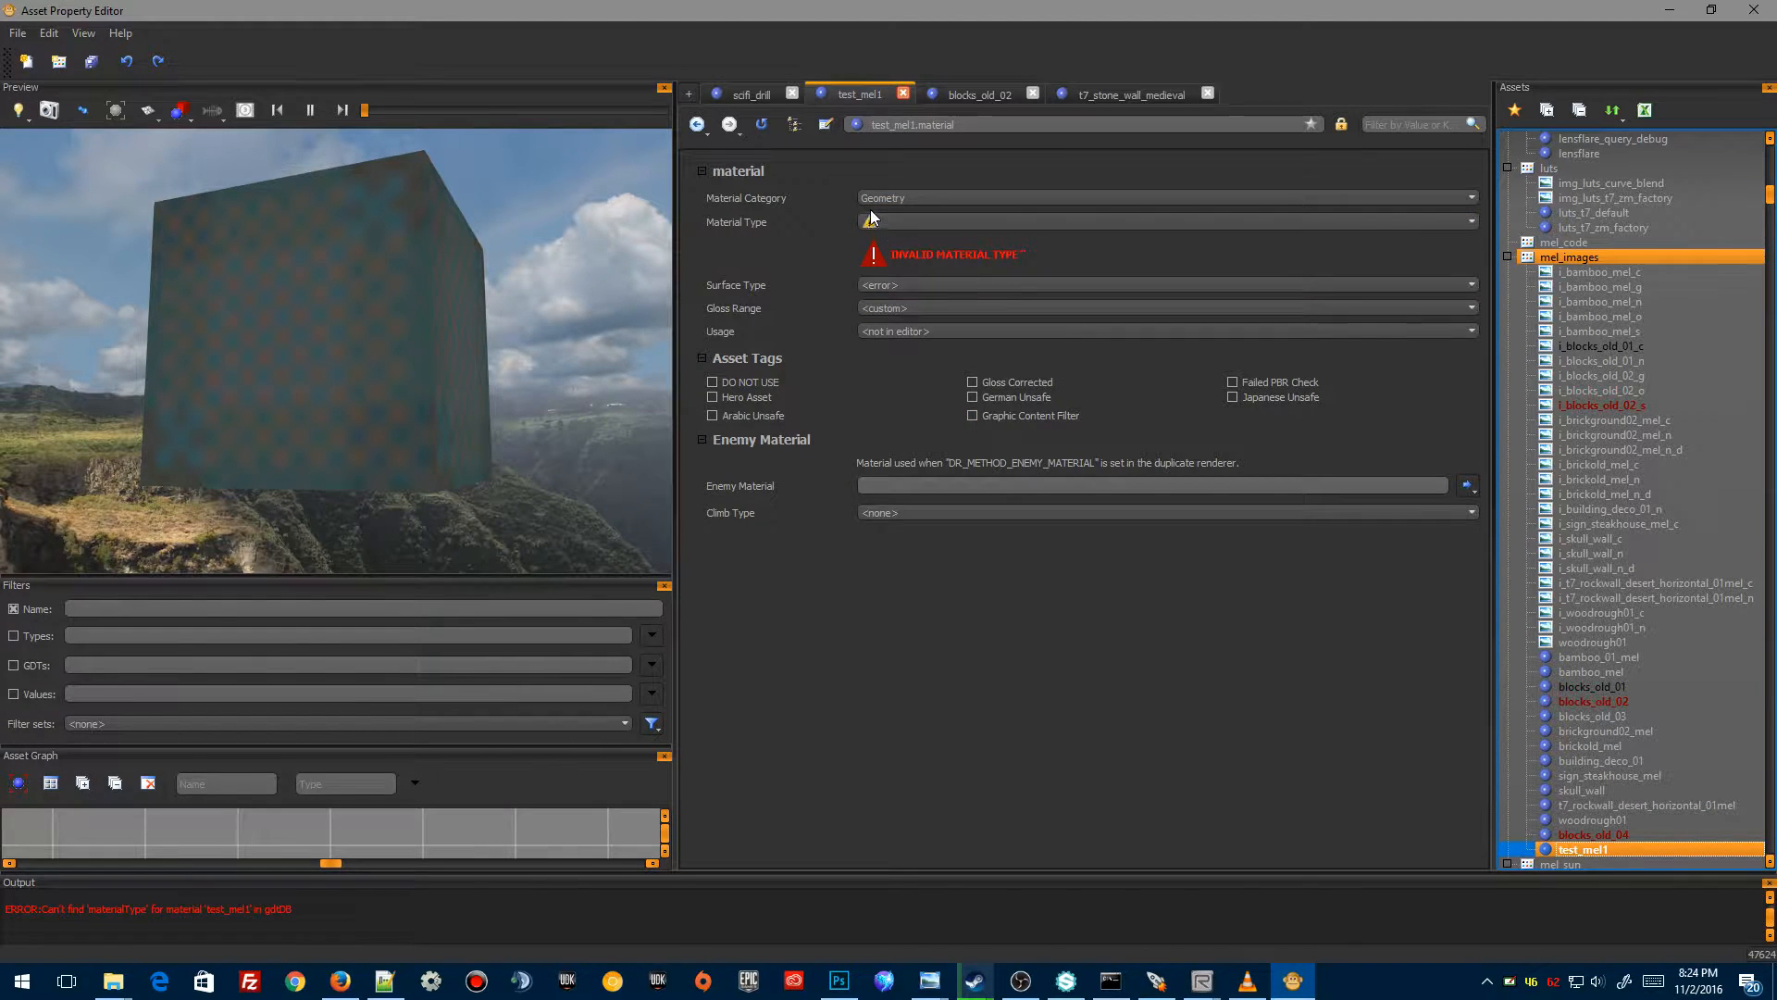
Set the test_mel1 material's type to lit and its usage to interior wall
click(870, 220)
scroll(923, 424, up, 15)
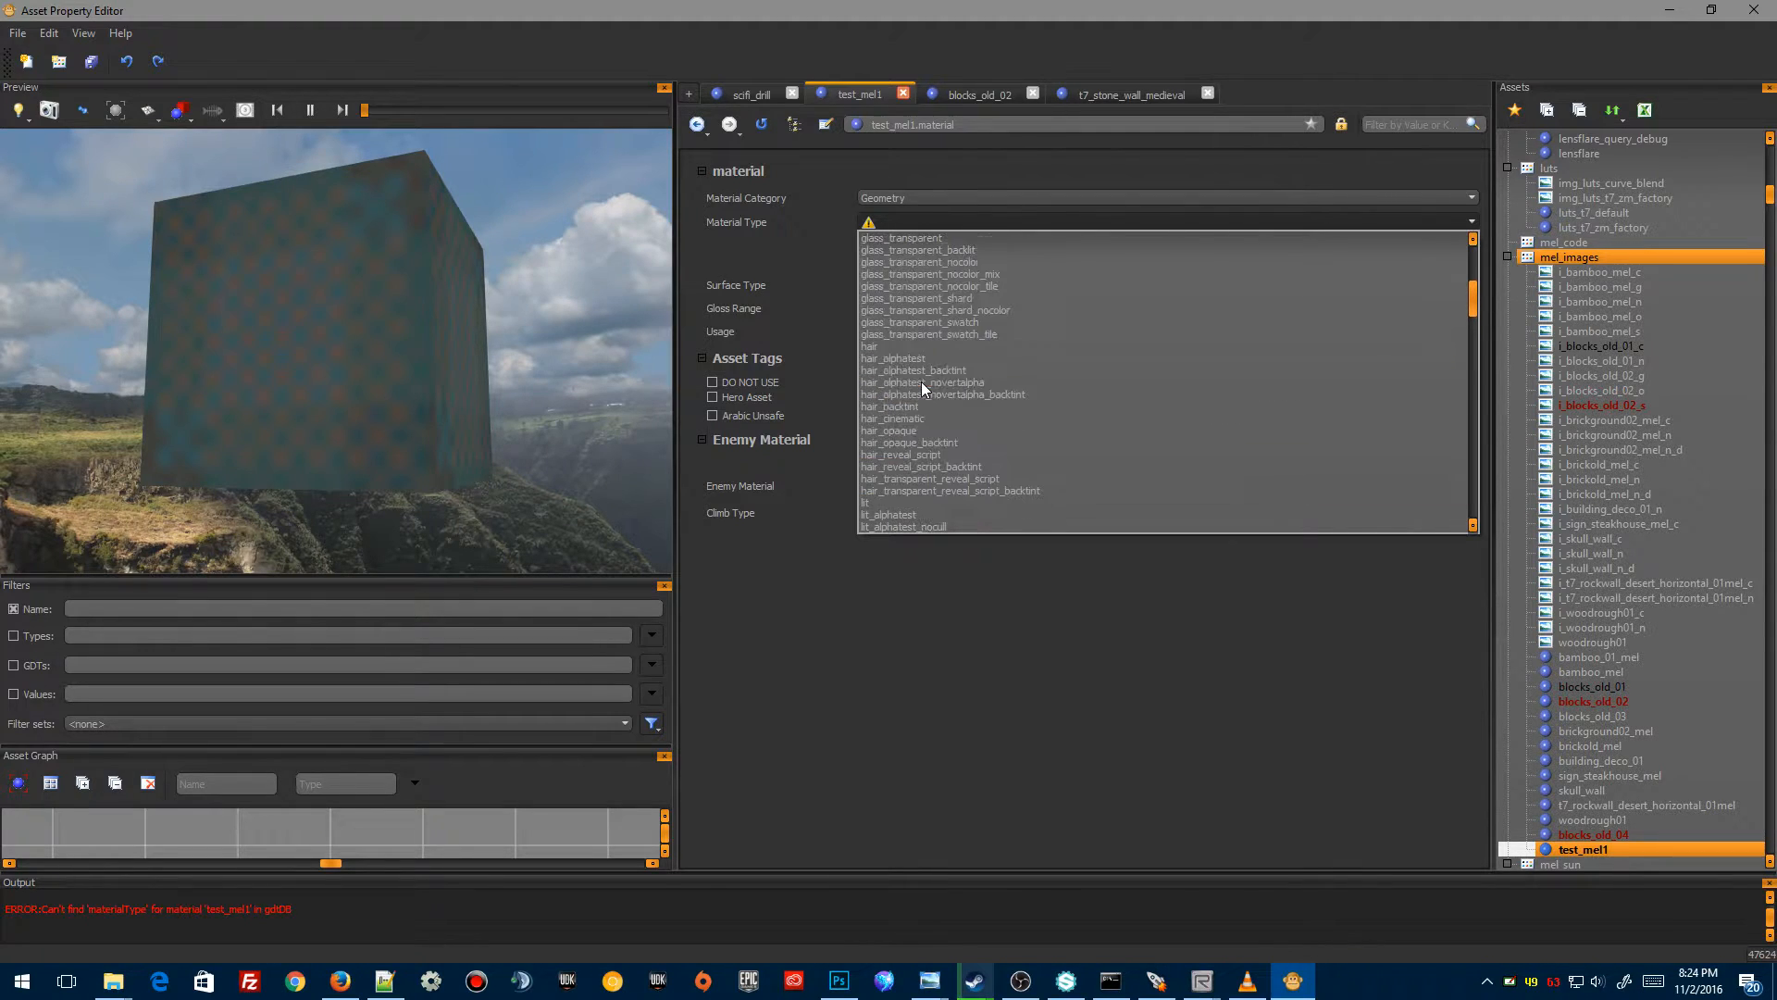
click(880, 504)
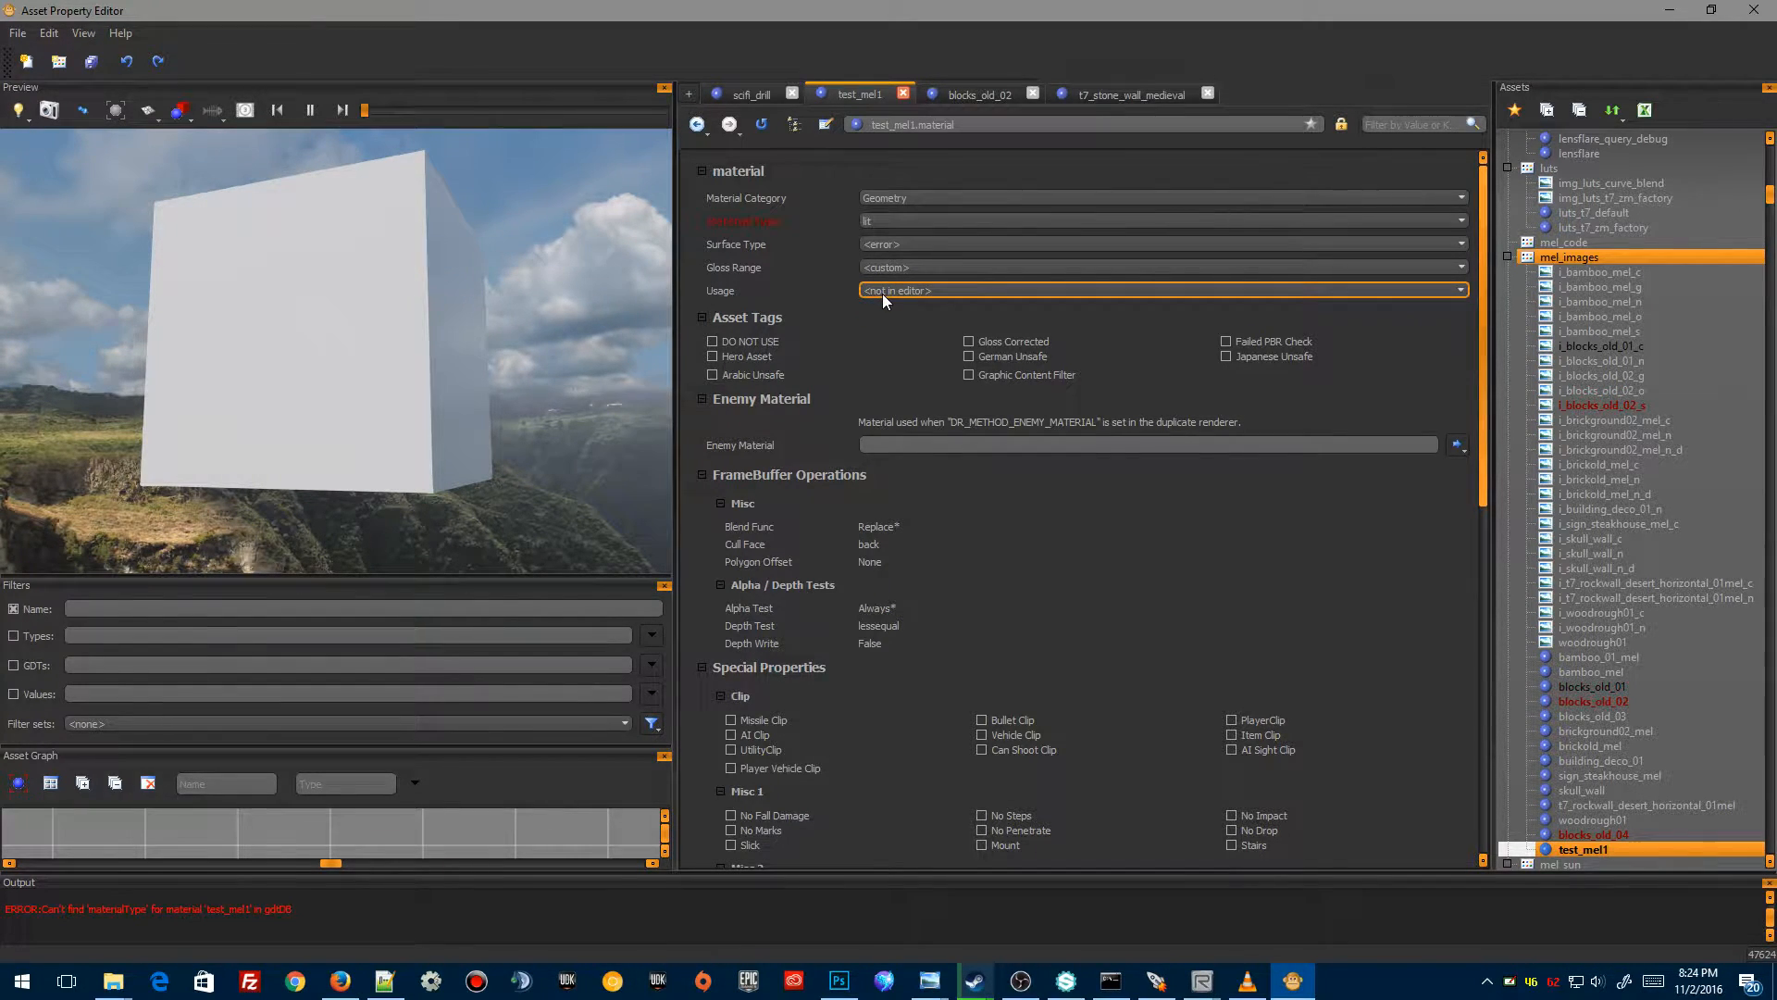
click(881, 293)
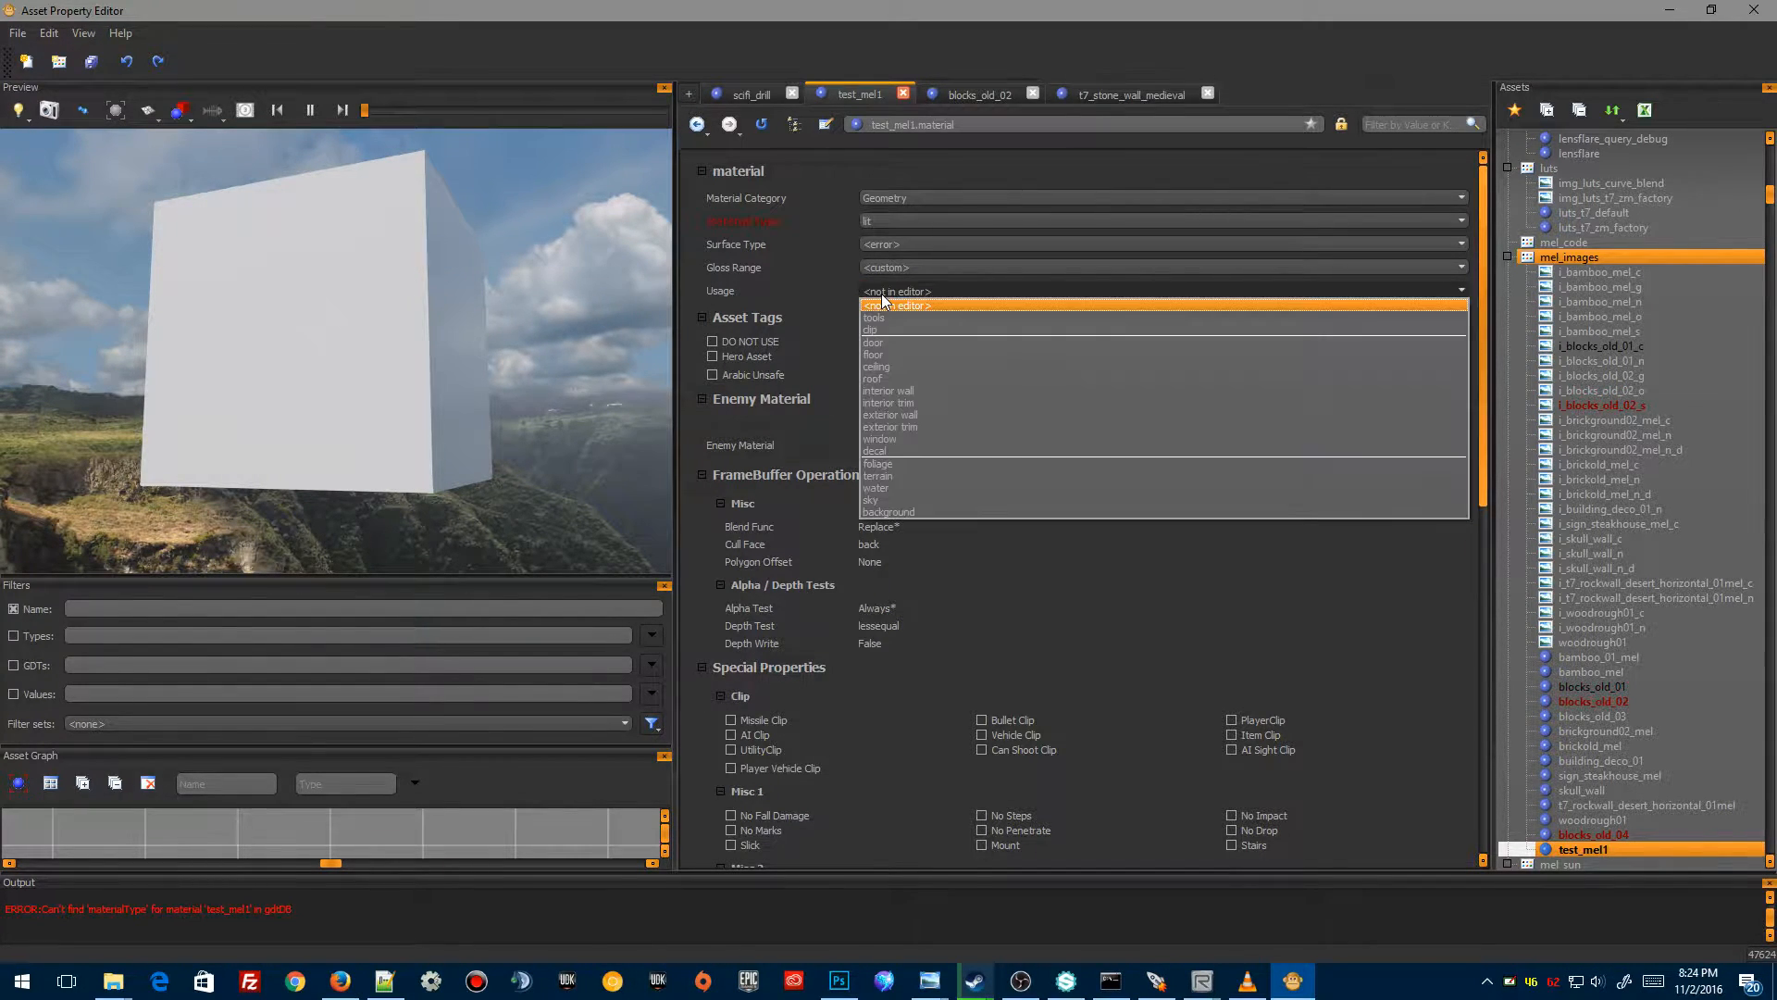
click(884, 390)
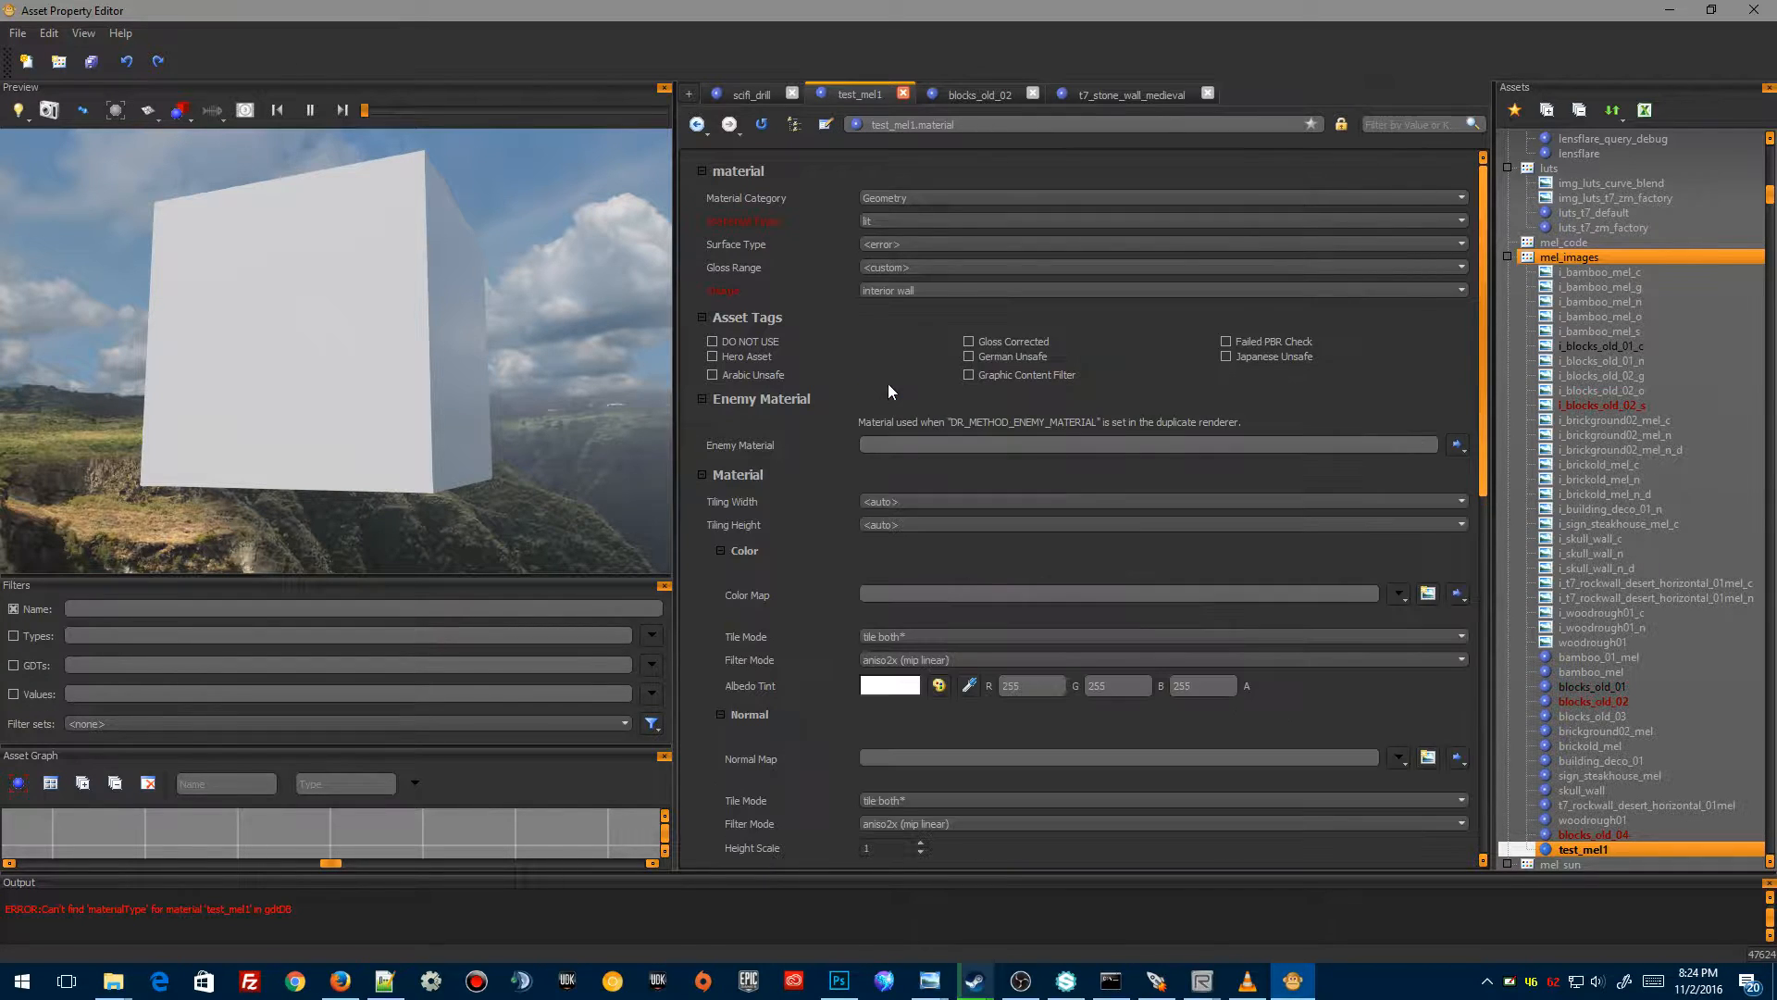
Look at the gloss range options, keep <custom>, and set the test_mel1 material's surface type to brick
click(894, 264)
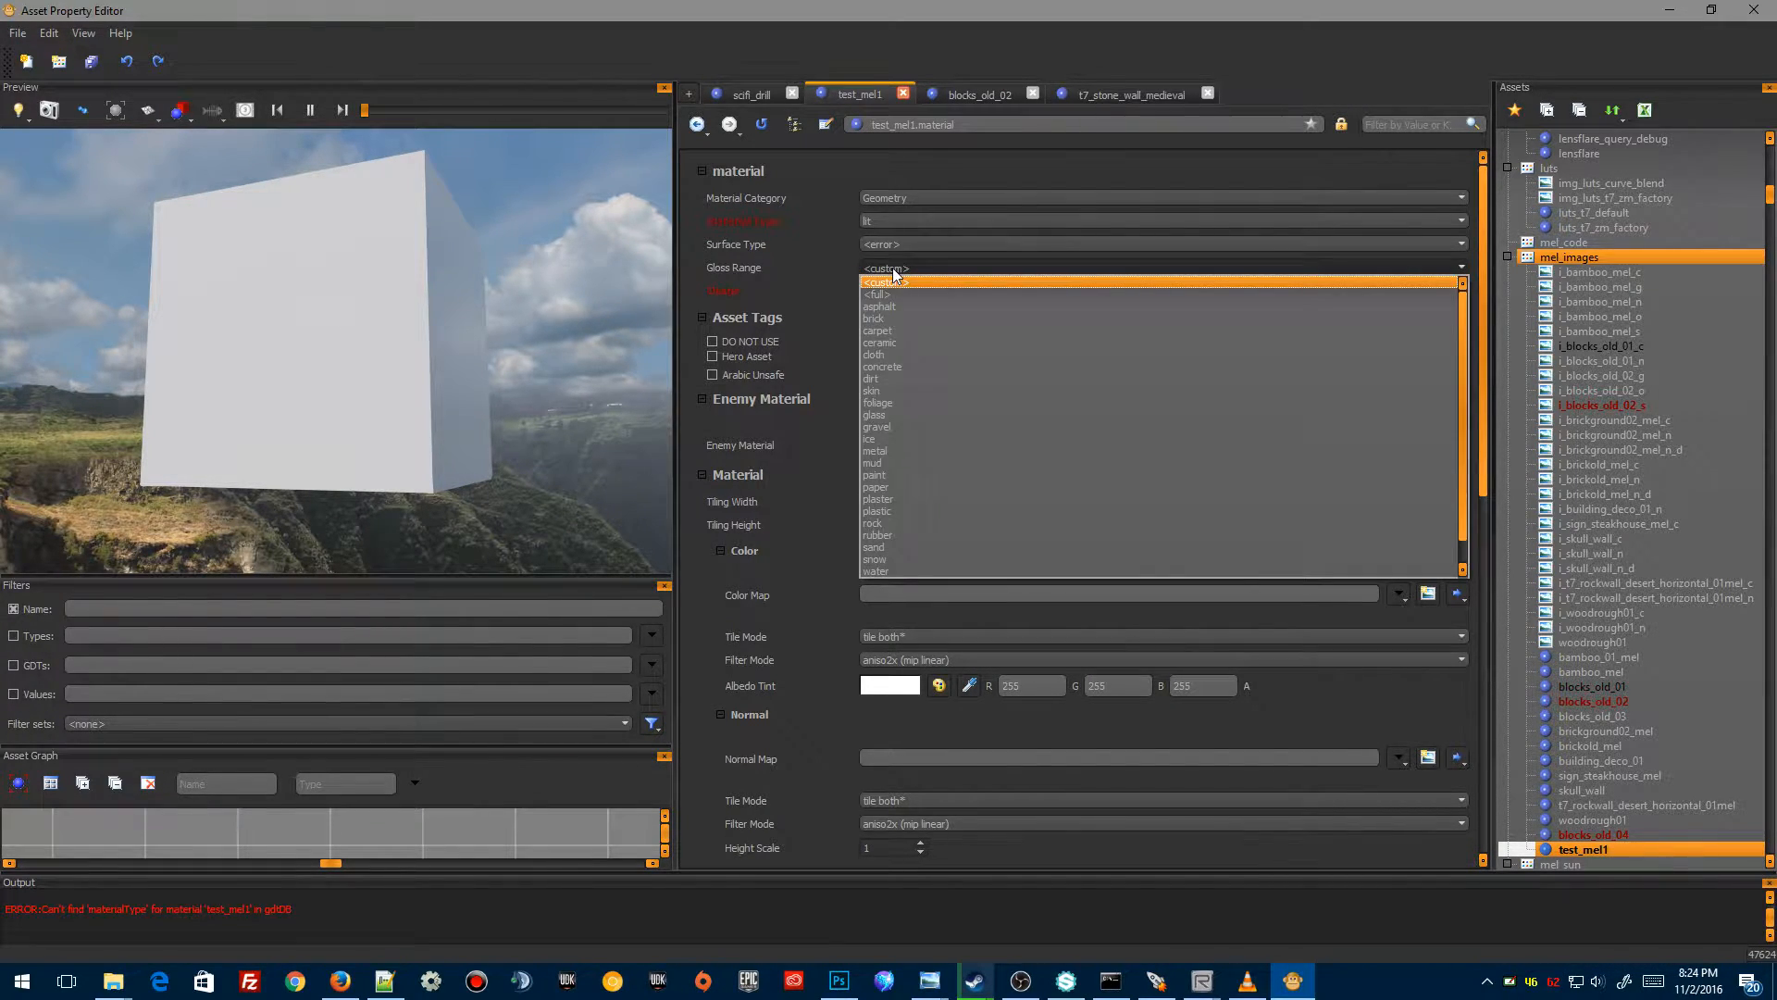
click(891, 267)
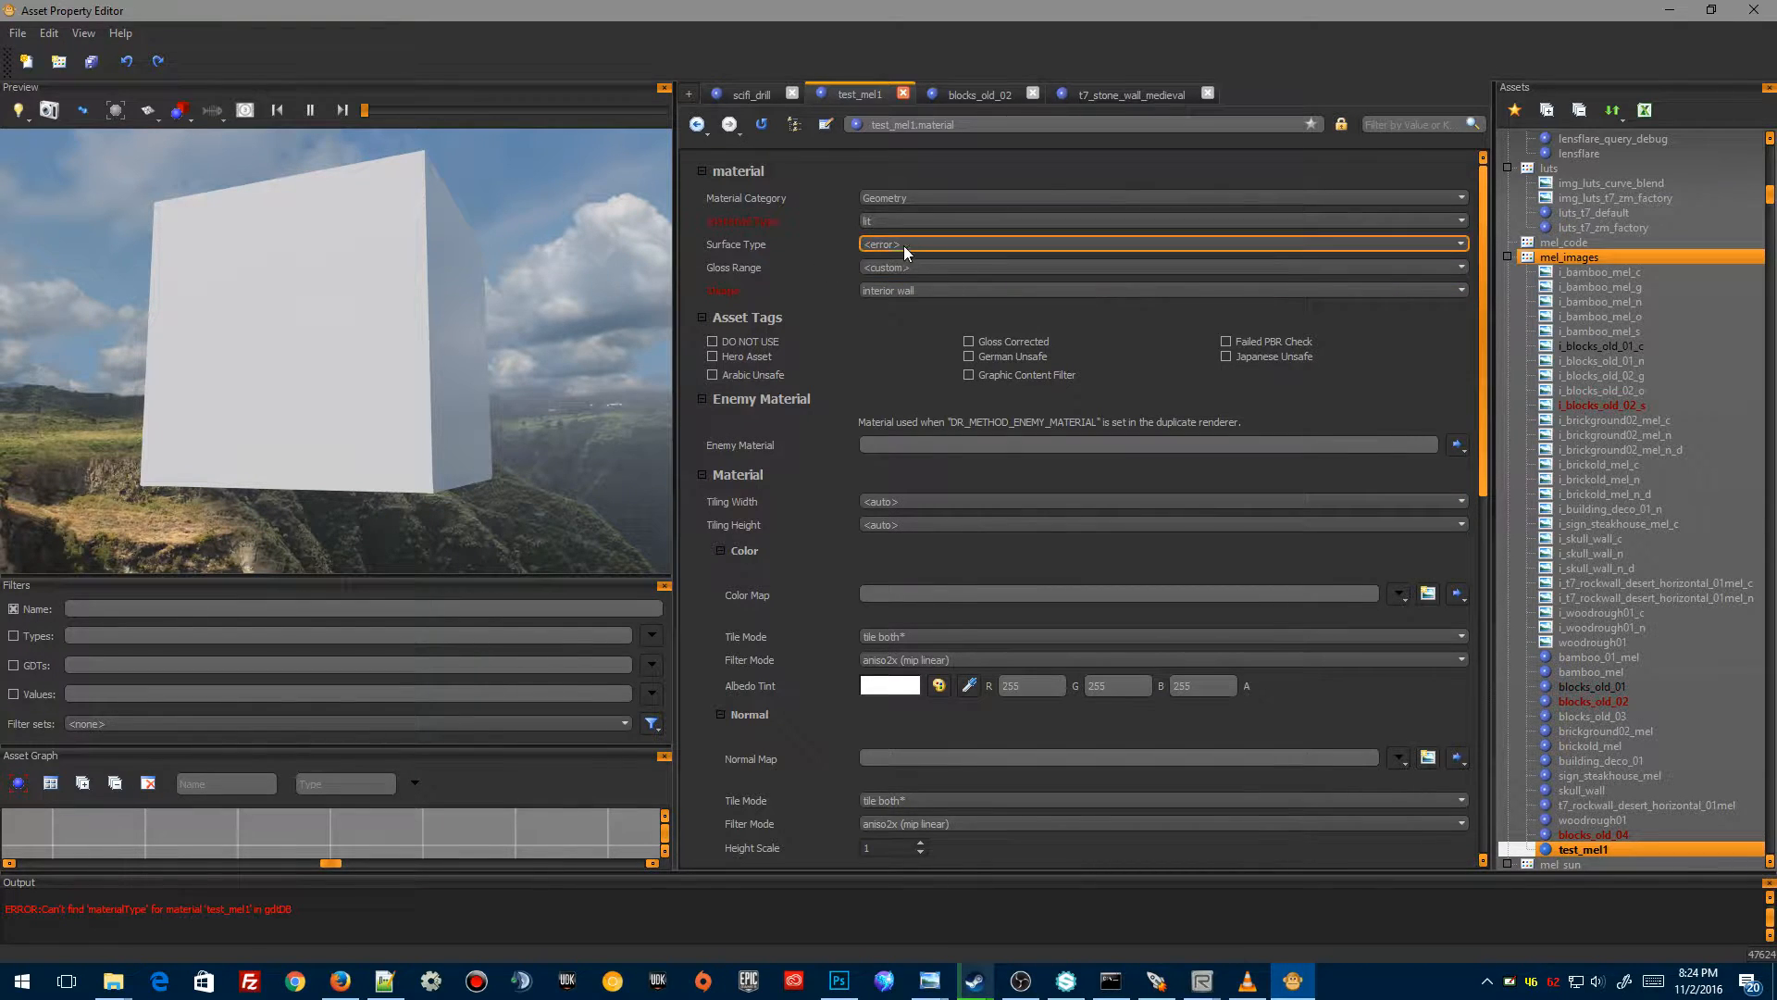
click(891, 242)
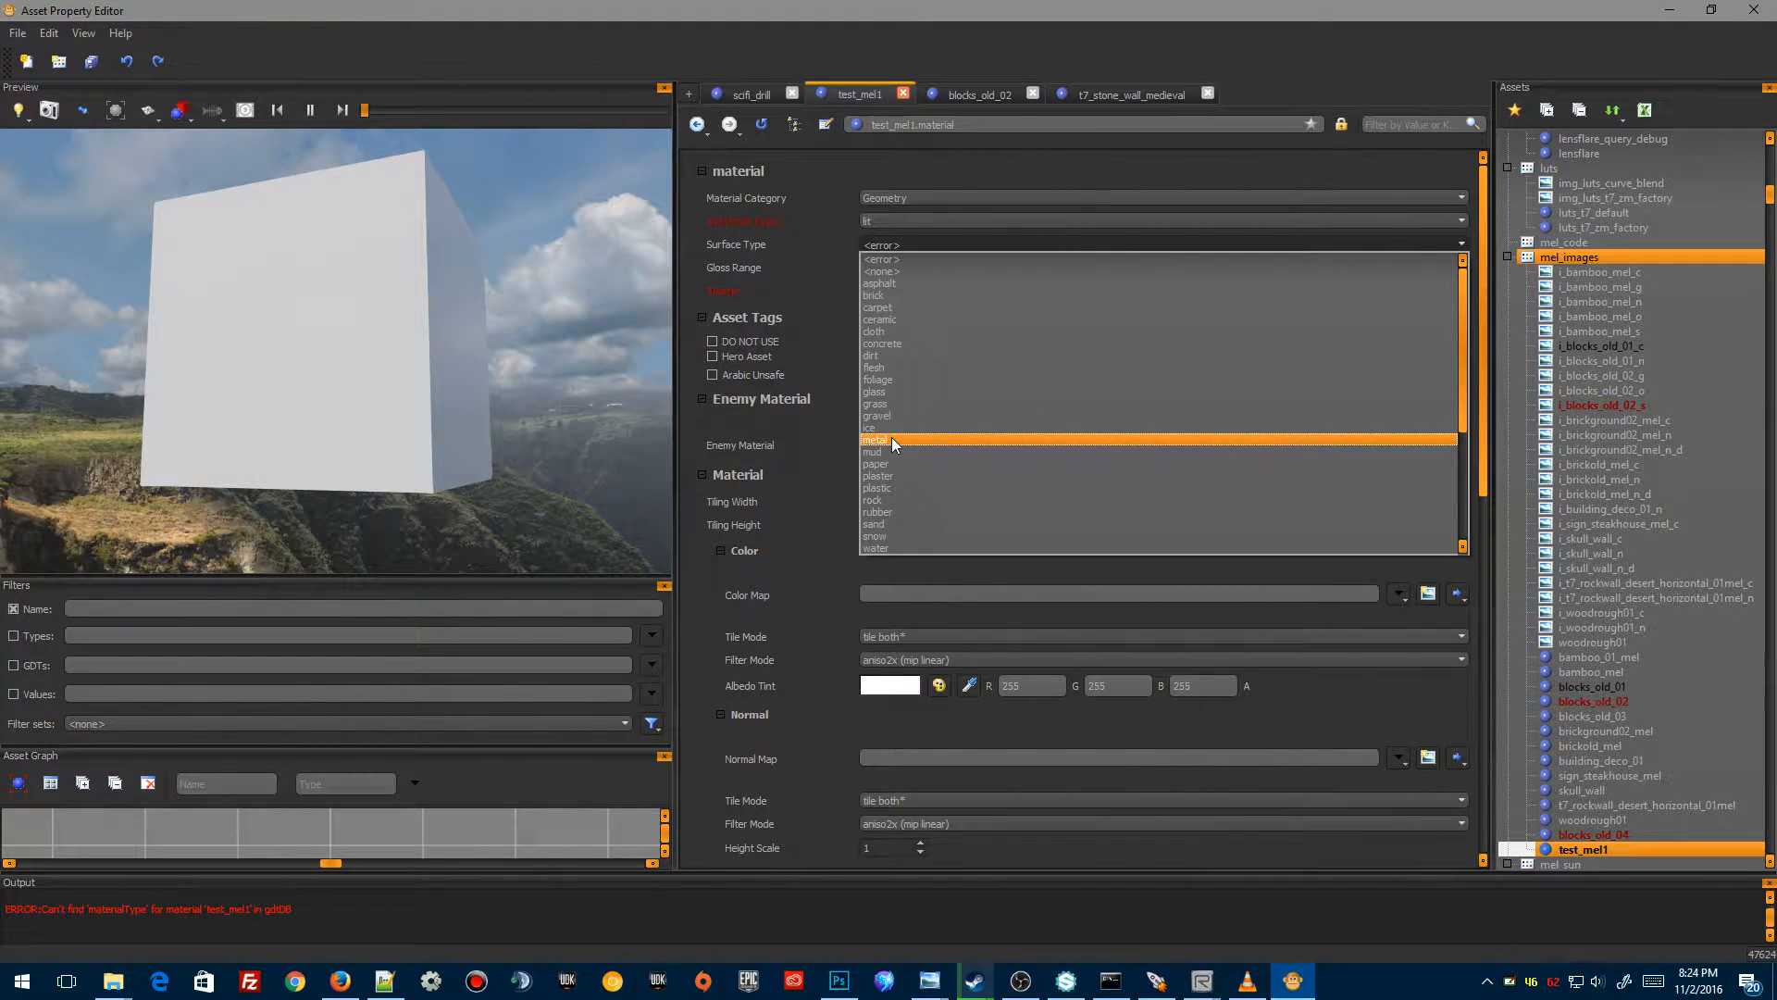
click(885, 297)
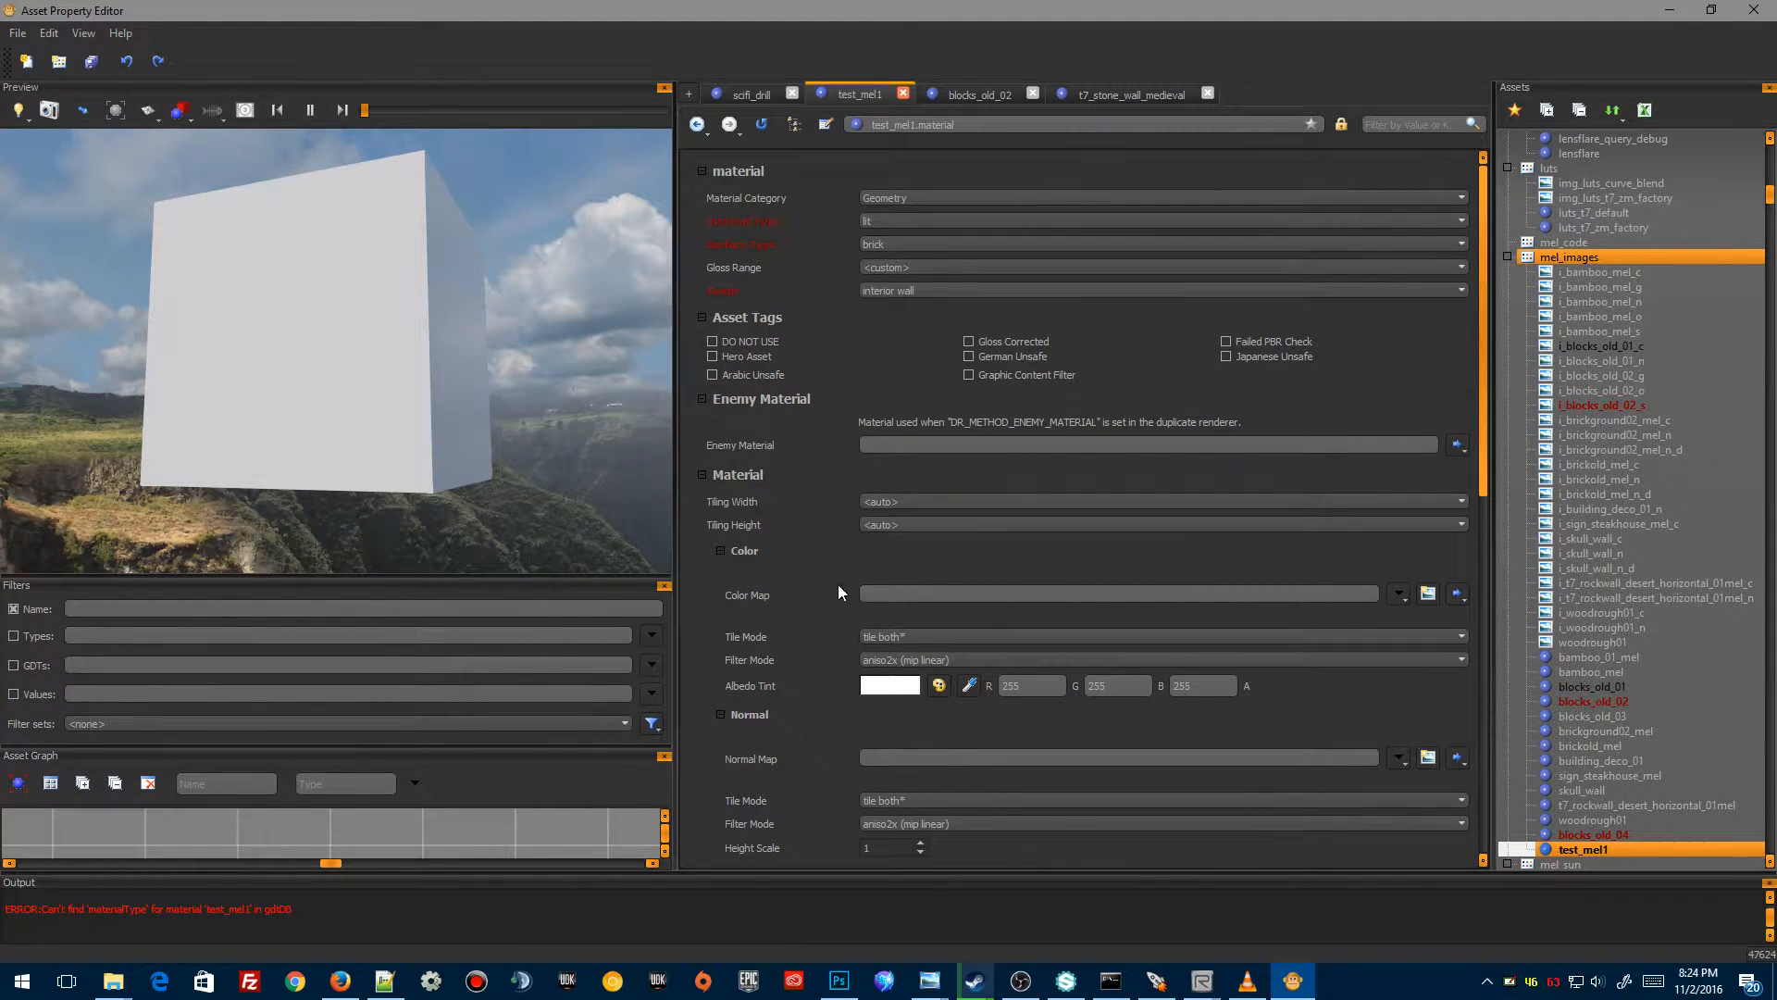
Start a new image asset for test_mel1's color map with the suggested name i_test_mel1_c, and cancel it
click(1428, 593)
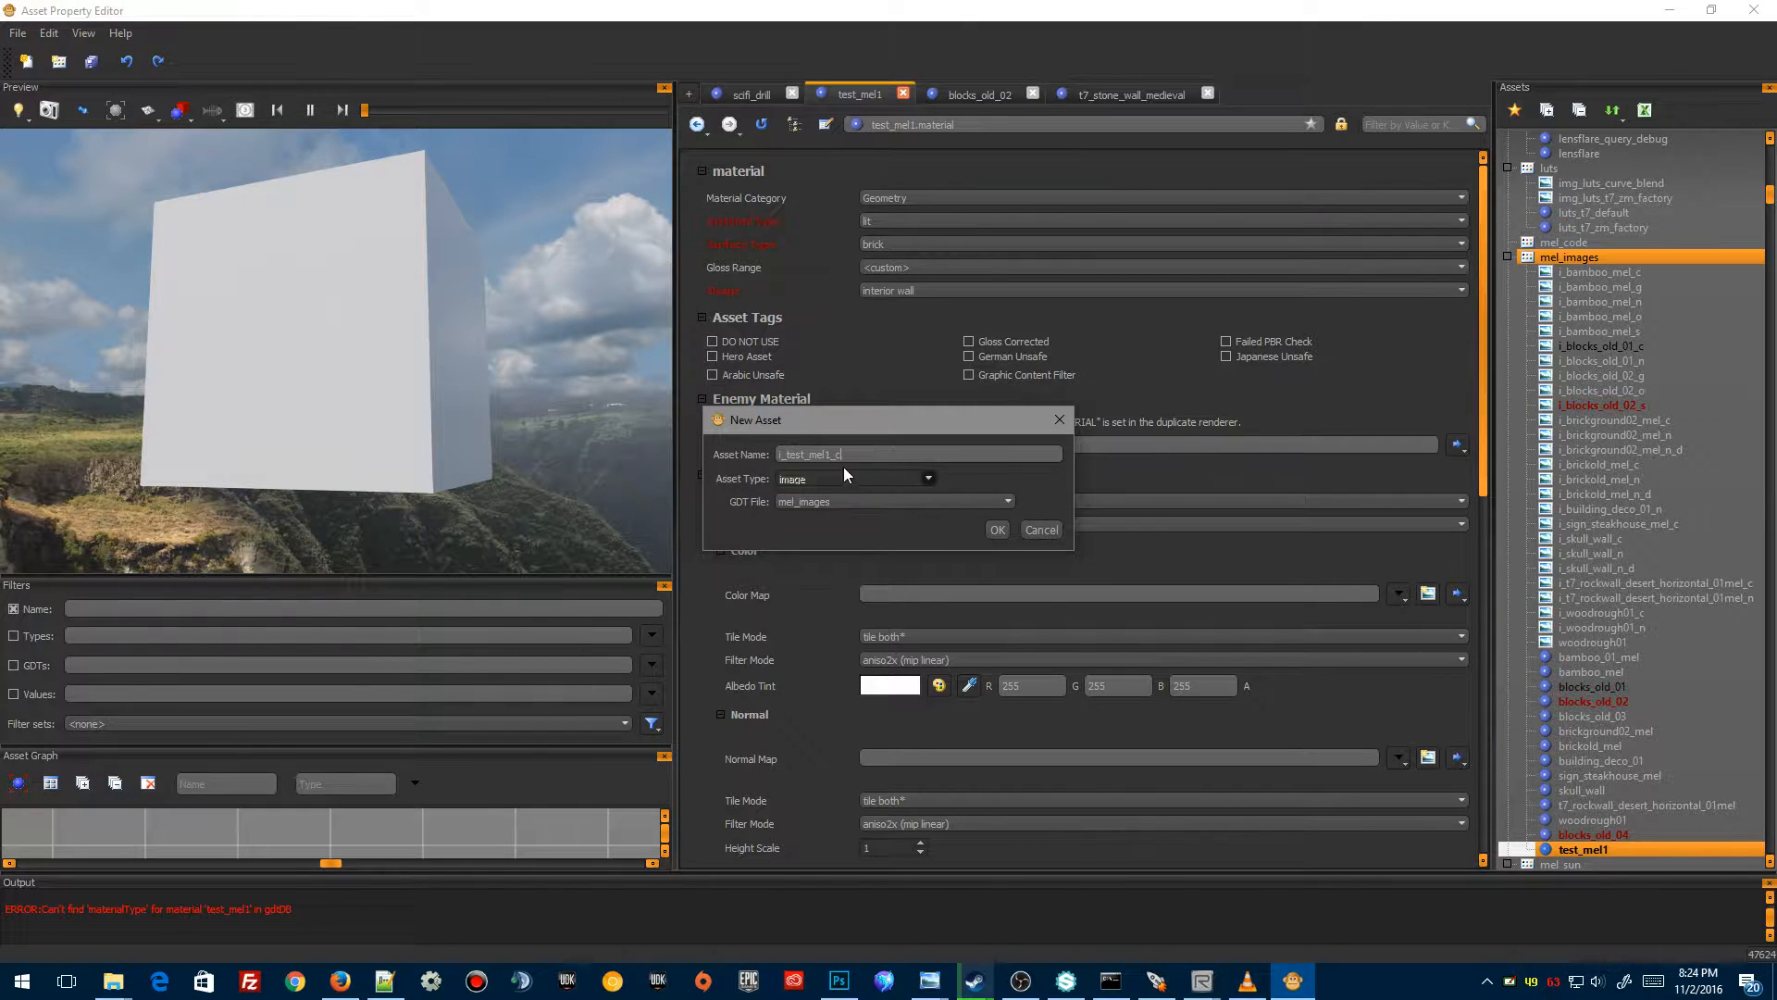
click(1036, 527)
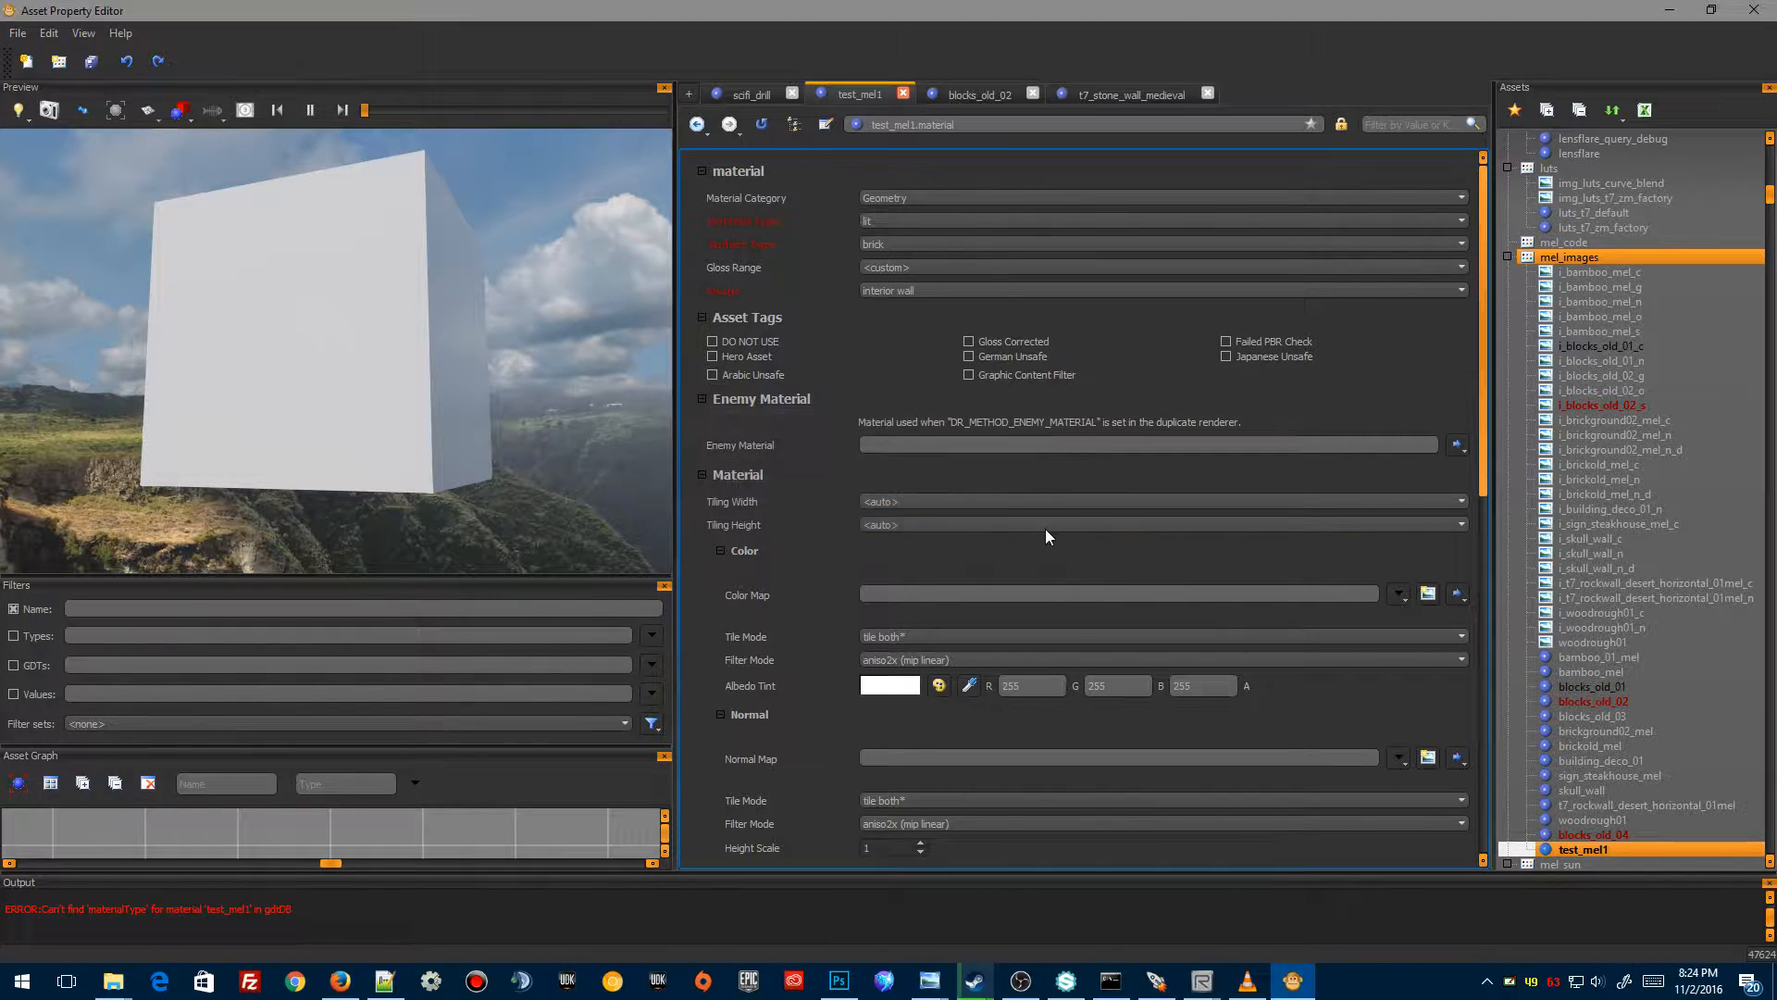
Open the blocks_old_02 and blocks_old_01 materials and examine their color, normal, specular and gloss settings
double_click(1605, 702)
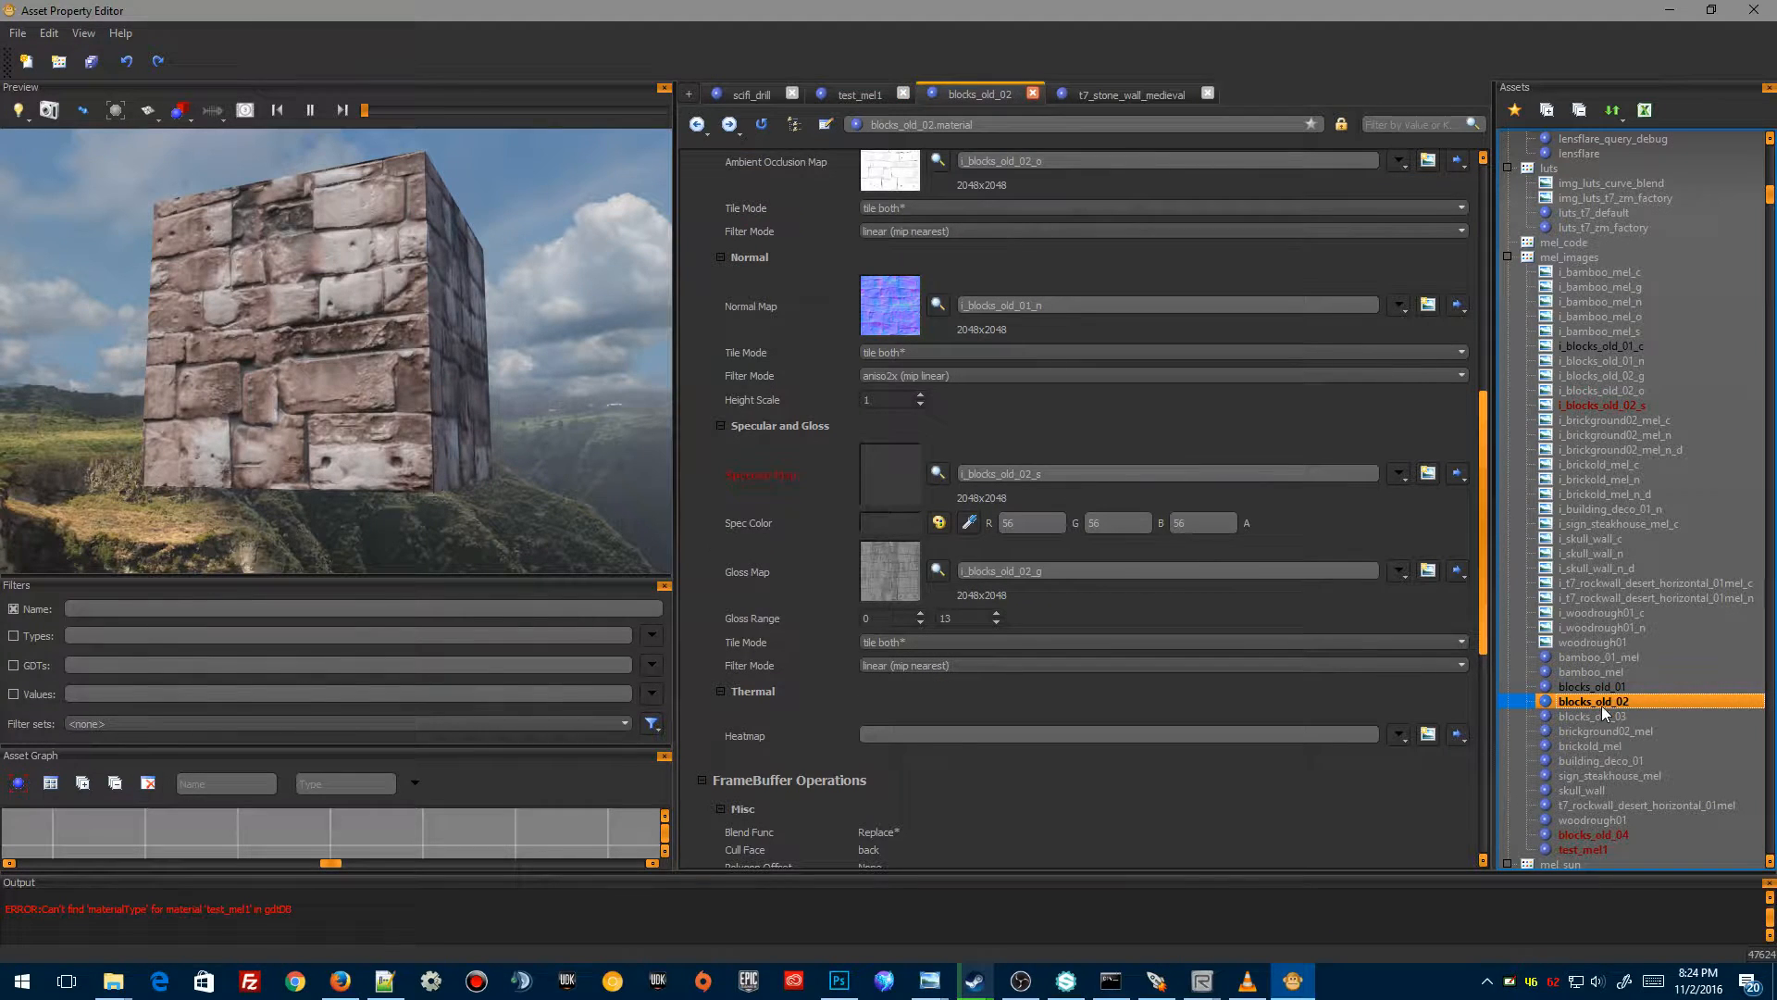
click(838, 93)
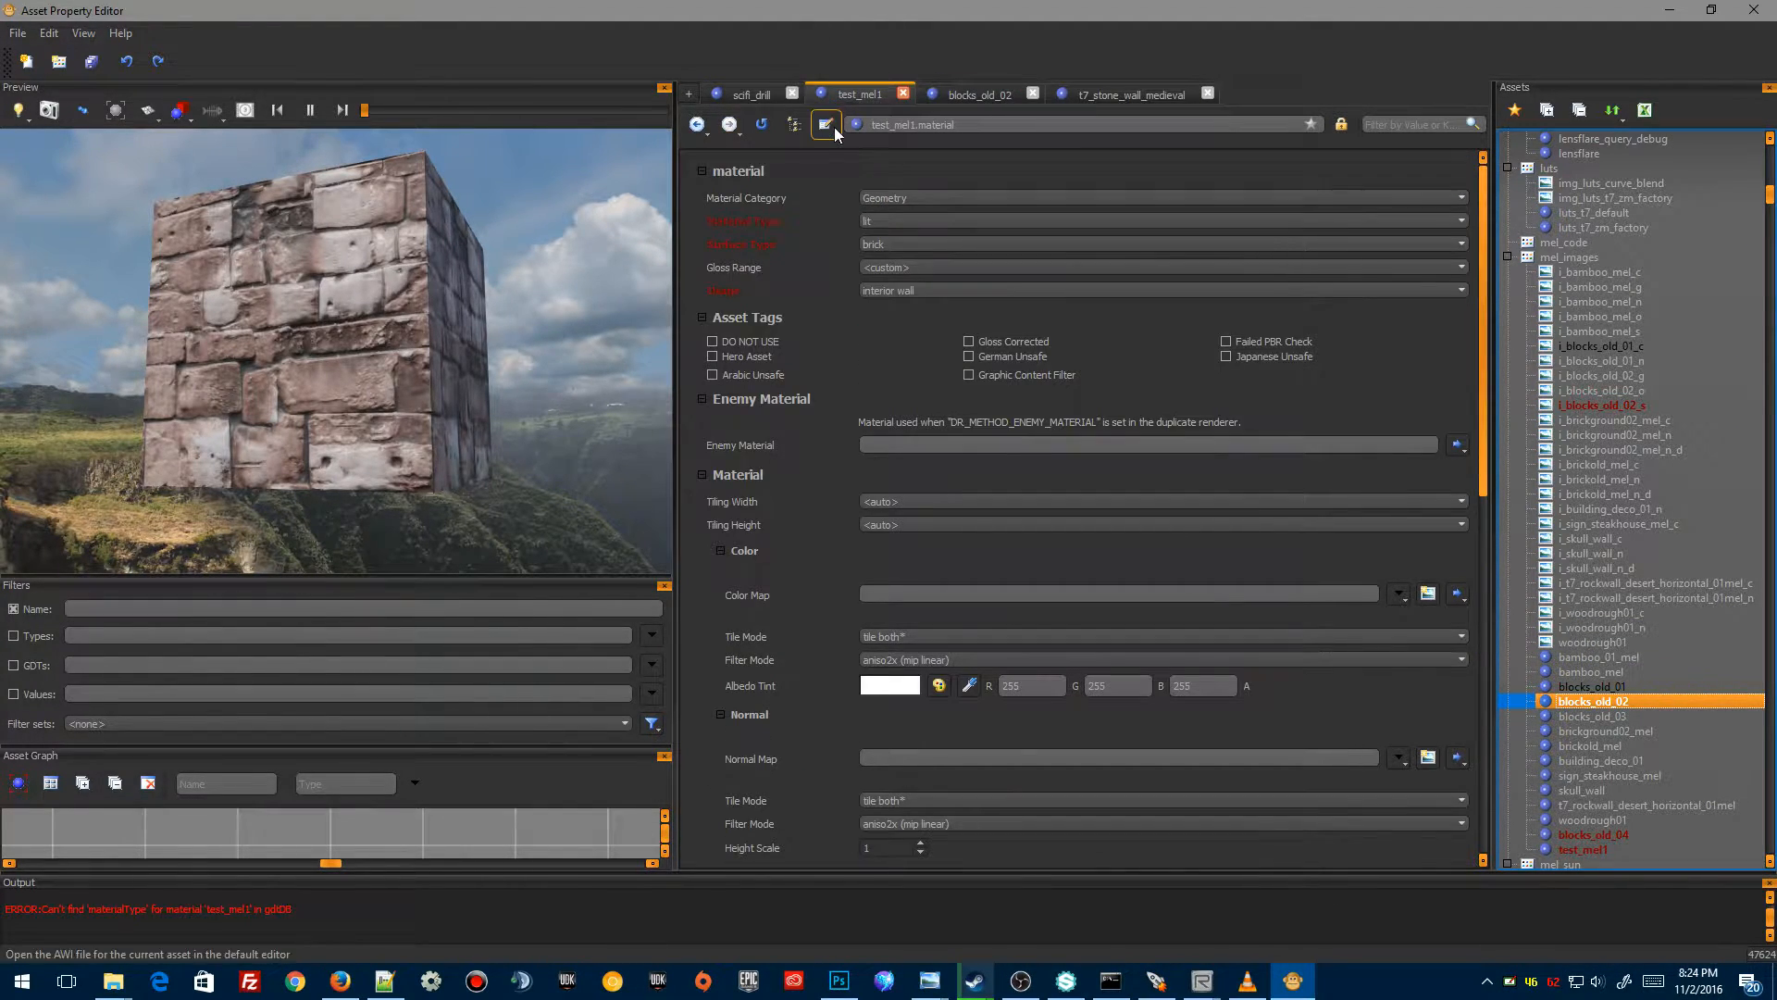
click(697, 124)
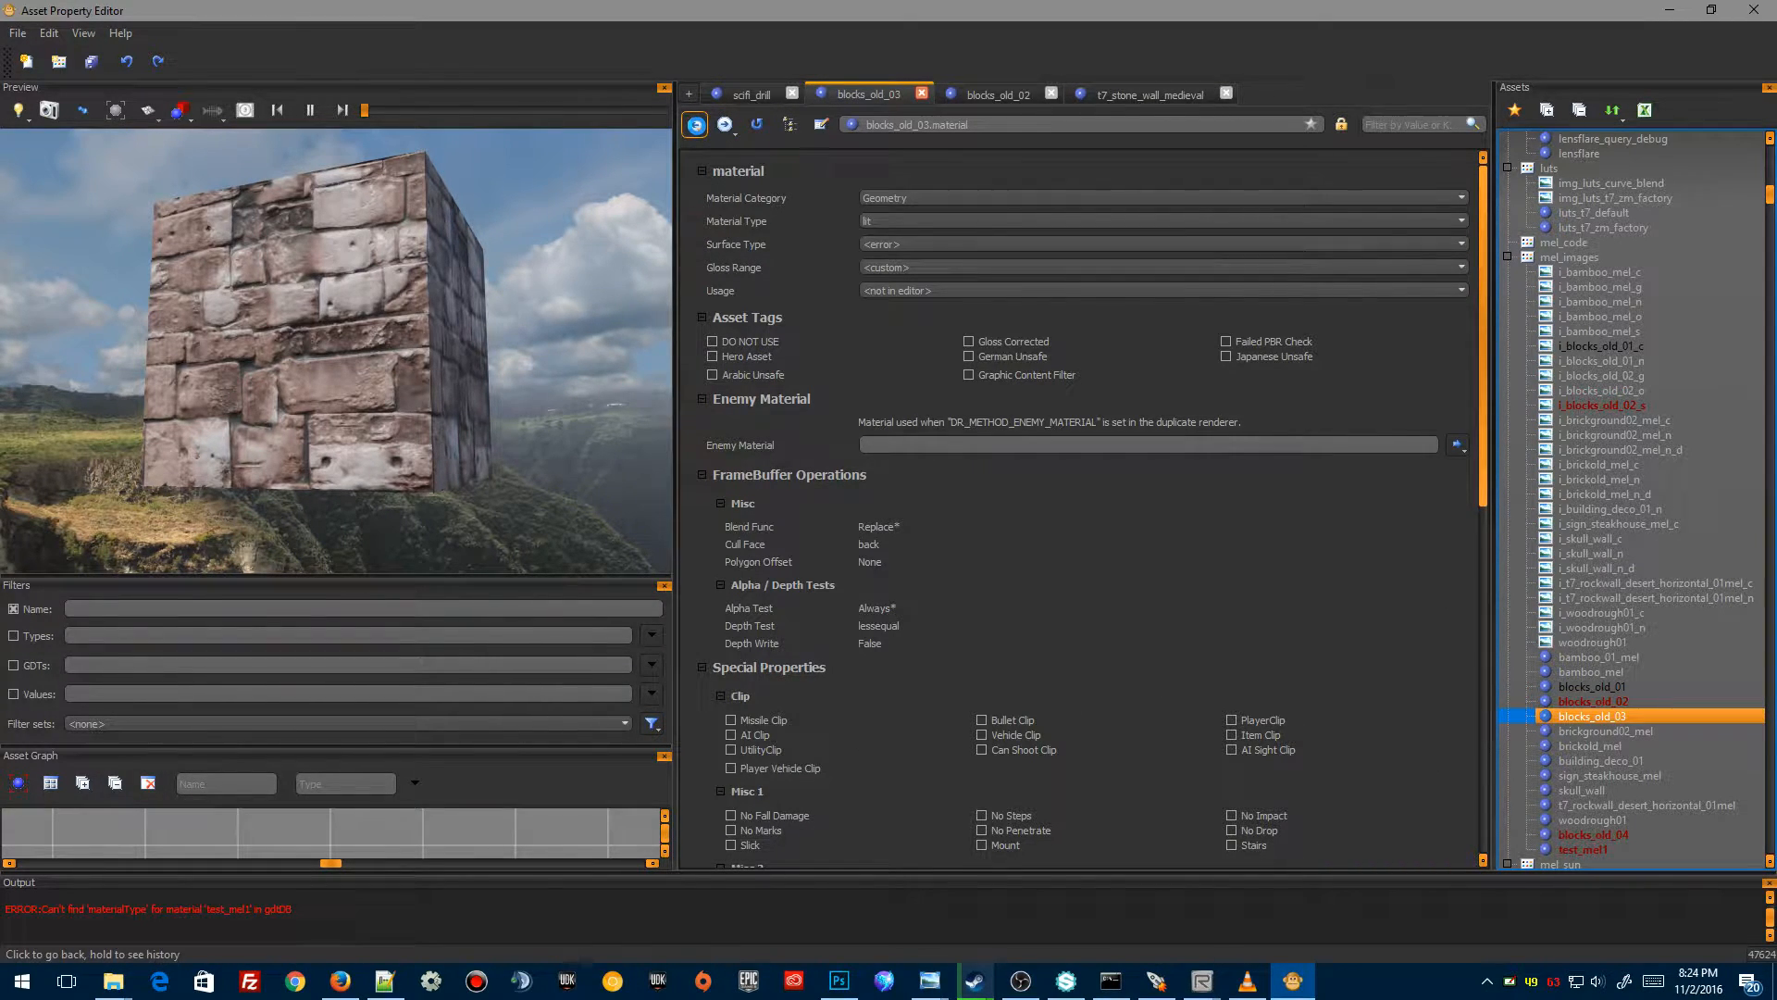
click(695, 125)
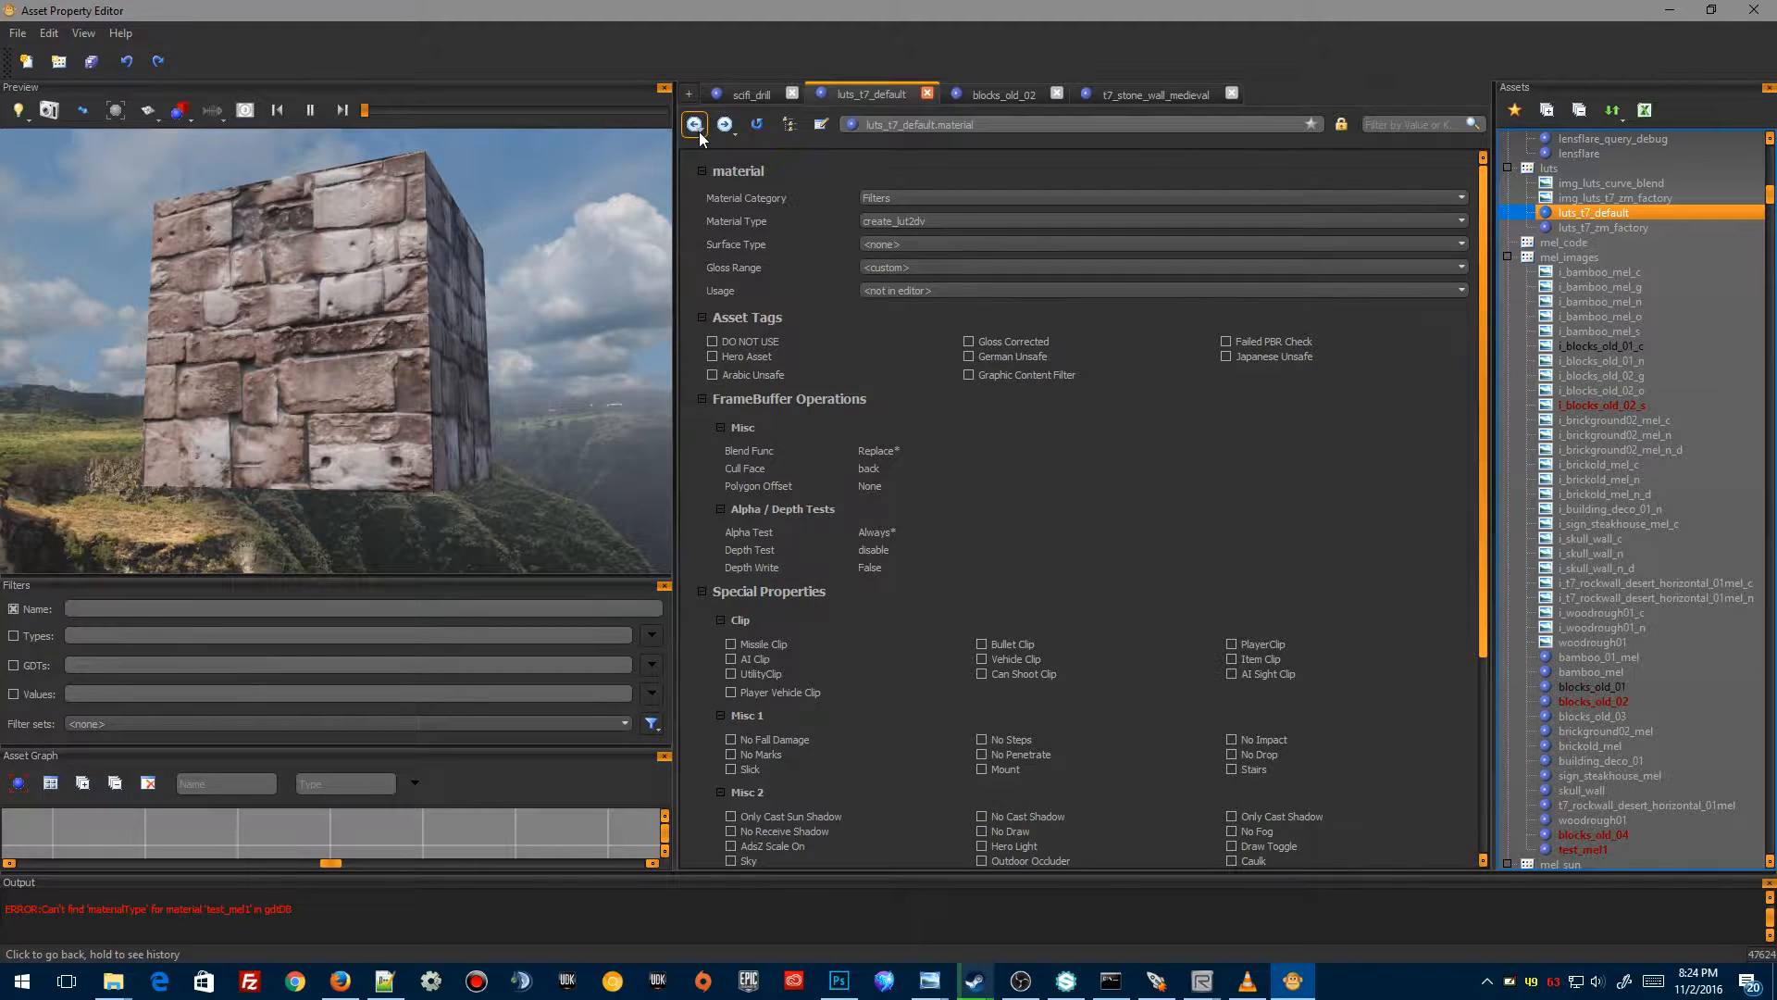
click(1580, 686)
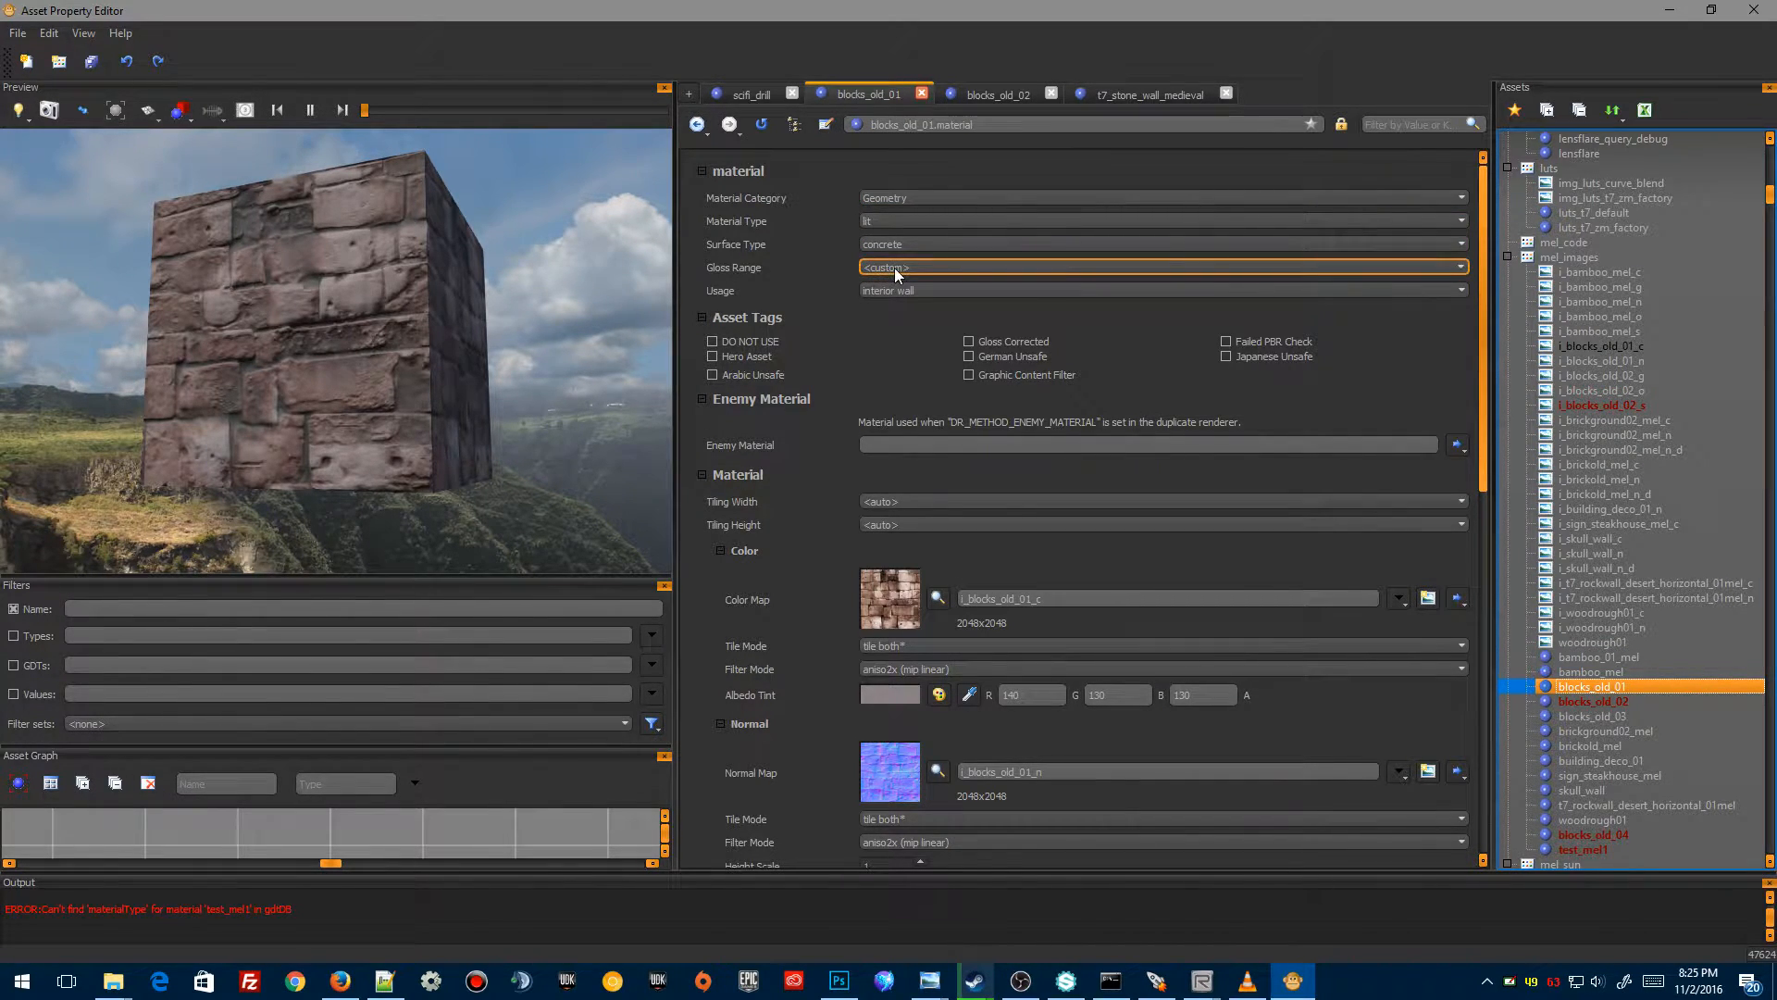
scroll(818, 773, down, 3)
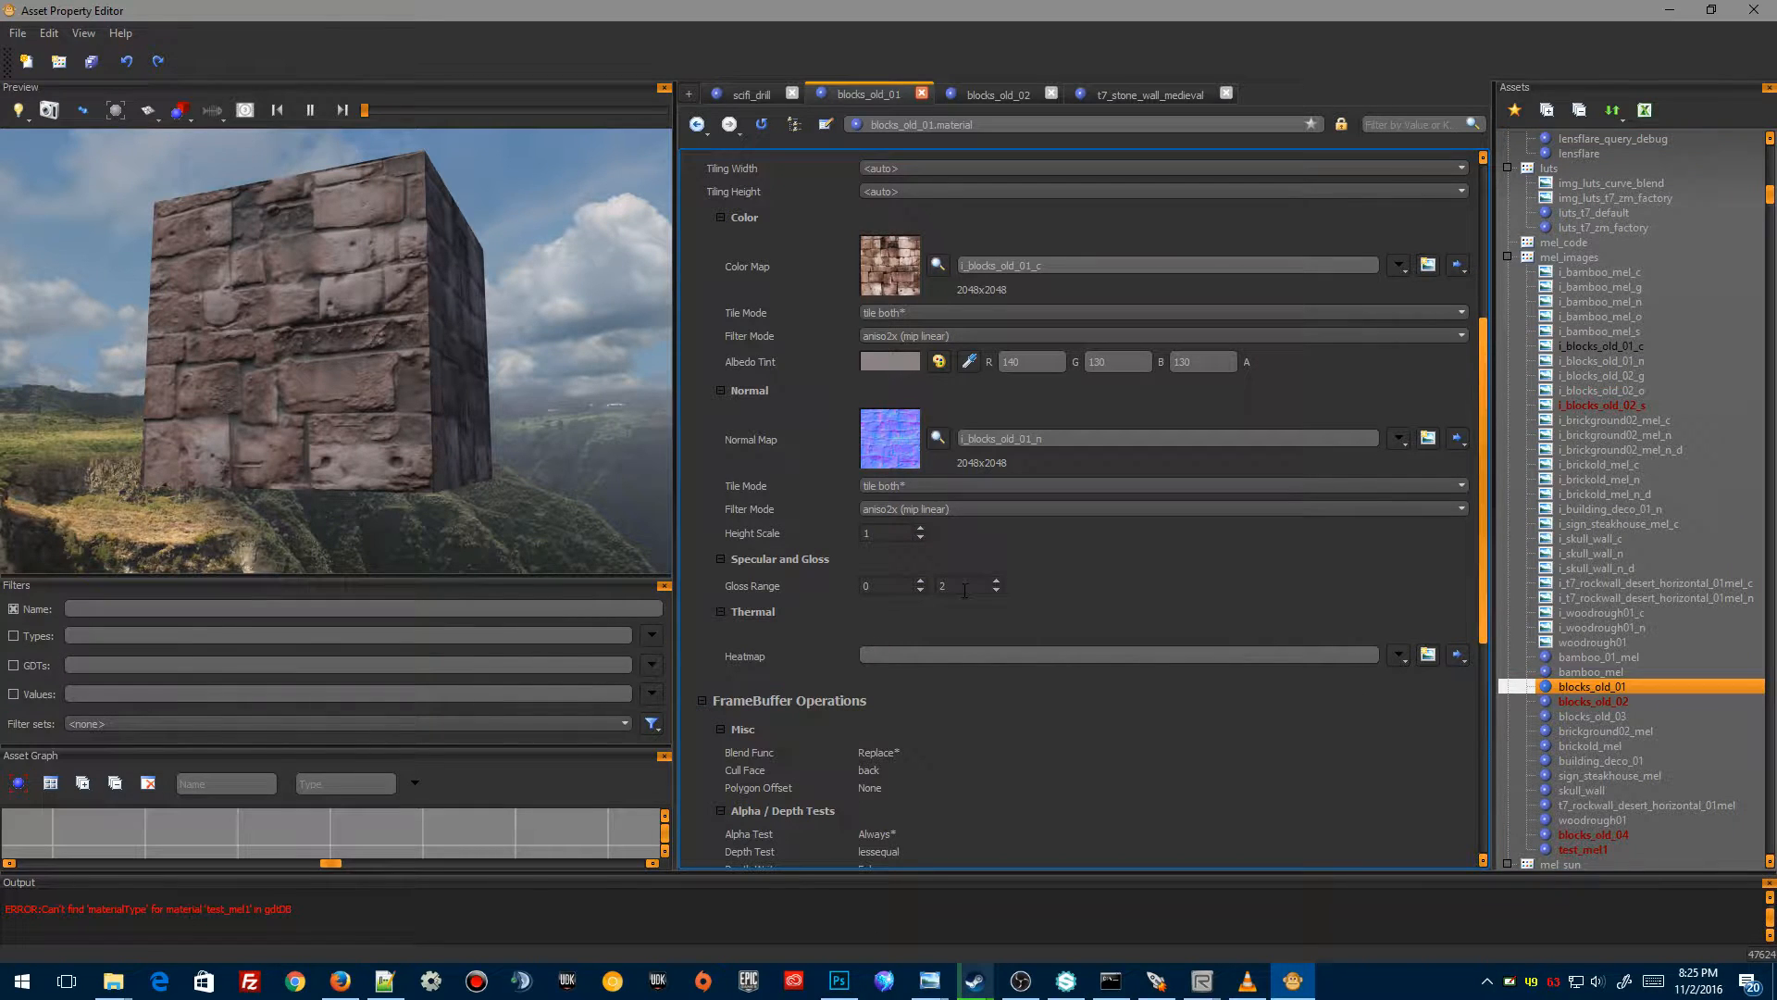
scroll(948, 539, up, 2)
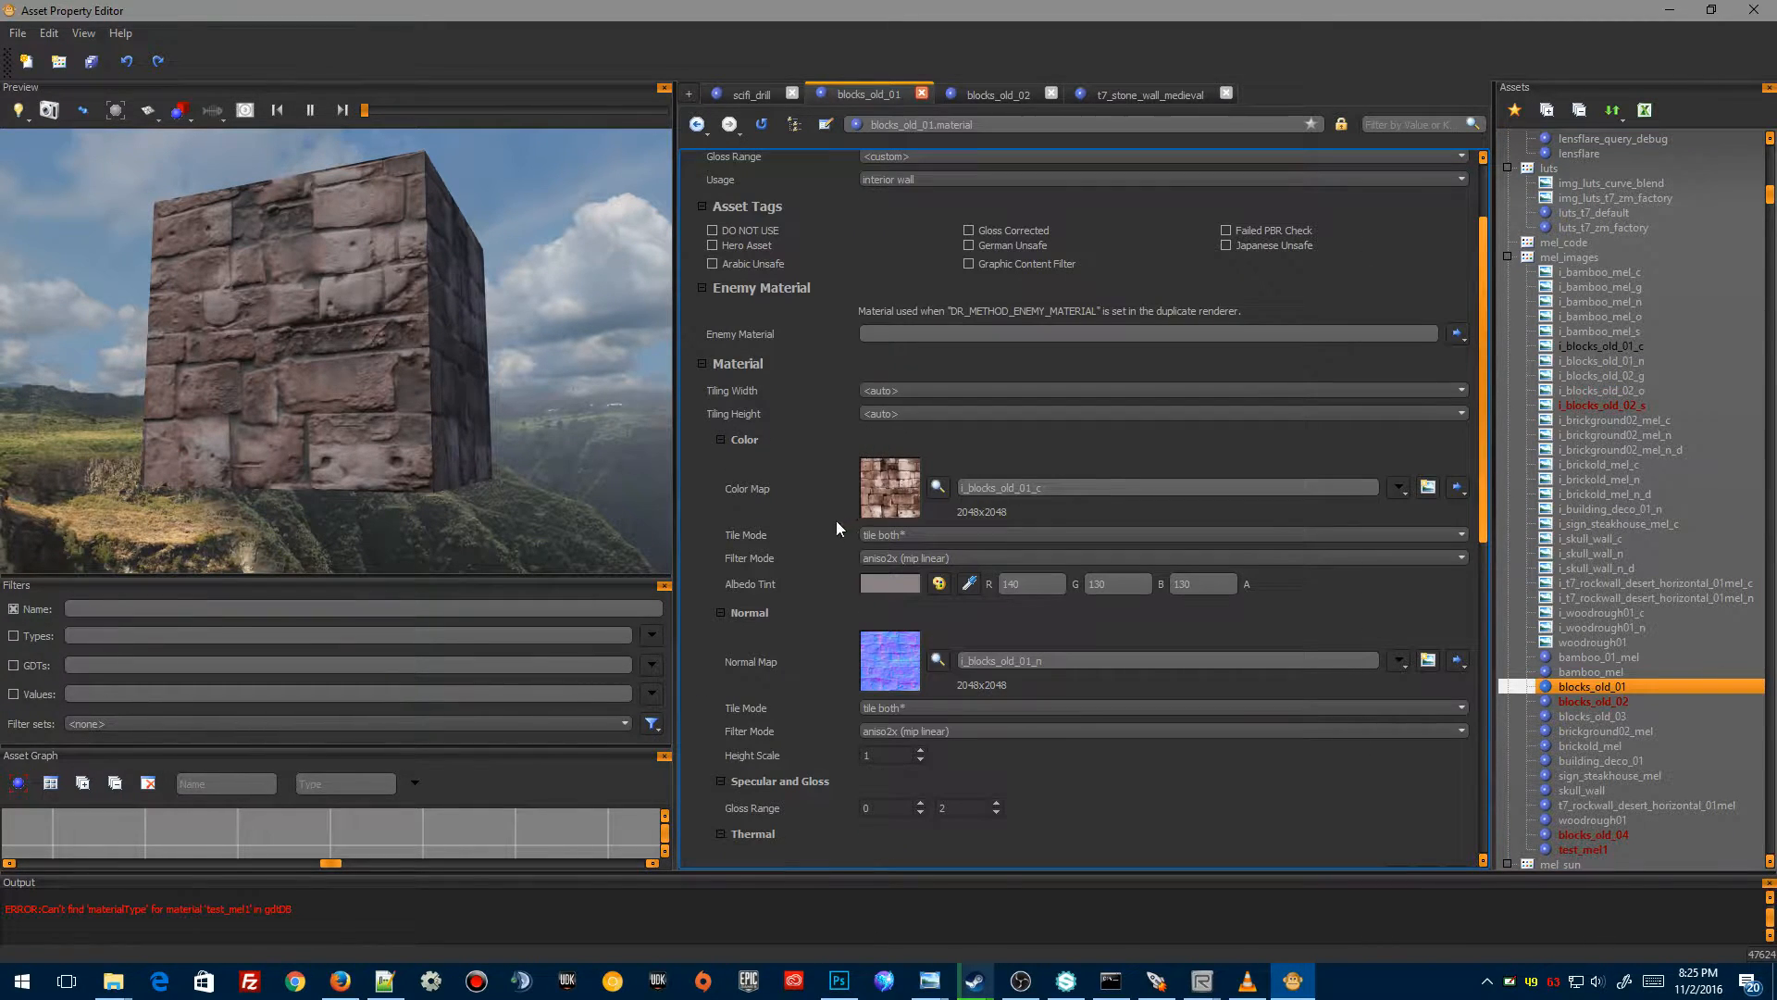
Open blocks_old_01's color map image i_blocks_old_01_c and assign block_cat_Base_Color.png from the Blocks folder as its texture
click(1429, 487)
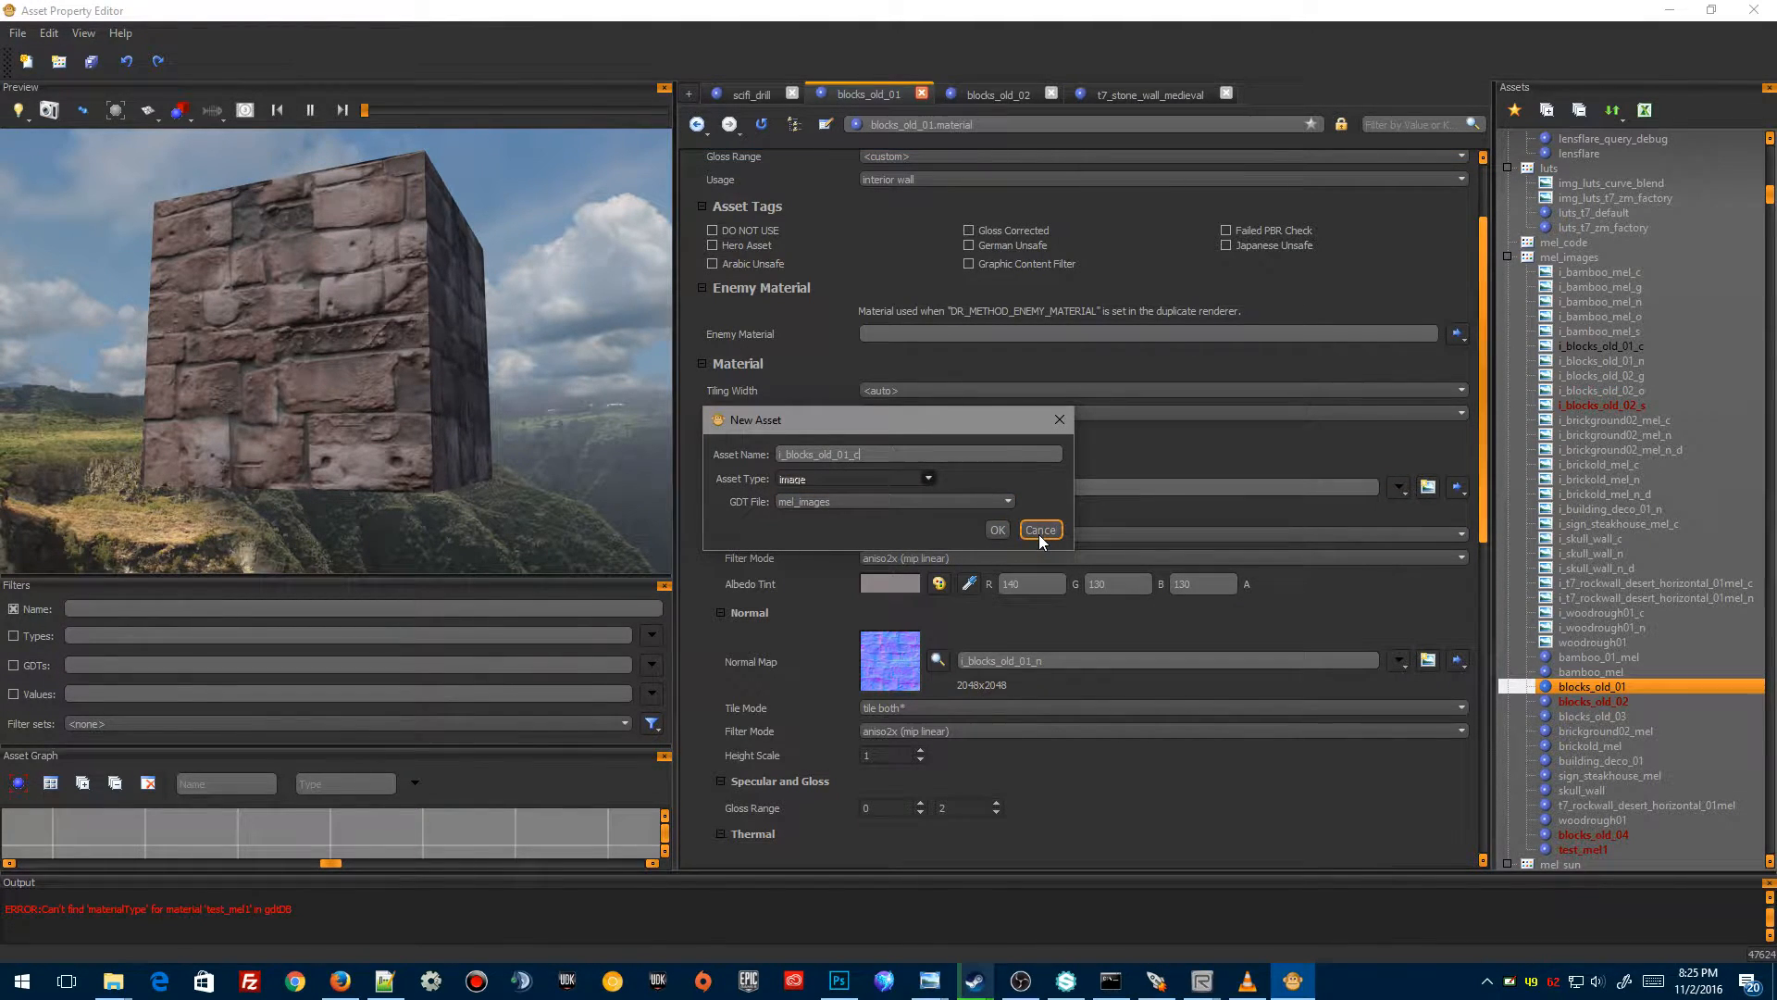
click(1036, 529)
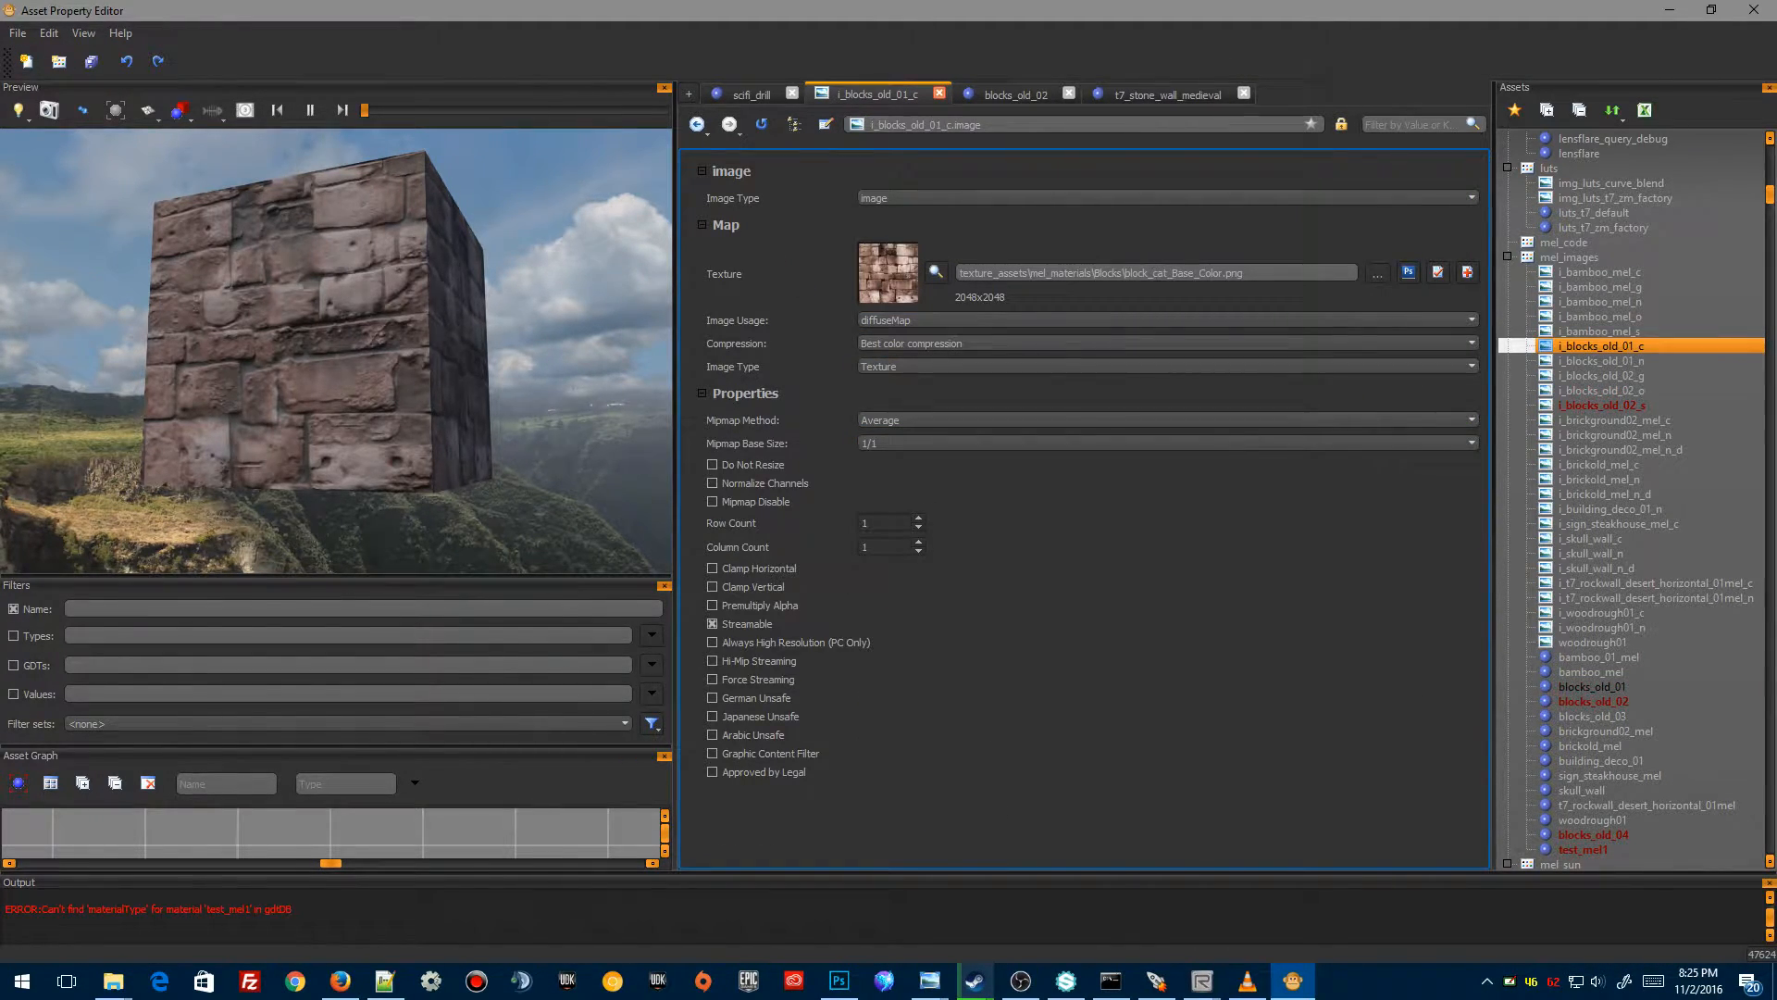
click(113, 981)
drag(275, 307, 1208, 272)
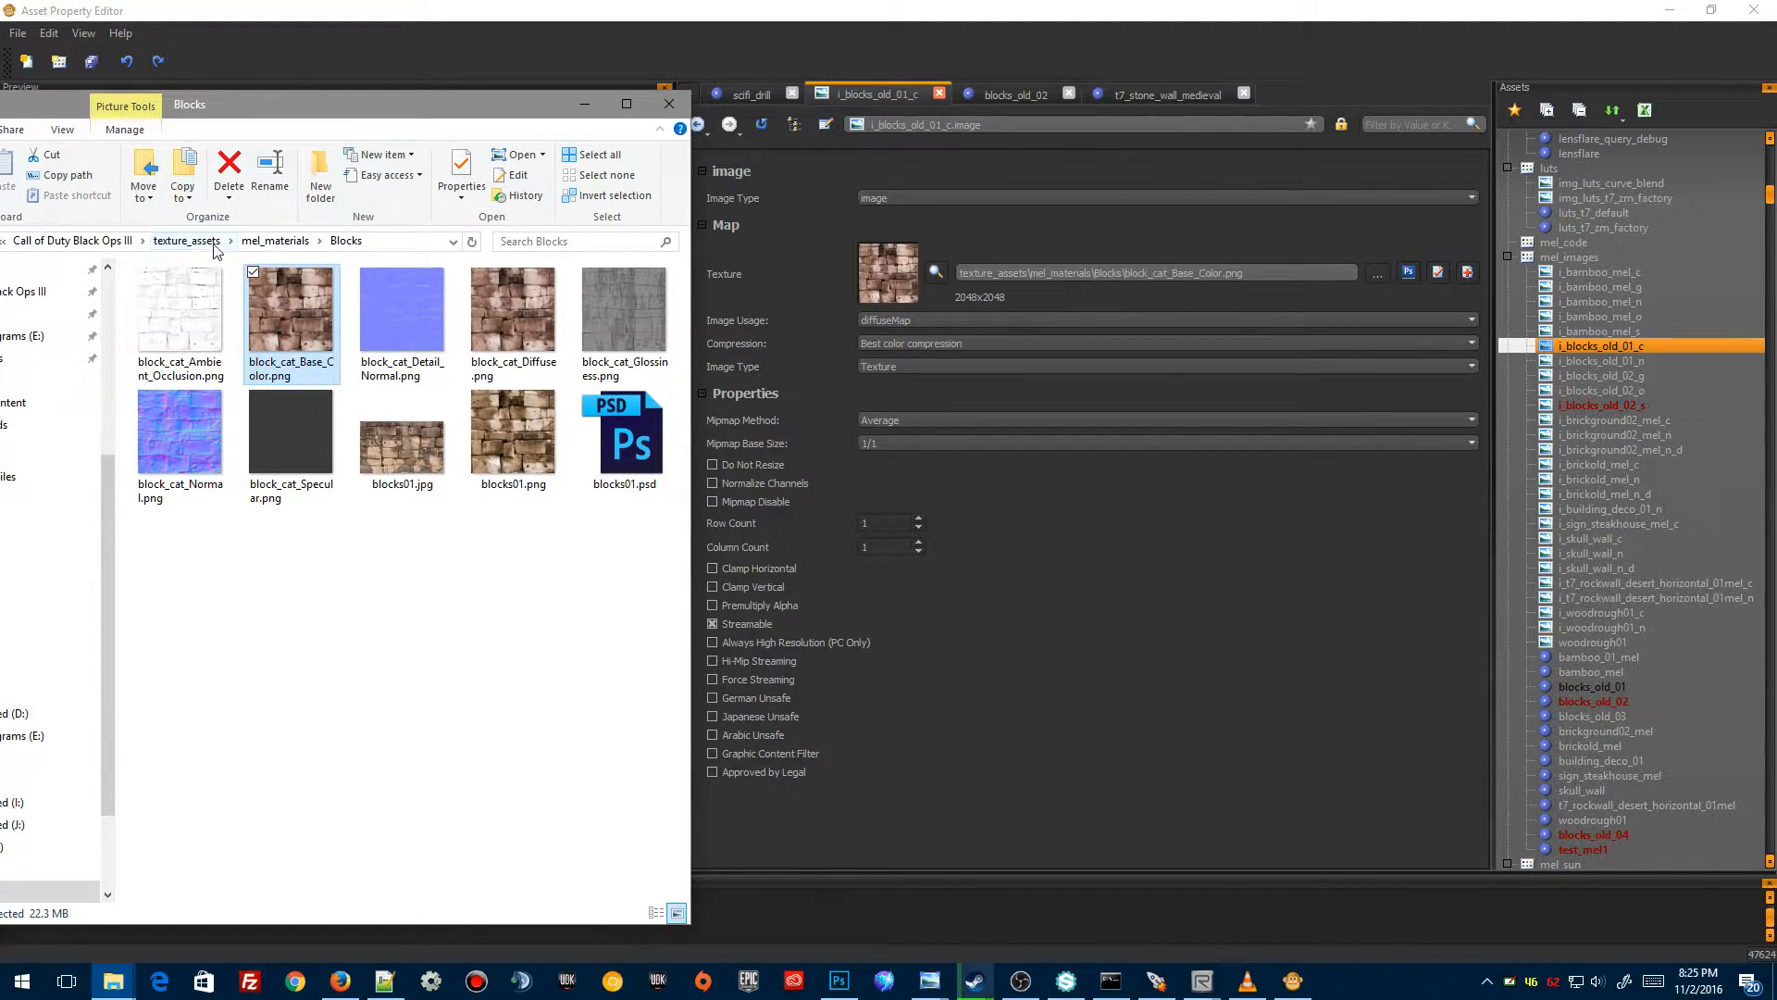
drag(366, 103, 0, 104)
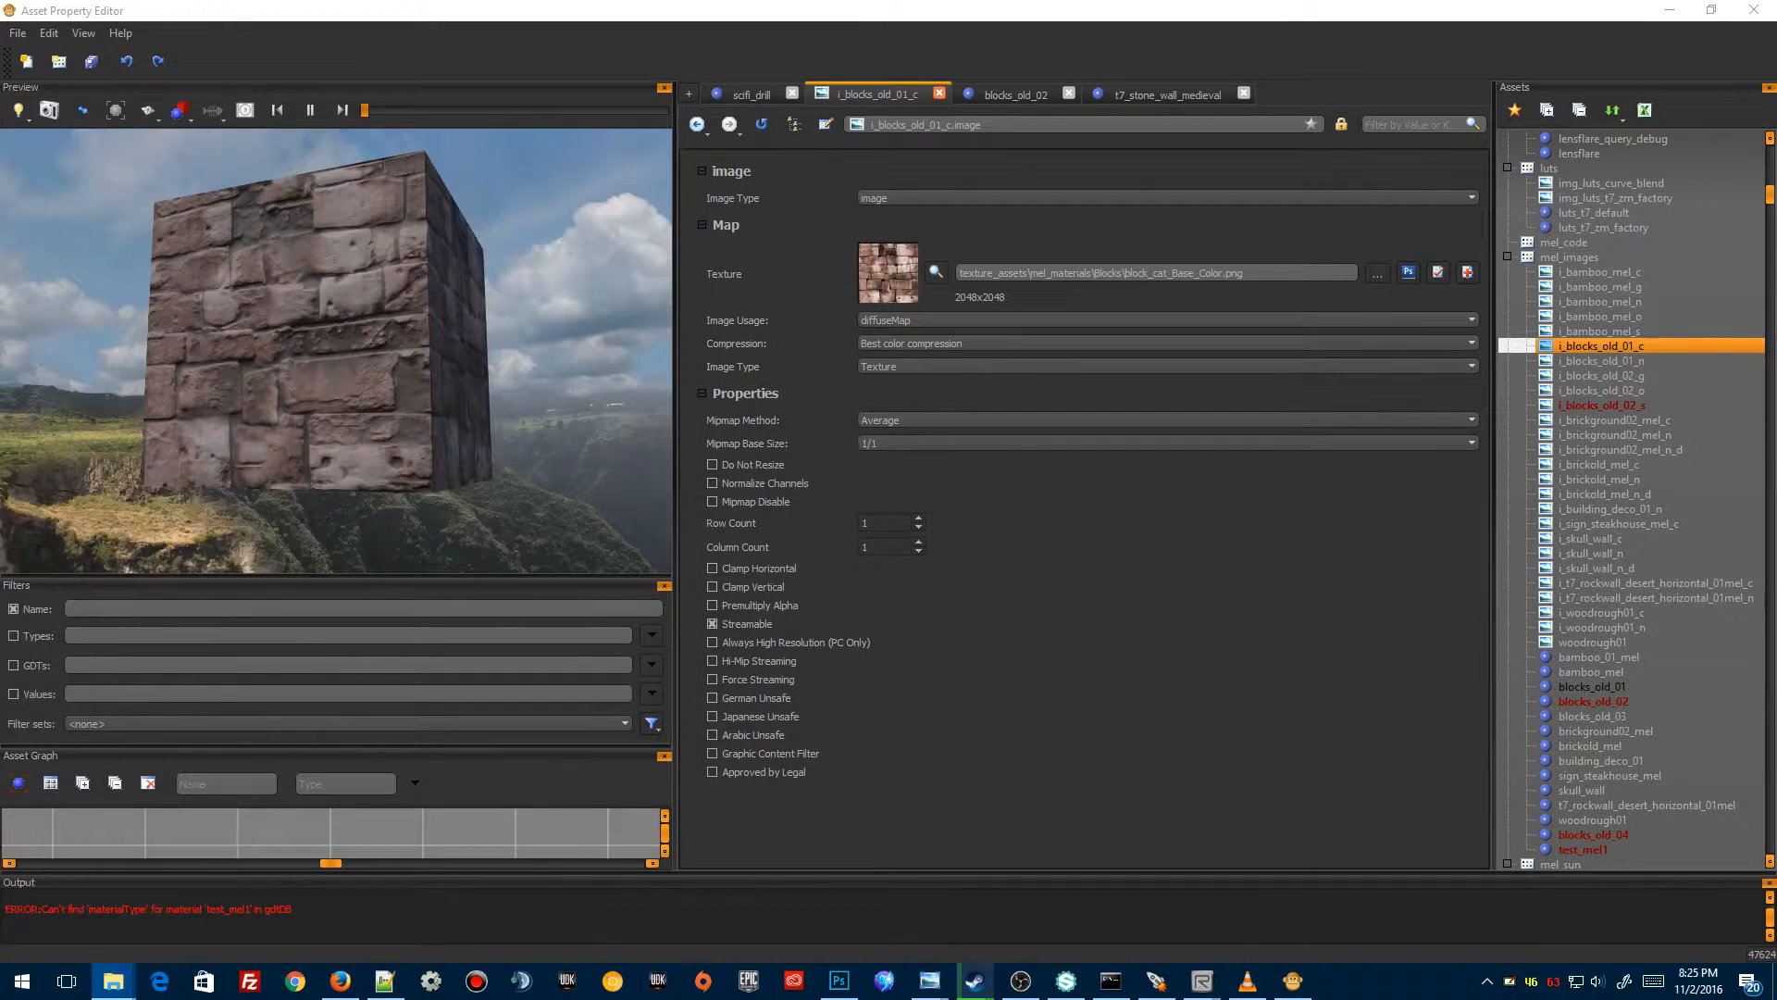
Look at the texture file browser and the compression options of i_blocks_old_01_c, keeping its settings
click(1378, 272)
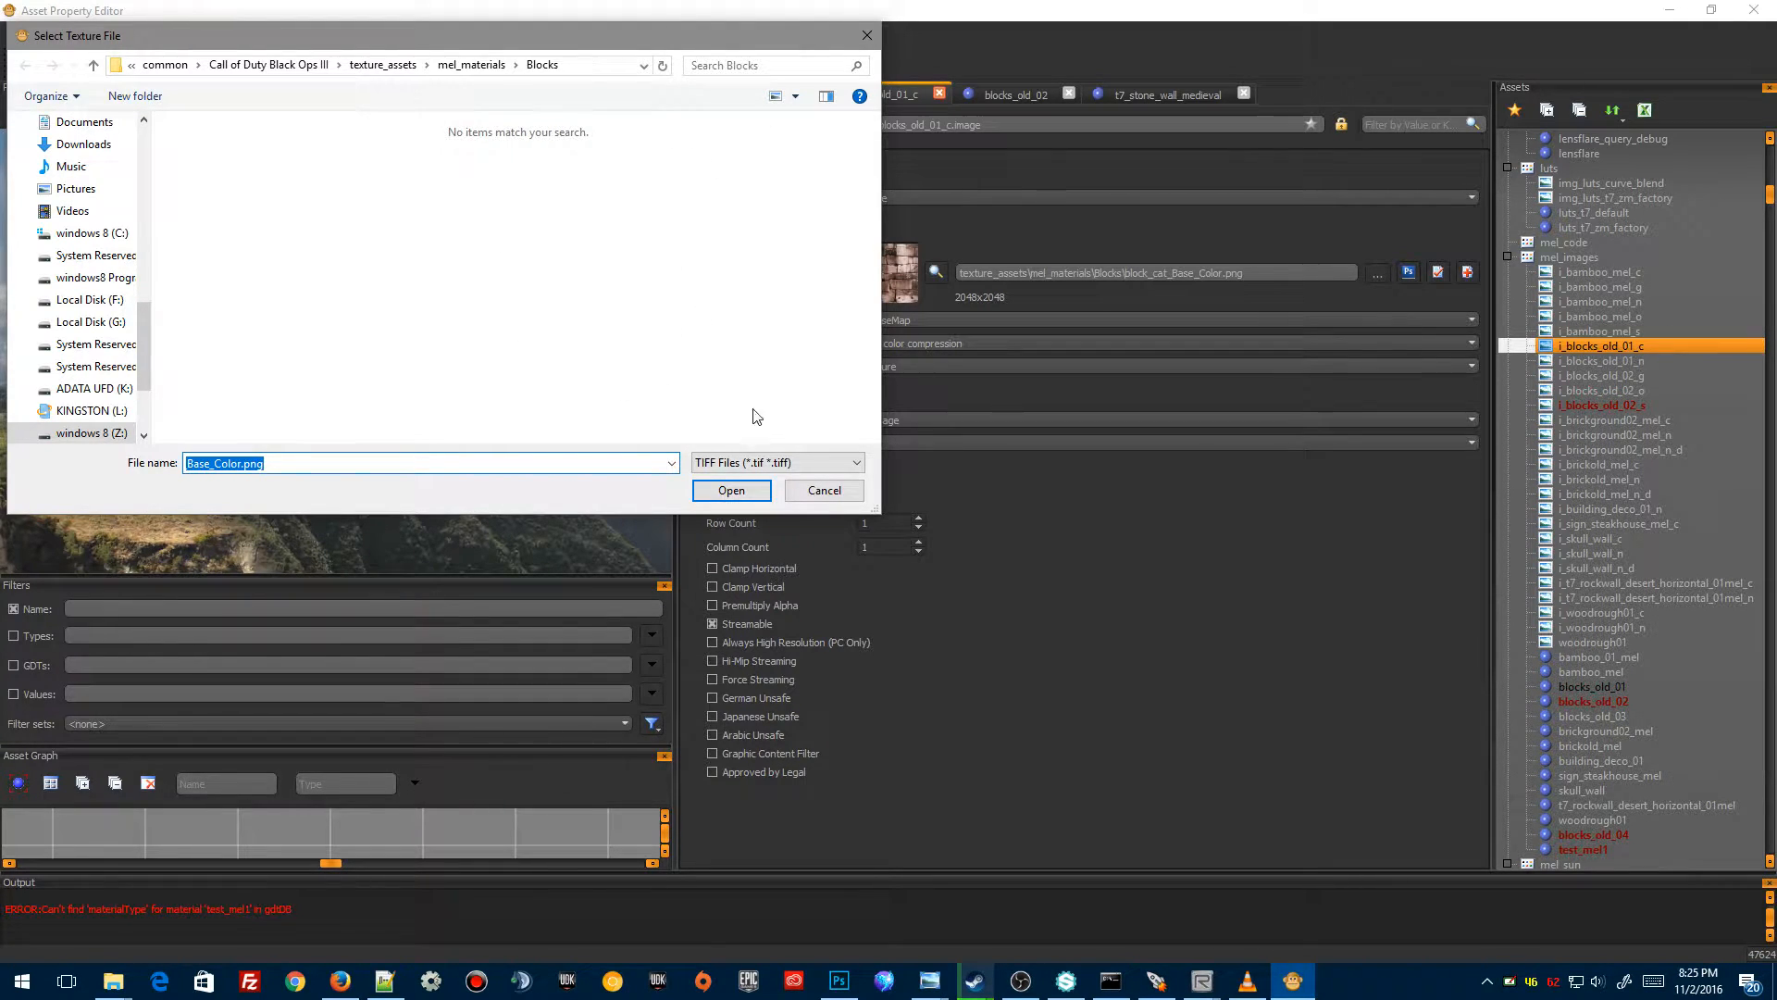
click(810, 495)
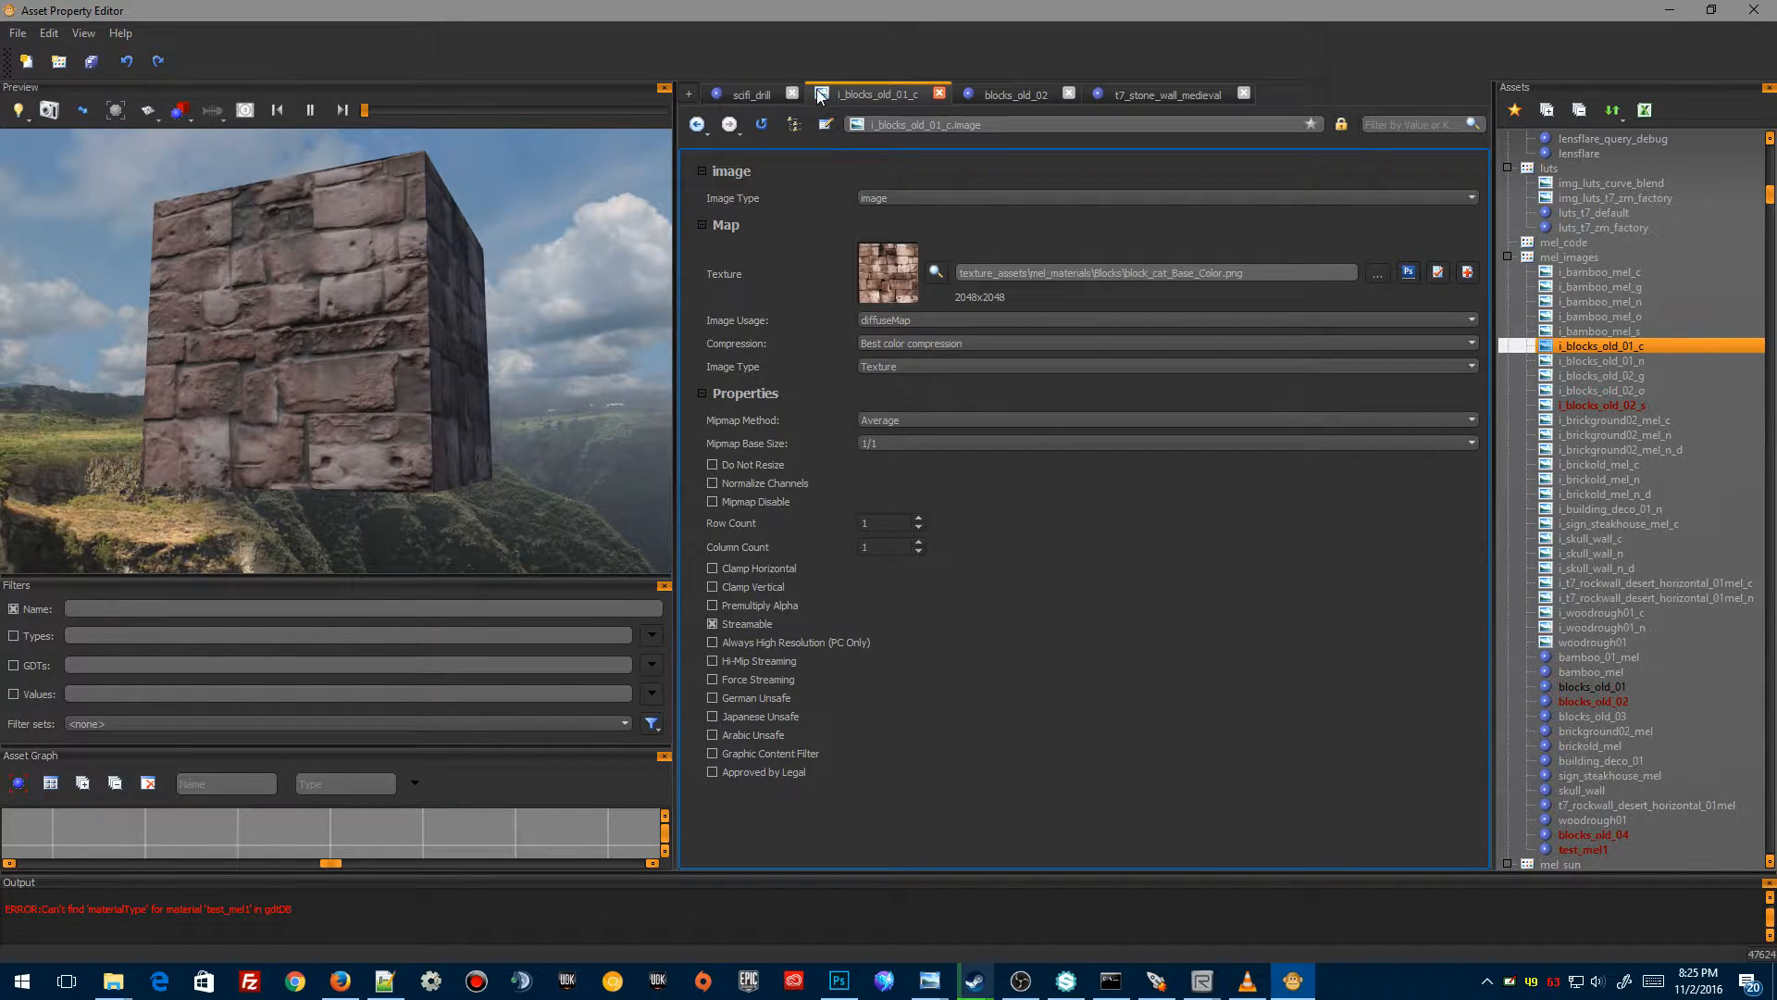
click(909, 350)
click(908, 352)
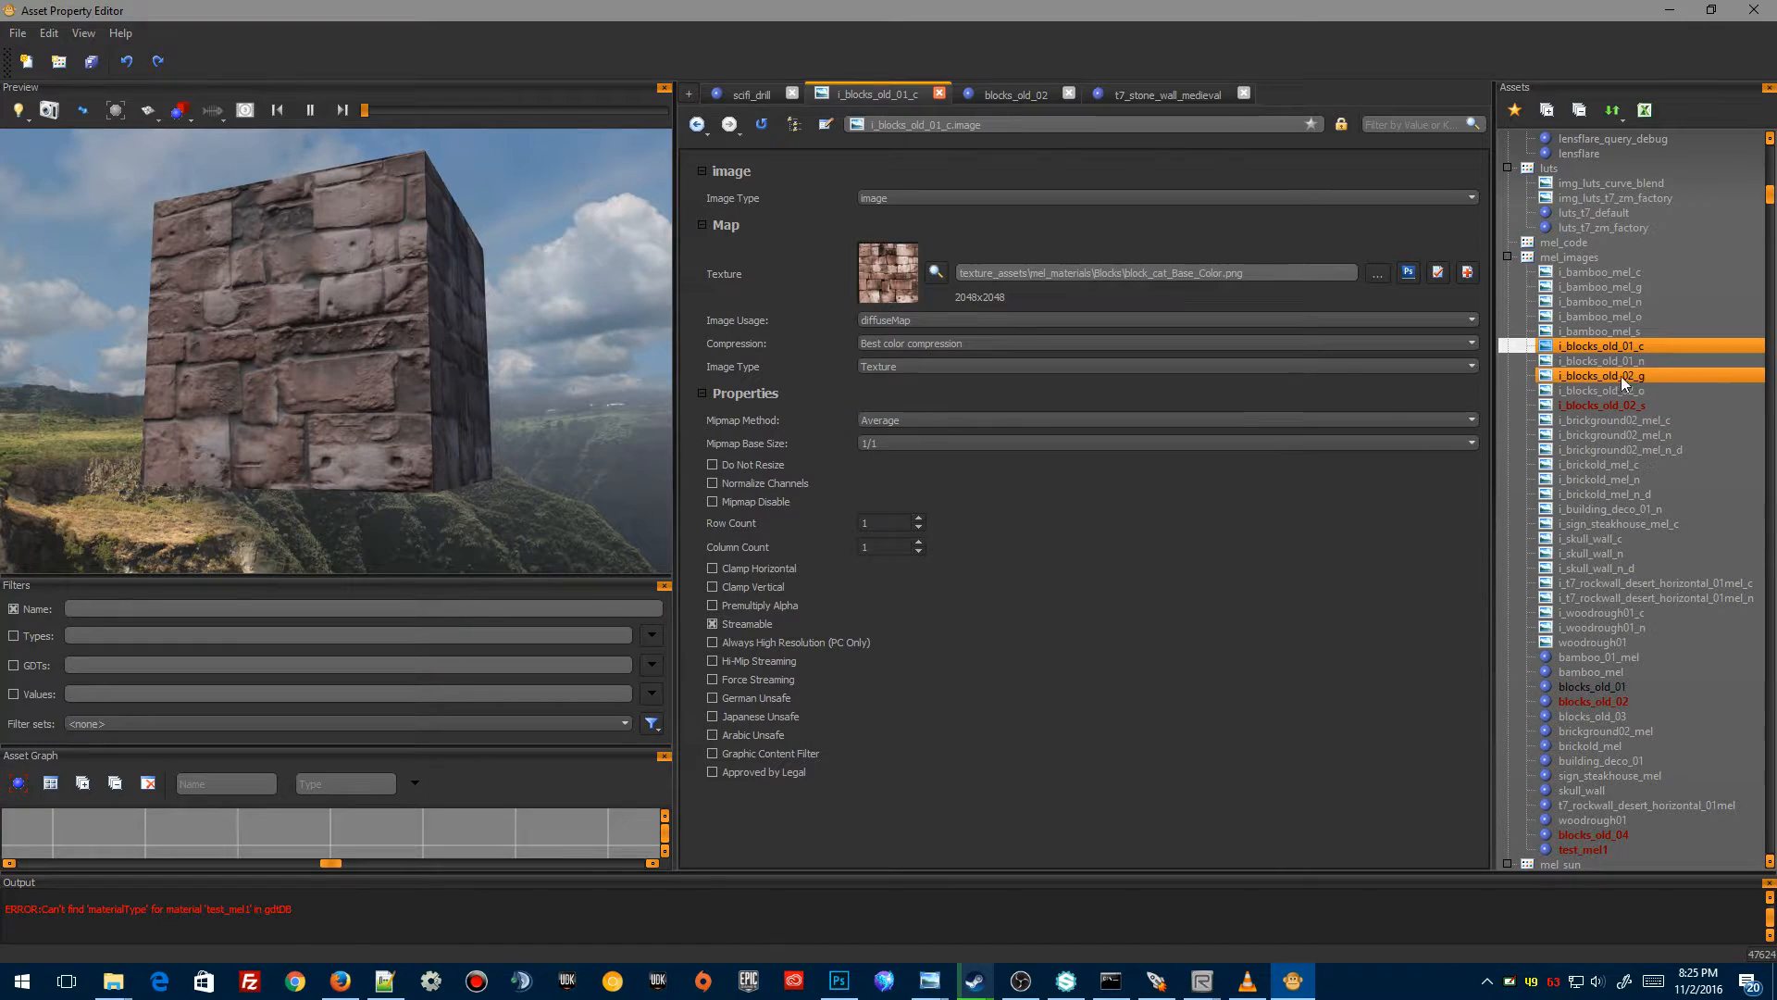
Examine the i_blocks_old_01_n normal map image and its compression options, keep compressed, and return to the blocks_old_01 material
click(1597, 361)
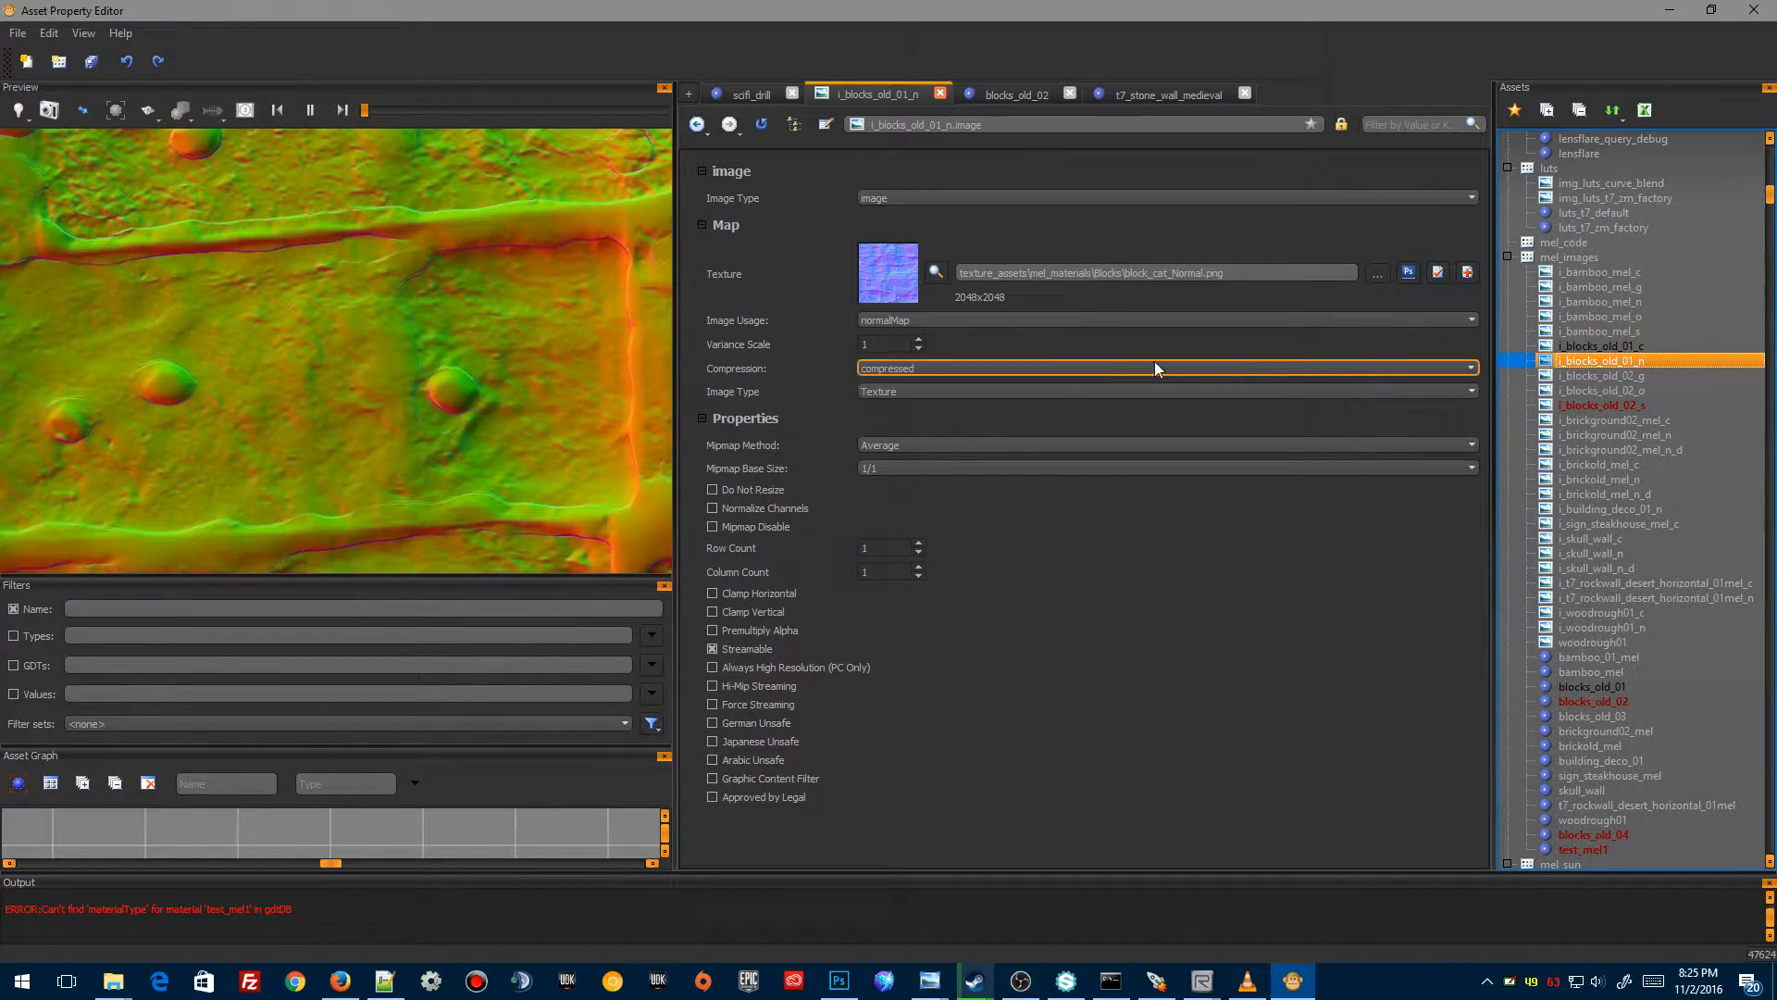
click(885, 370)
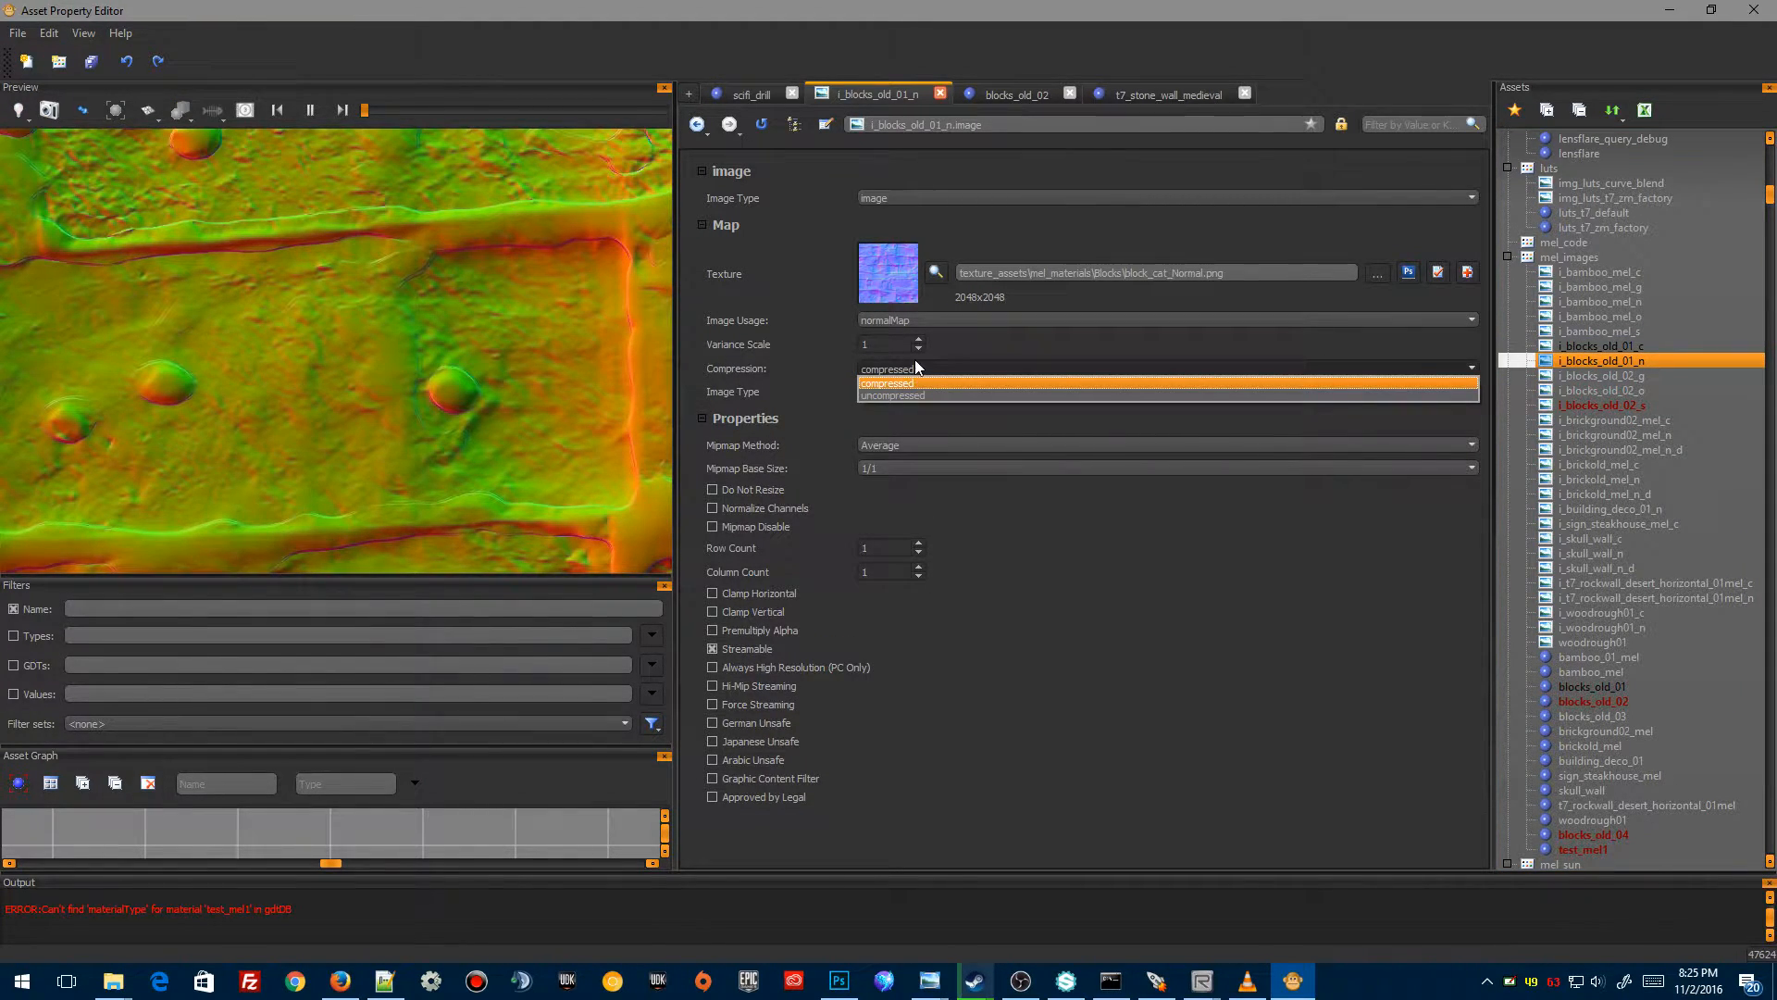
click(911, 369)
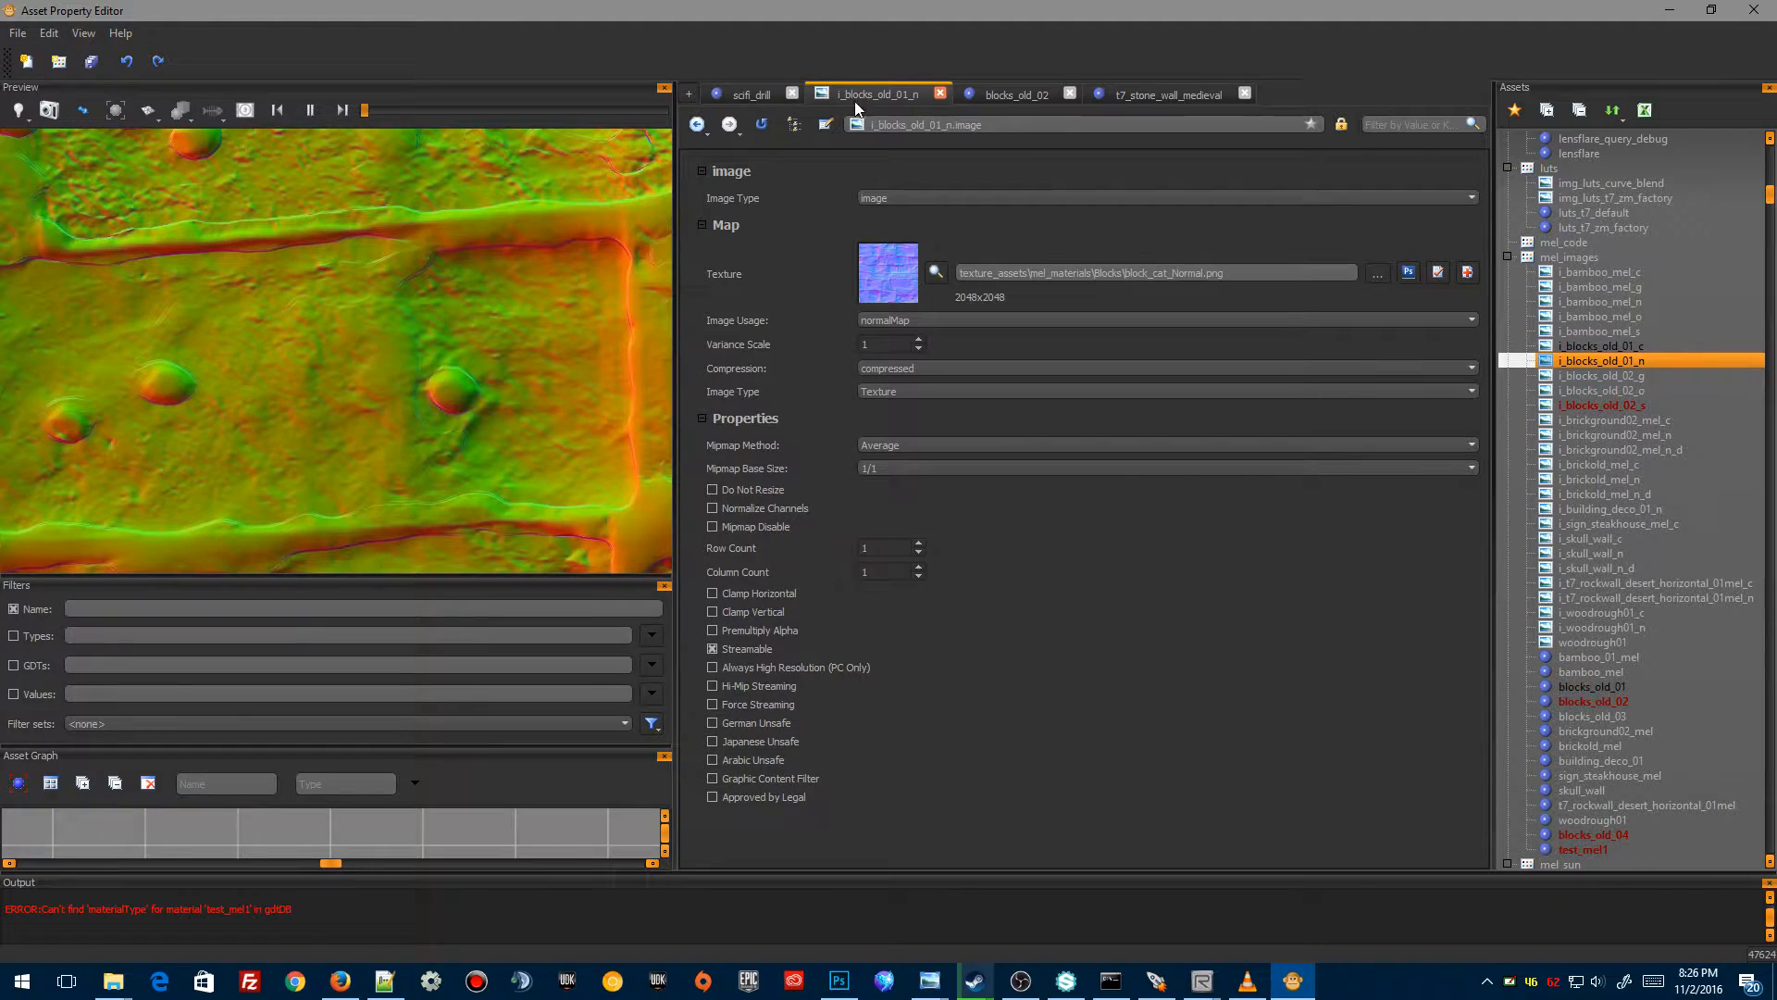
click(699, 131)
click(696, 129)
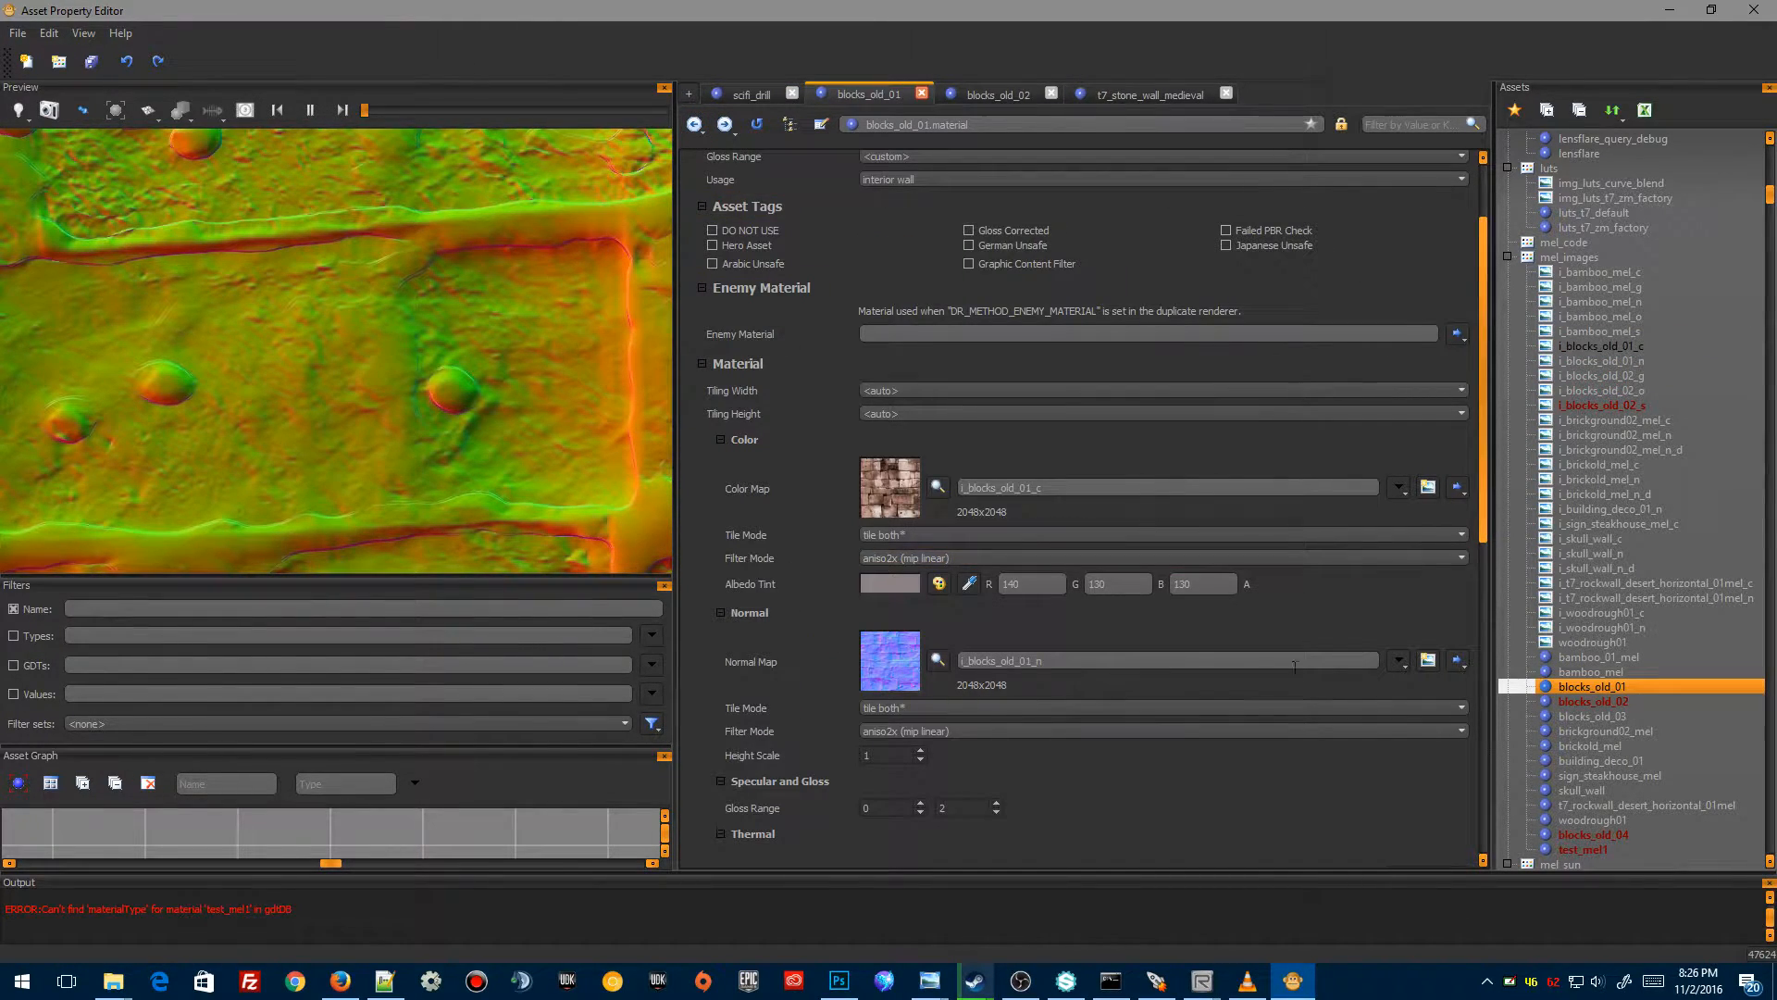
click(1459, 660)
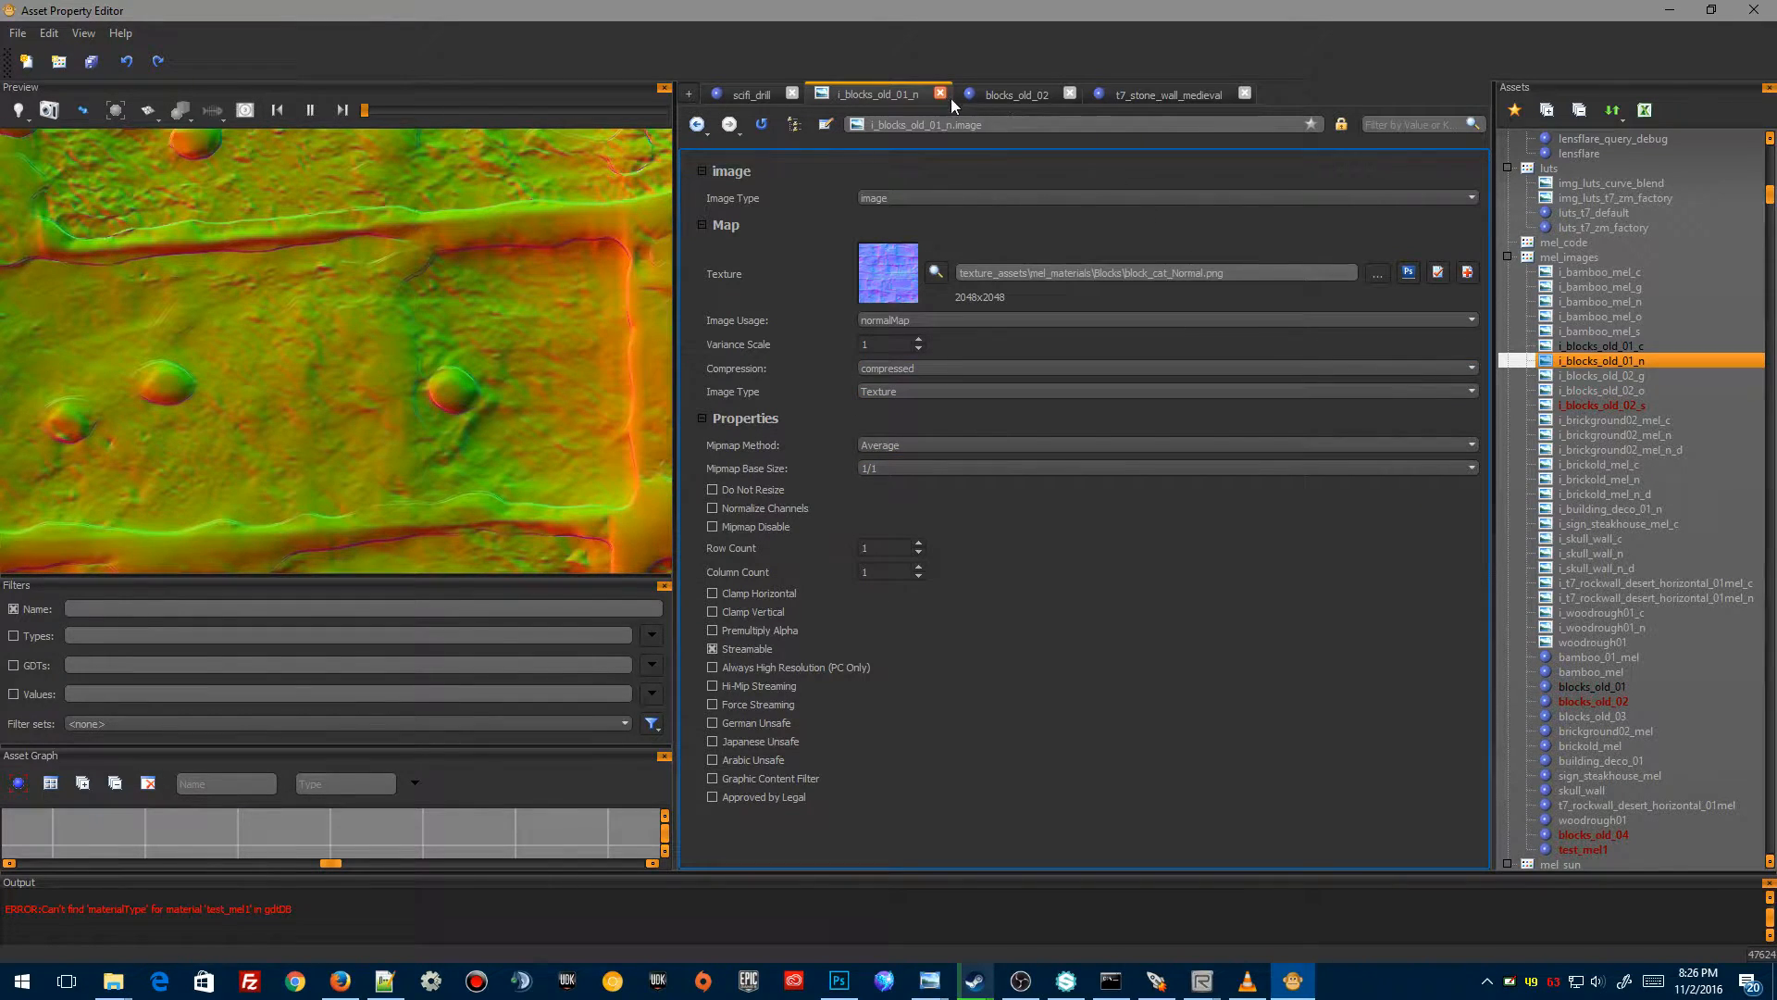
click(696, 121)
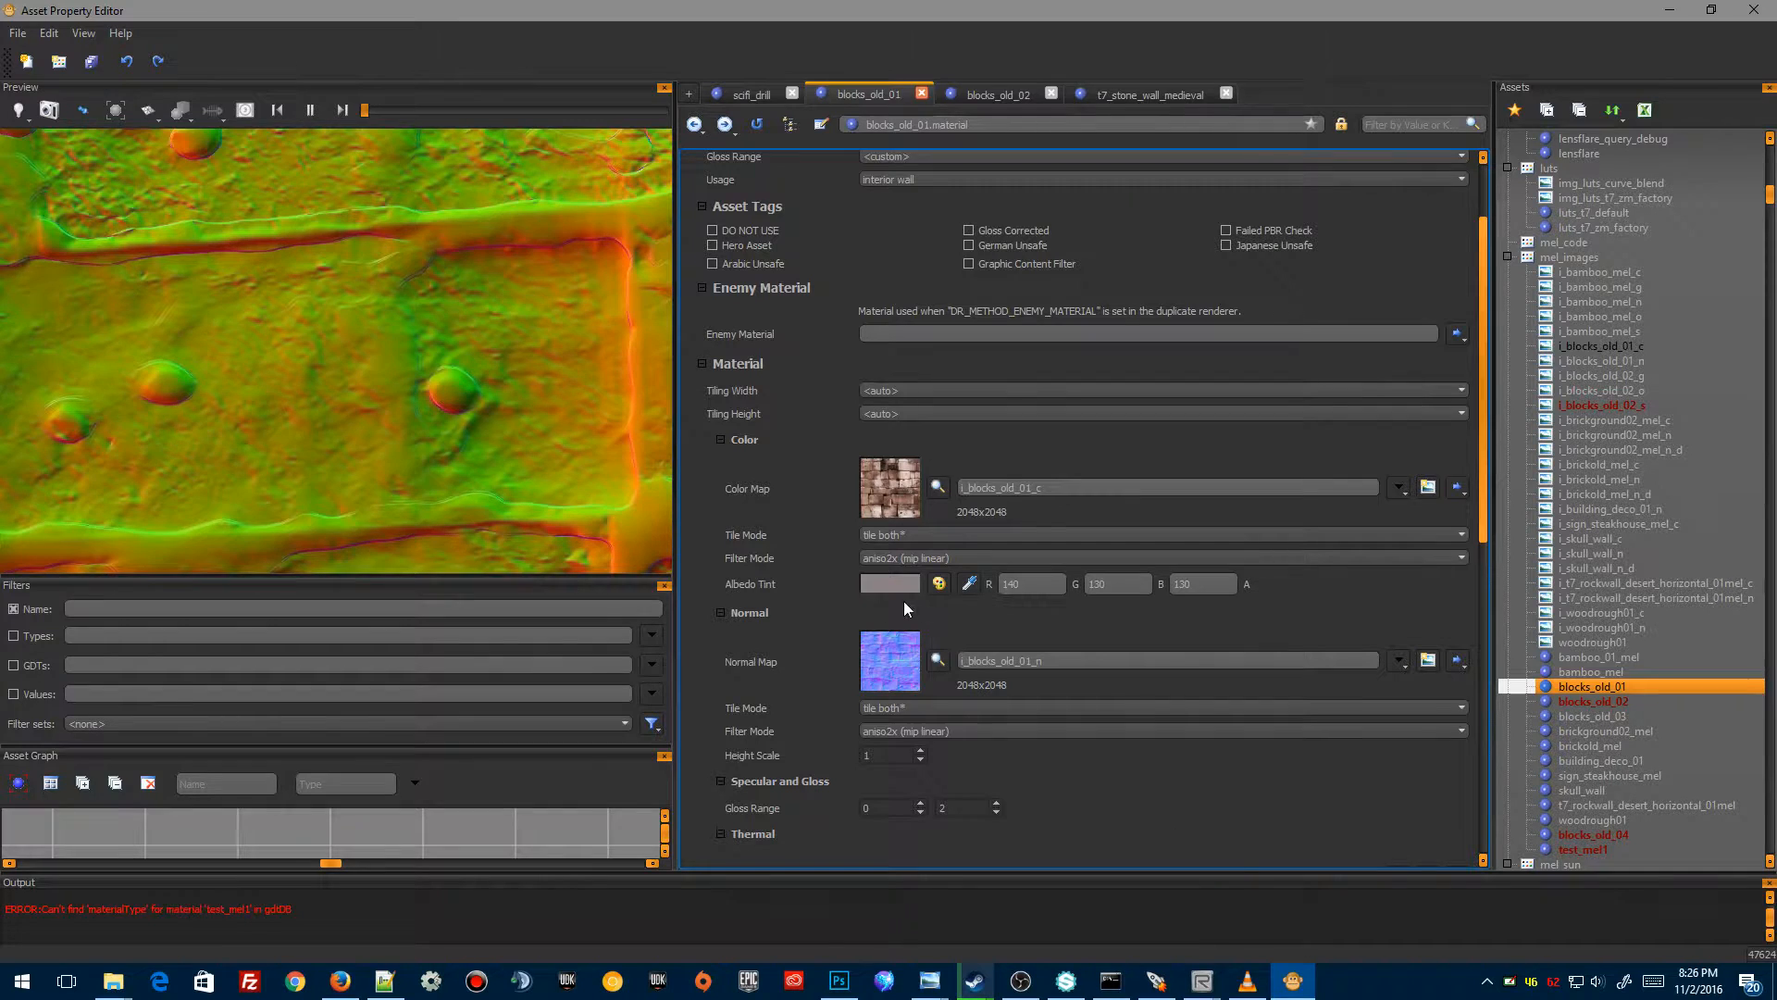
click(1605, 690)
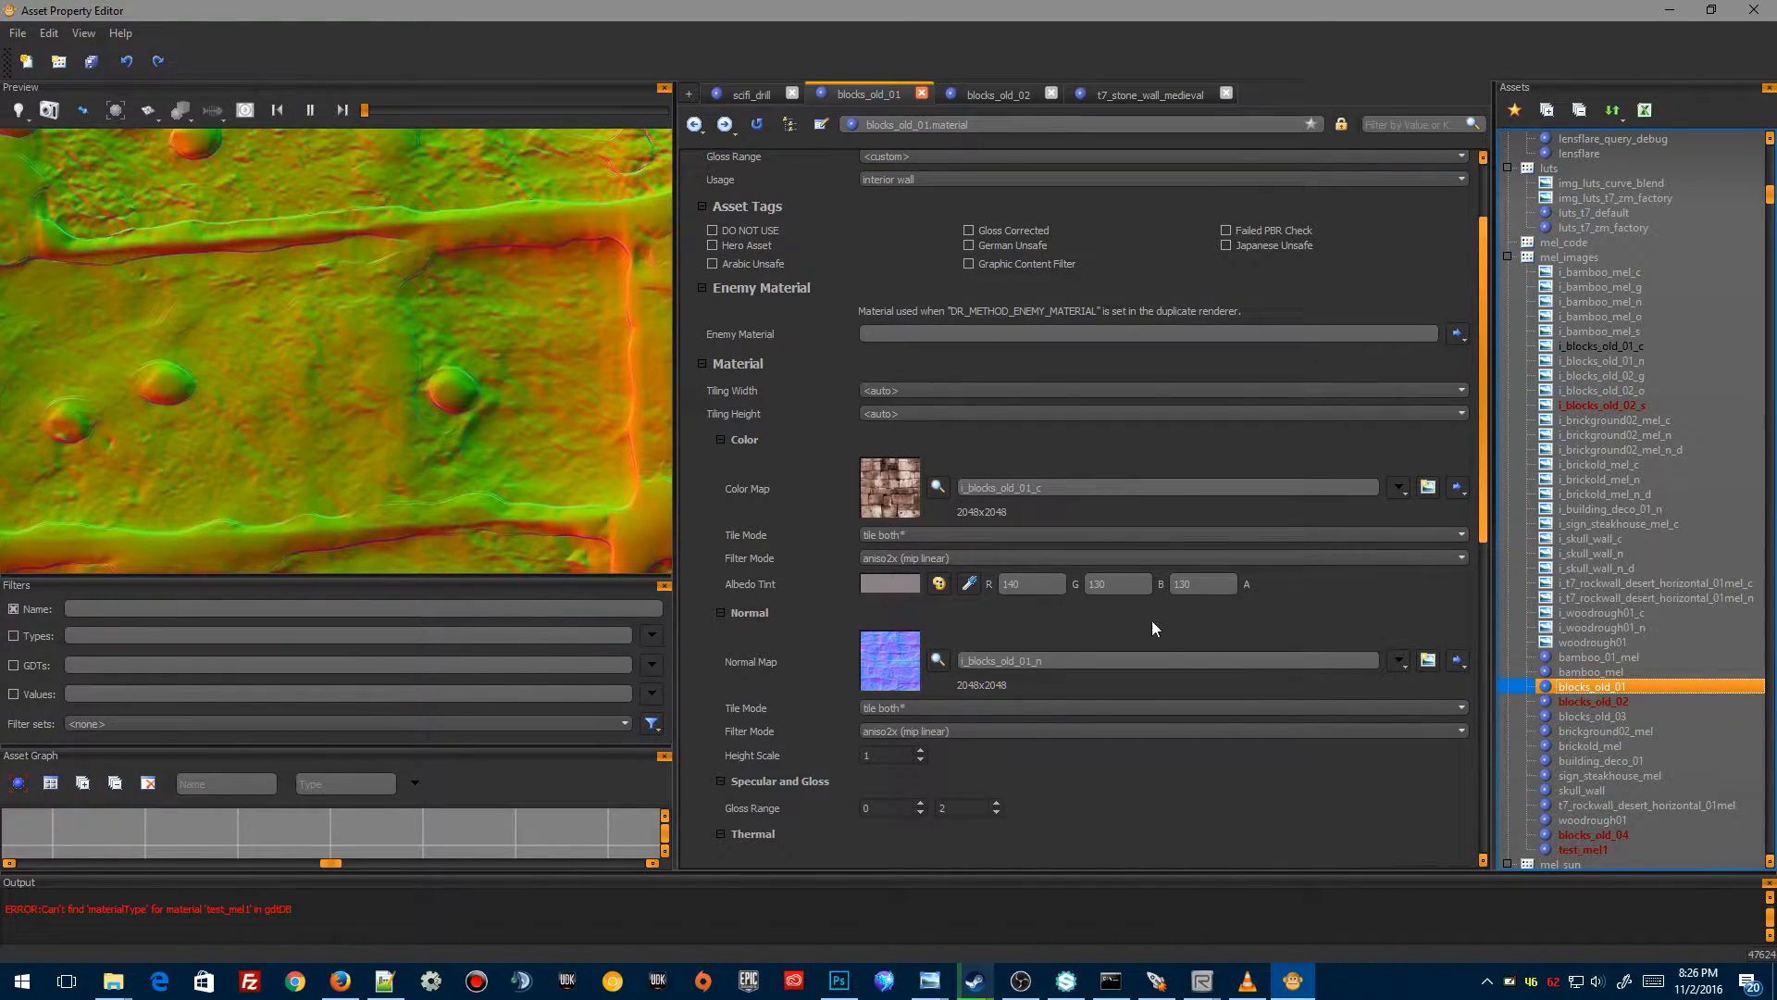
click(887, 589)
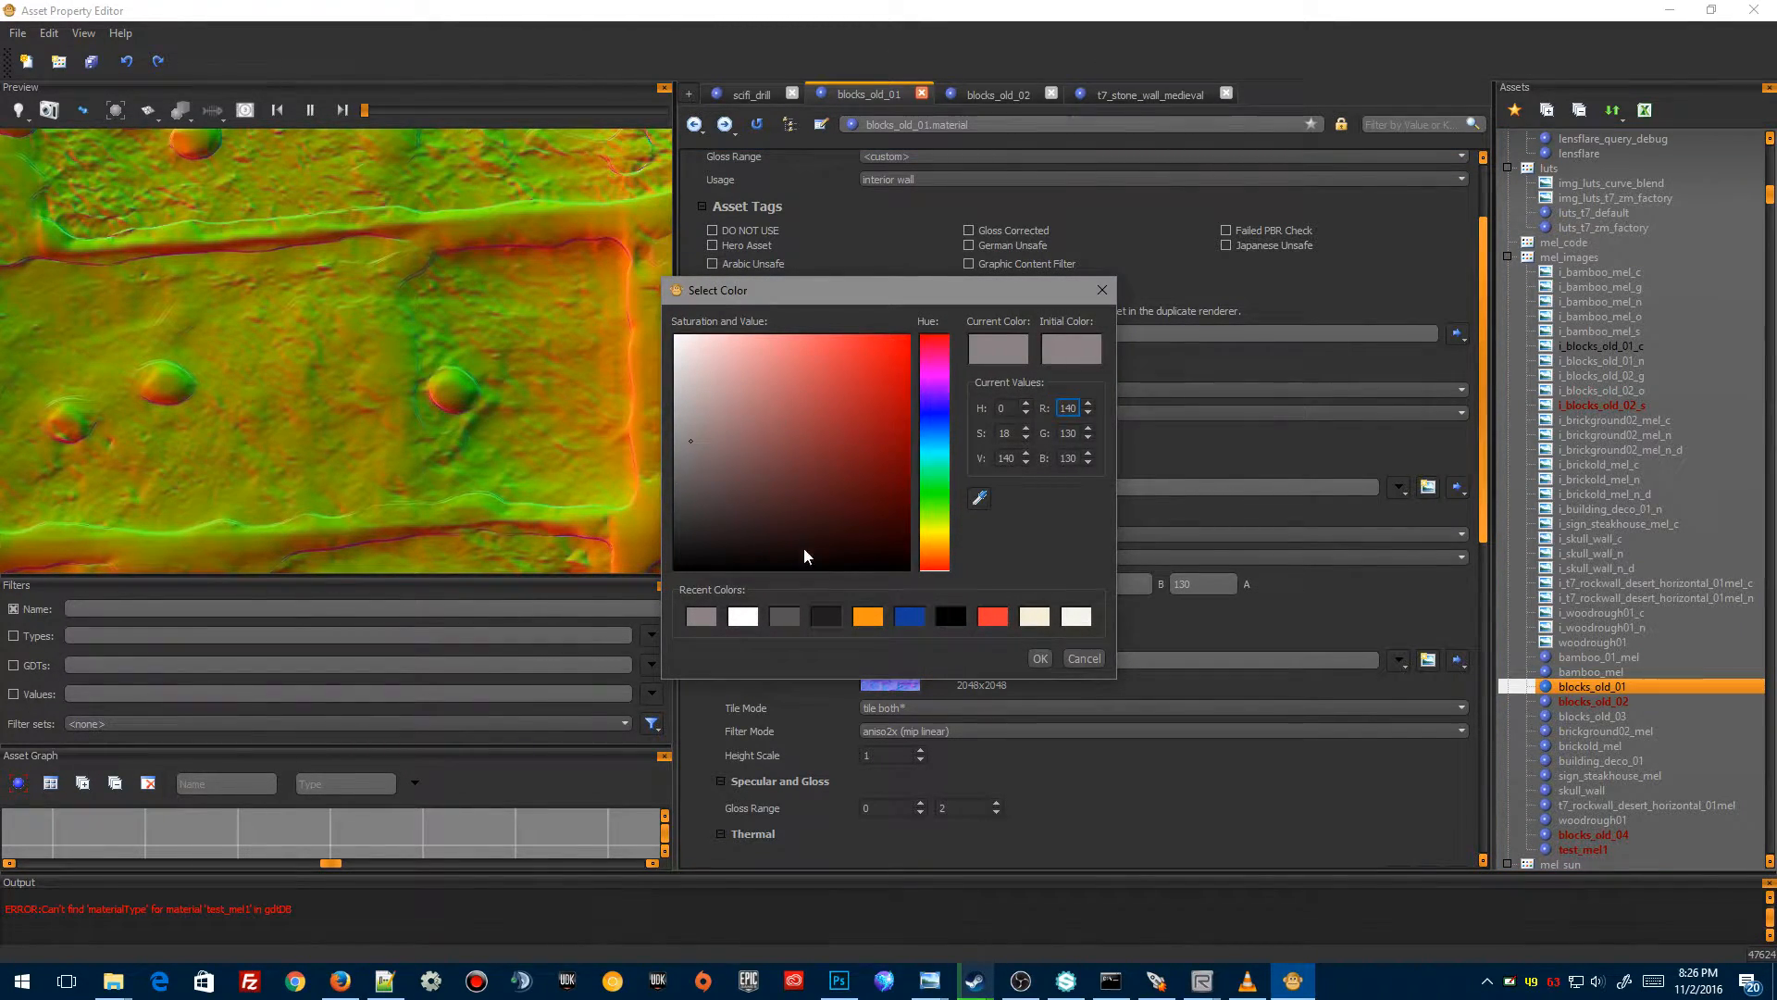
click(1083, 658)
Show the blocks_old_01 material in the preview and set its albedo tint to R 147, G 111, B 111
click(1601, 703)
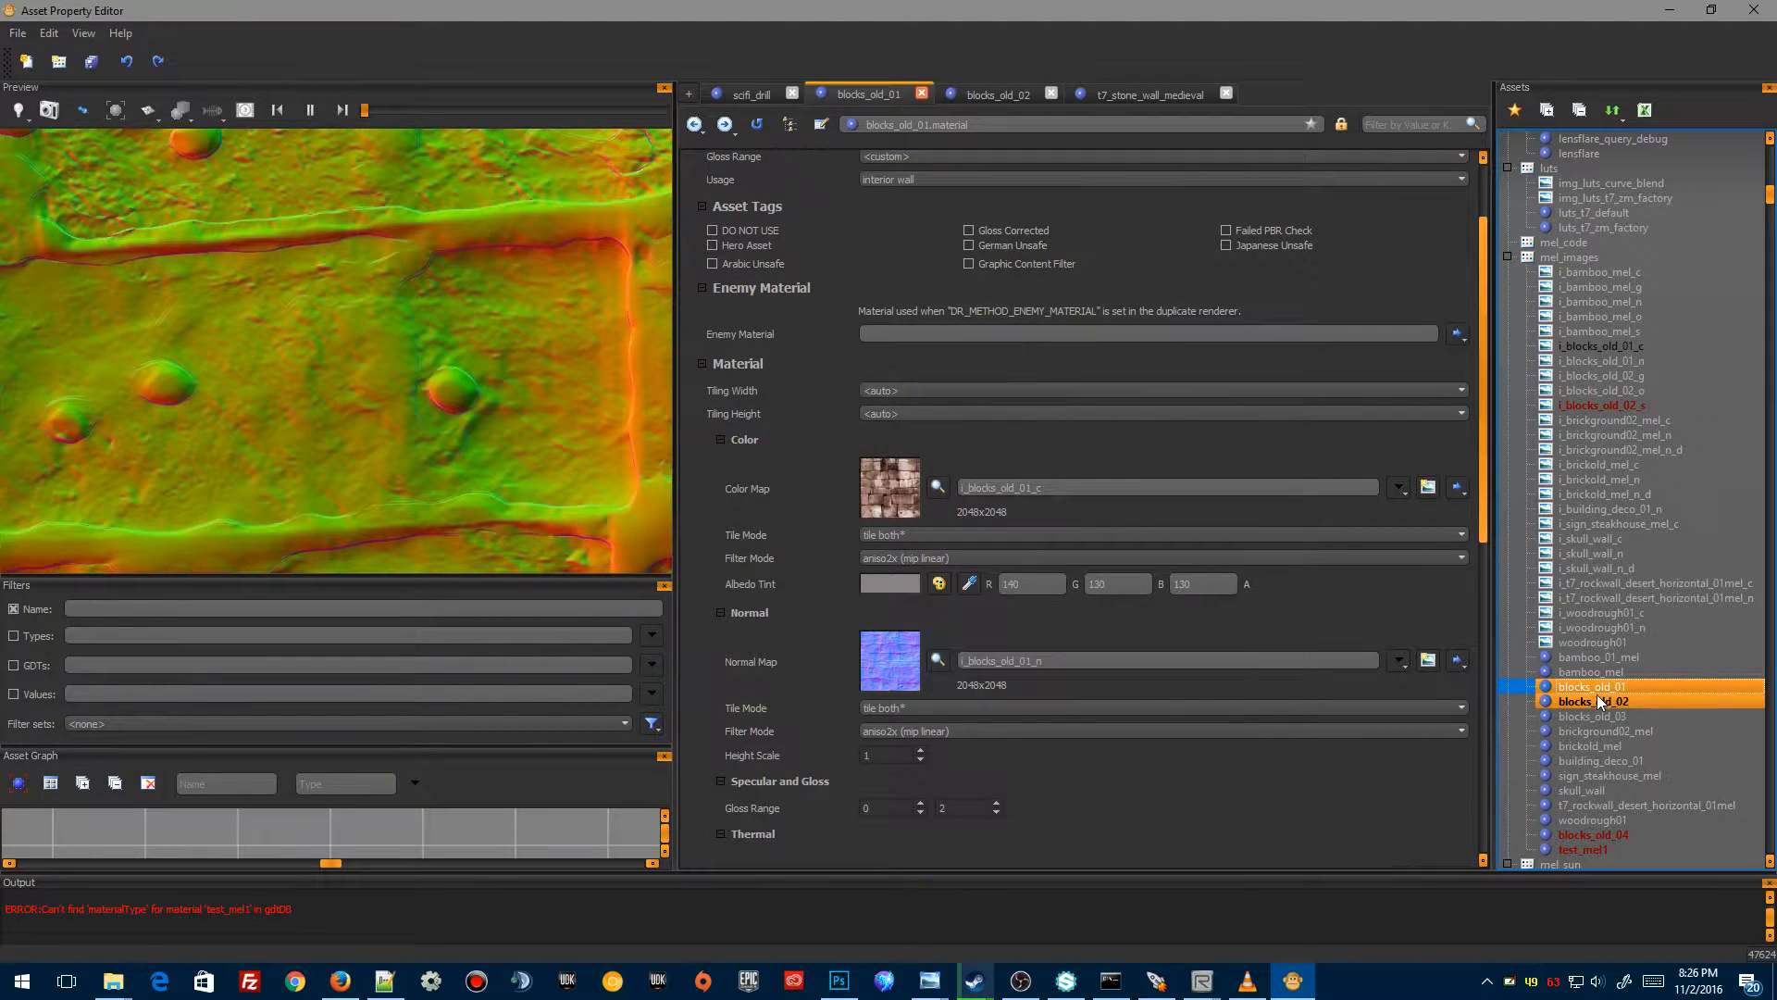
click(1571, 687)
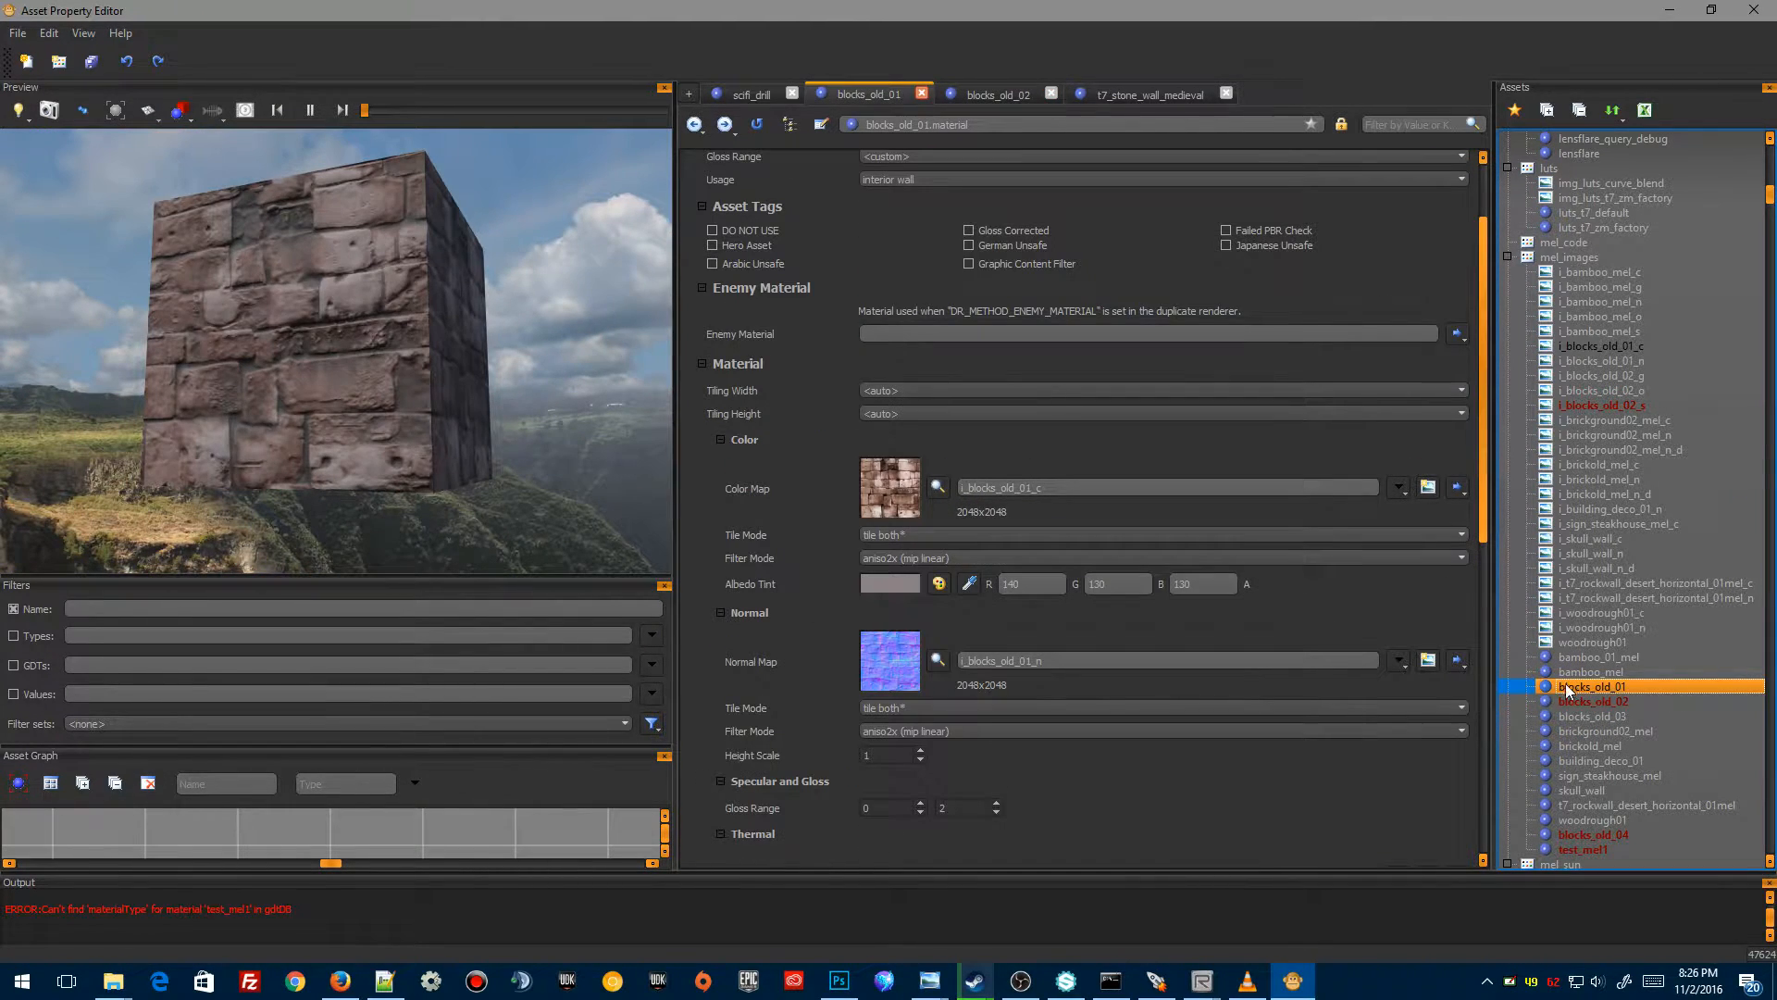
click(881, 586)
mouse_move(690, 433)
mouse_down()
mouse_move(677, 374)
mouse_move(705, 362)
mouse_move(749, 404)
mouse_move(802, 357)
mouse_move(741, 431)
mouse_move(722, 516)
mouse_move(770, 530)
mouse_move(716, 442)
mouse_move(735, 459)
mouse_move(774, 420)
mouse_move(729, 442)
mouse_up()
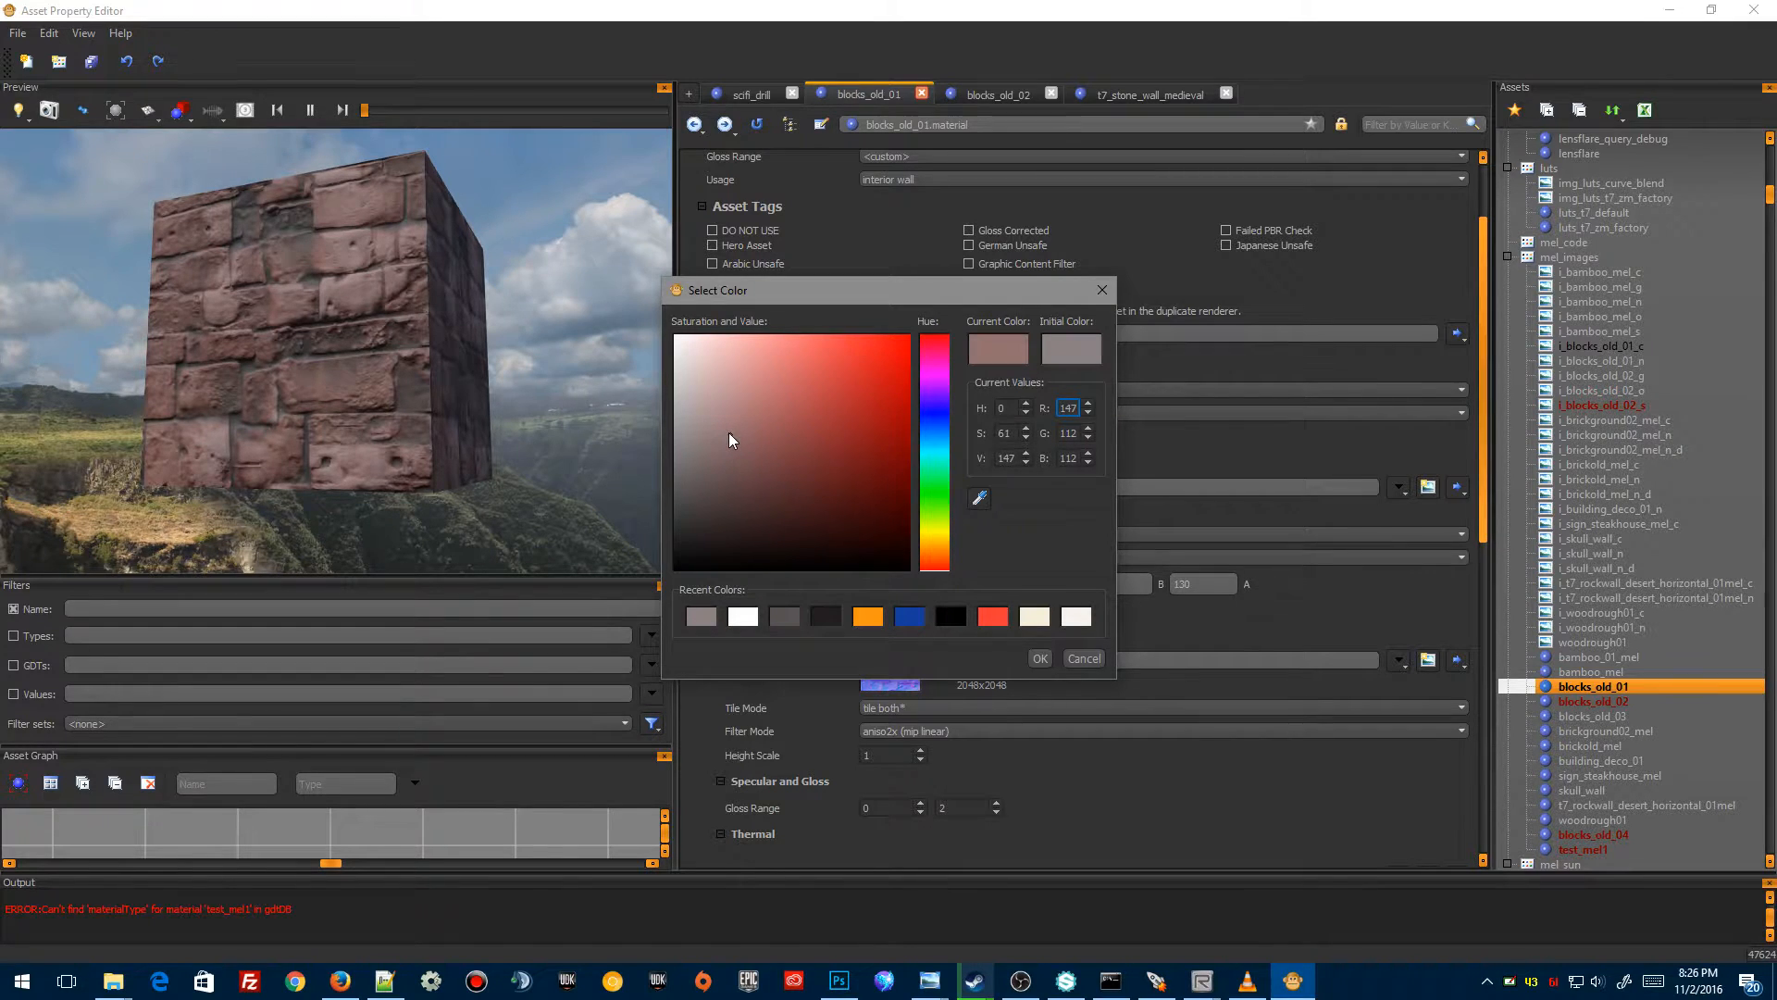
click(1040, 658)
alt+drag(281, 412, 357, 407)
mouse_move(356, 408)
alt+right_down()
mouse_move(453, 417)
mouse_move(359, 414)
alt+right_up()
alt+drag(359, 415, 319, 414)
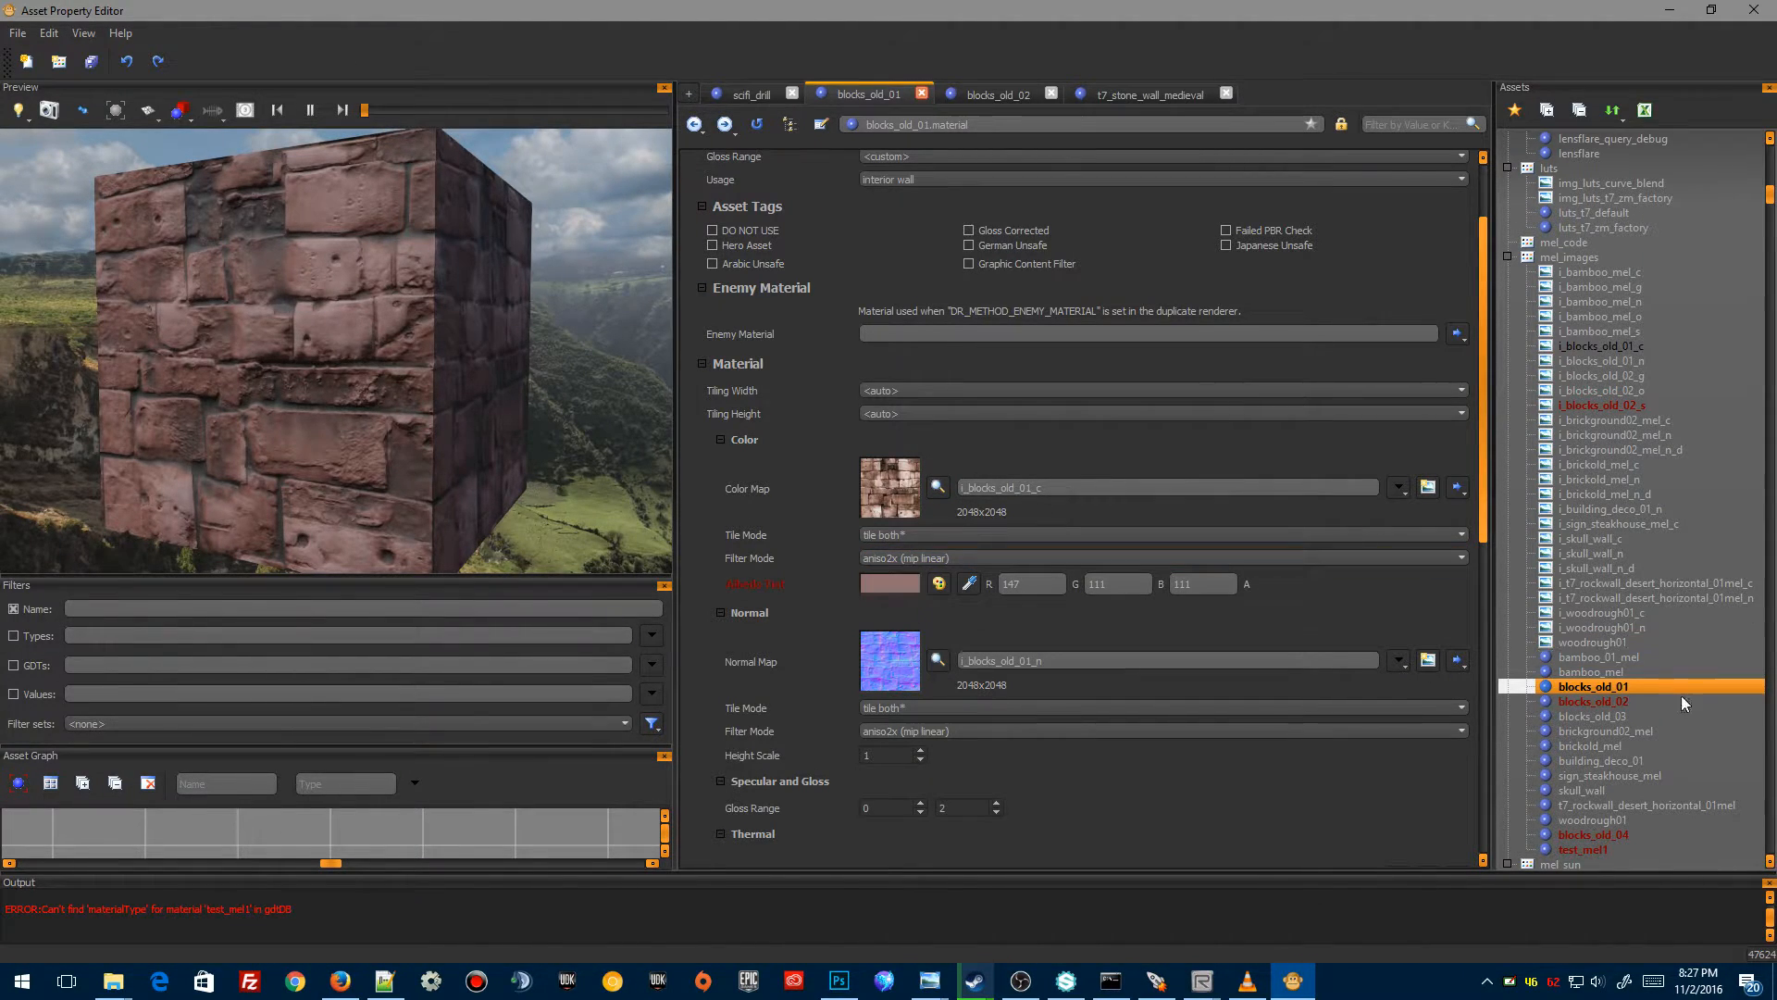
Open the blocks_old_02 material and apply the Everything preset to its spec color
click(1618, 703)
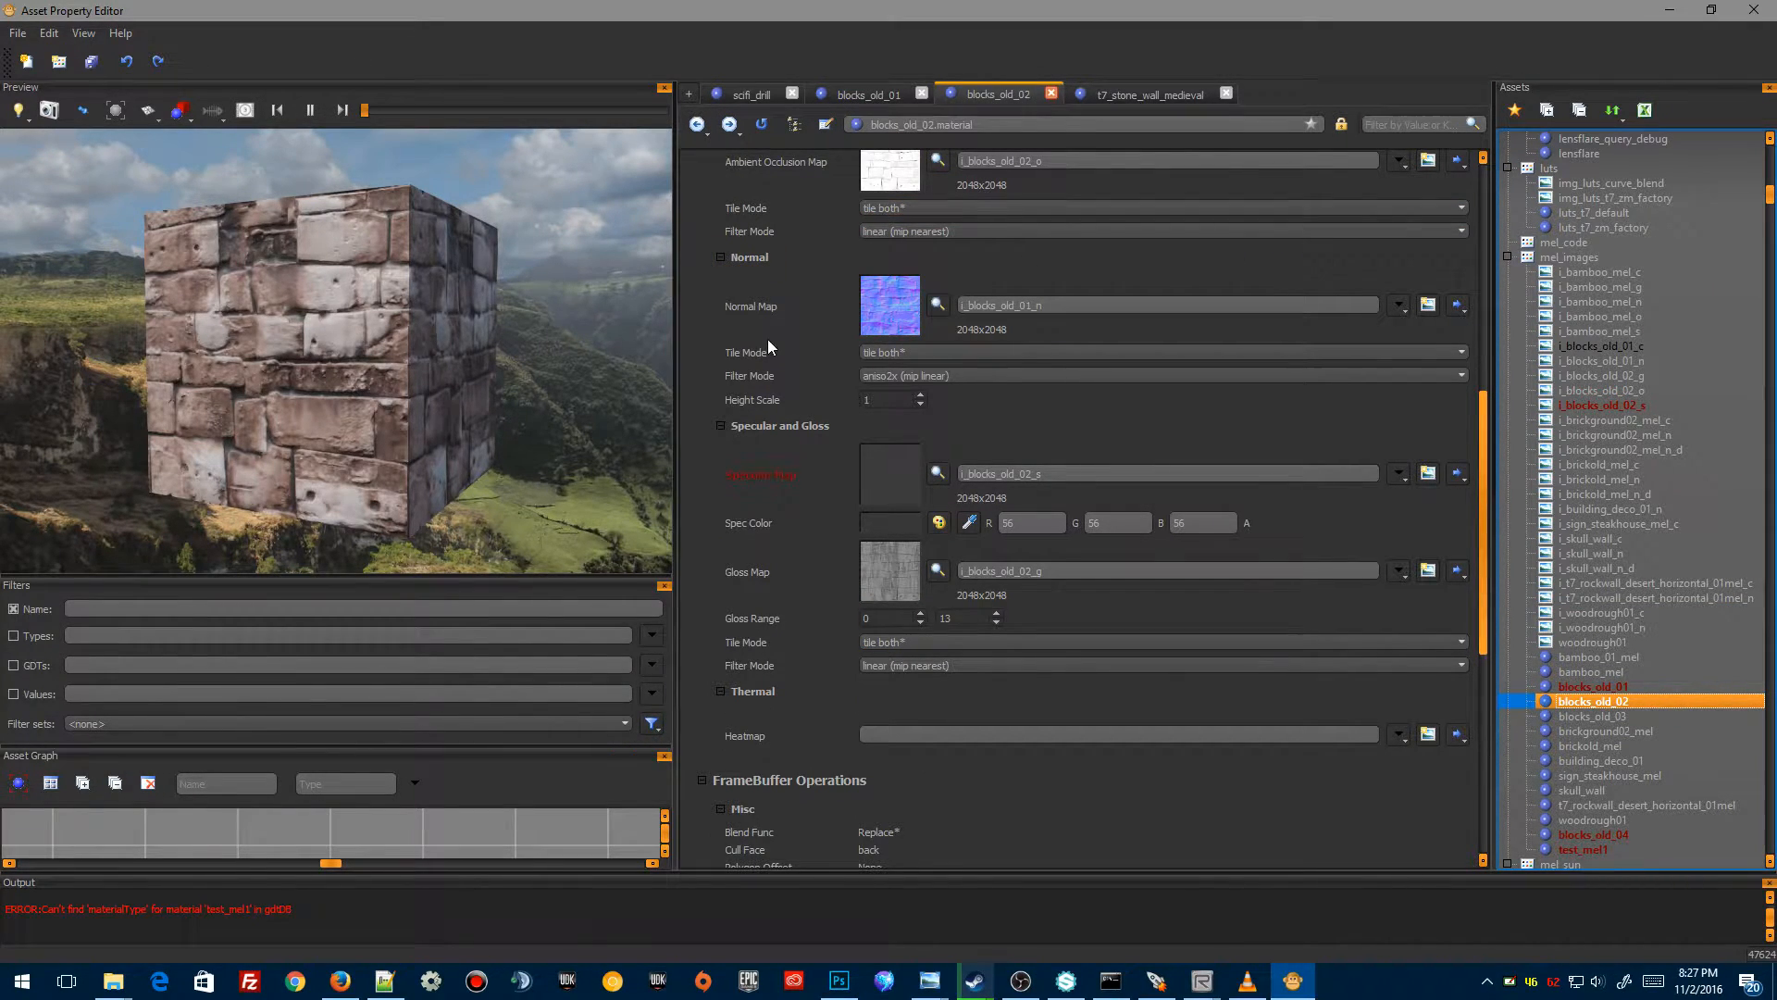
click(880, 516)
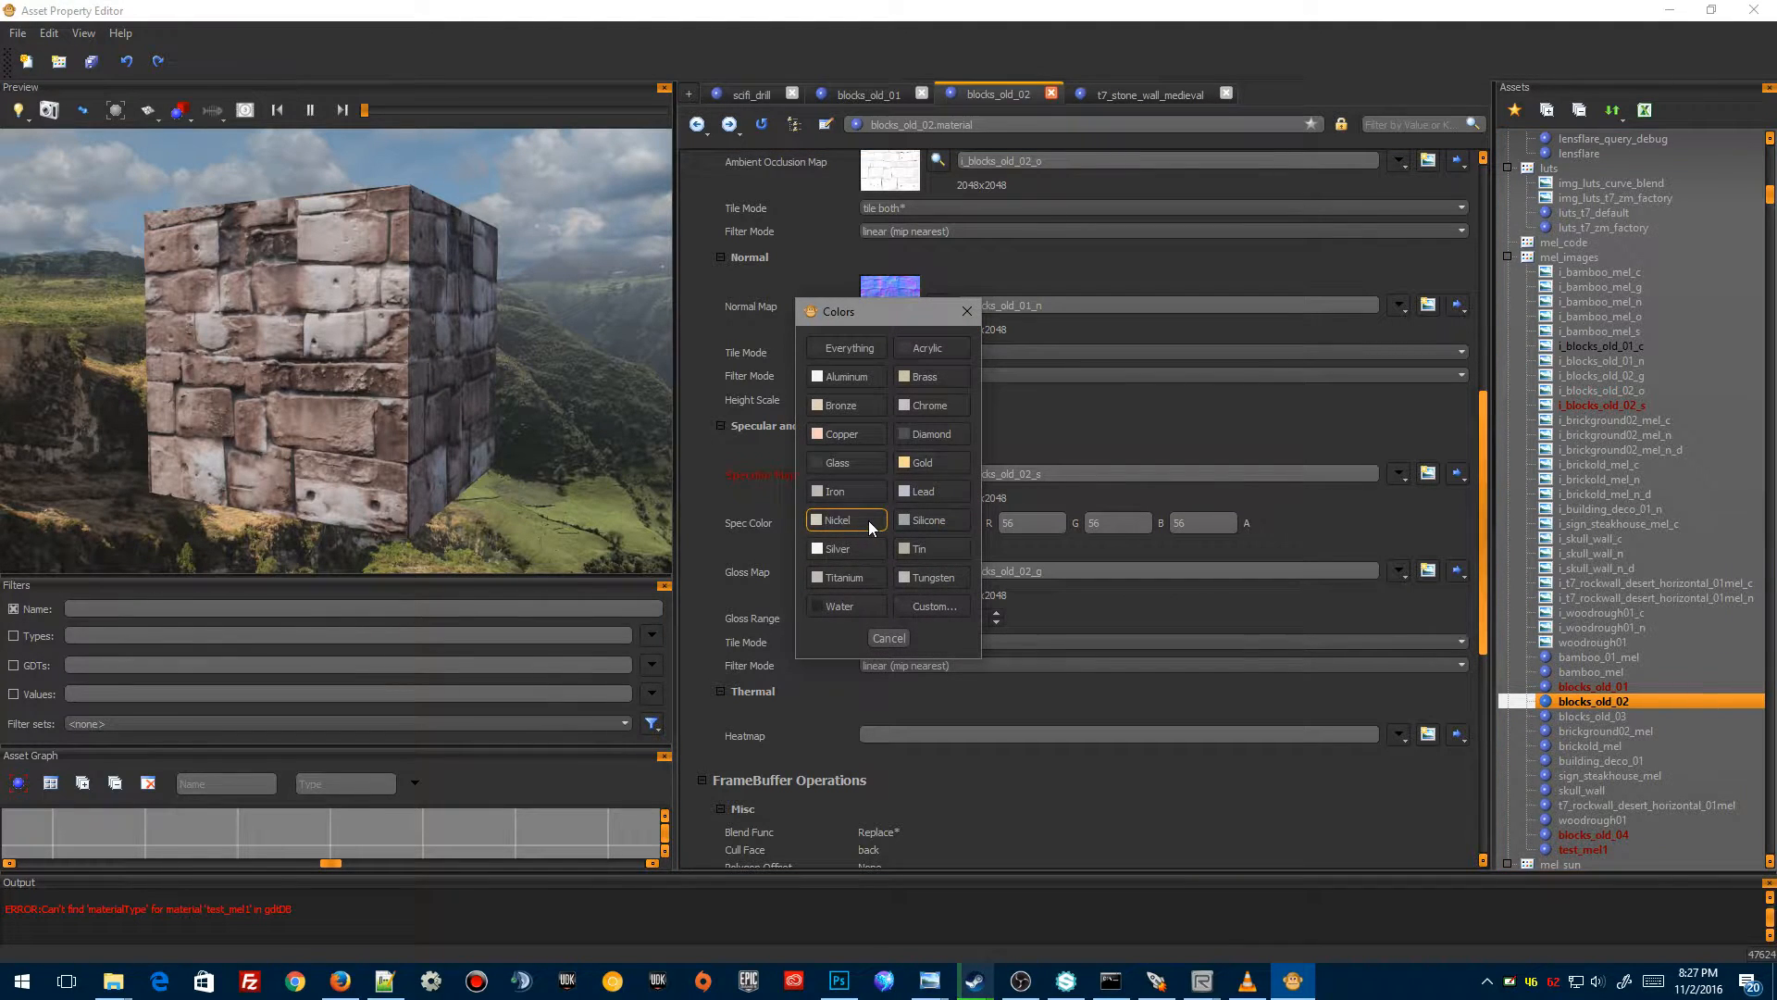
click(816, 352)
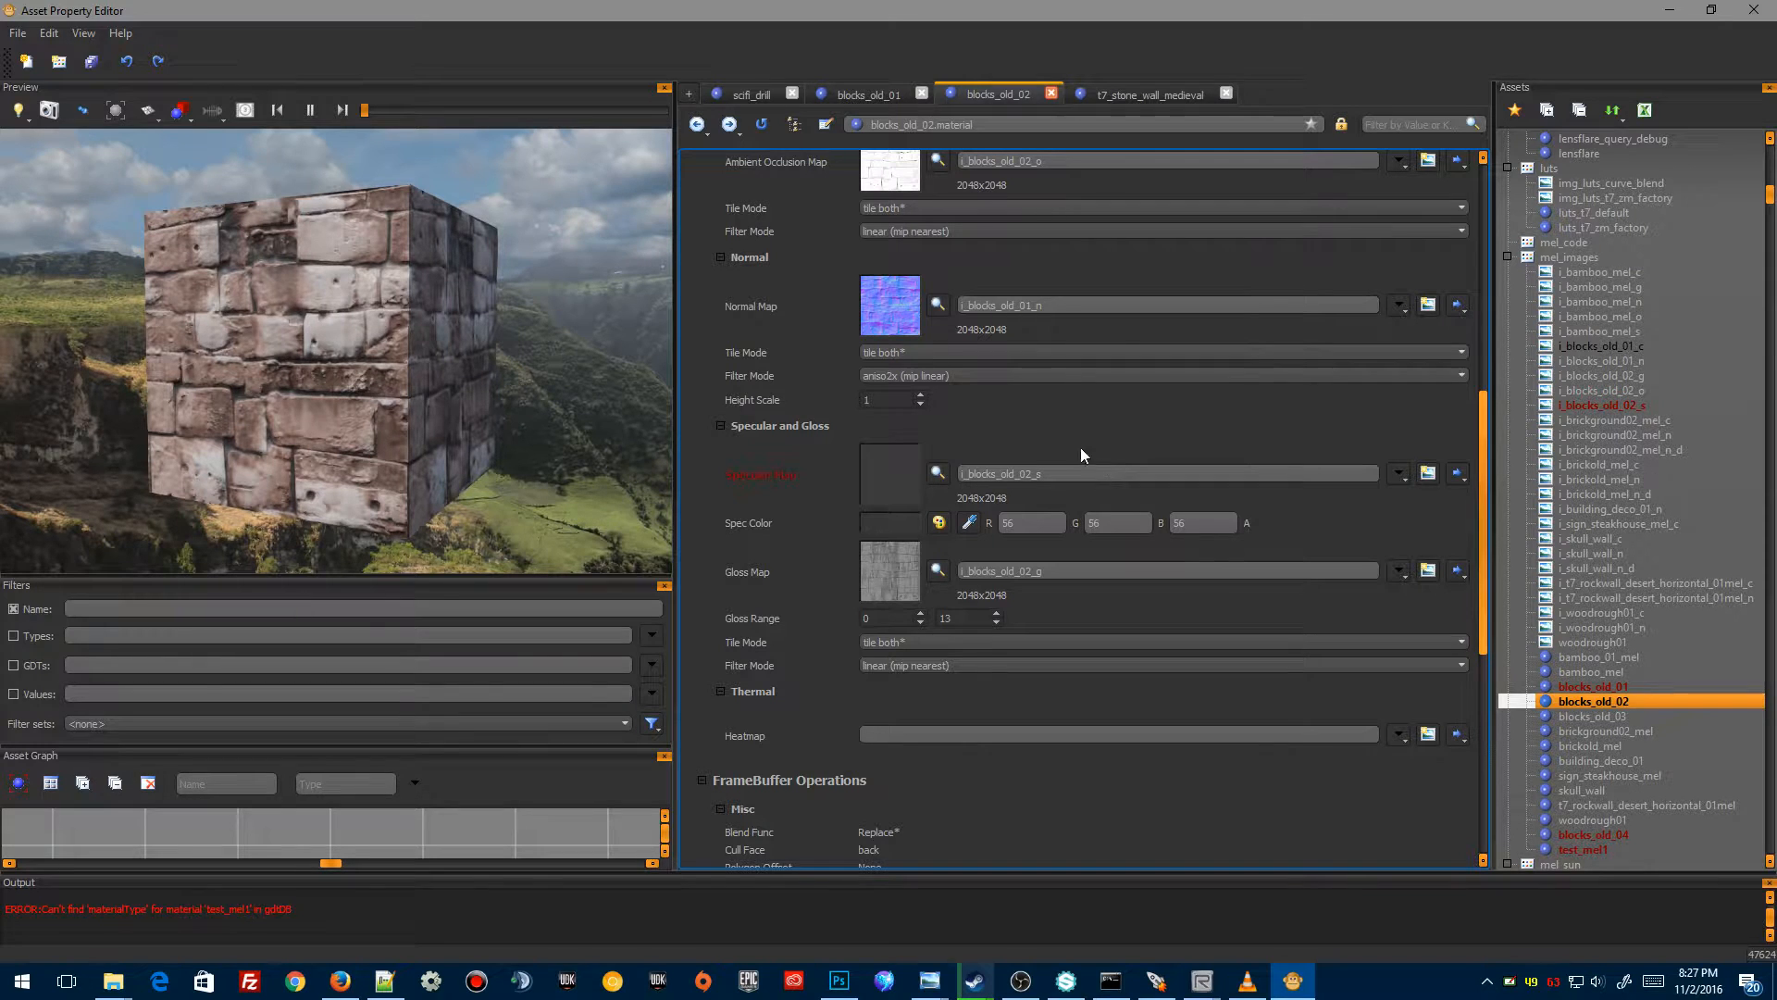
Look at the new-image option for blocks_old_02's color map, view the linked i_blocks_old_01_c image, and return to the material
scroll(1025, 407, up, 5)
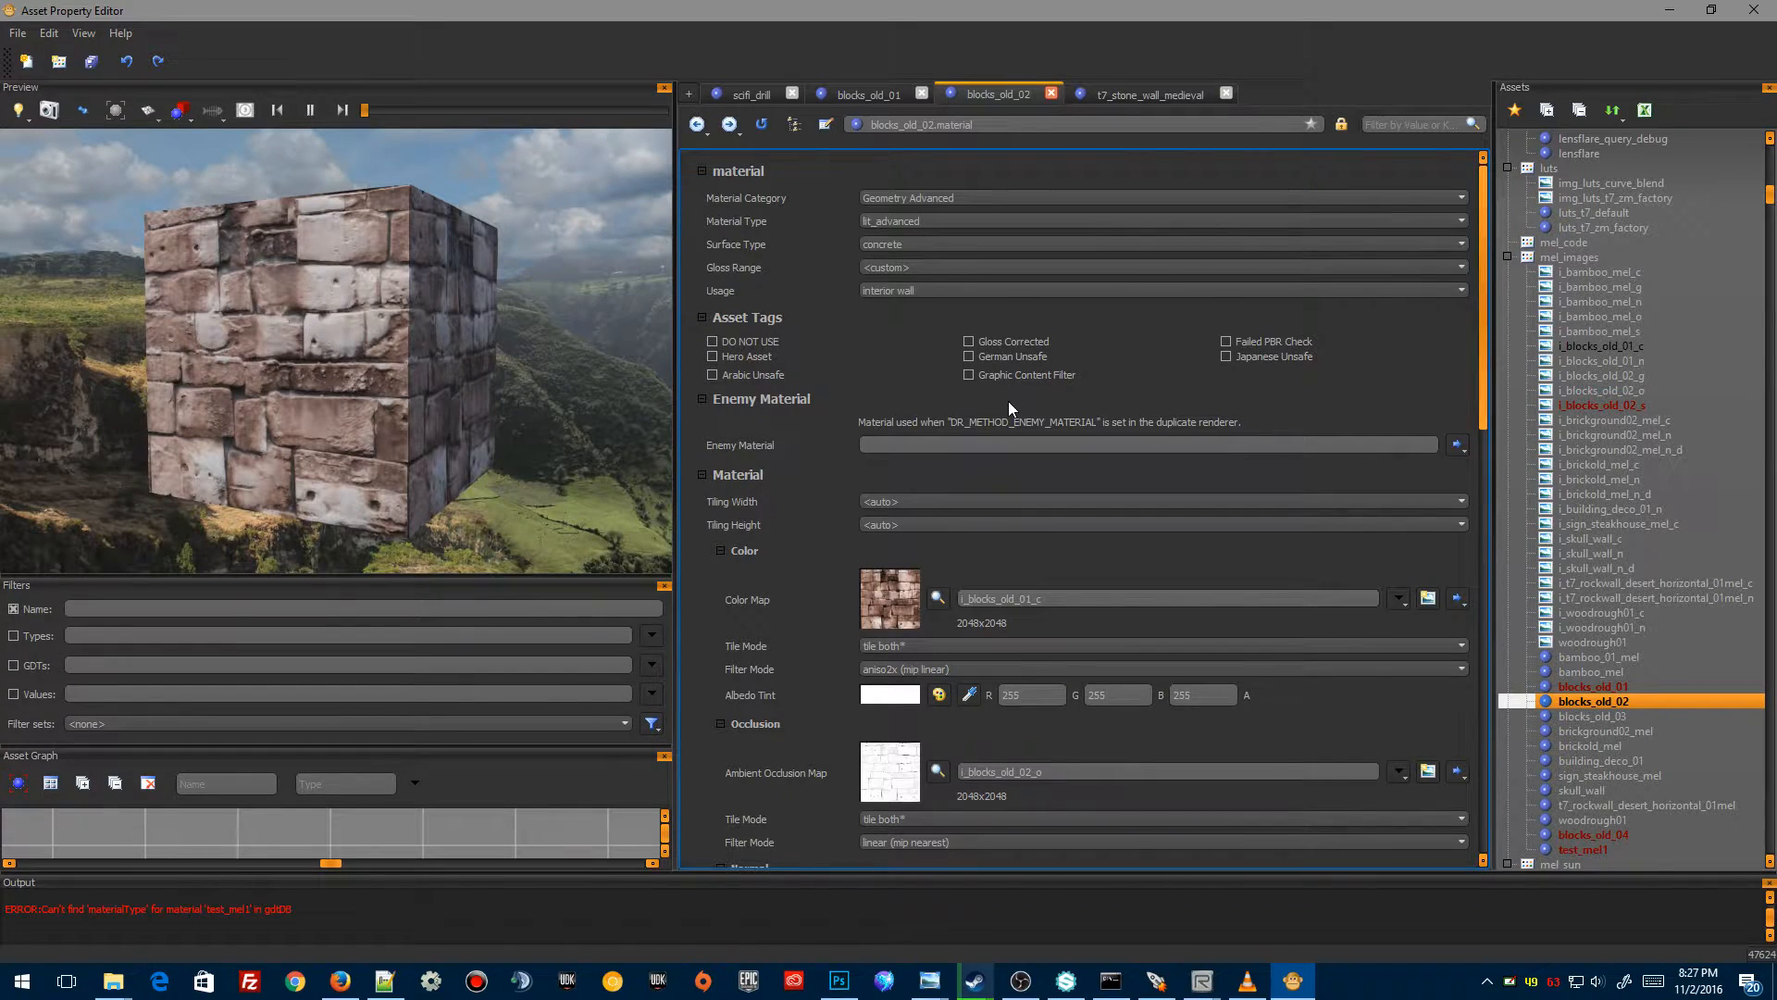
scroll(1009, 409, down, 1)
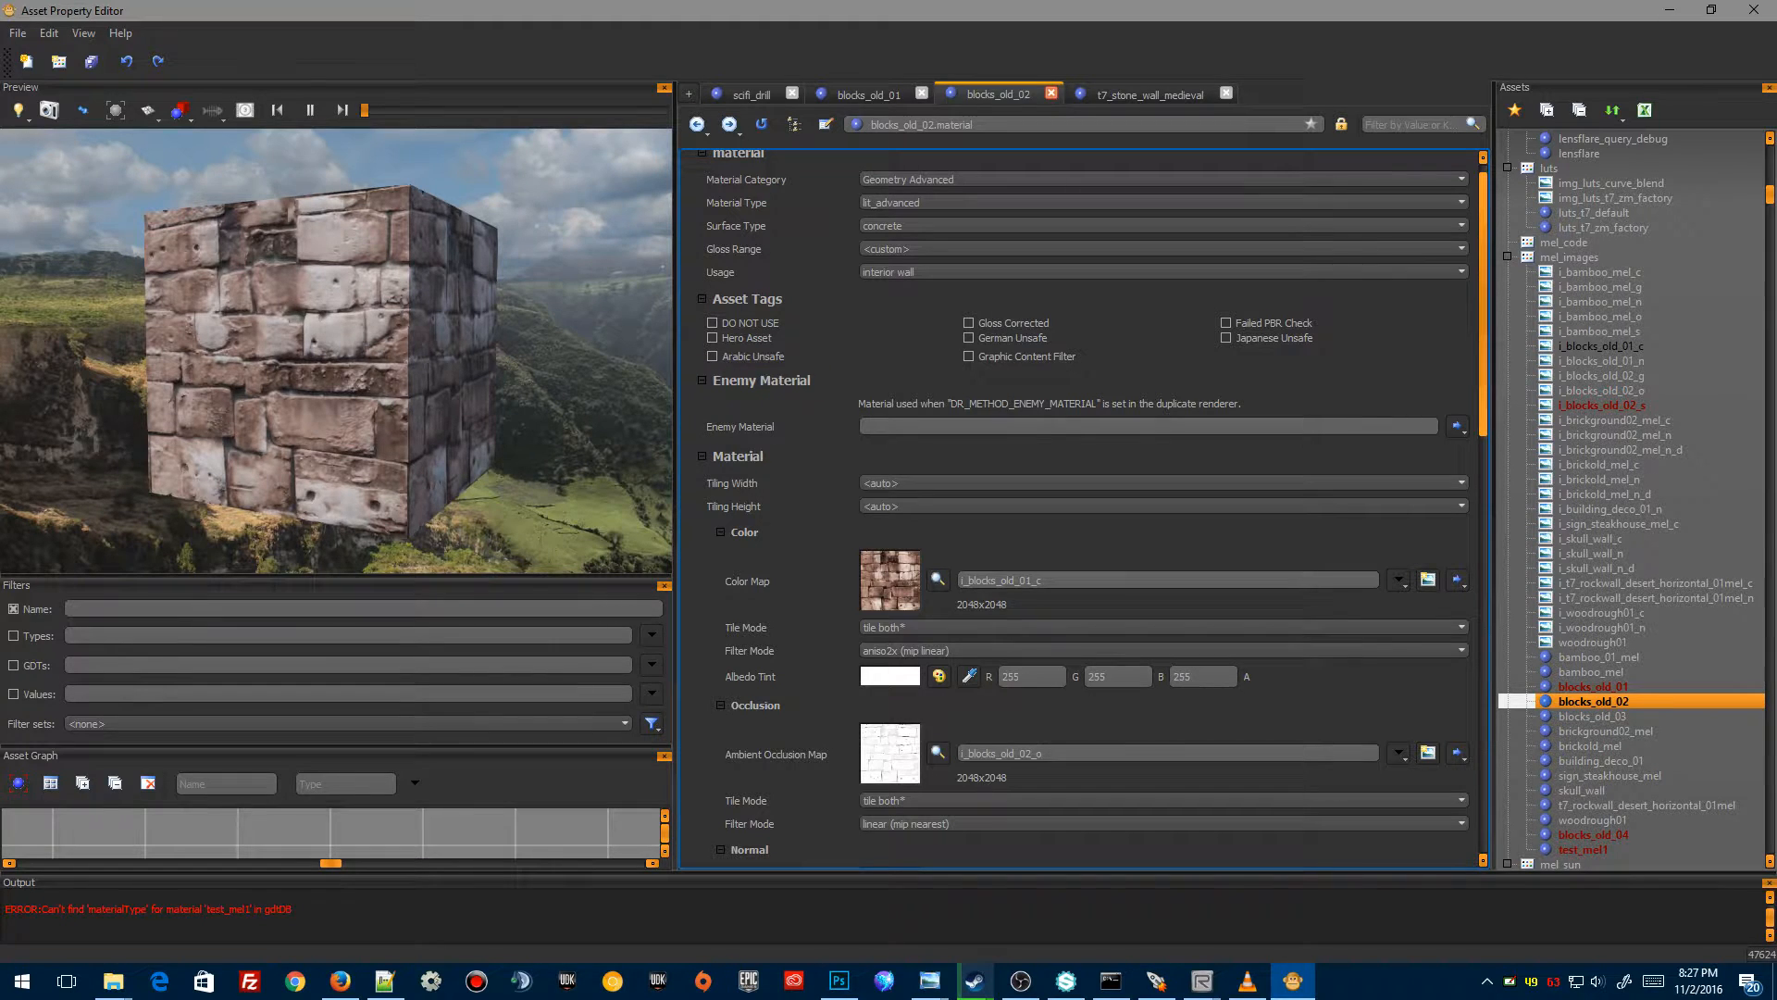
click(1429, 580)
click(1030, 525)
click(1459, 582)
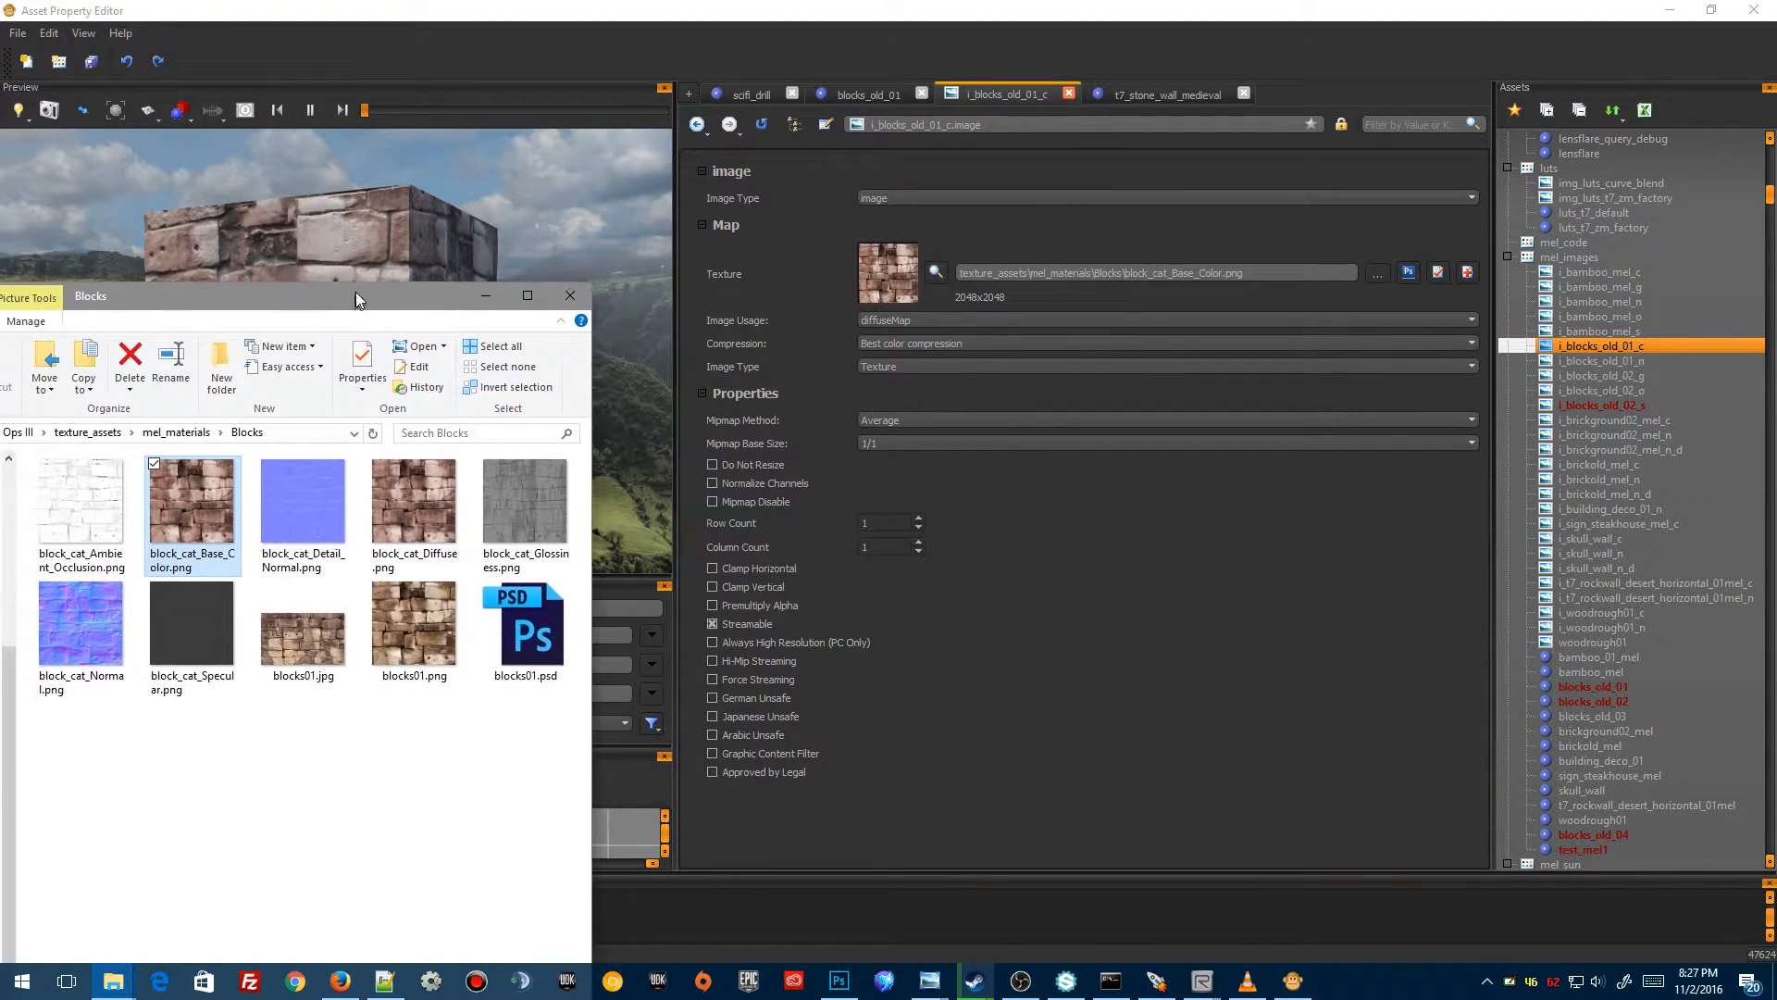
click(698, 124)
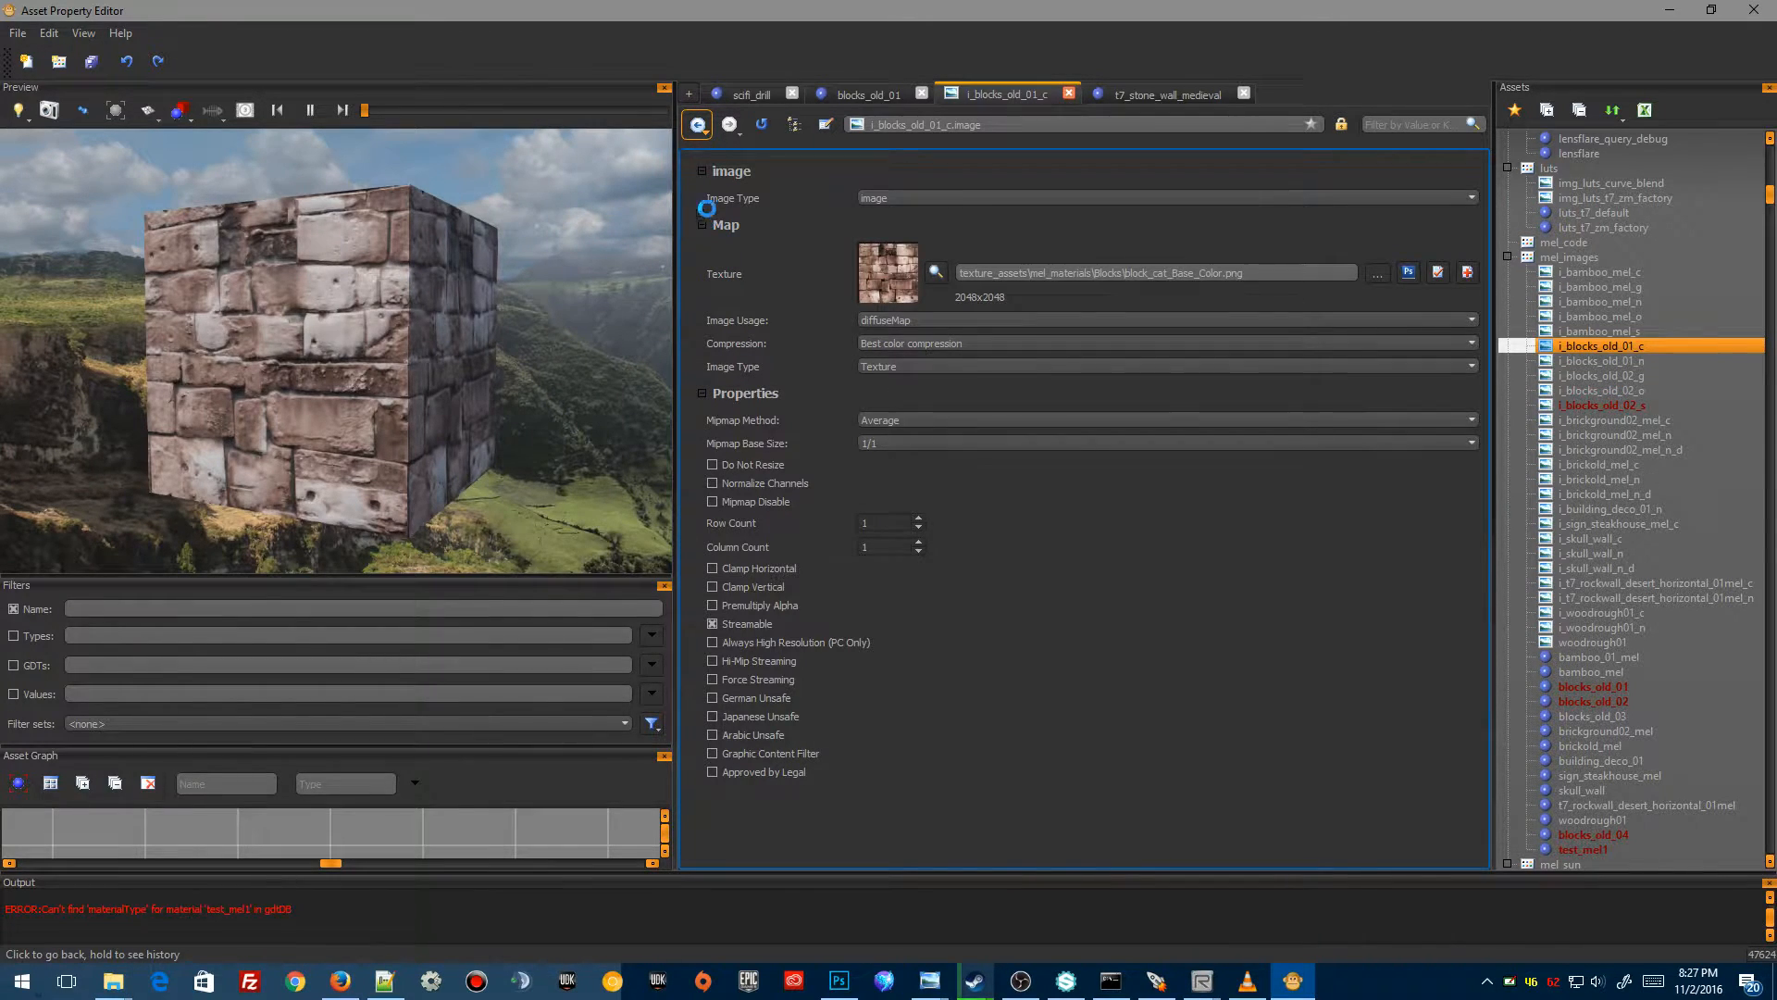
Look at the built-in specular map choices for blocks_old_02, keeping i_blocks_old_02_s
scroll(835, 557, down, 5)
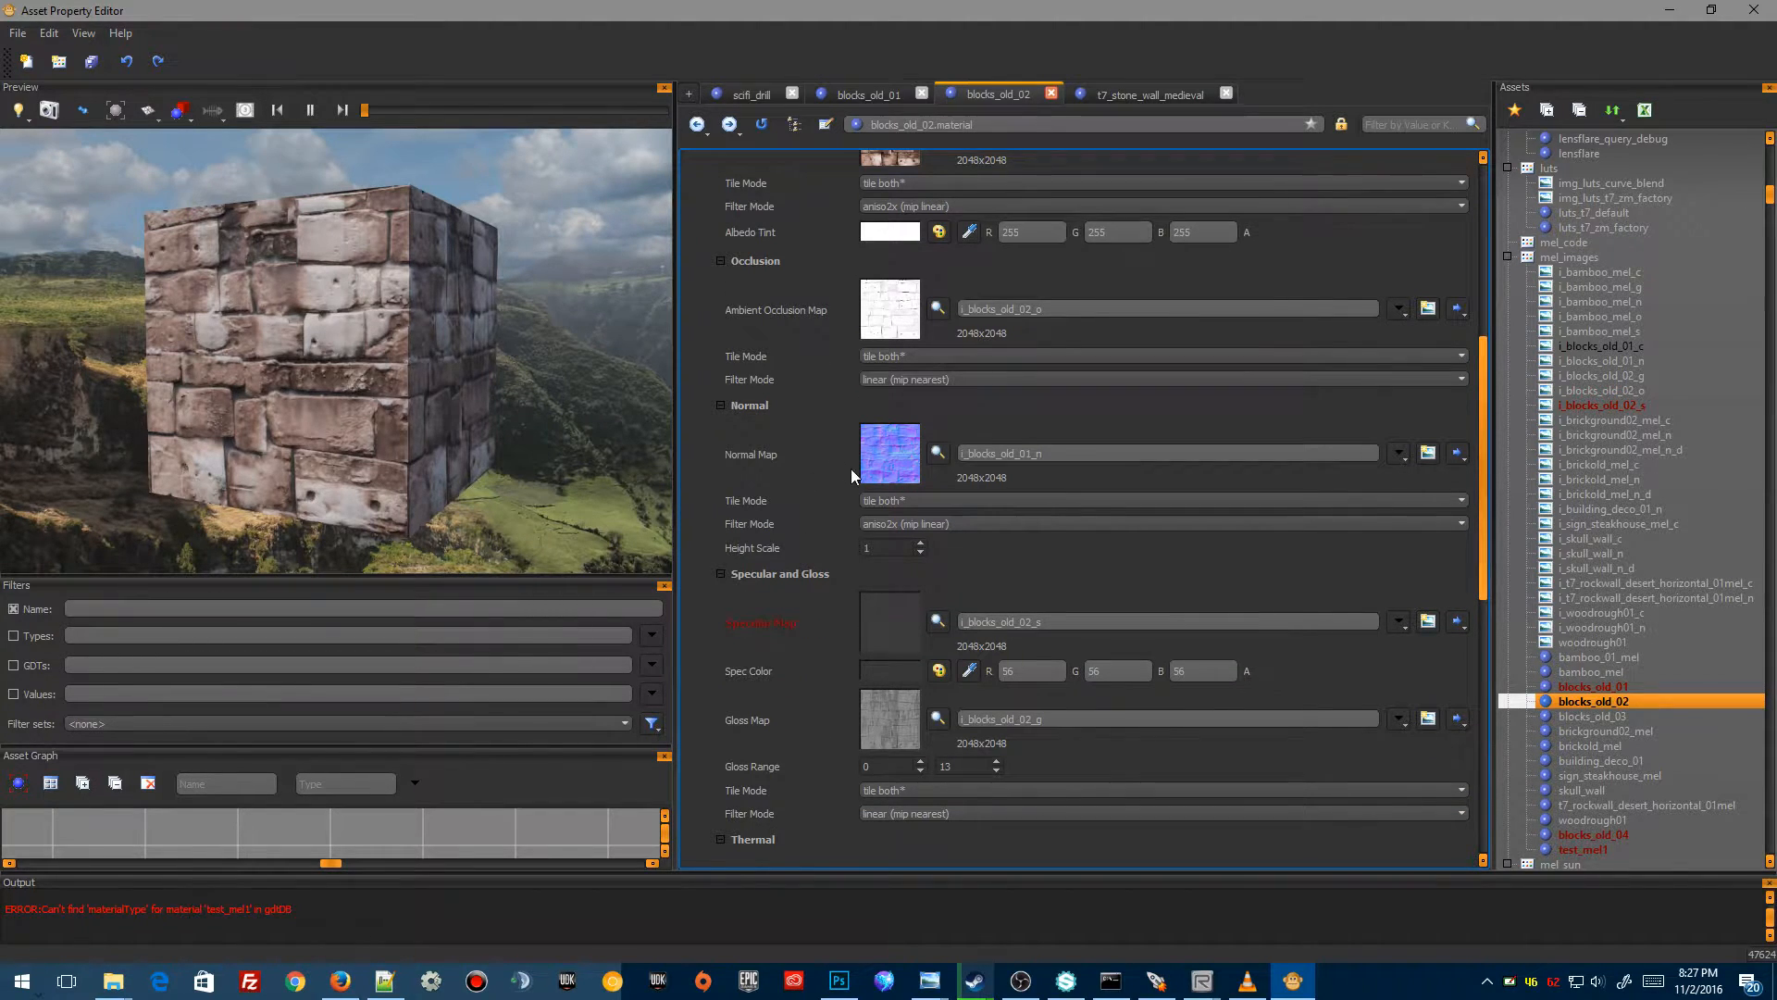
scroll(850, 472, down, 2)
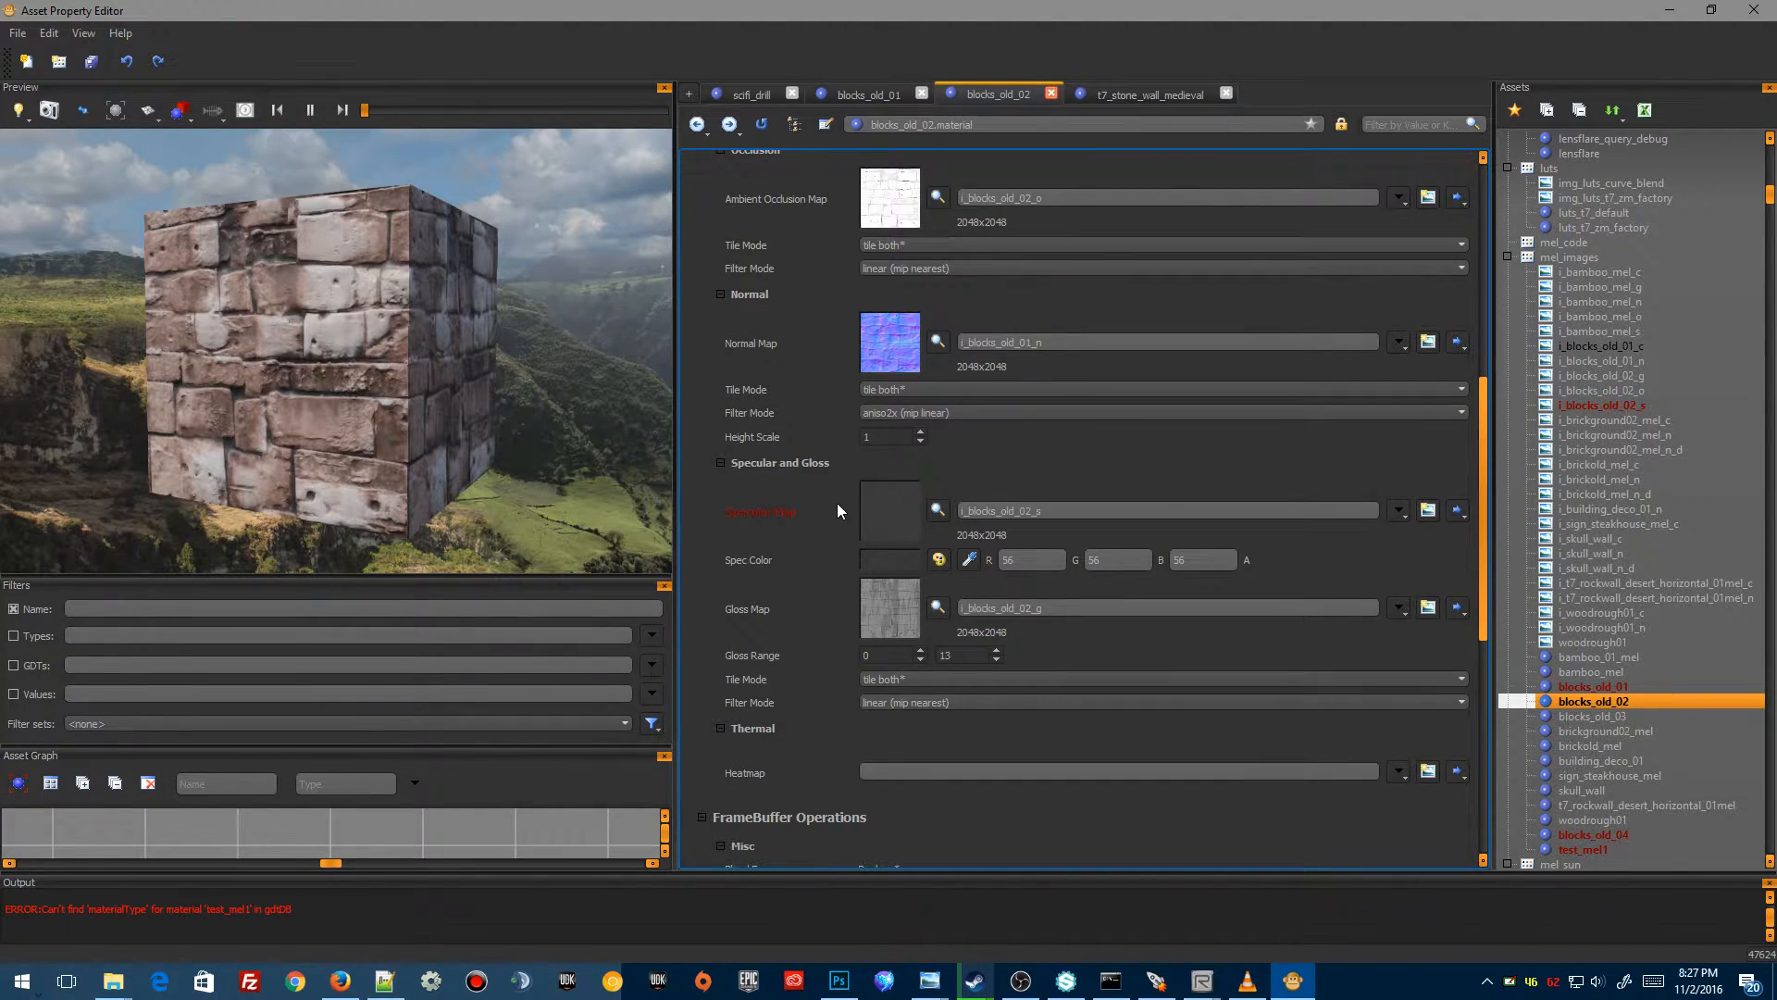
click(1399, 511)
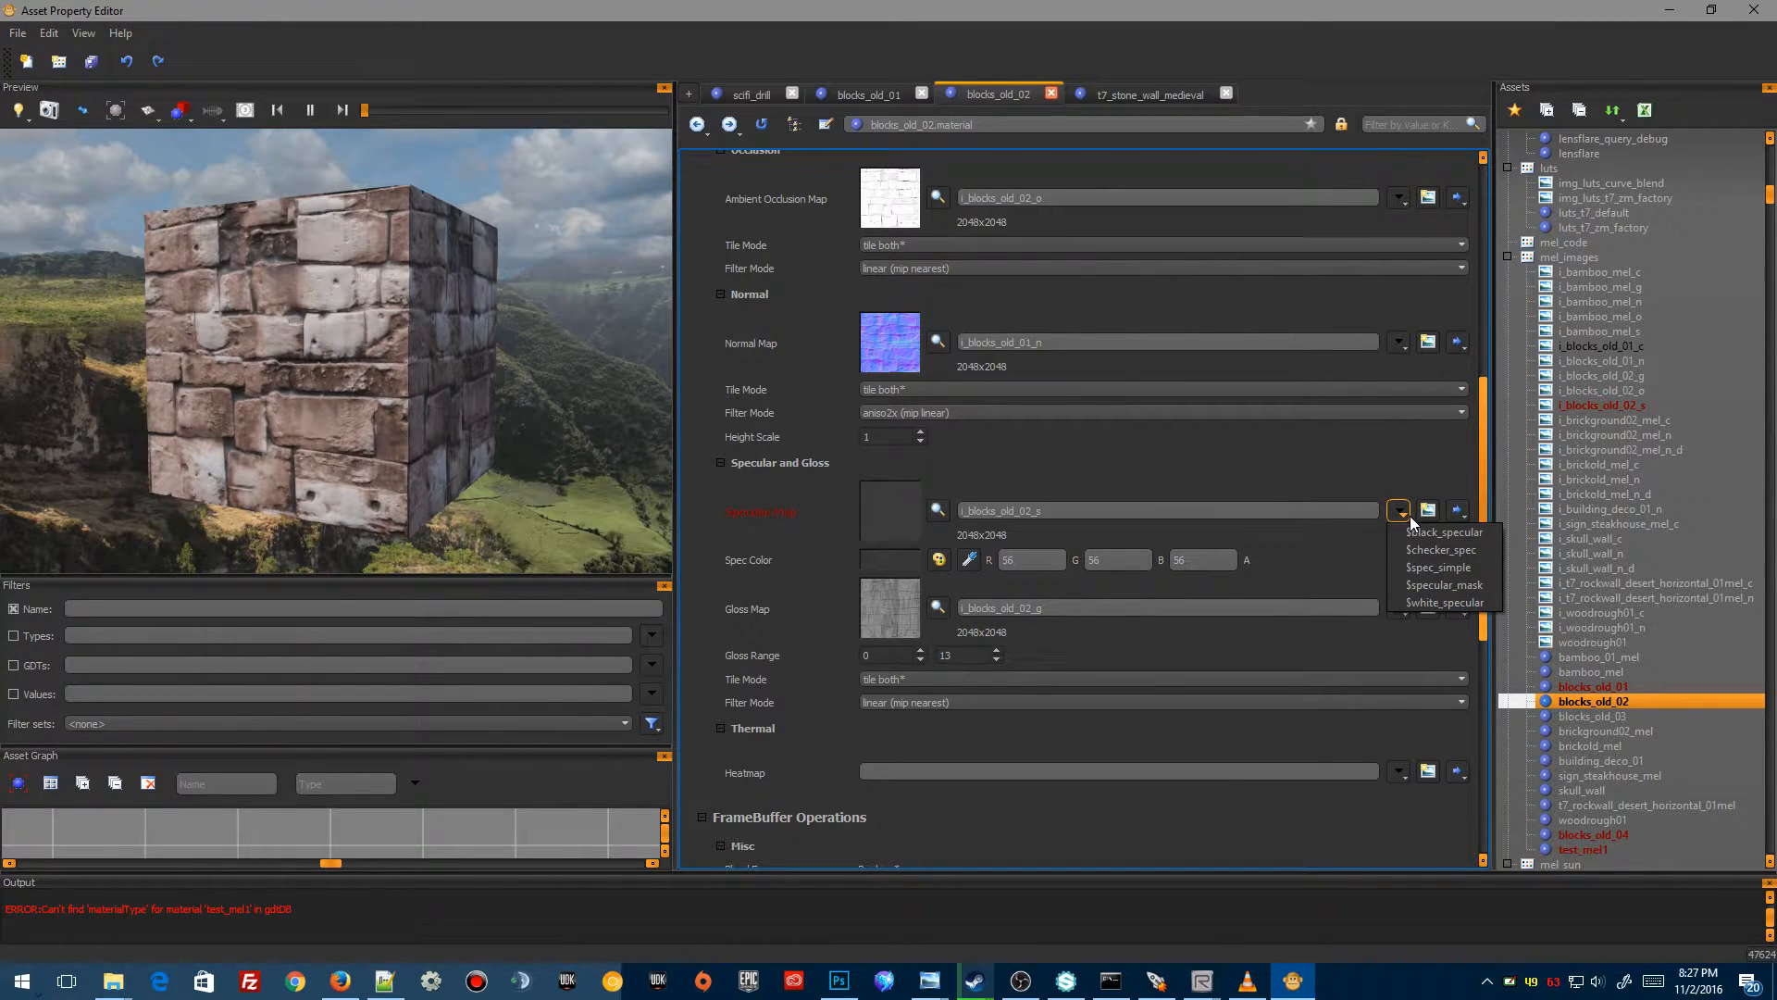
click(319, 352)
Examine the blocks_old_02 surface up close in the preview, switching briefly to blocks_old_03 and back
right_drag(288, 354, 293, 326)
drag(293, 326, 249, 295)
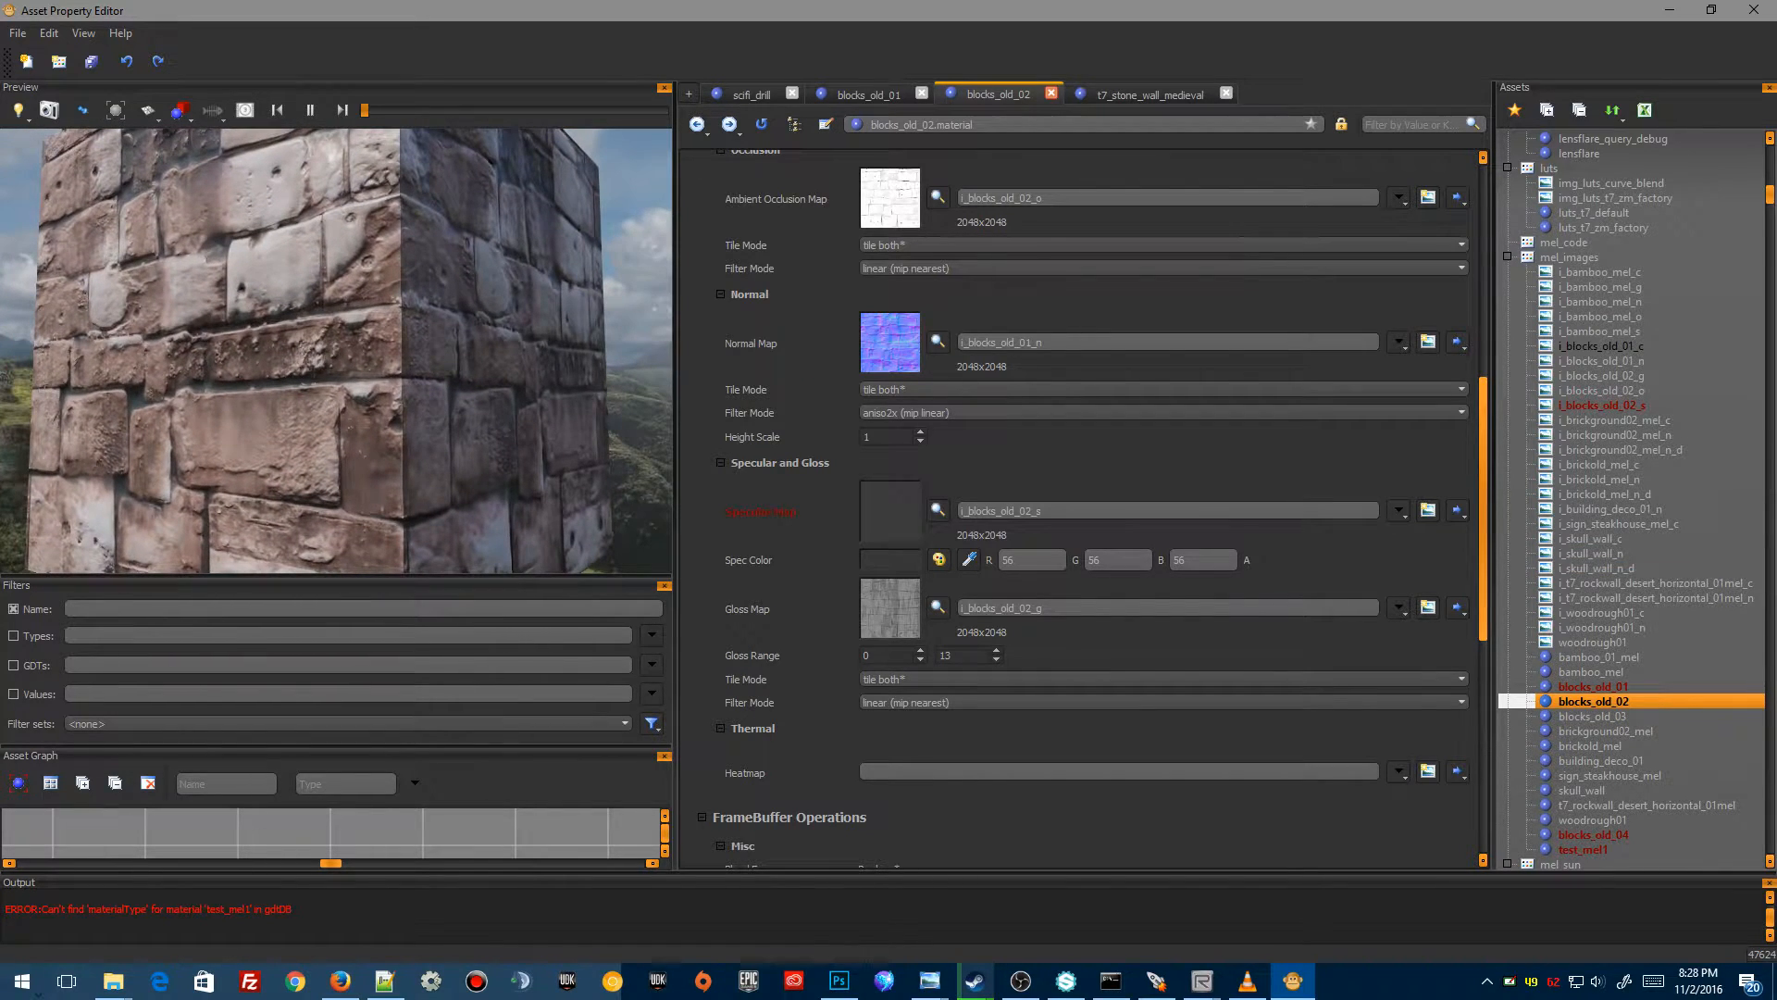
click(1596, 711)
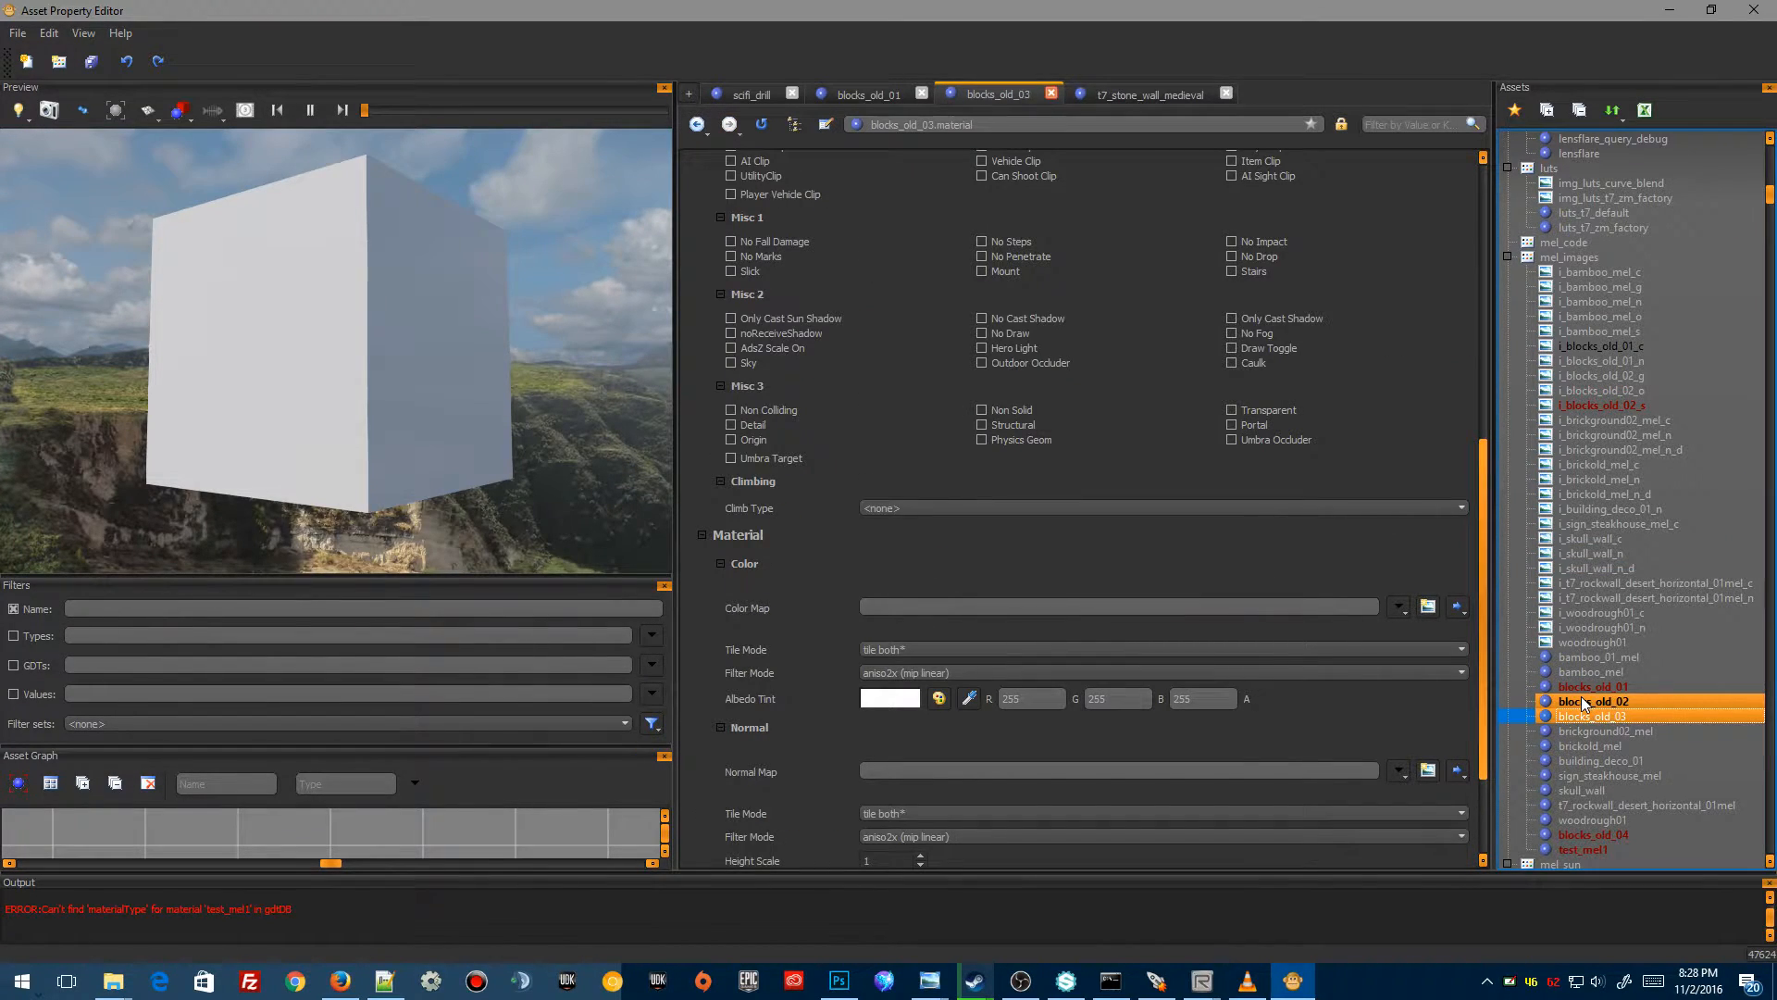
click(1581, 697)
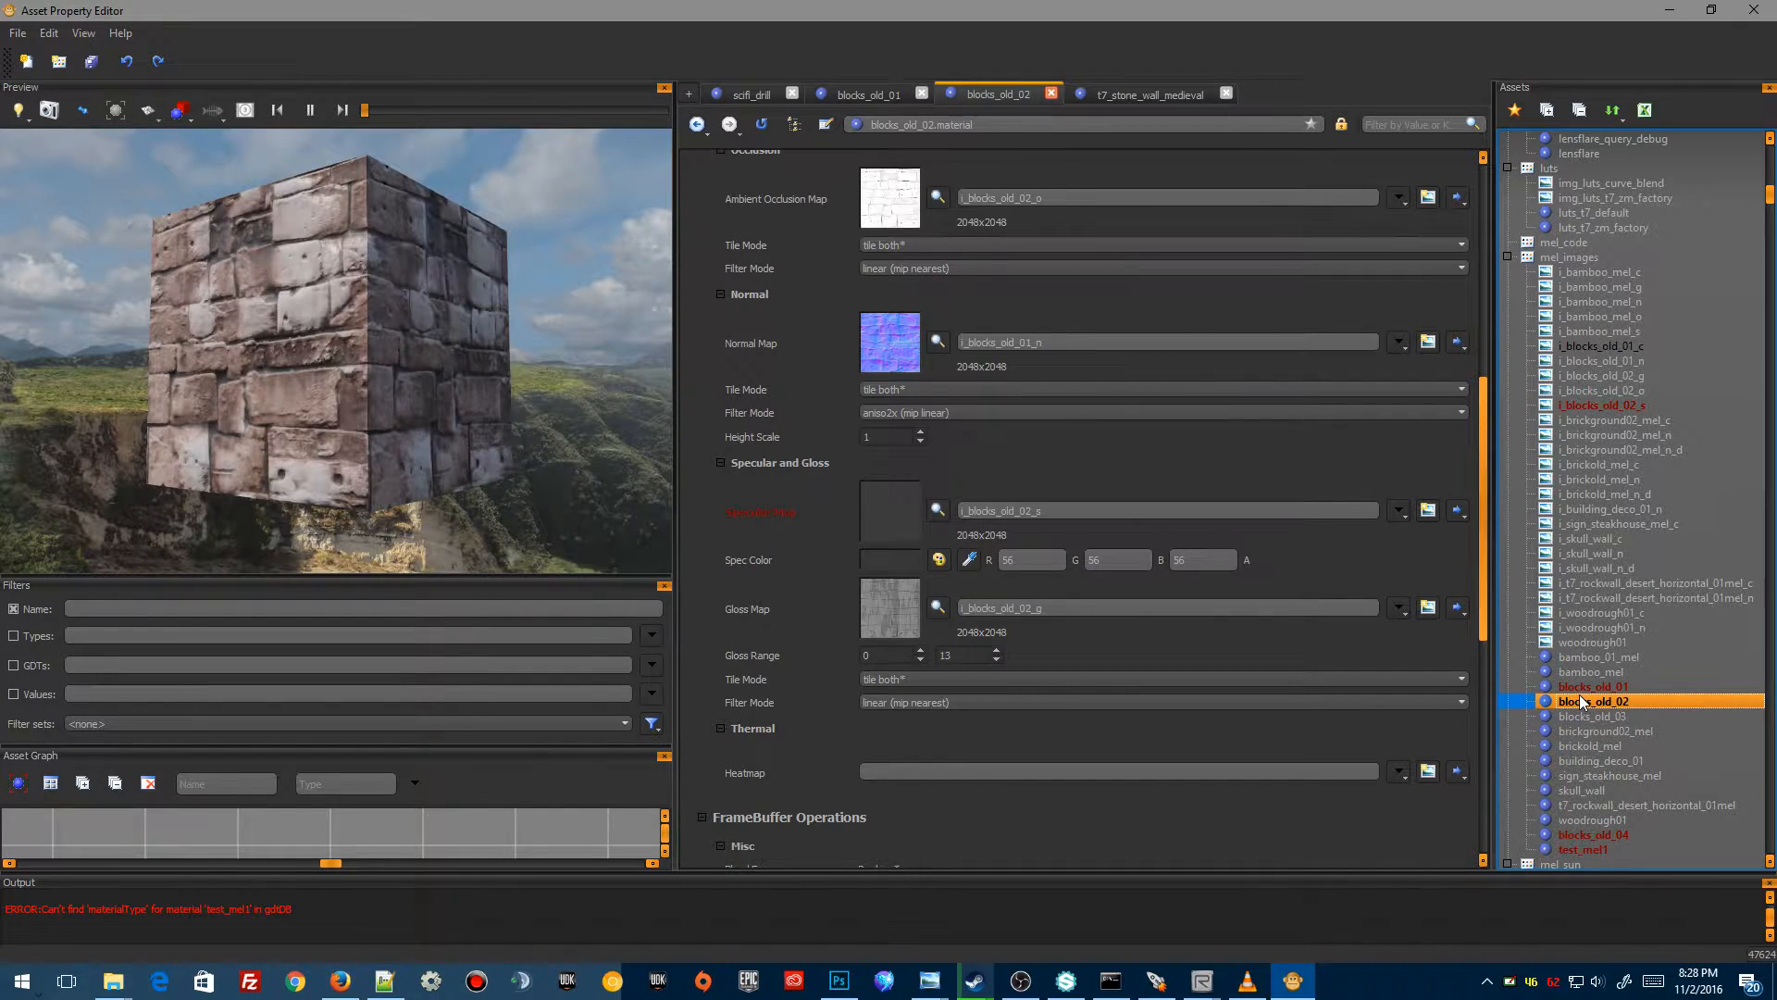
right_drag(370, 490, 388, 375)
mouse_move(388, 375)
mouse_down()
mouse_move(407, 278)
mouse_move(439, 259)
mouse_move(383, 374)
mouse_up()
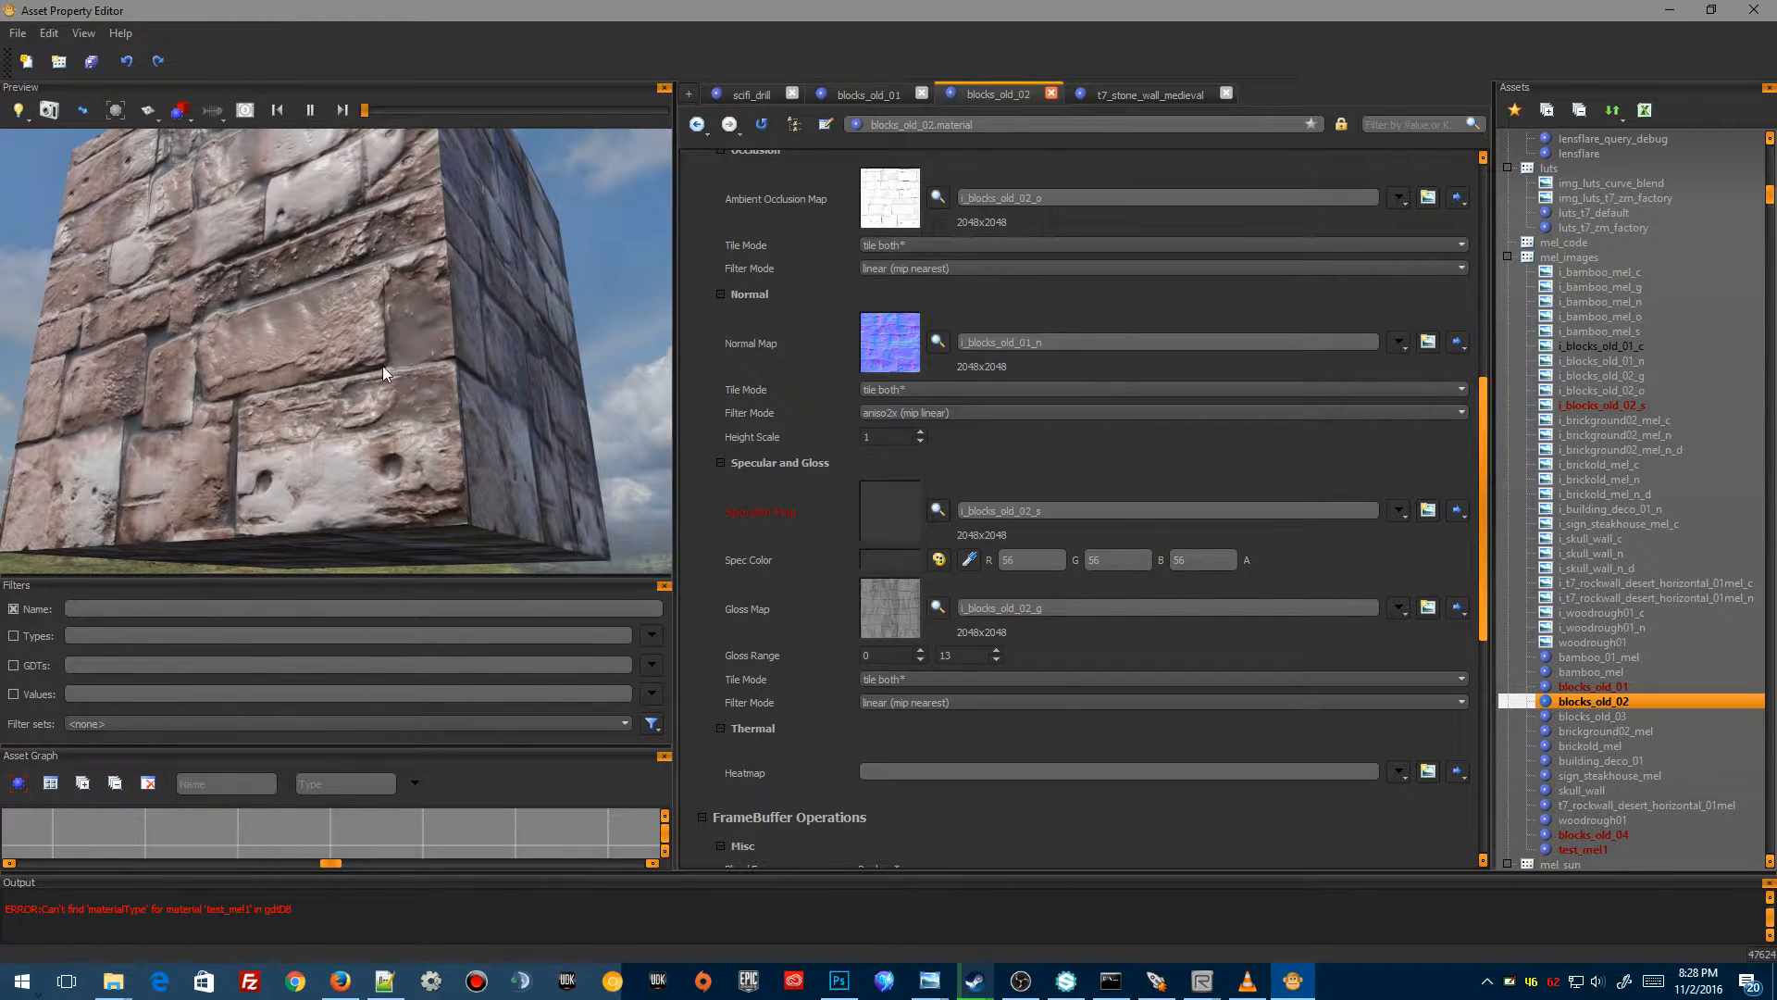
View blocks_old_02's specular map texture in an enlarged image window and close it
click(896, 514)
double_click(894, 515)
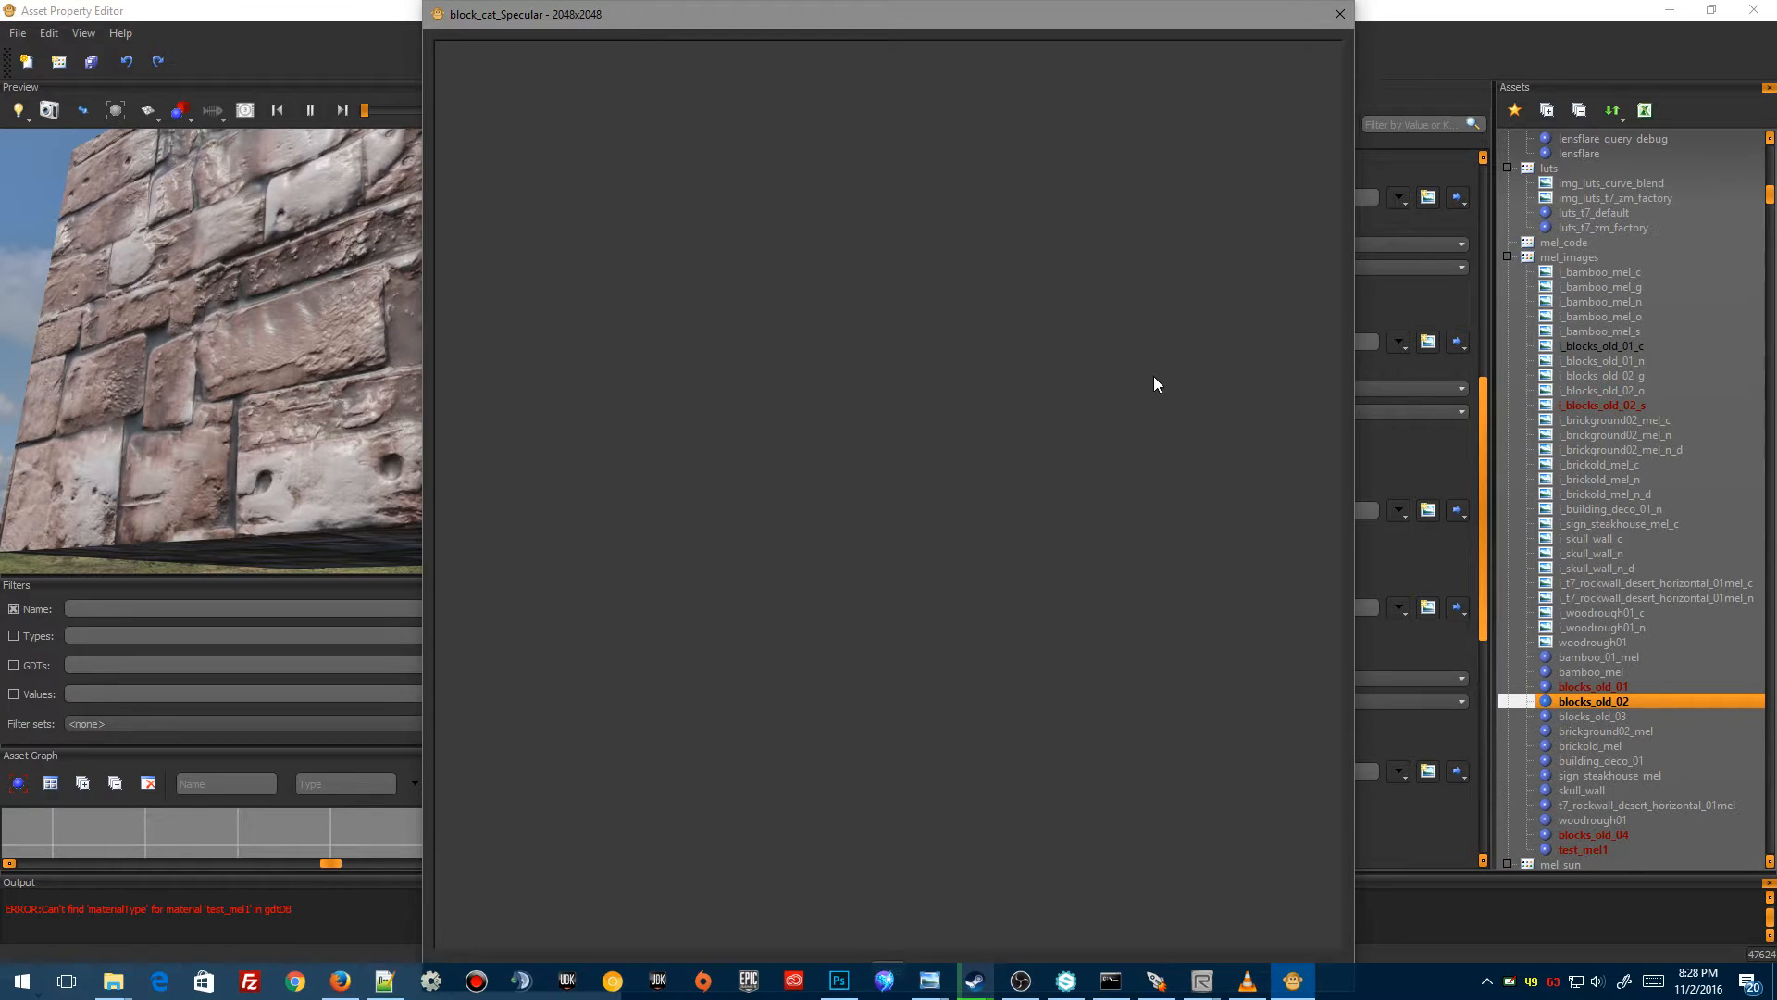
click(1339, 13)
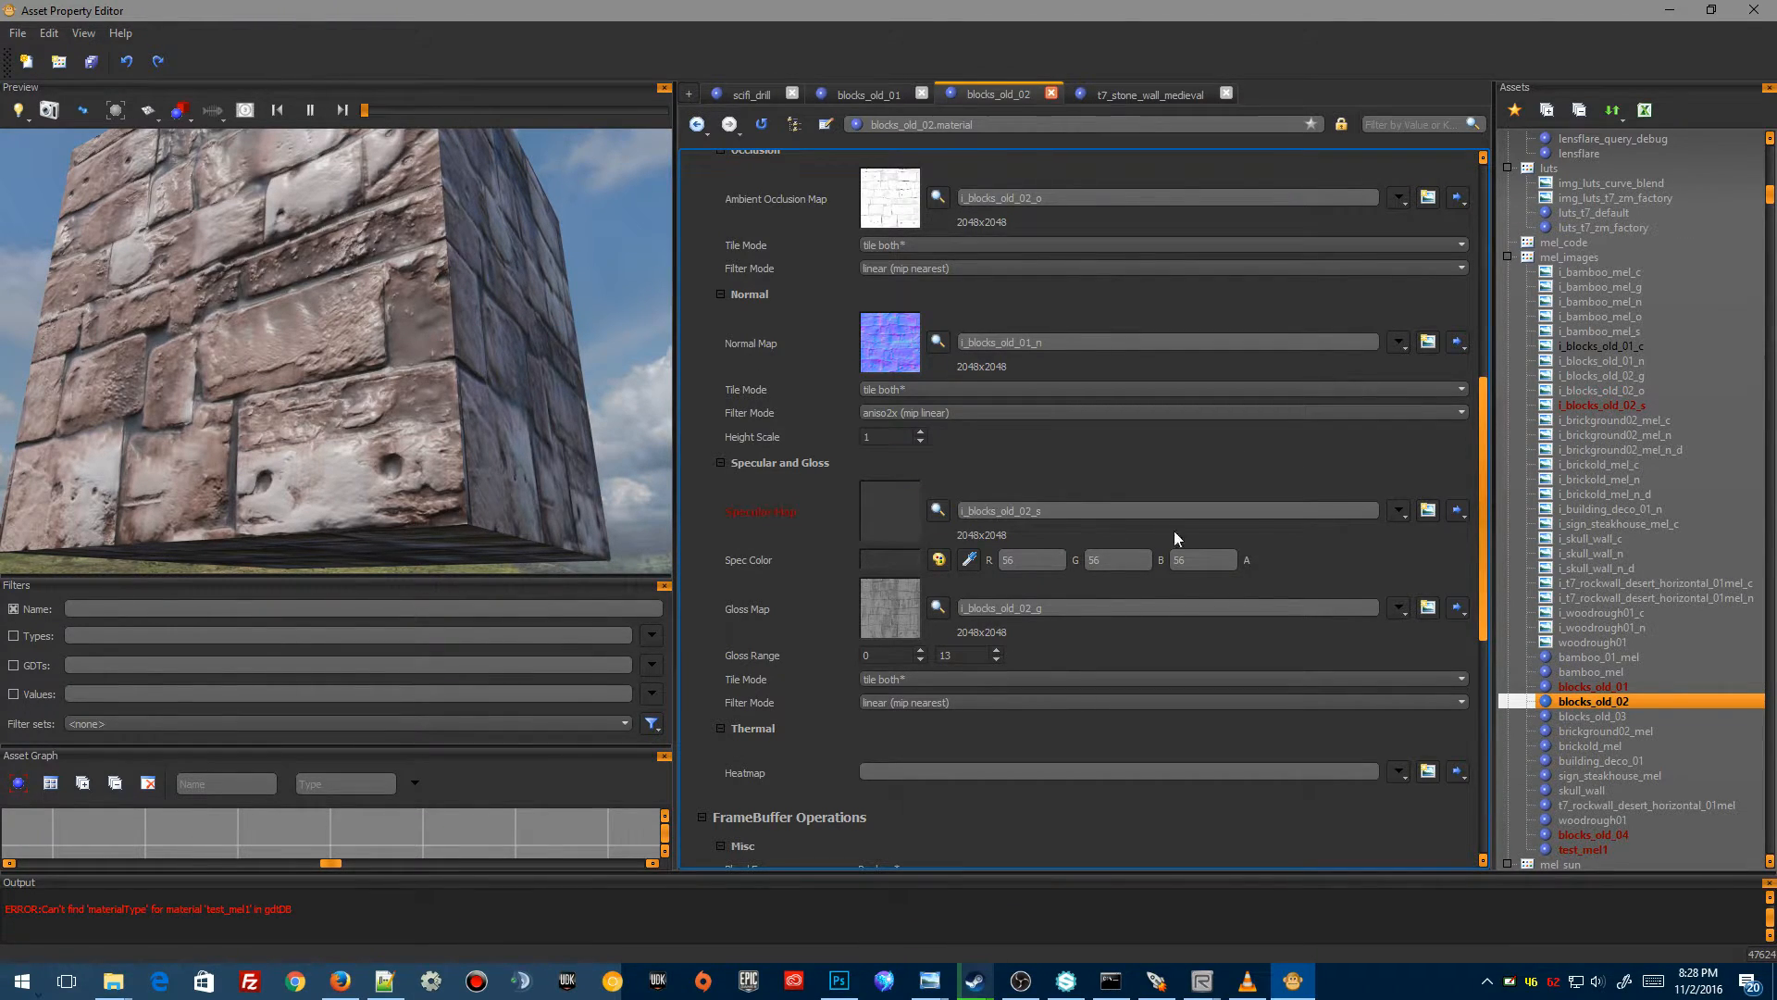
Set blocks_old_02's specular map to the built-in $spec_simple and its spec color to the Water preset
click(1399, 510)
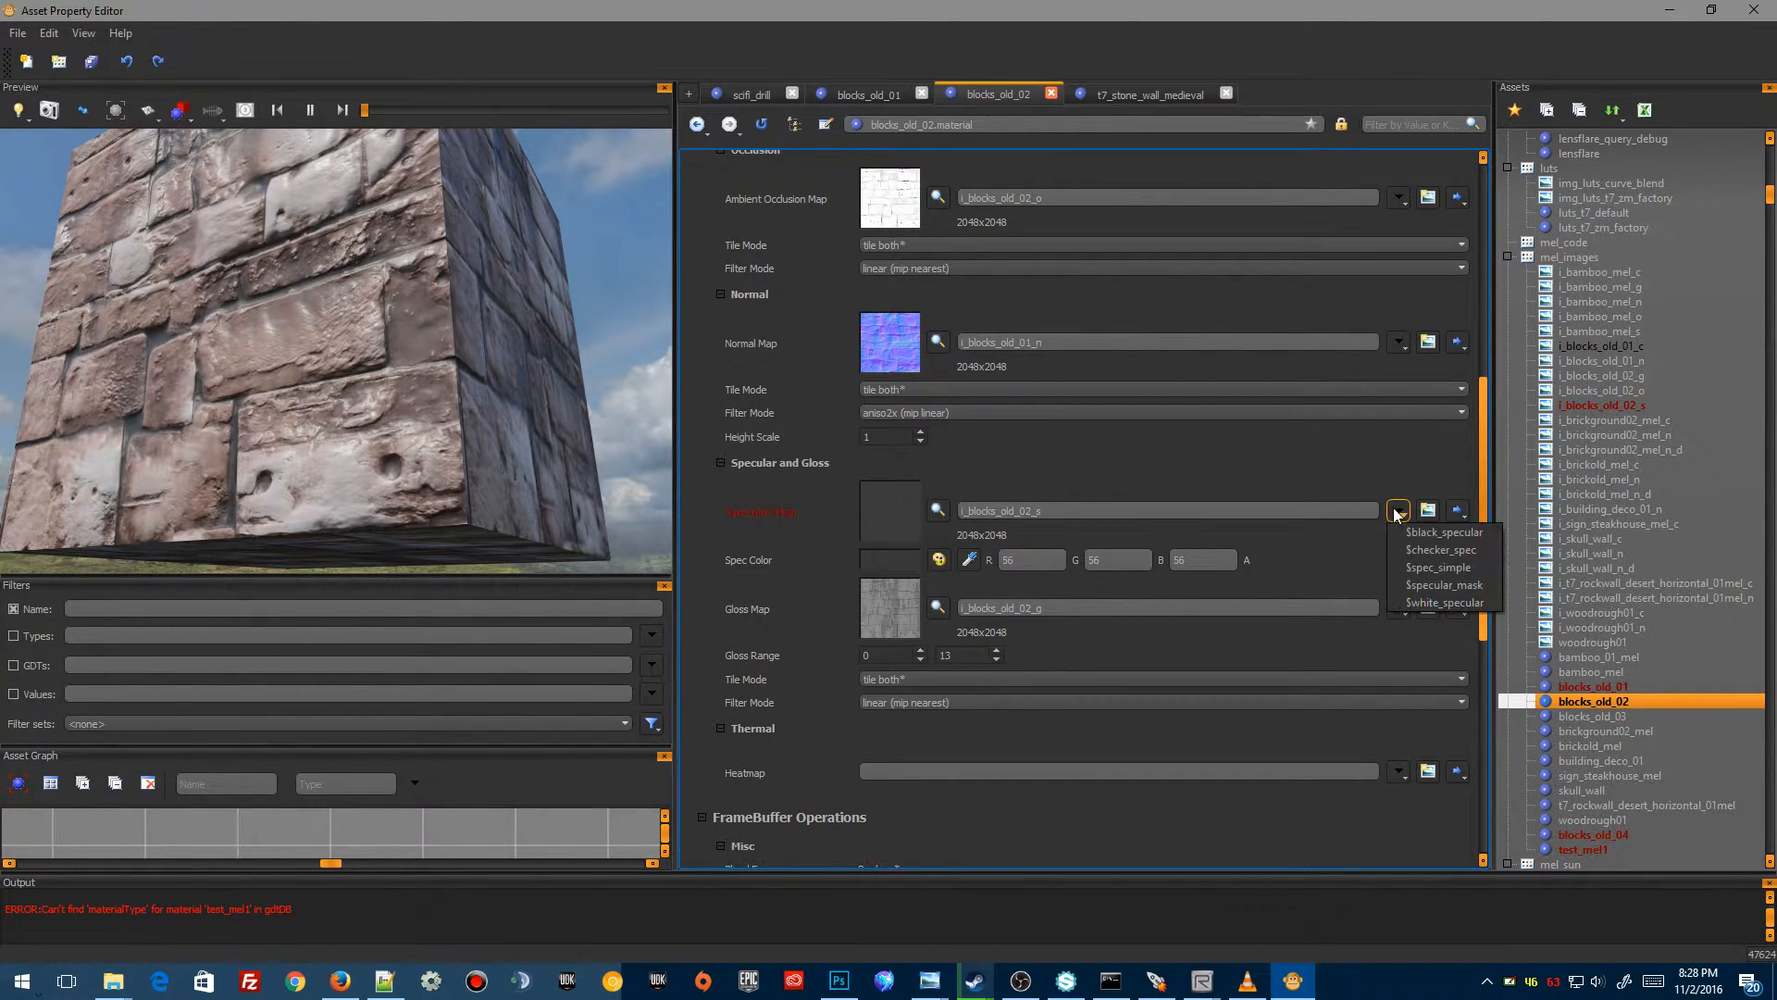
click(1417, 568)
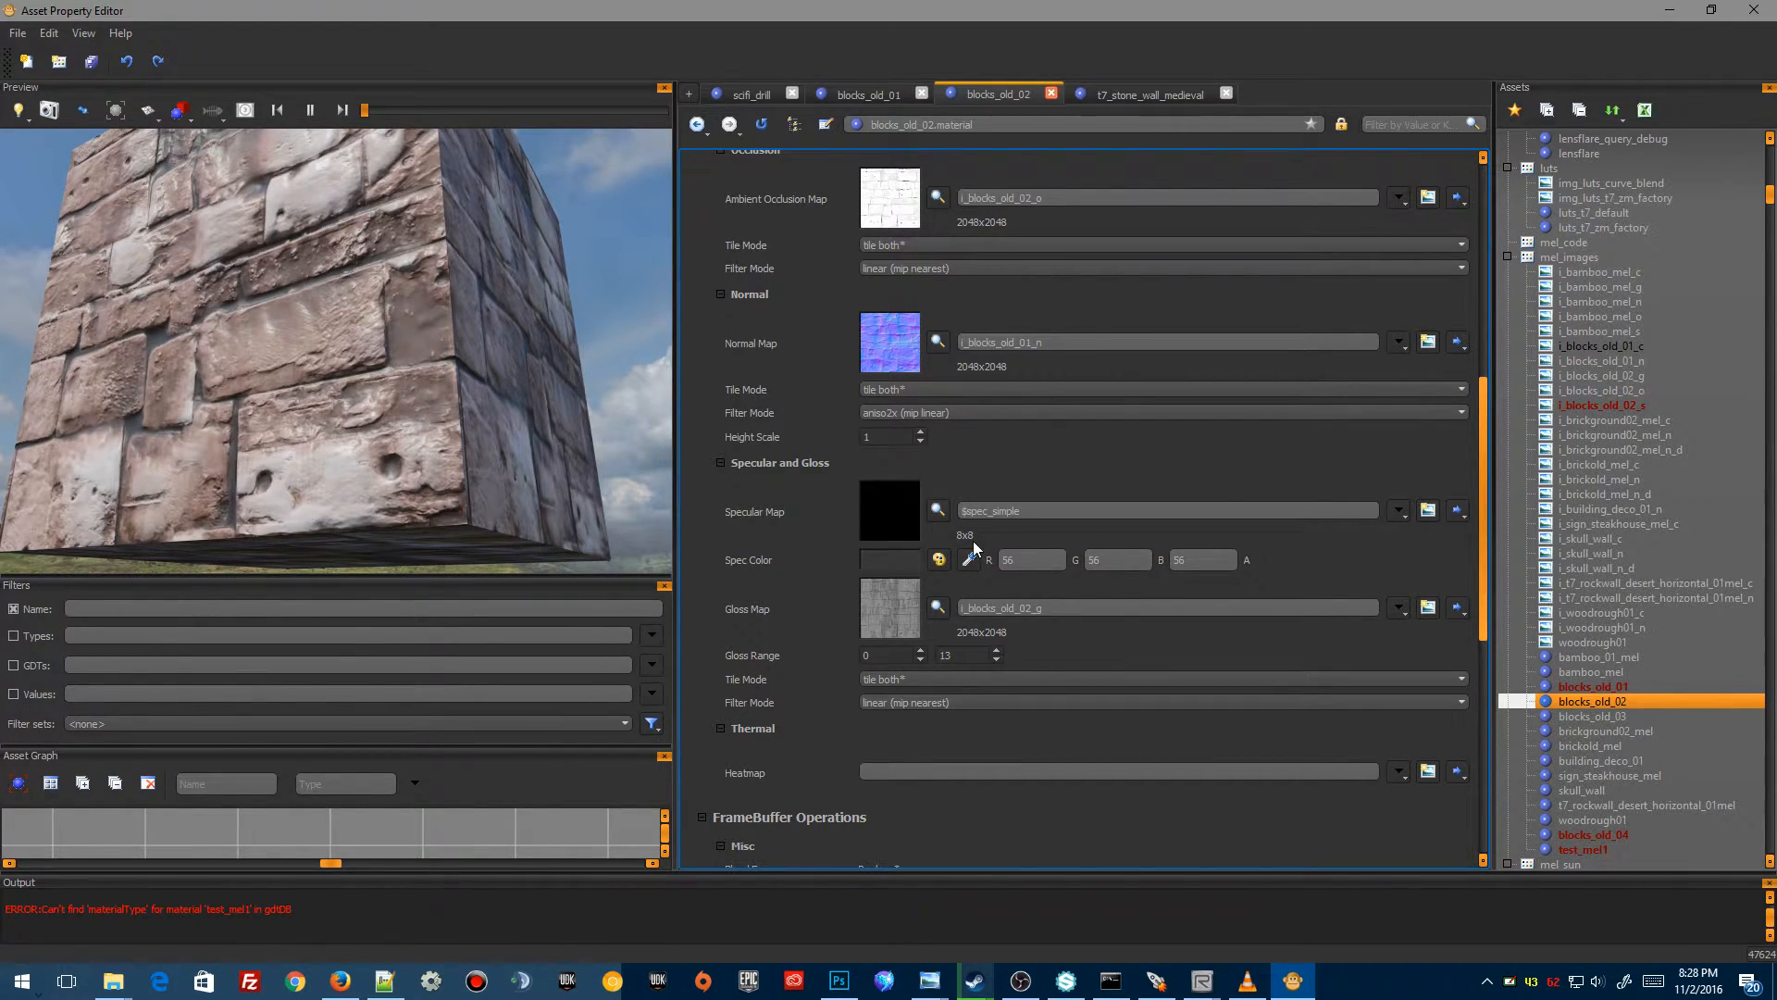
click(877, 563)
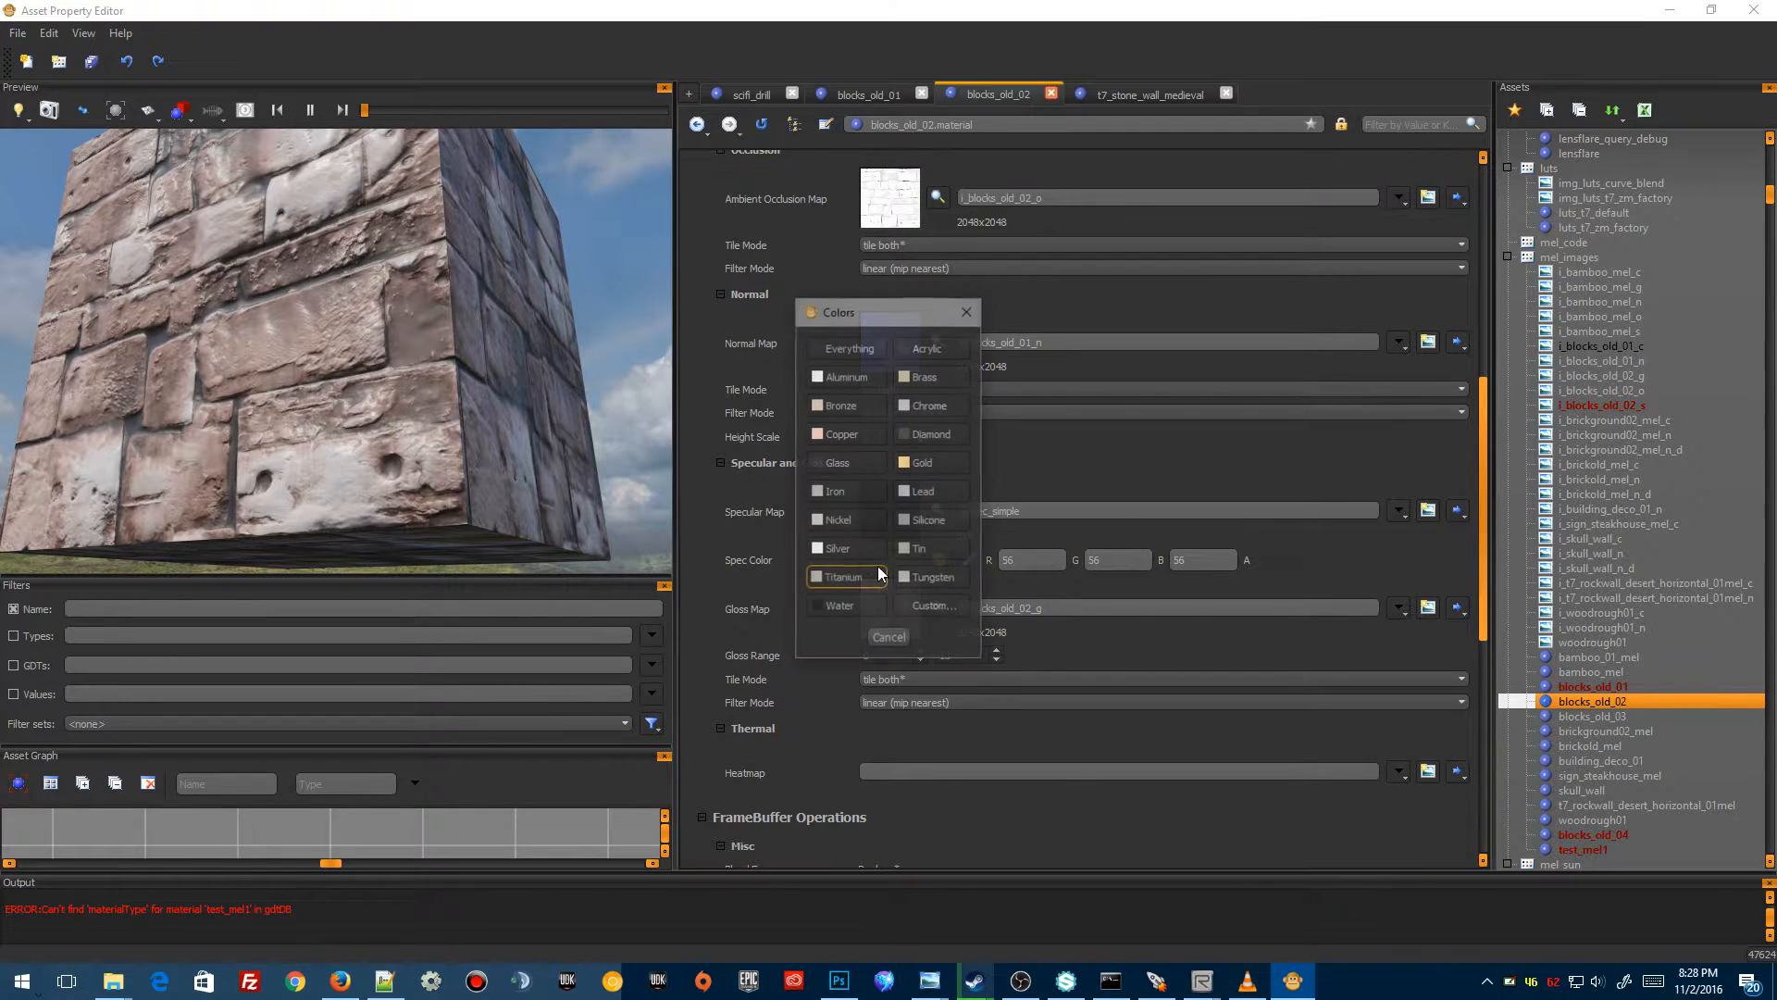
click(820, 603)
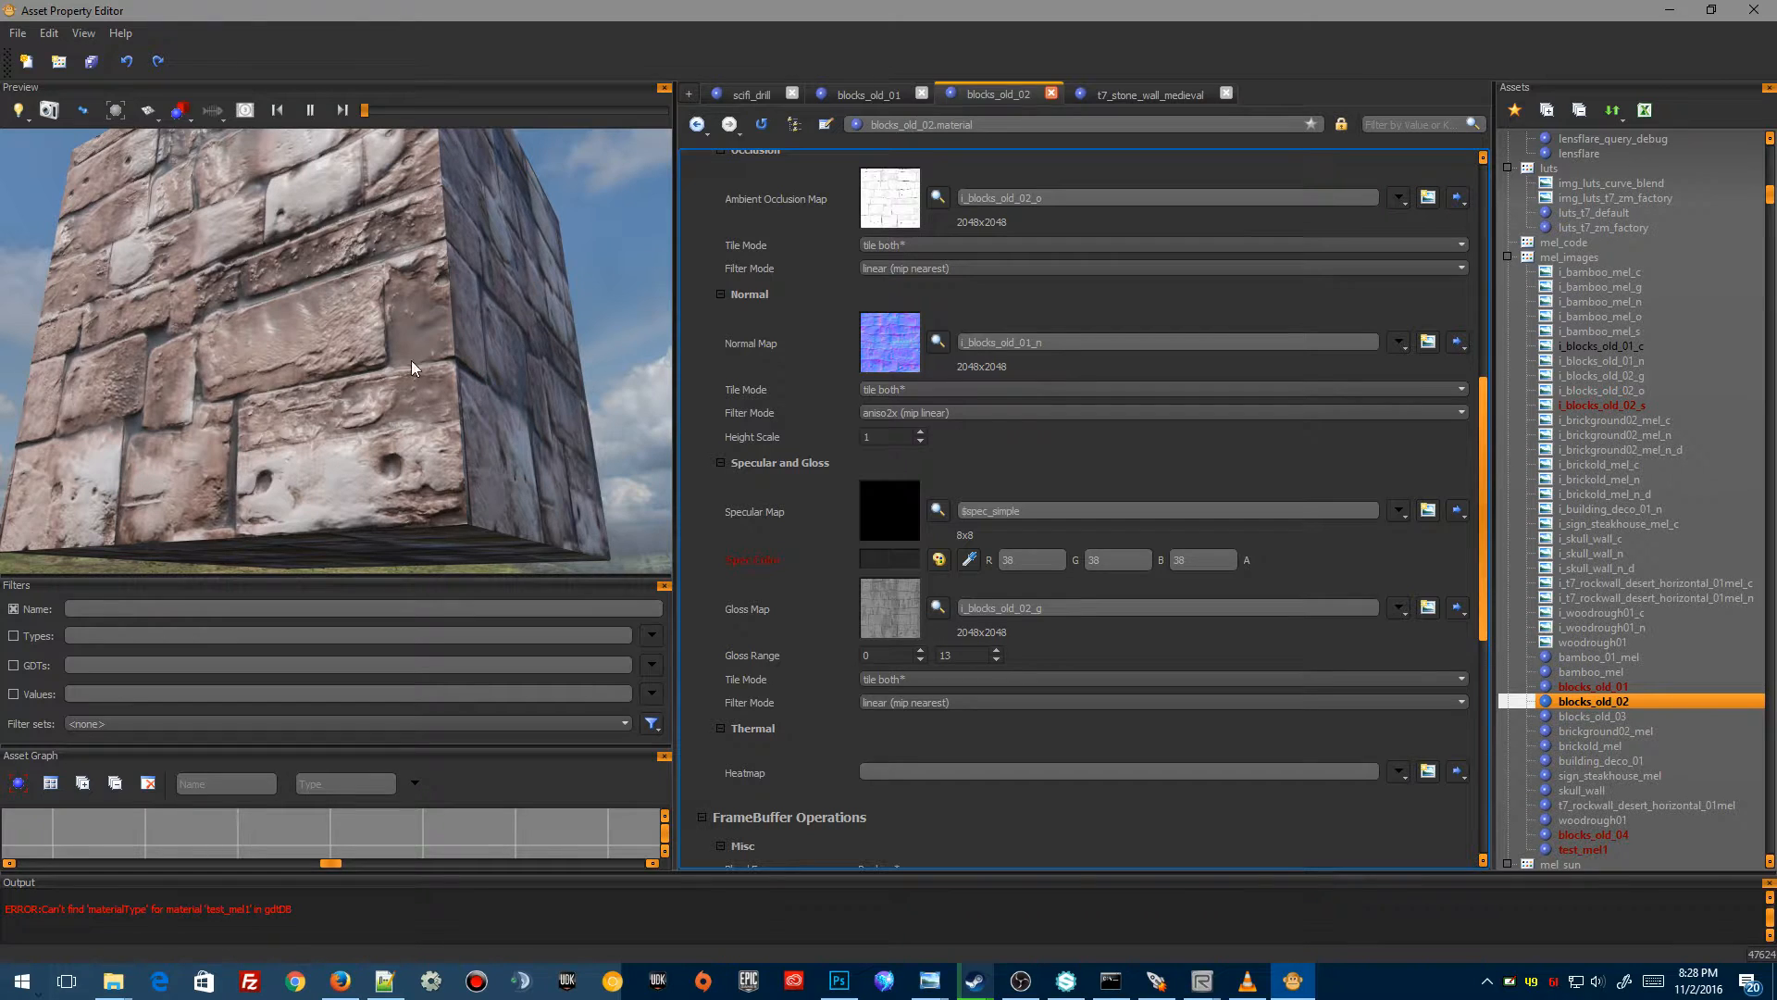
Switch the spec color to the Everything preset, and sample black from the specular map thumbnail as the spec color
mouse_move(343, 408)
mouse_down()
mouse_move(305, 405)
mouse_move(294, 372)
mouse_move(343, 409)
mouse_up()
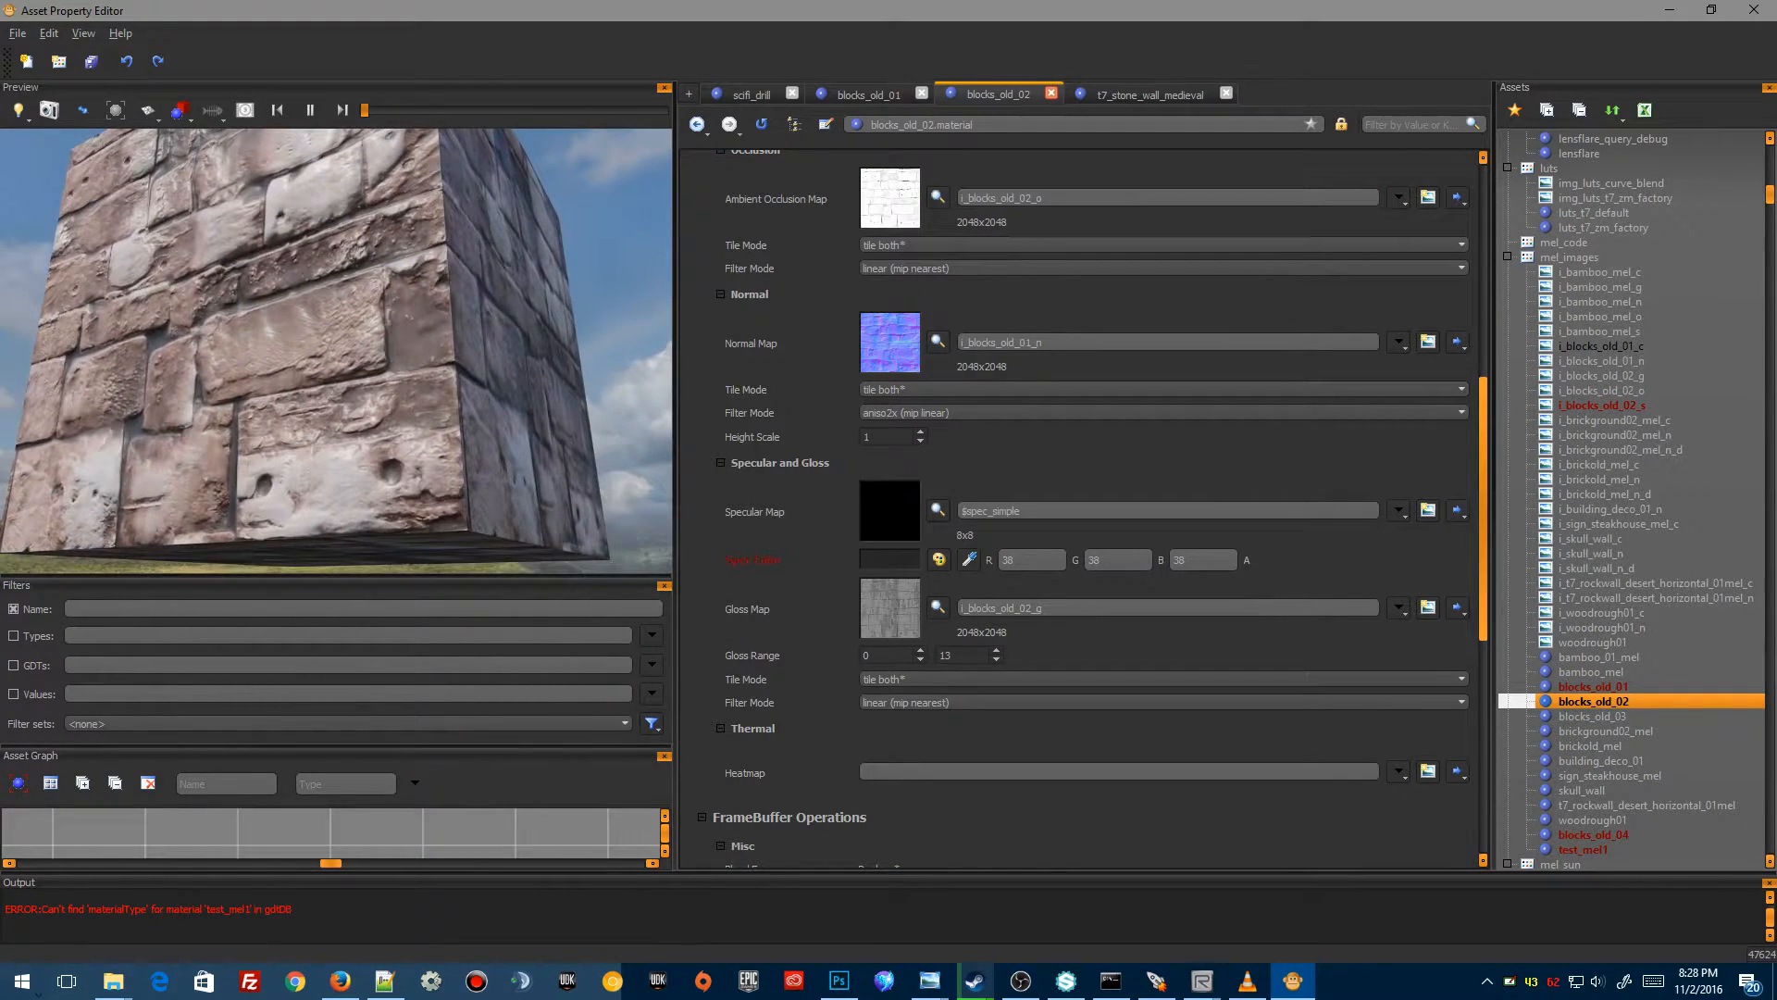
click(892, 559)
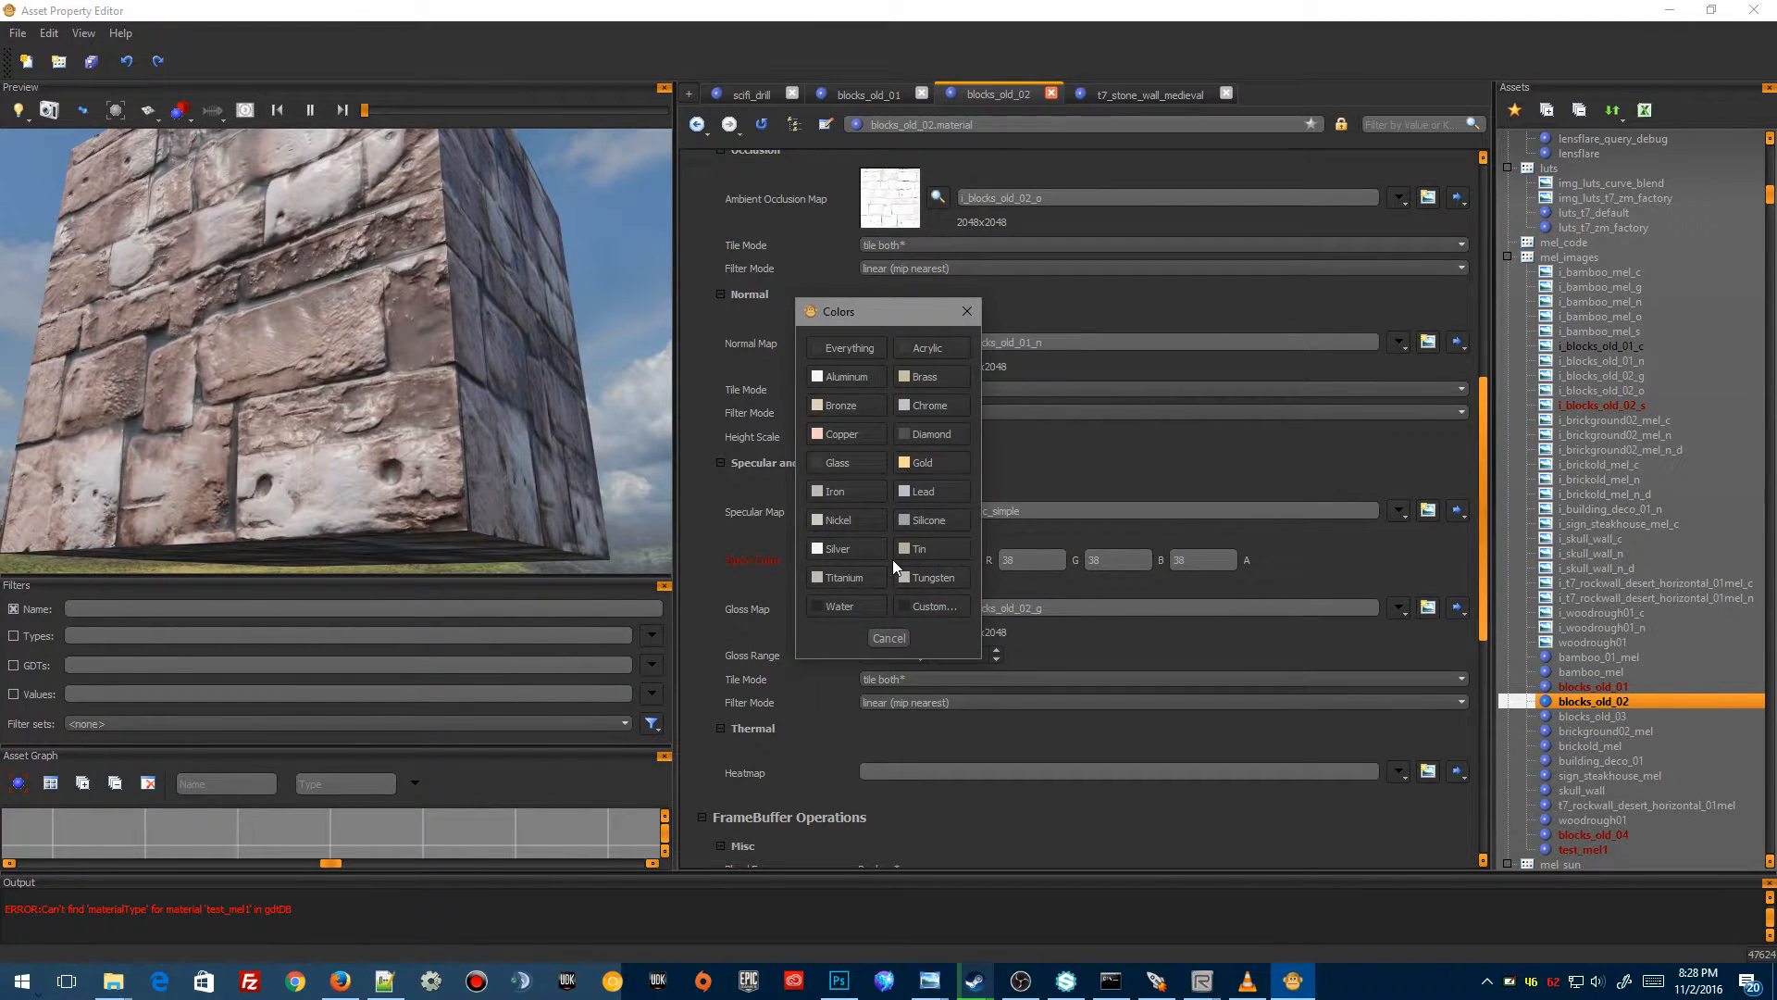
click(824, 347)
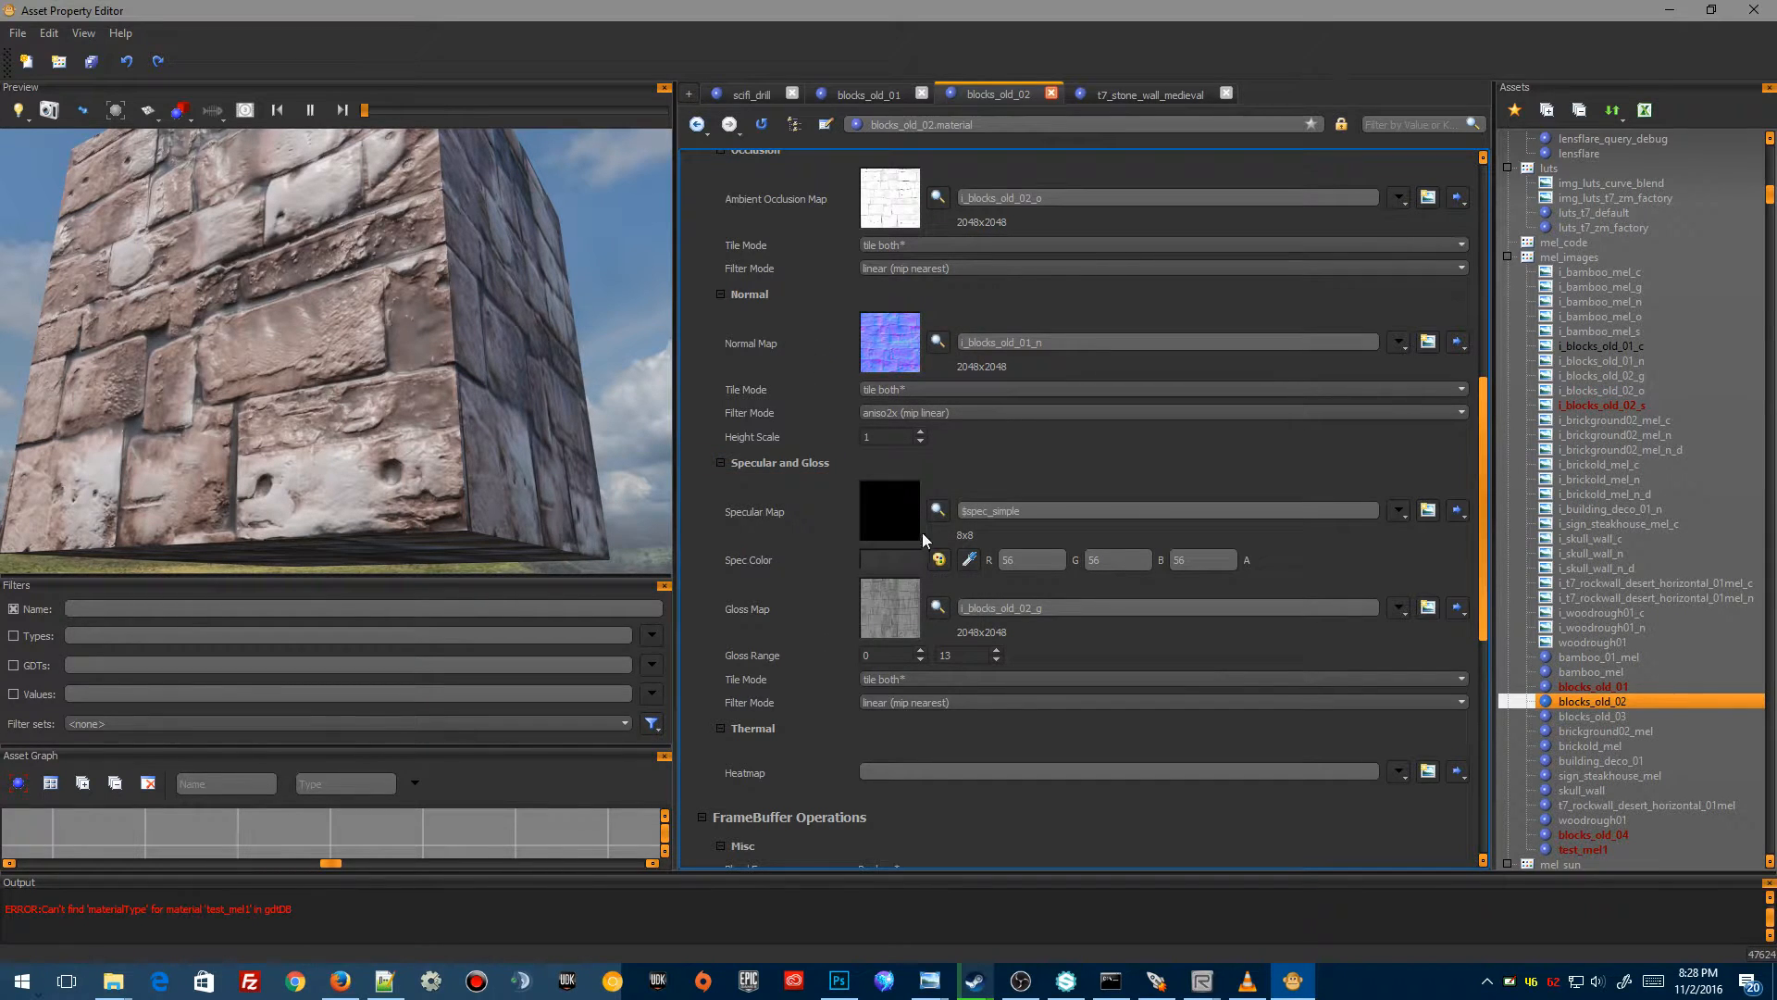
click(968, 559)
click(903, 509)
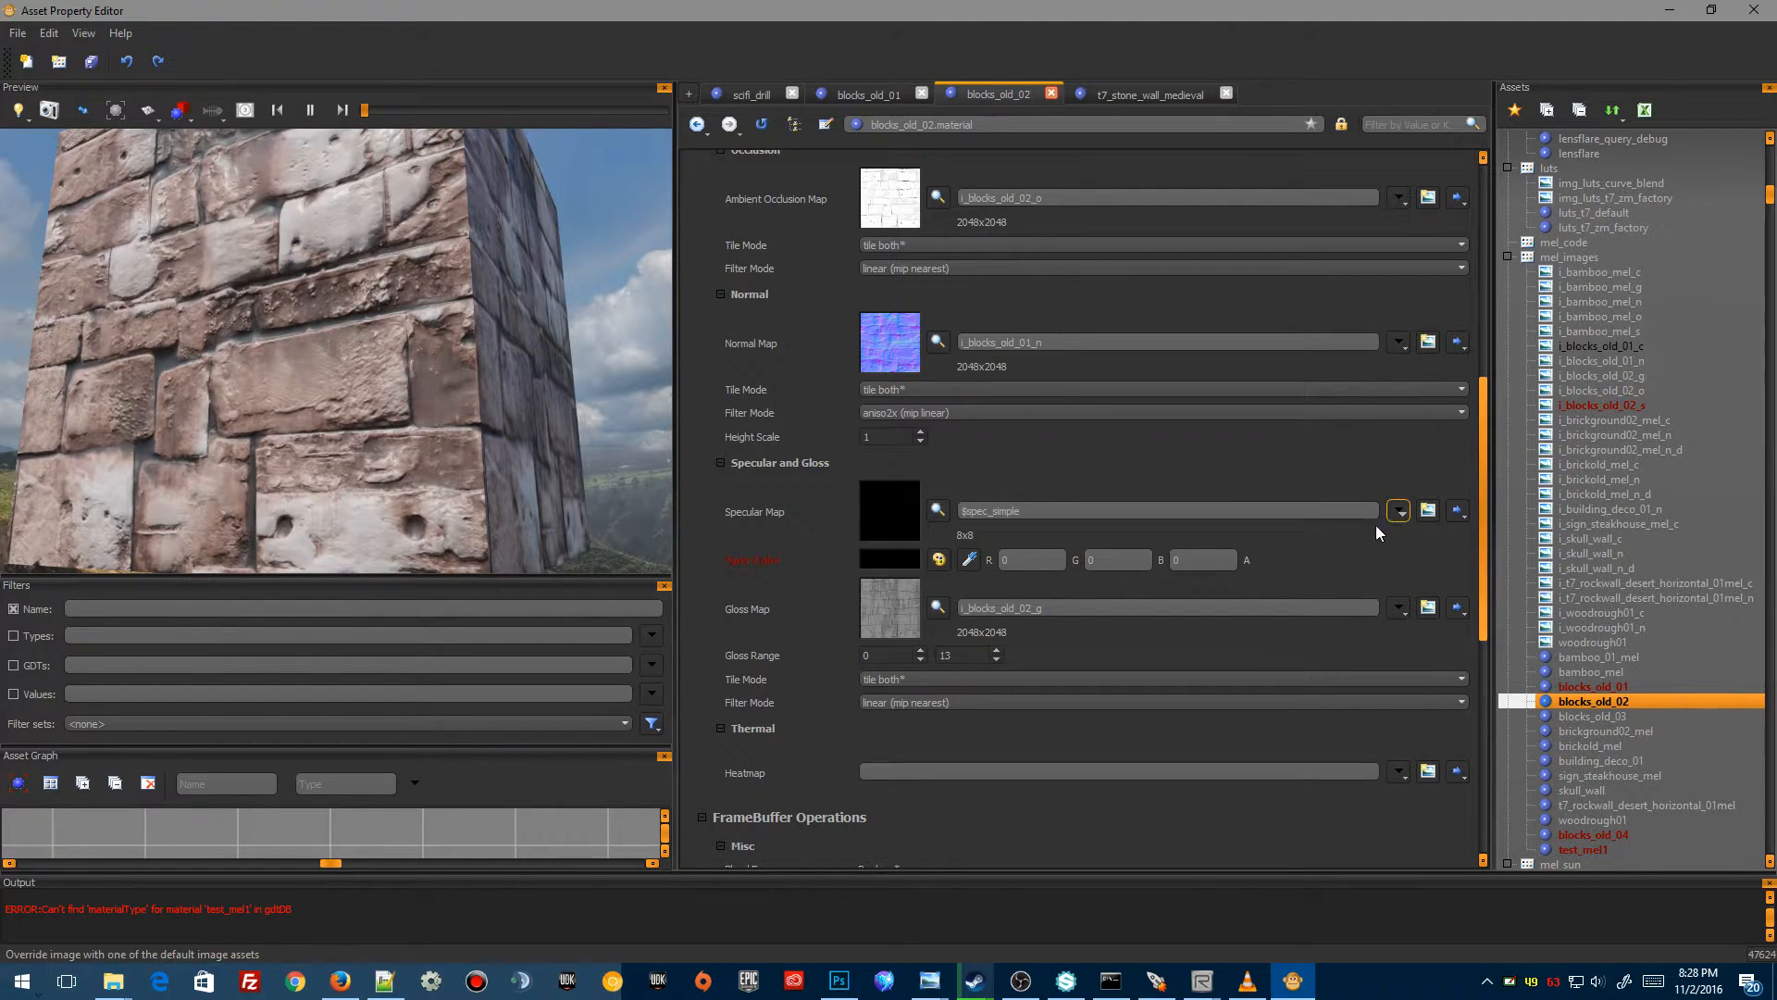
Try the built-in $occlusion image as blocks_old_02's ambient occlusion map, check the preview, and restore i_blocks_old_02_o
click(1398, 198)
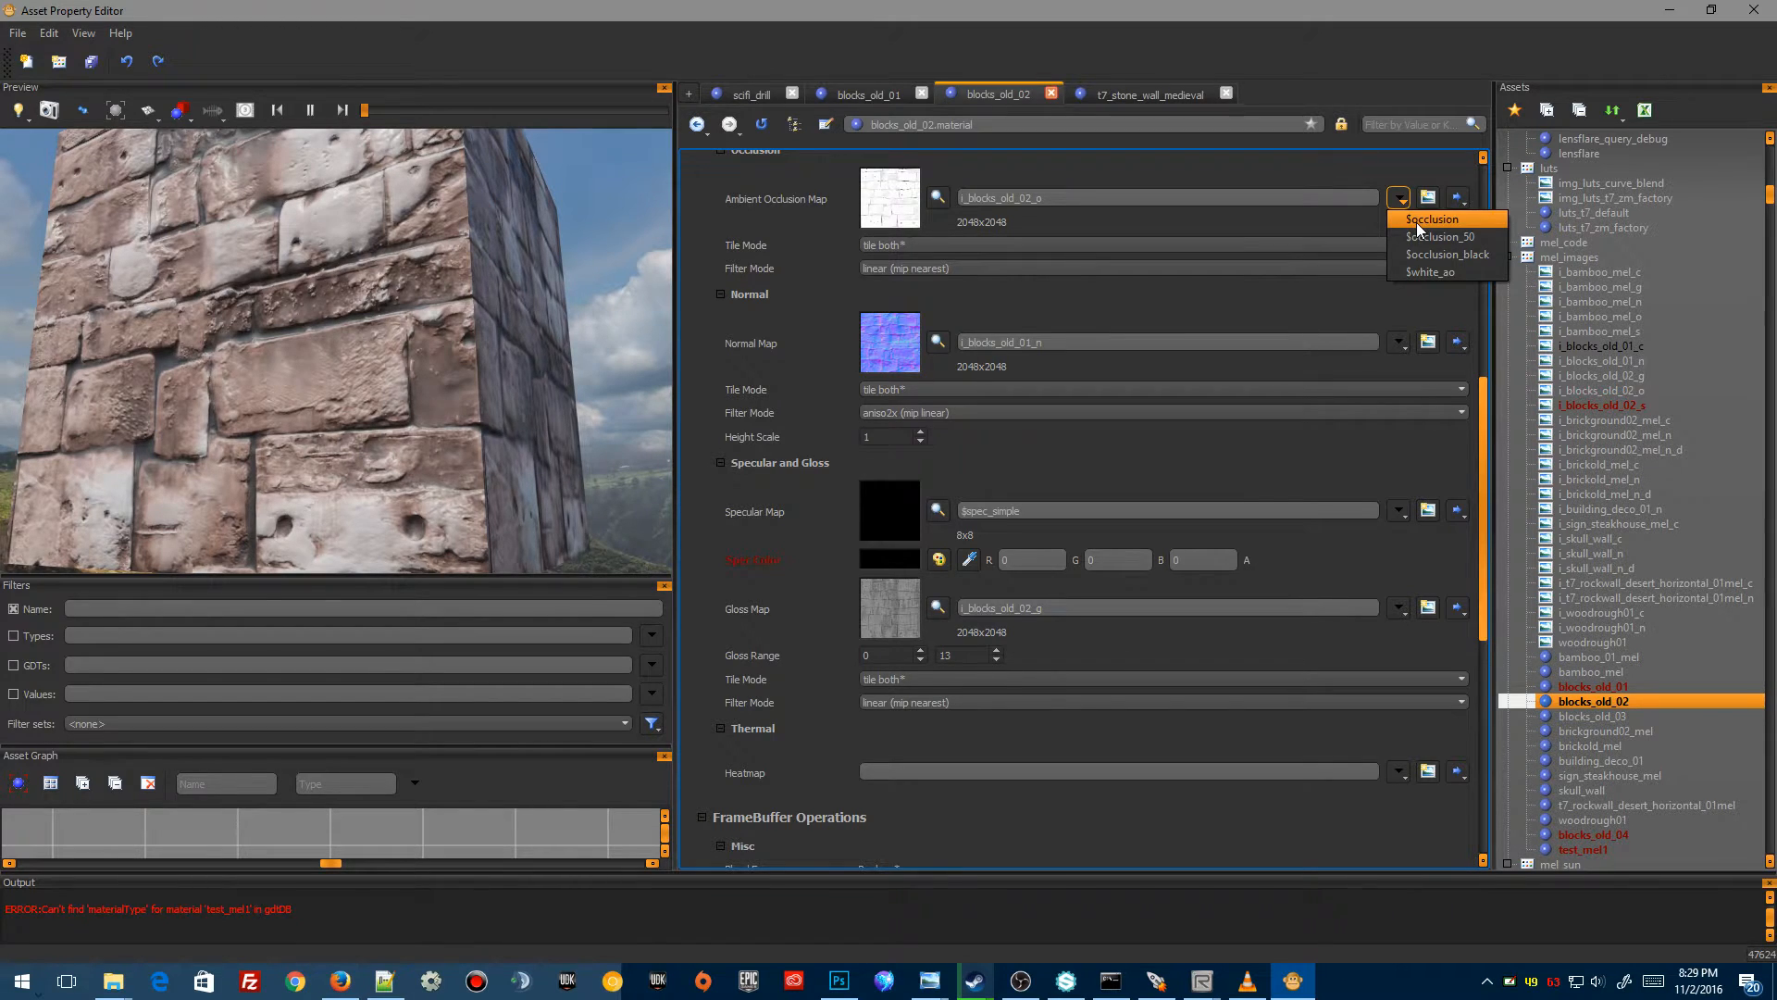
click(1416, 221)
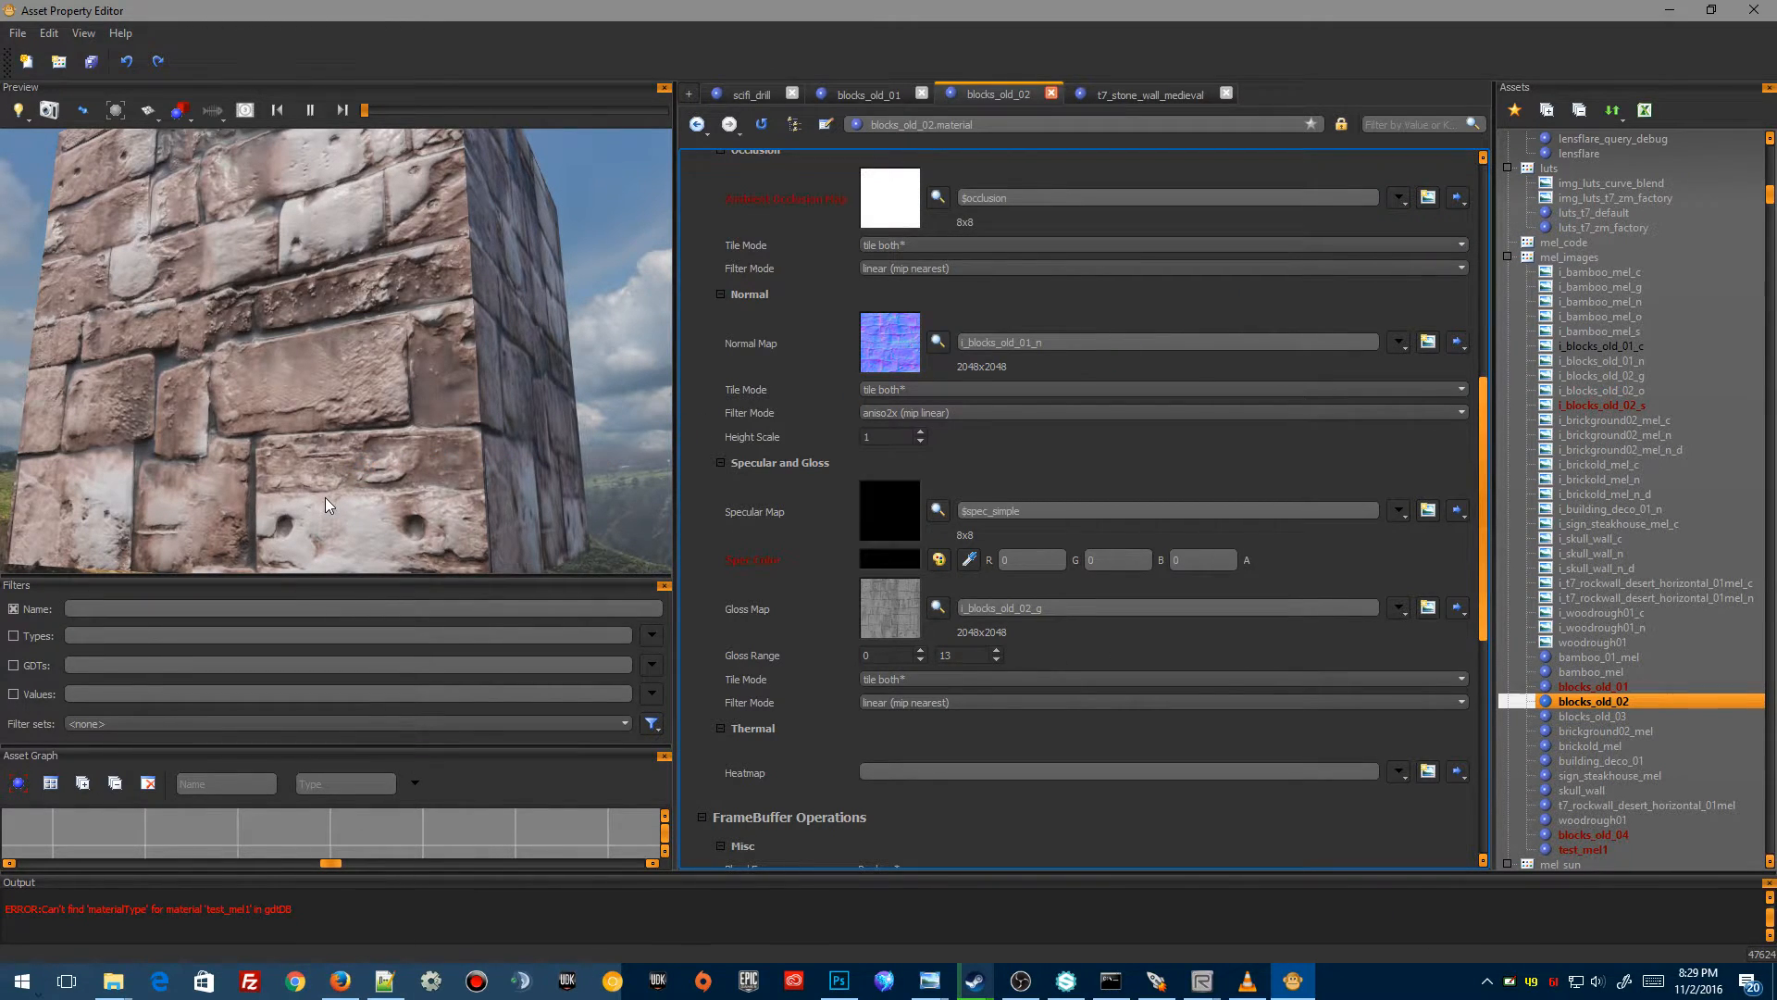
mouse_move(326, 496)
mouse_down()
mouse_move(379, 398)
mouse_move(310, 500)
mouse_up()
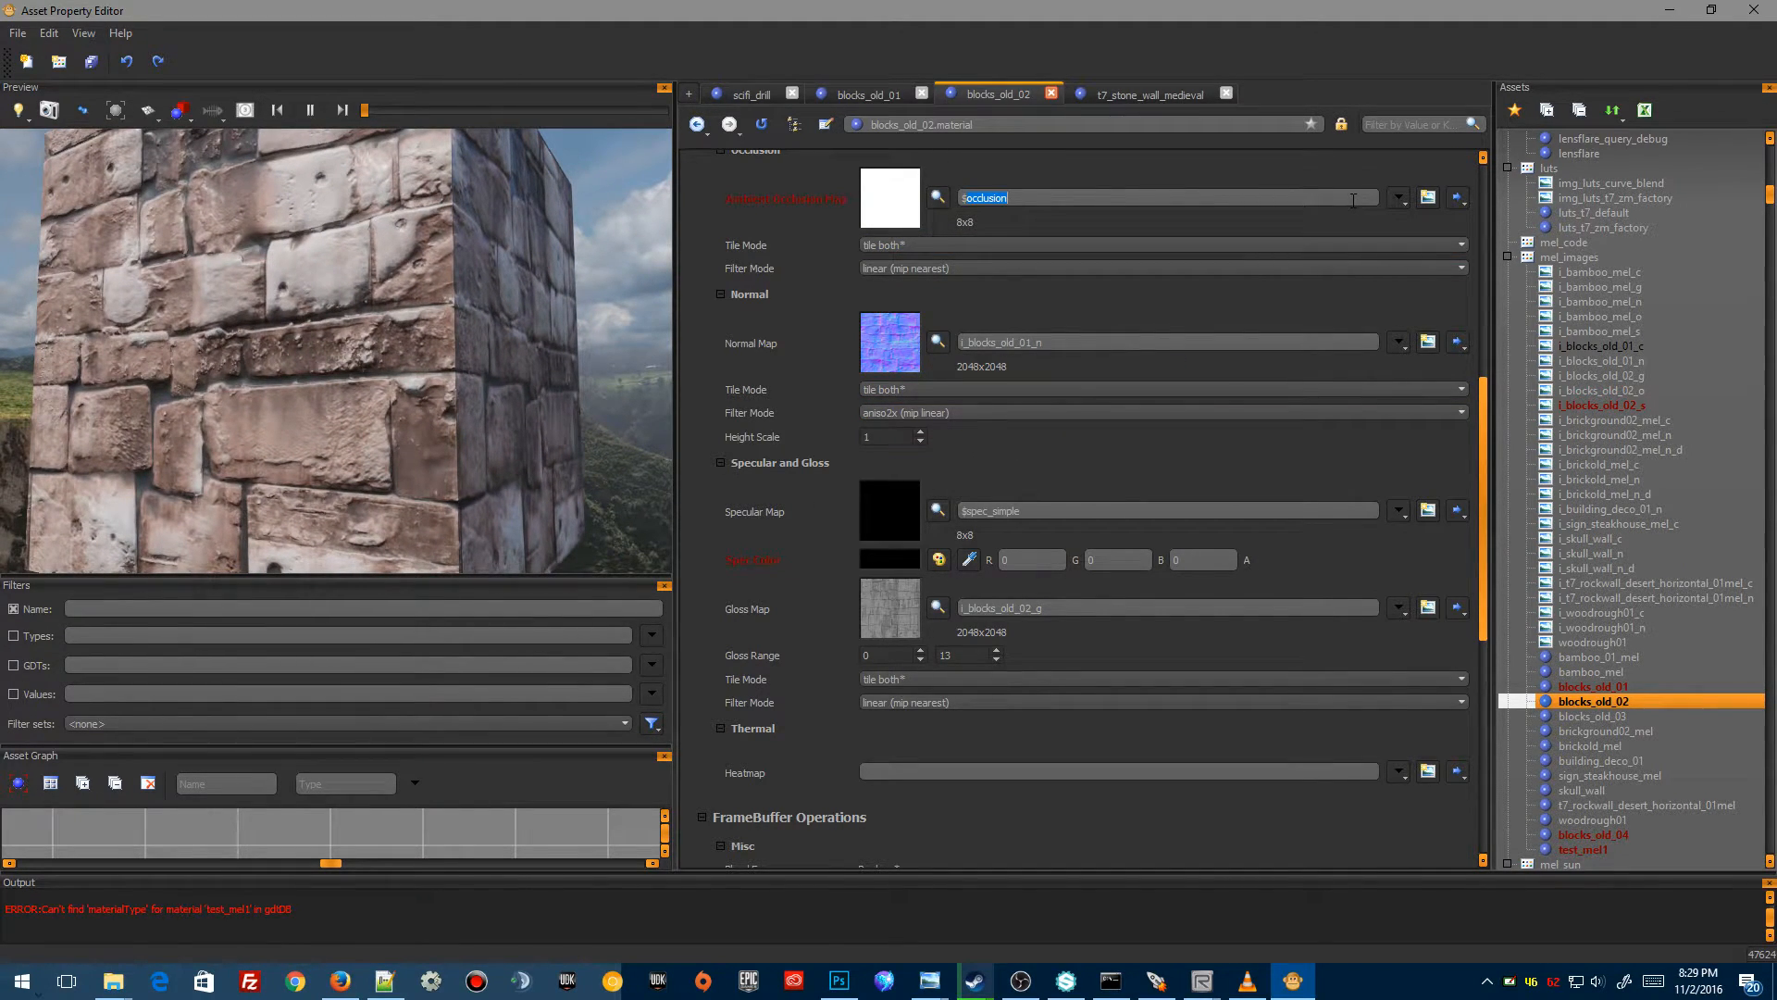
drag(993, 209, 913, 195)
click(1056, 216)
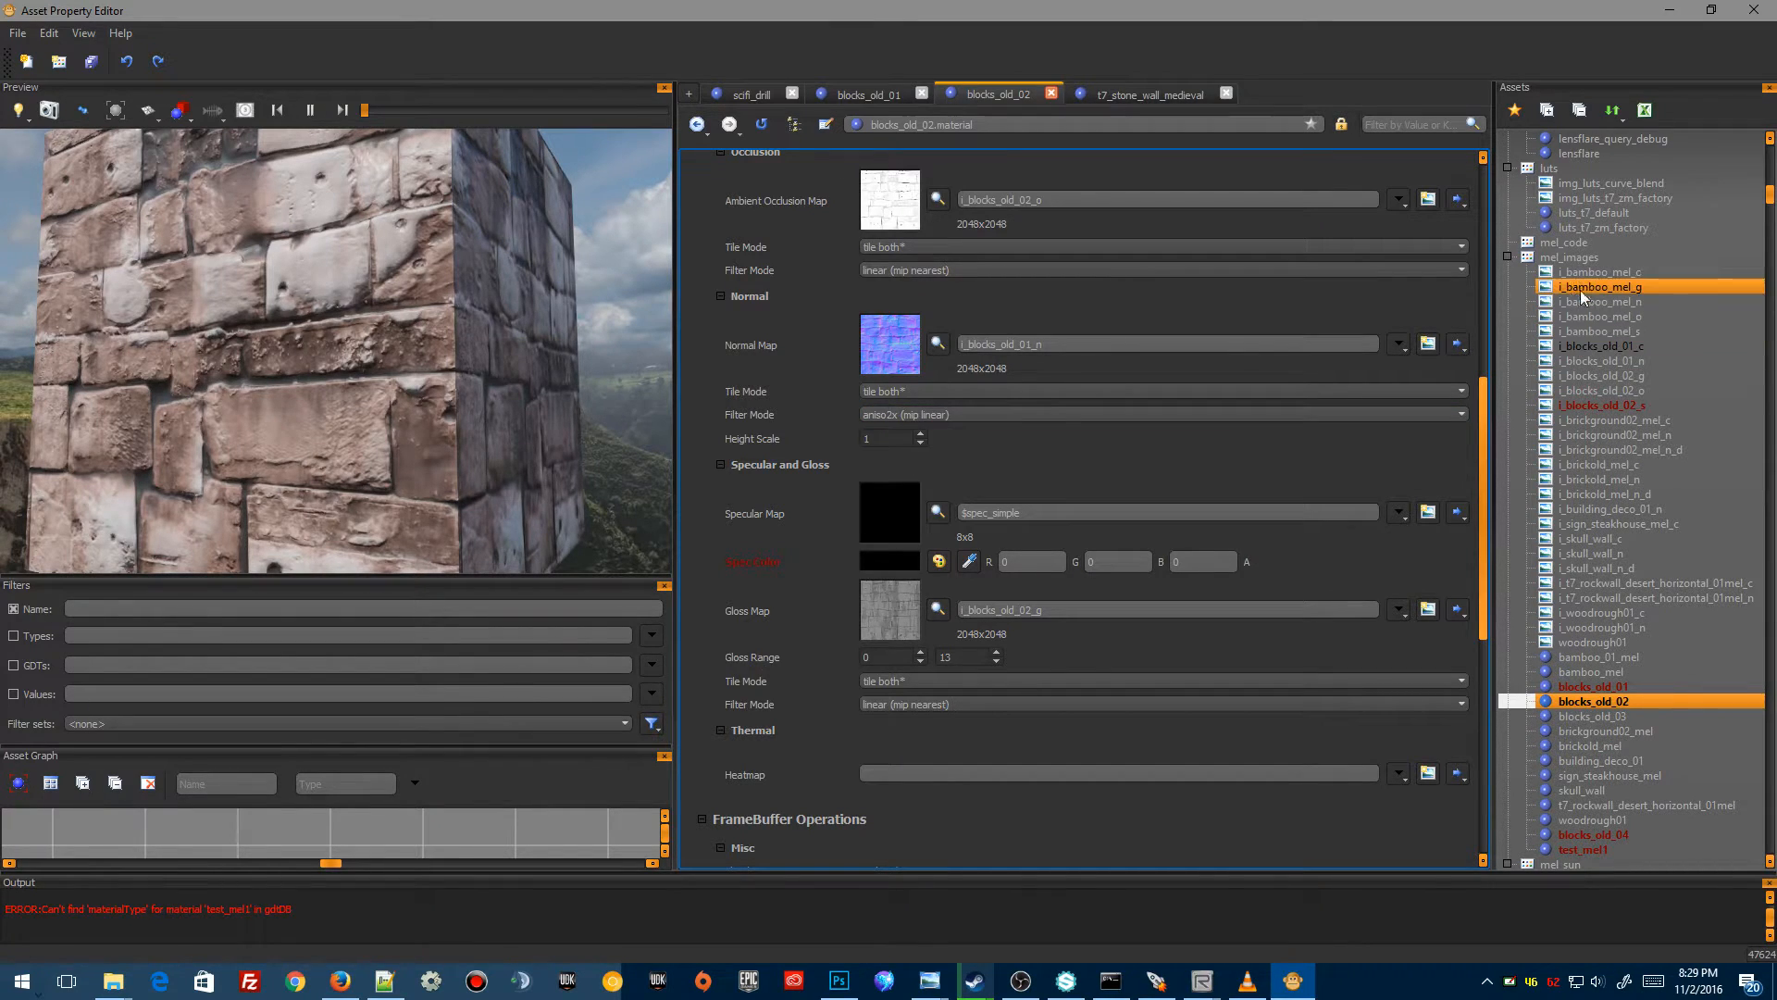
Save the mel_images GDT with the changes made to its materials
click(1151, 508)
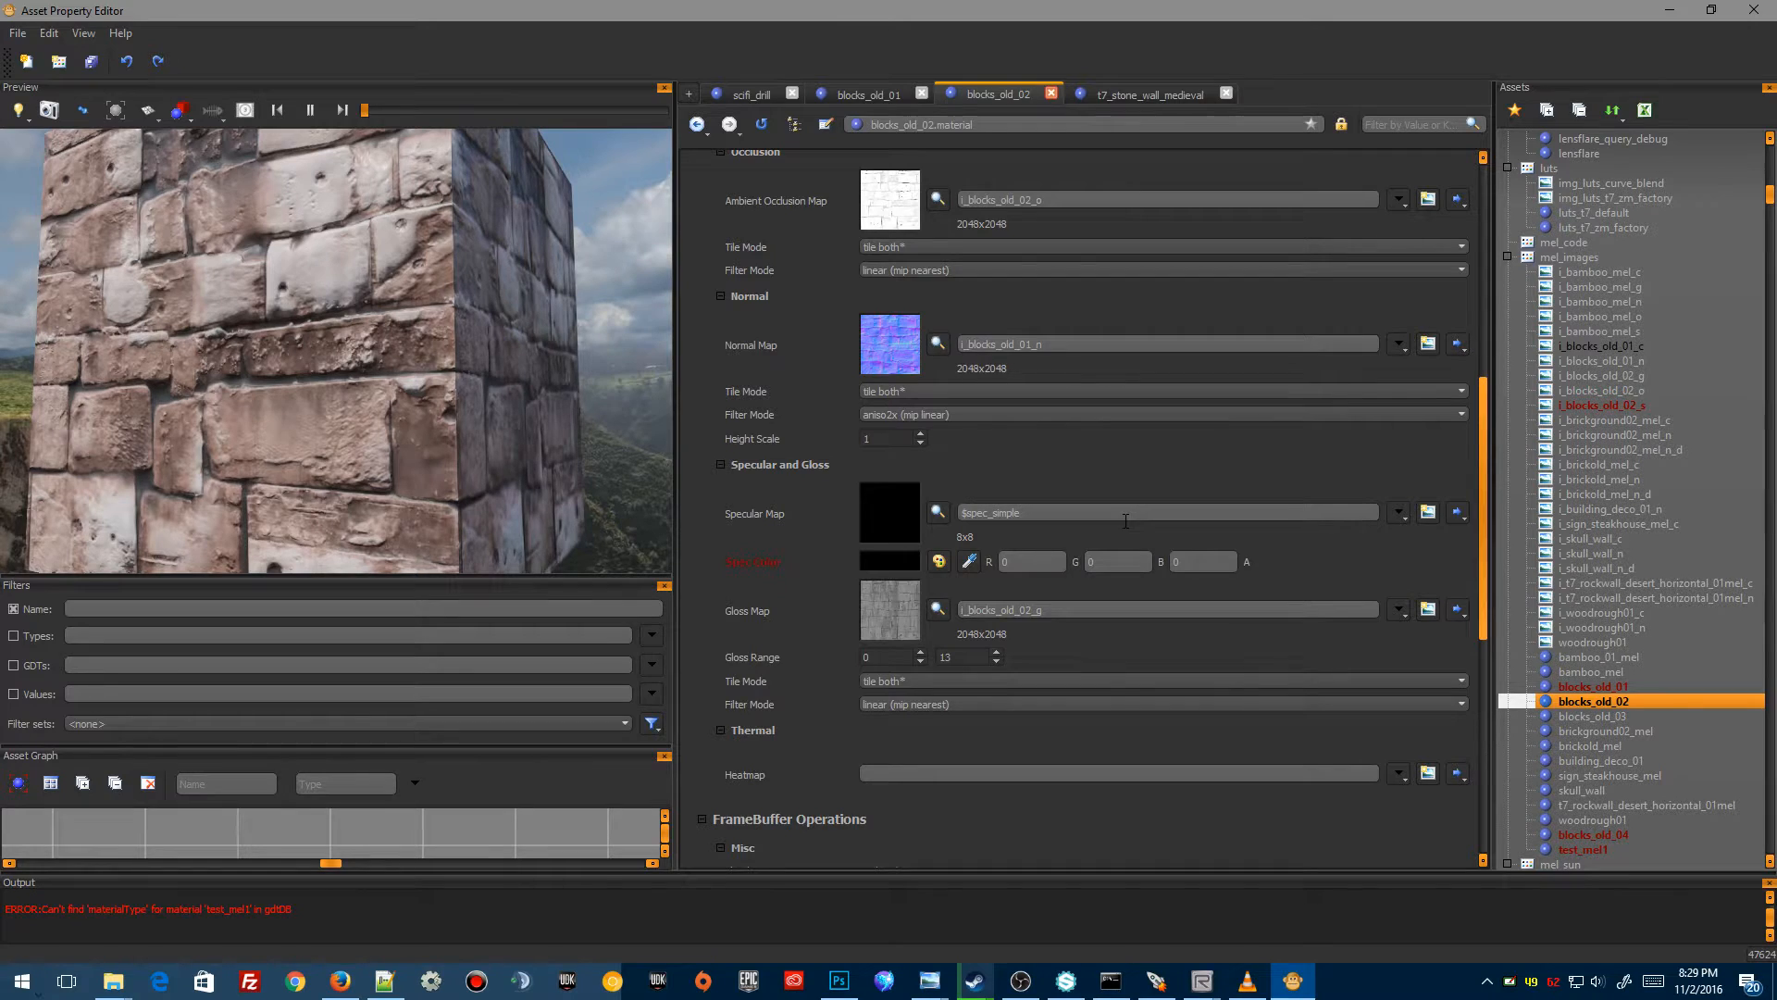
click(1075, 474)
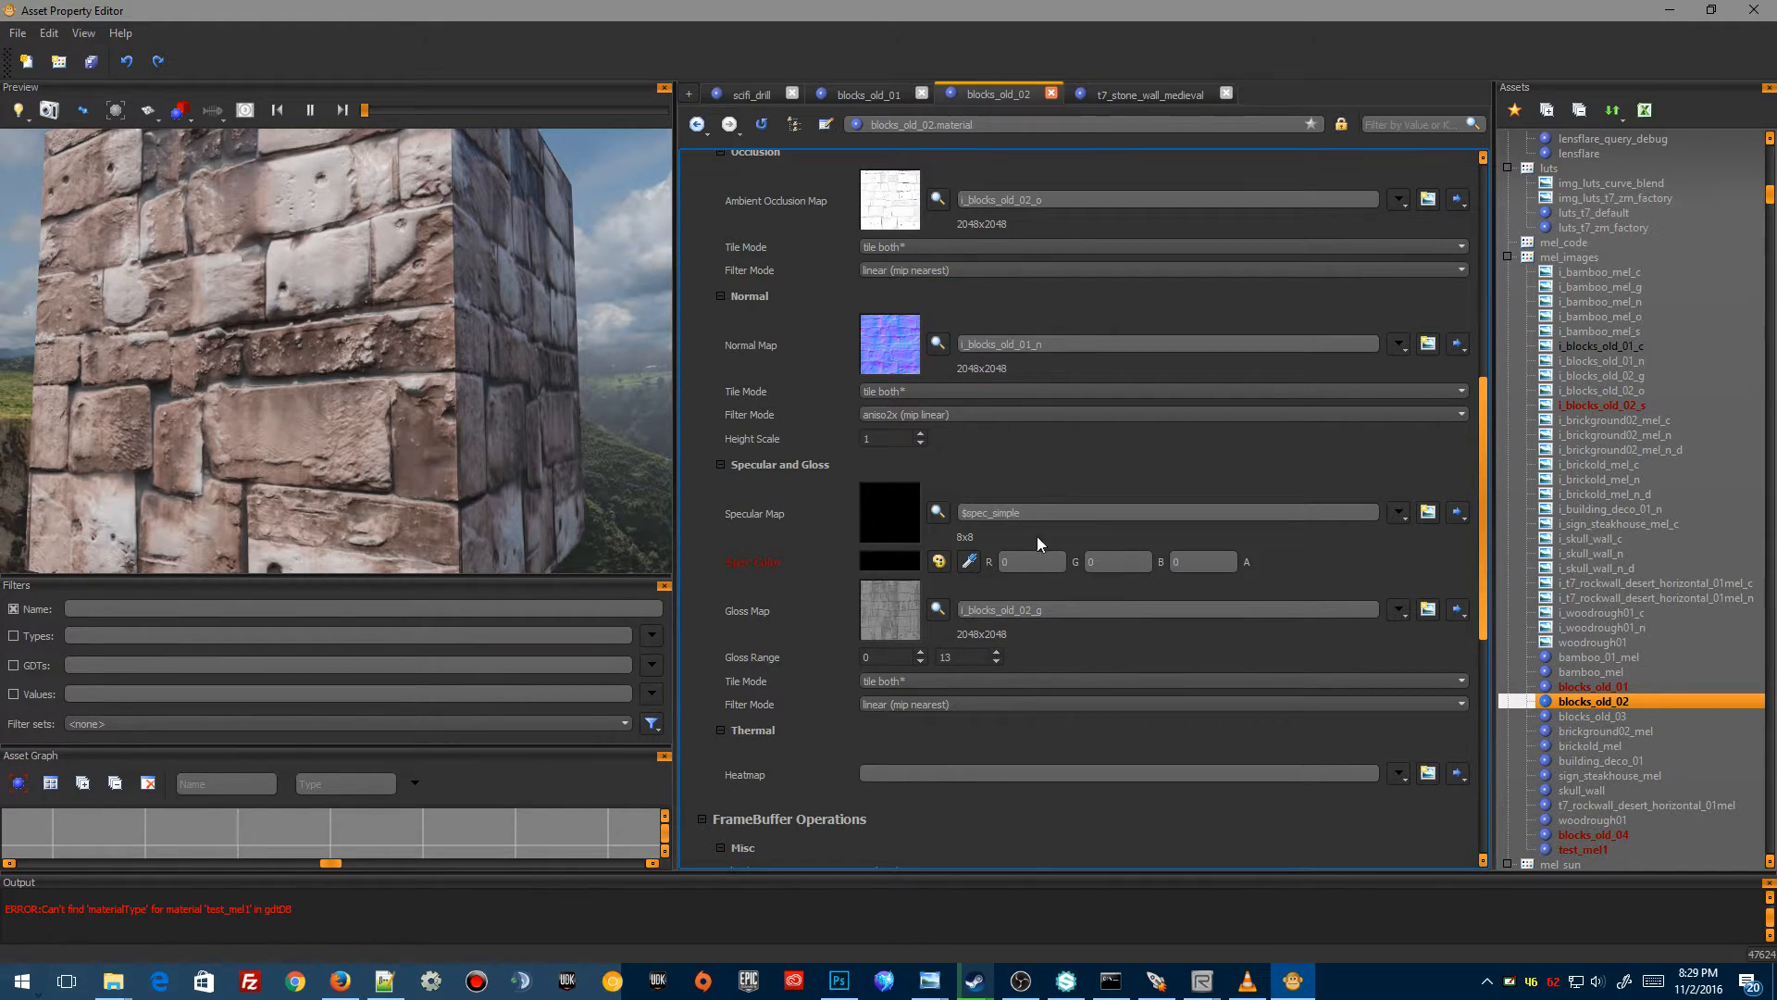
right_click(1595, 257)
click(1633, 298)
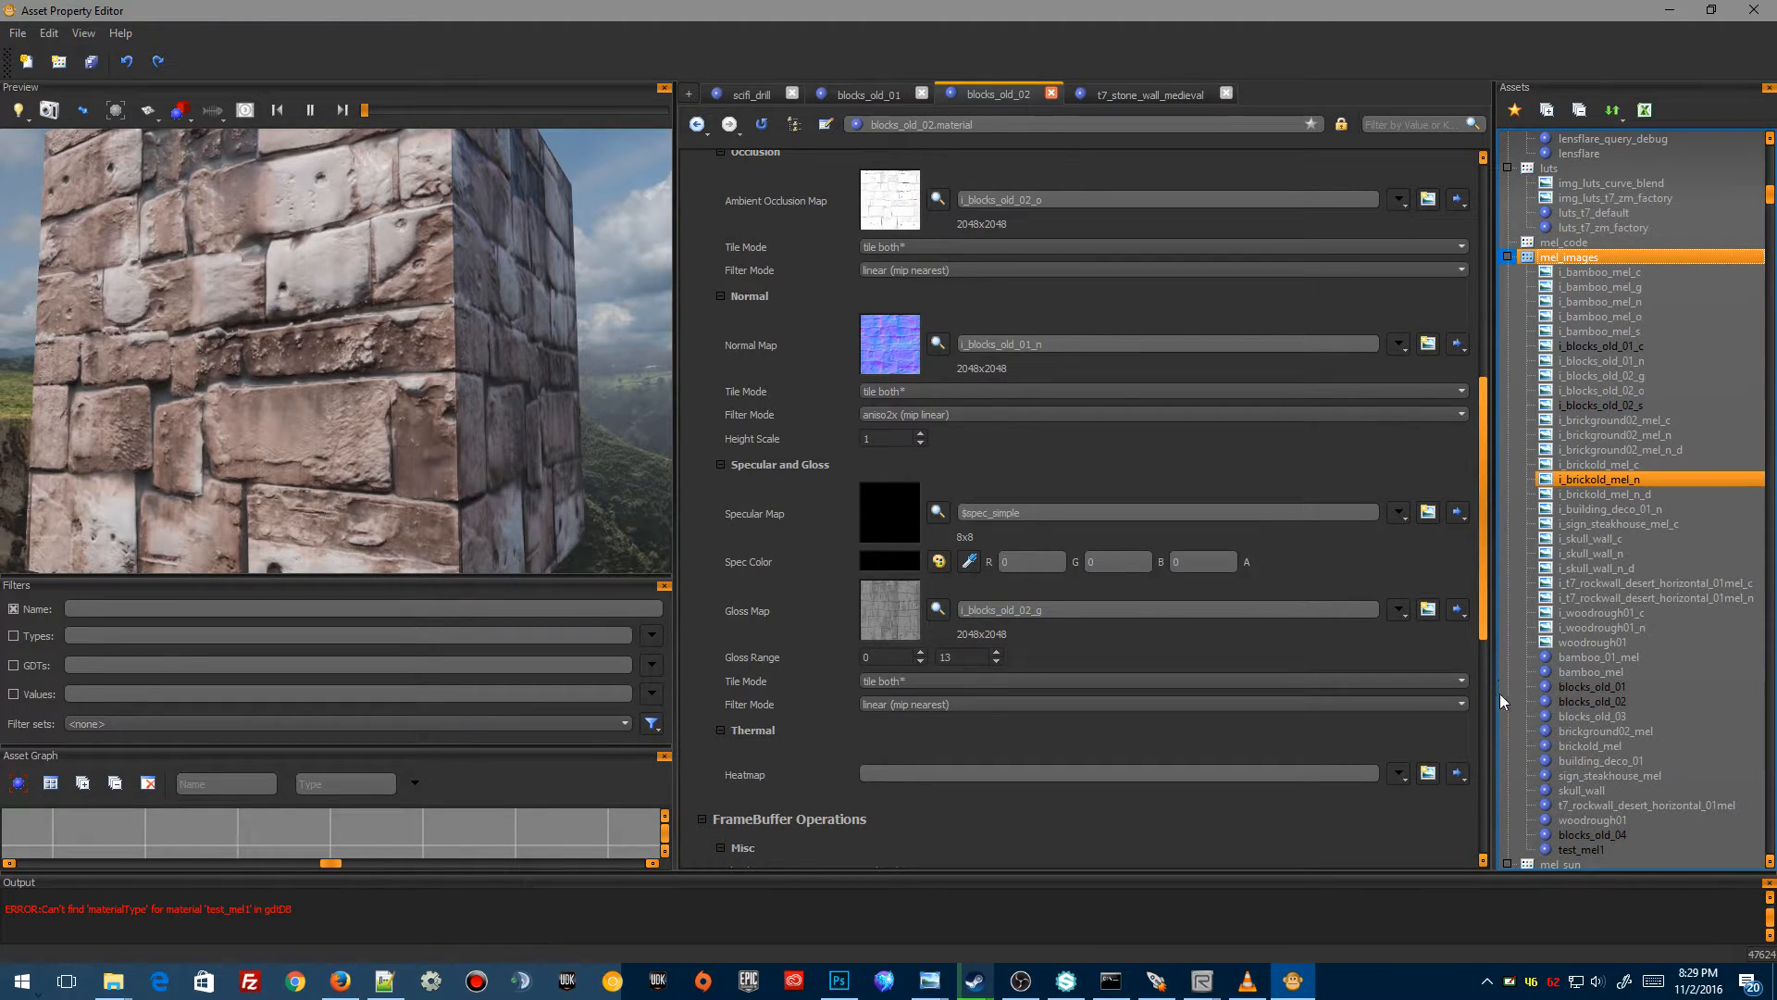
Delete the blocks_old_04 and test_mel1 materials from the mel_images GDT
click(1601, 834)
right_click(1601, 835)
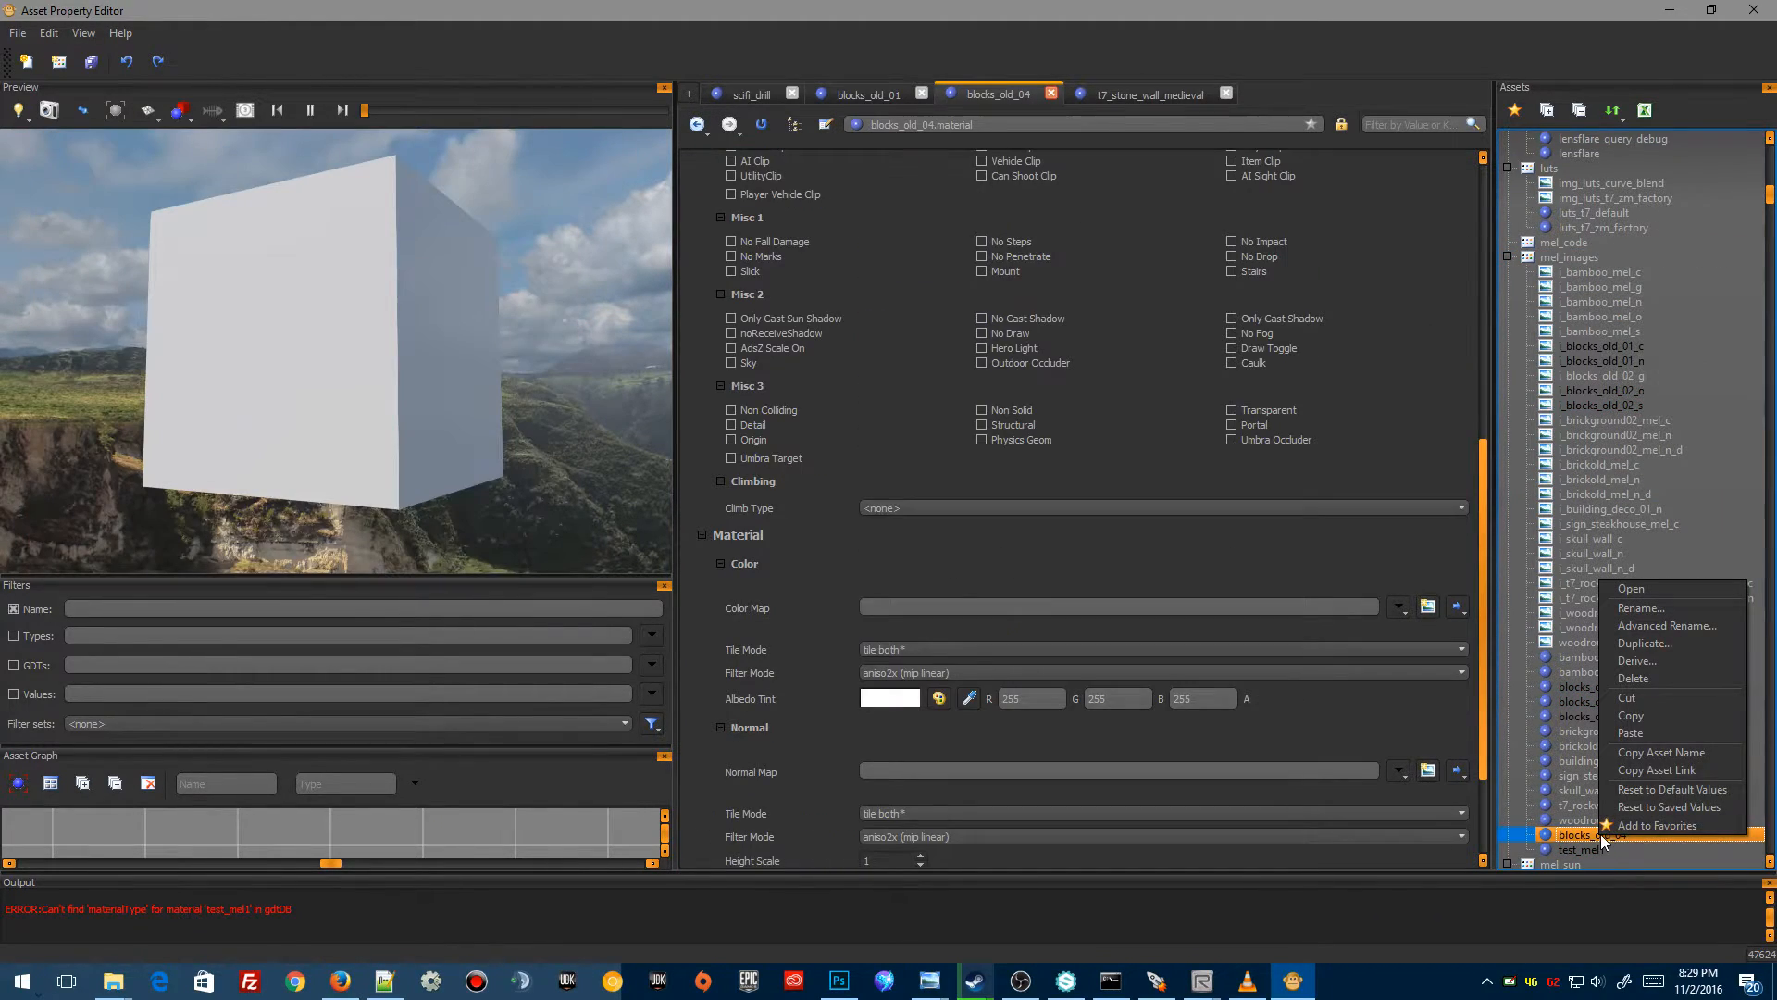
click(1634, 678)
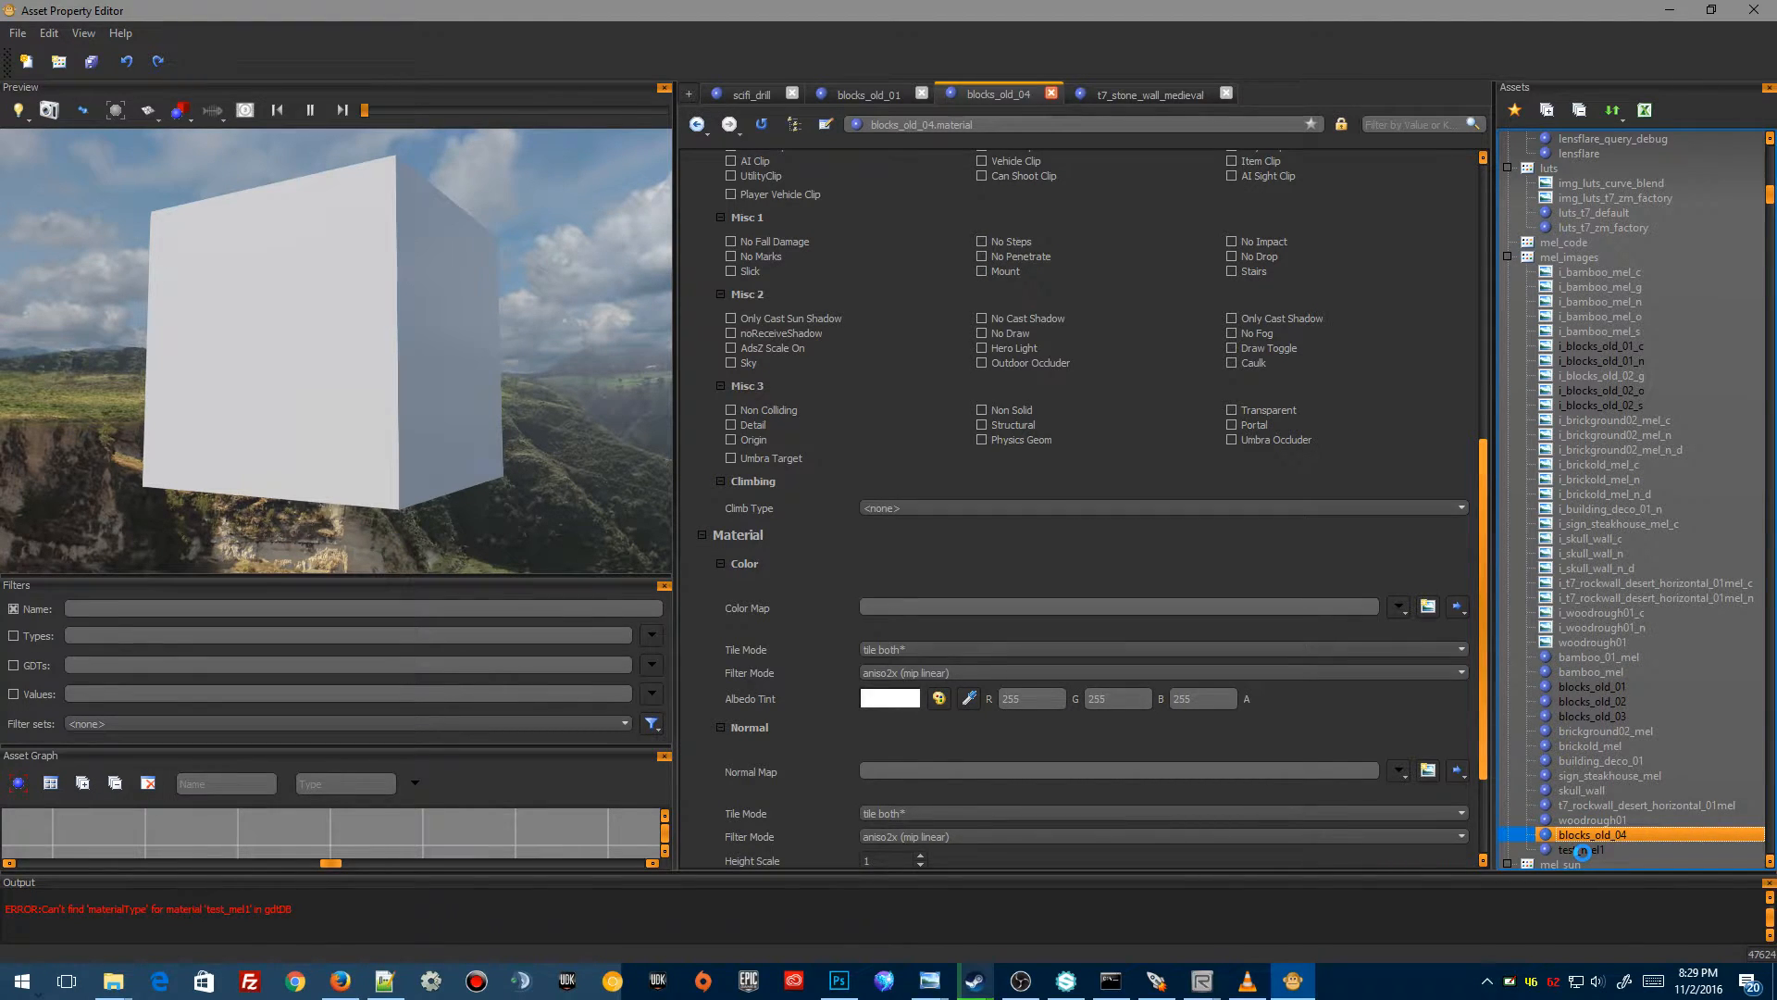
click(1582, 852)
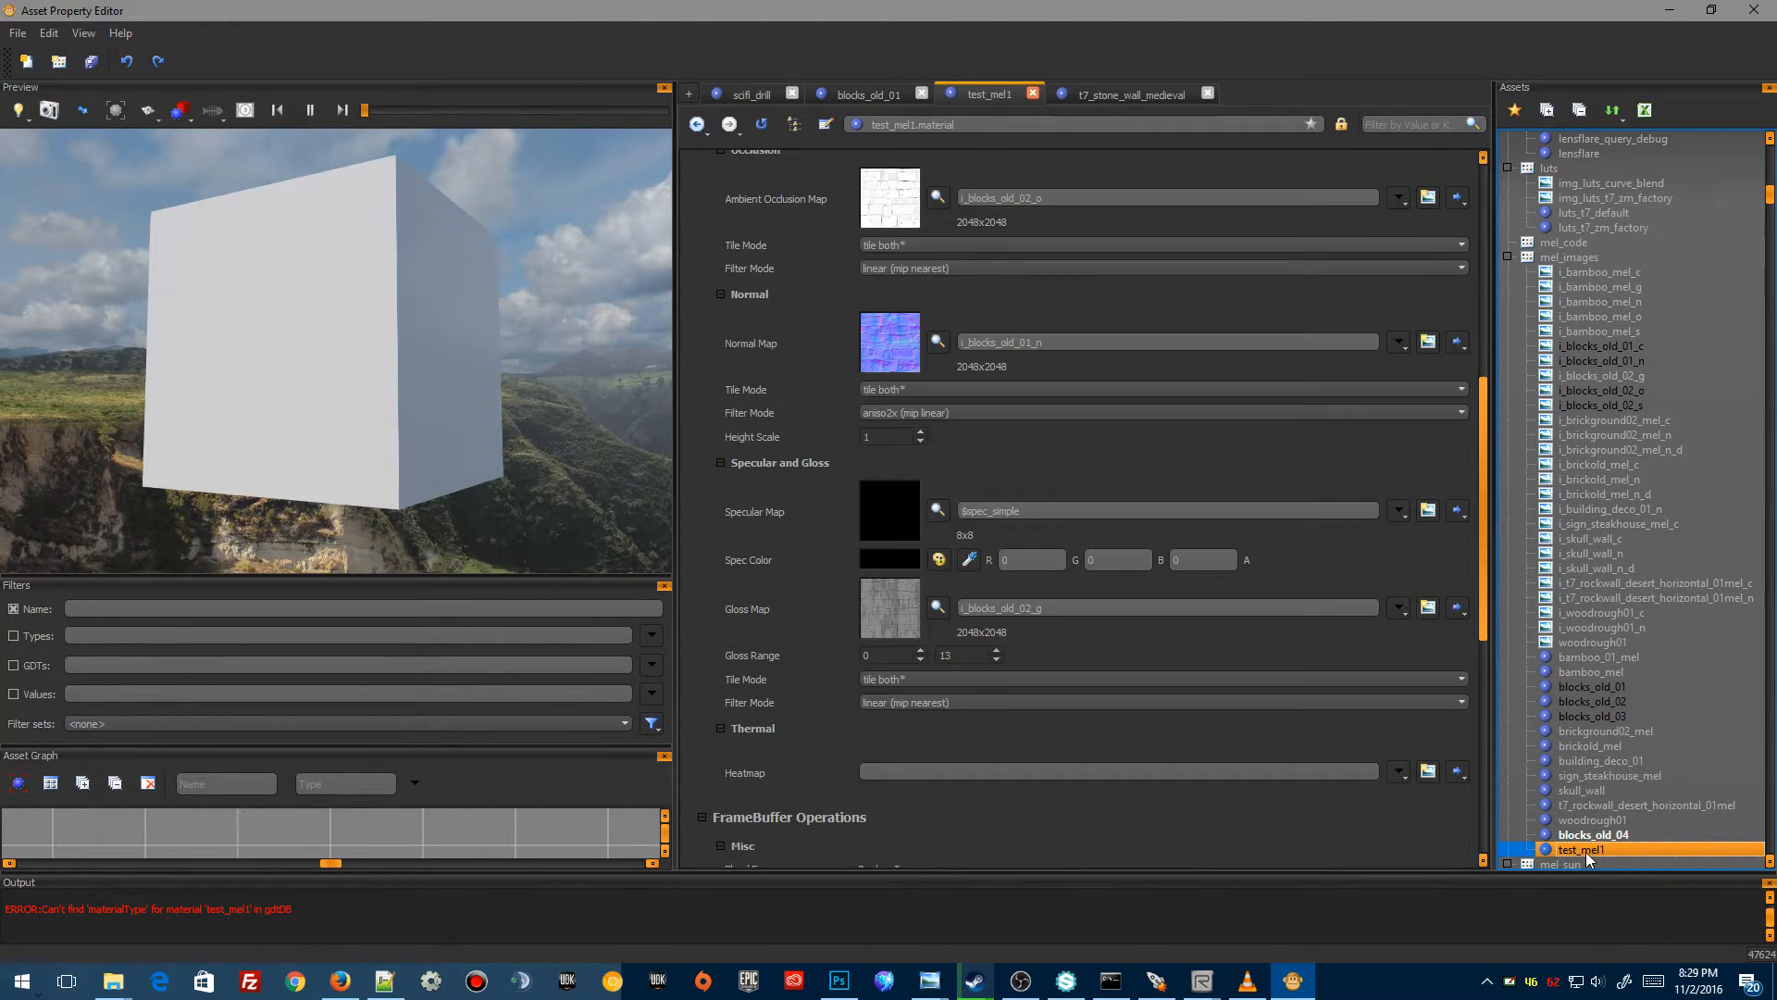
right_click(1585, 852)
click(1637, 842)
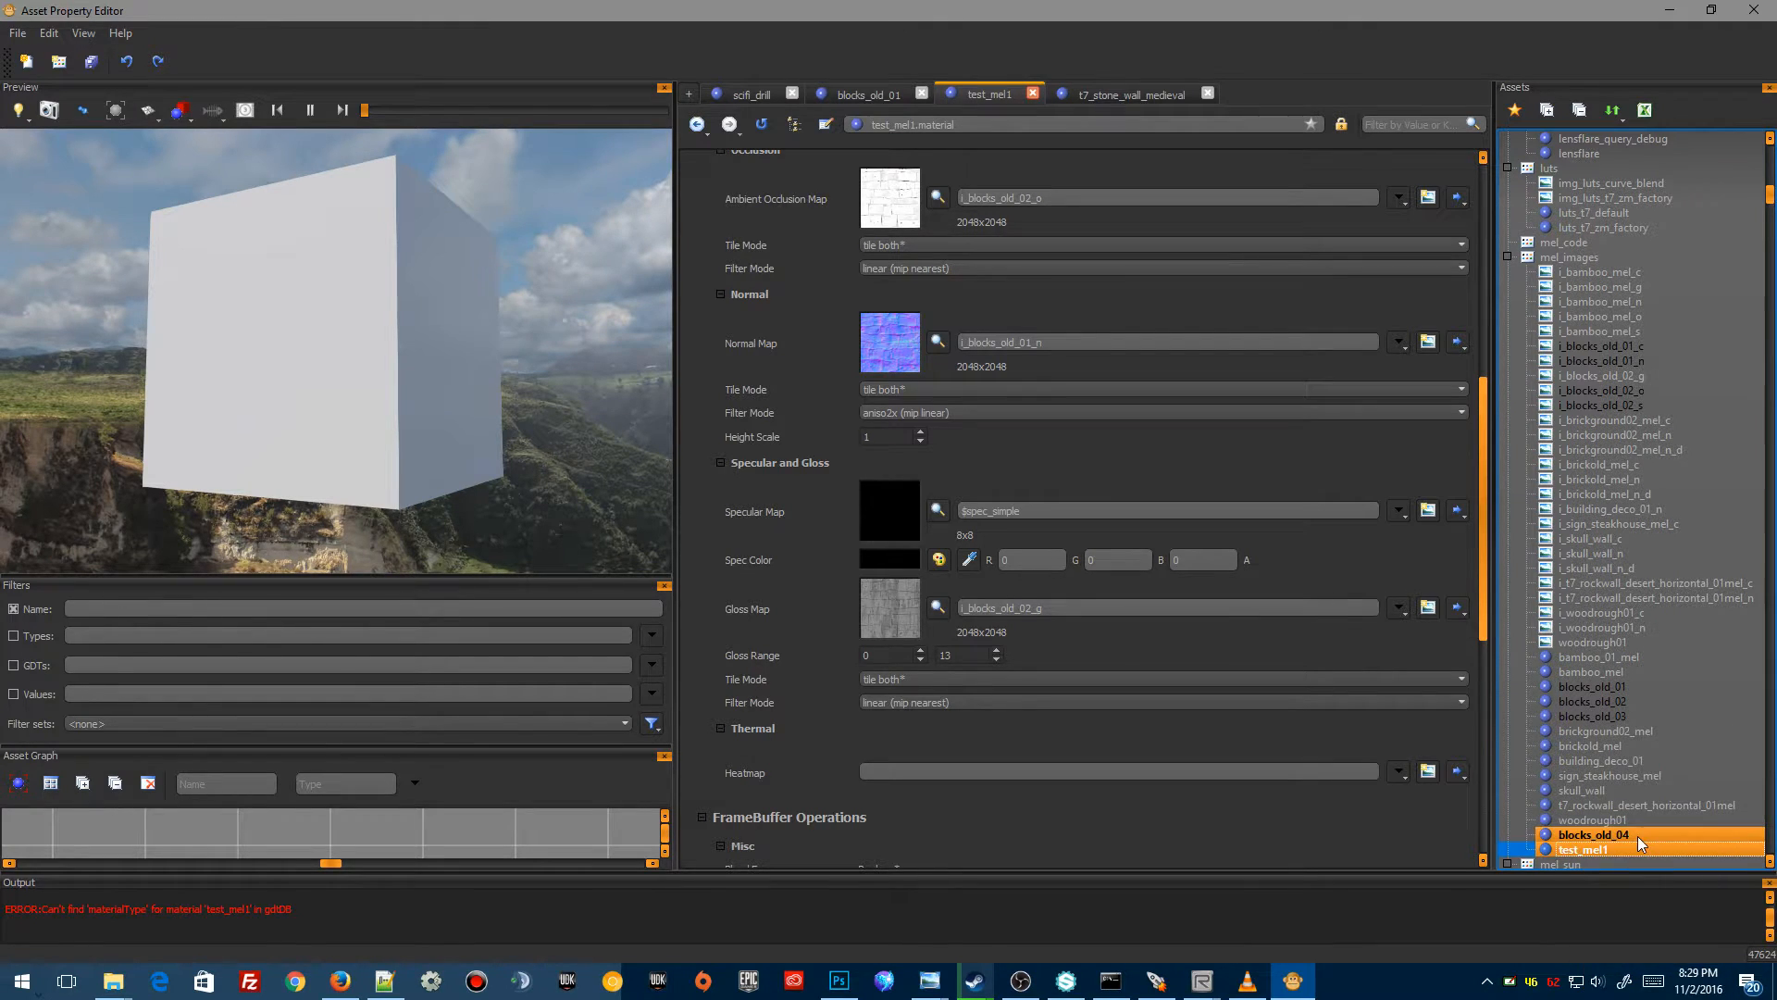
Delete the blocks_old_03 material and save the mel_images GDT
click(1612, 713)
right_click(1609, 715)
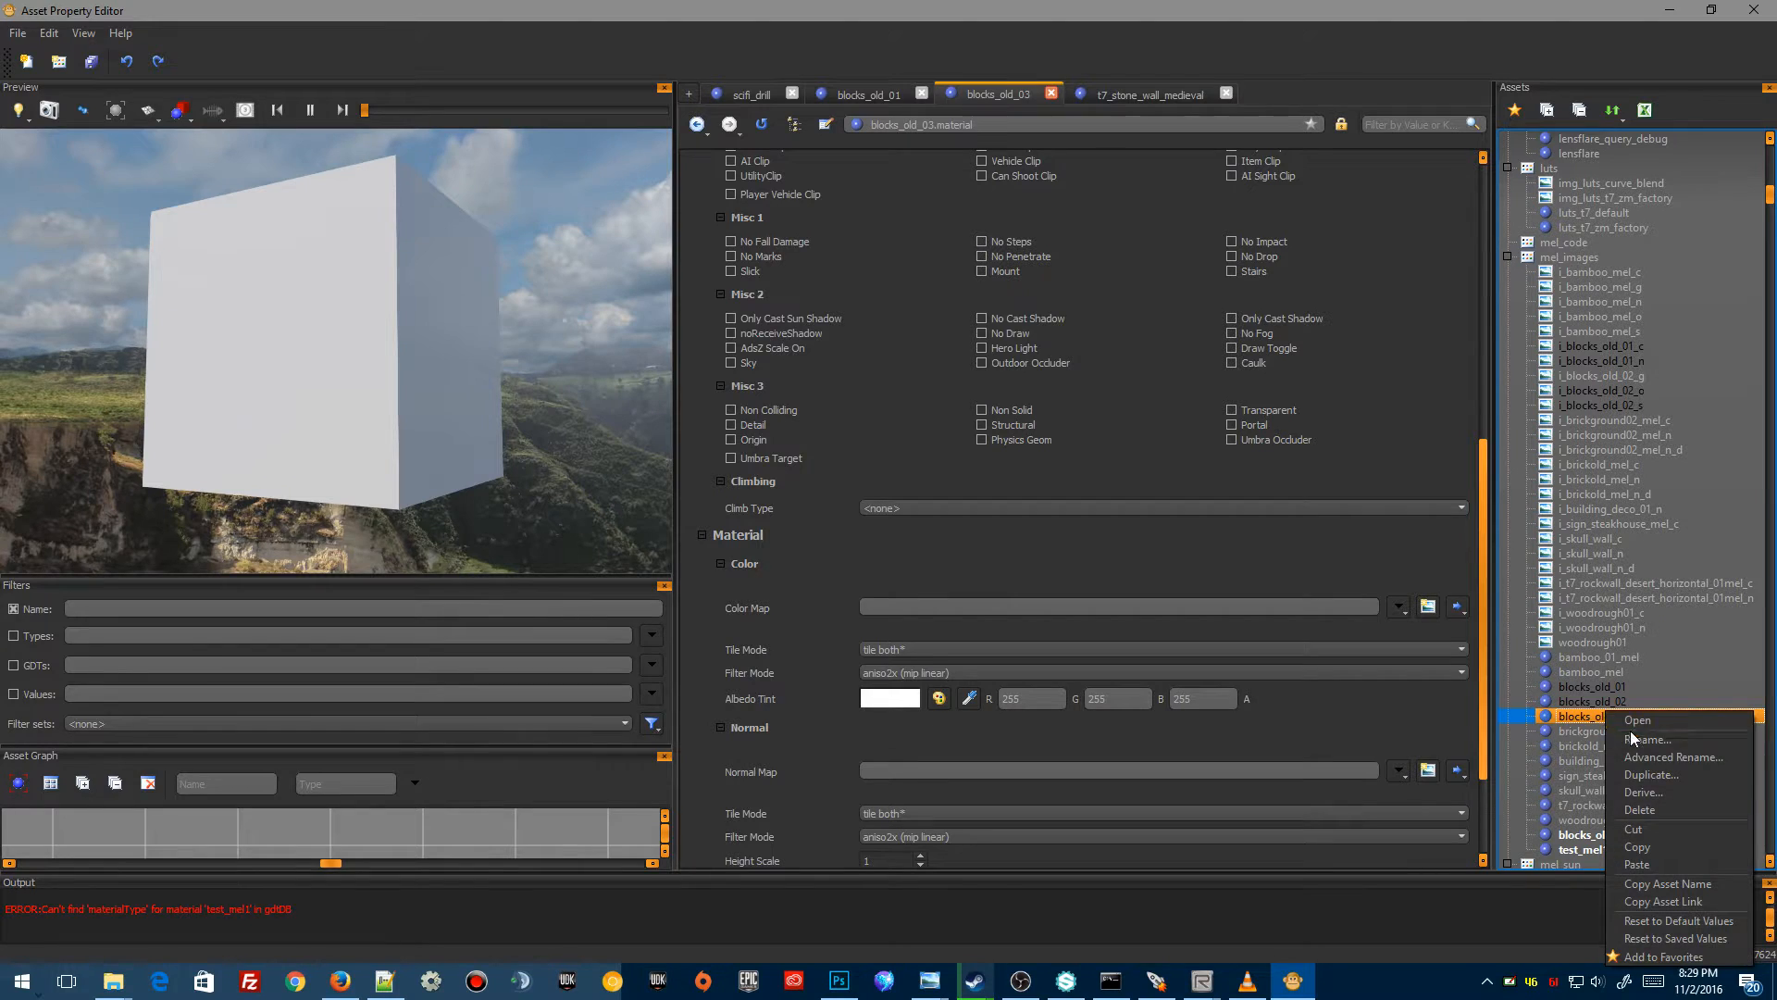
click(1642, 805)
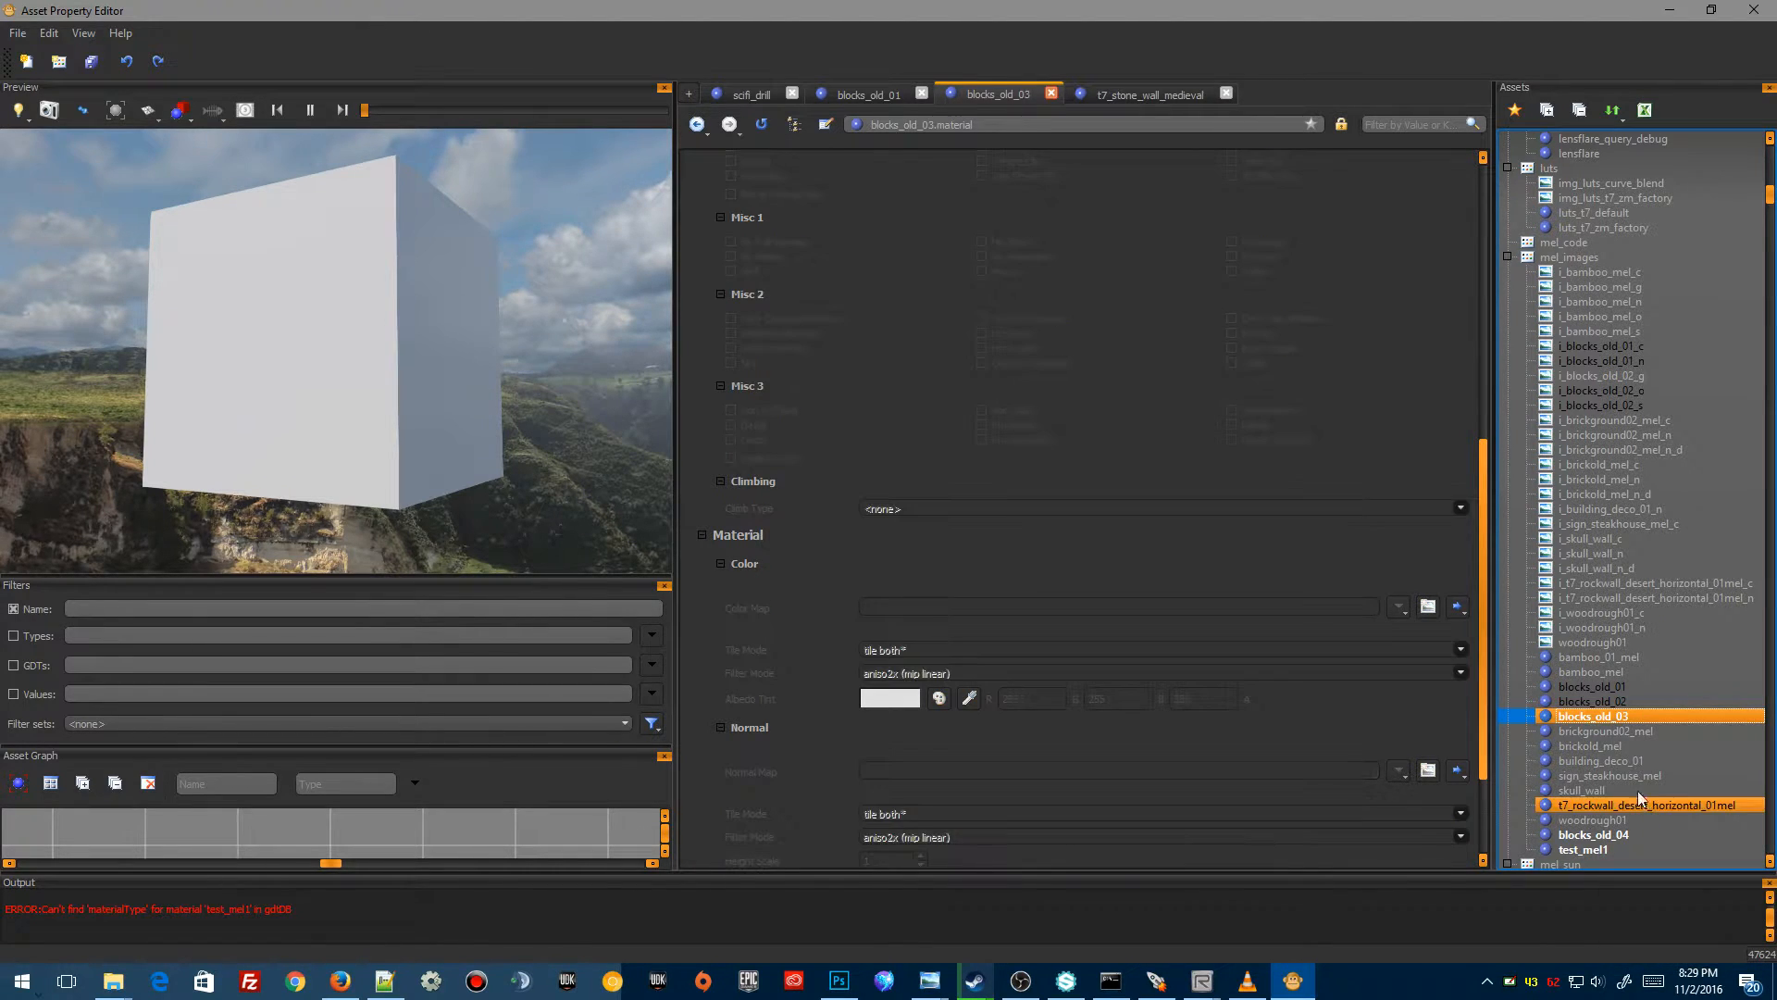
right_click(1590, 258)
click(1610, 302)
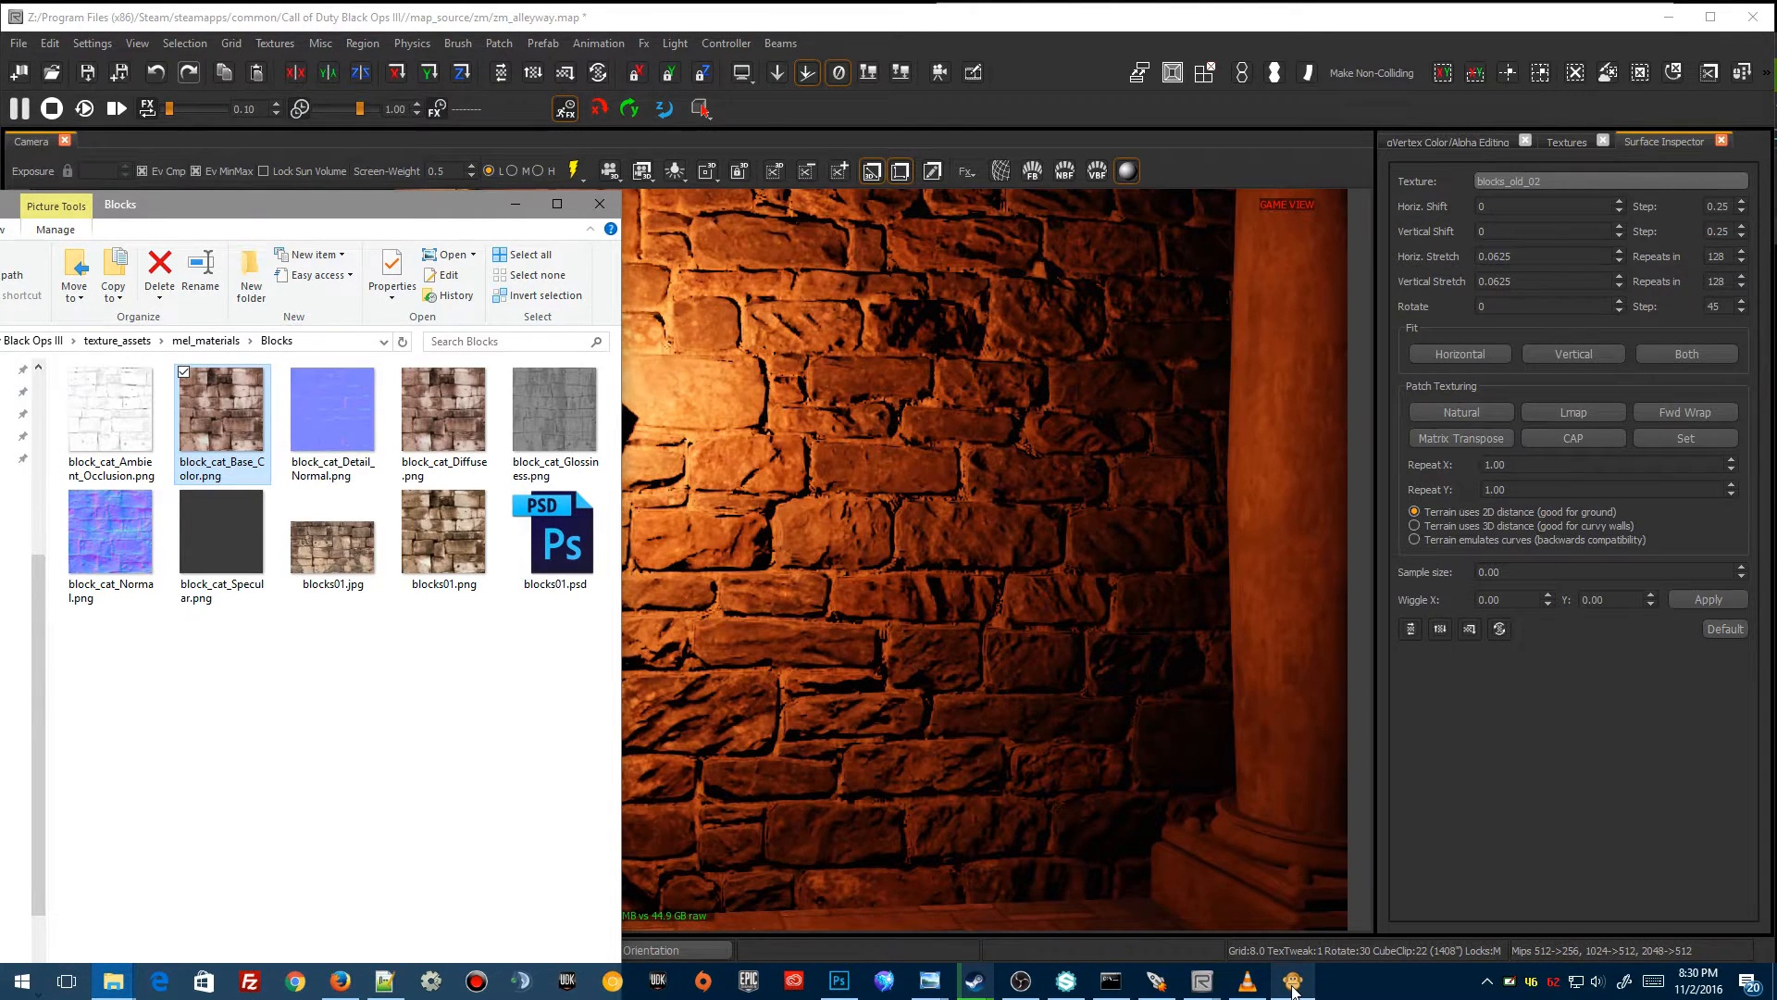
Switch back to Asset Property Editor and examine the t7_stone_wall_medieval material's category, color, normal and gloss settings
click(1293, 987)
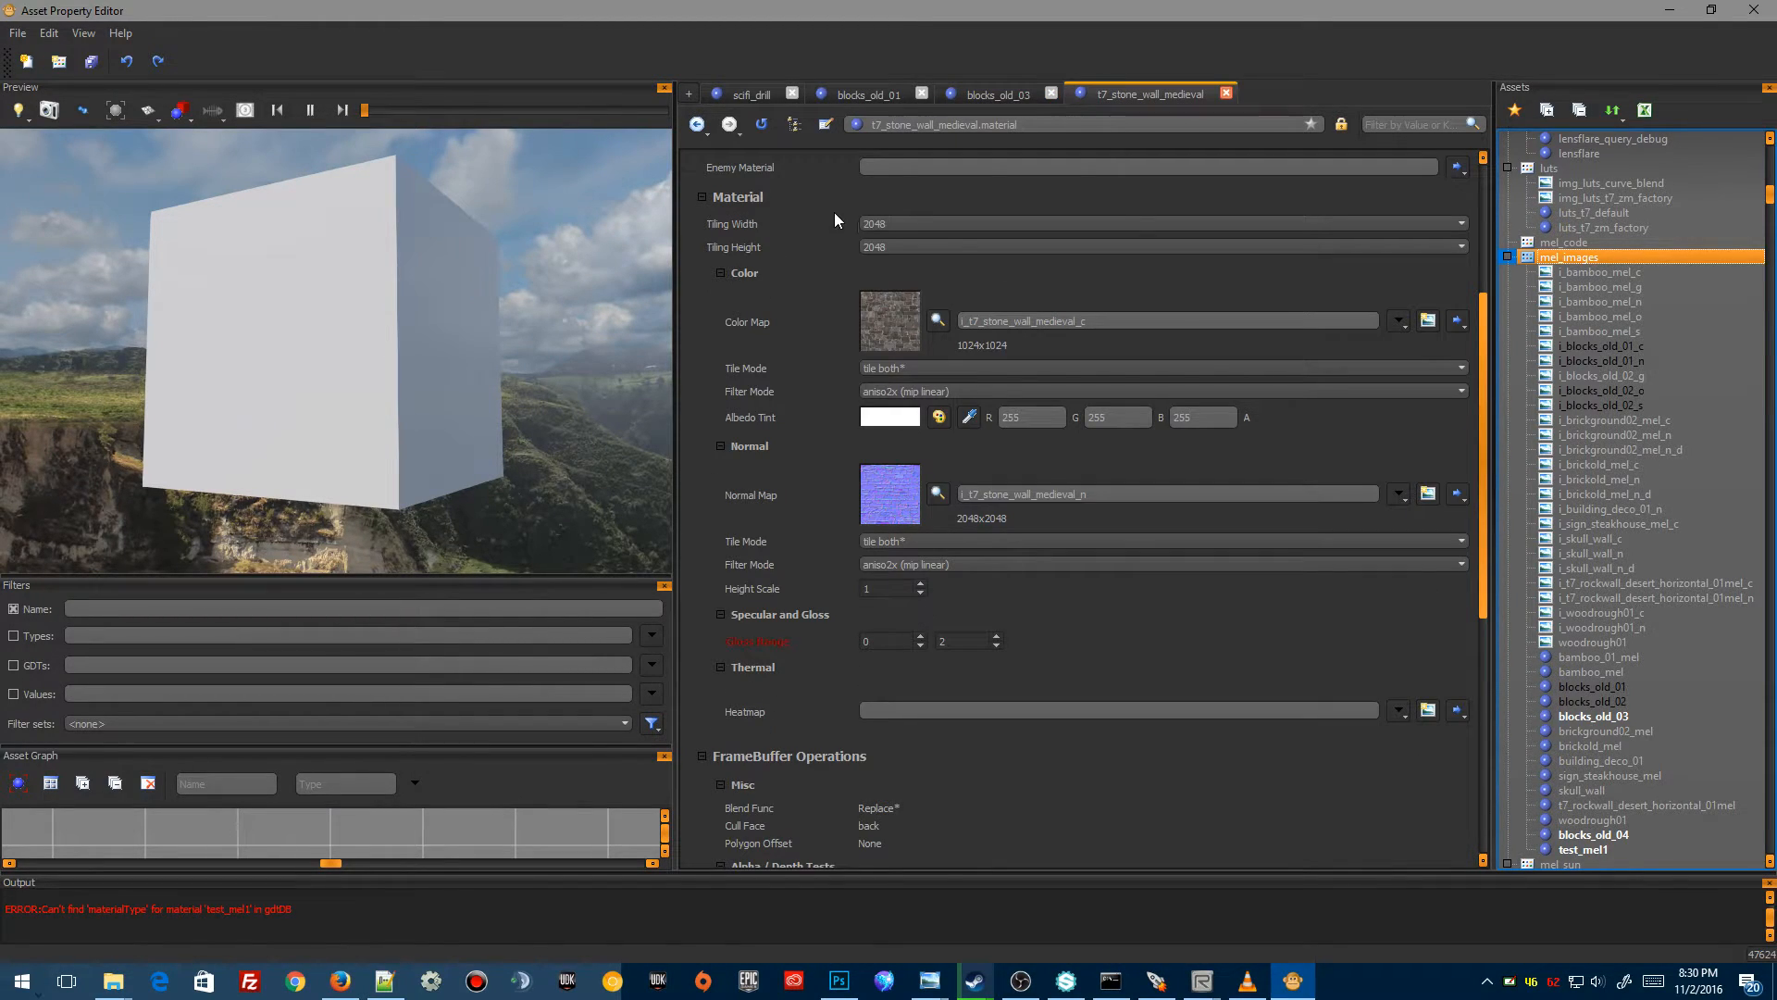
scroll(836, 209, up, 3)
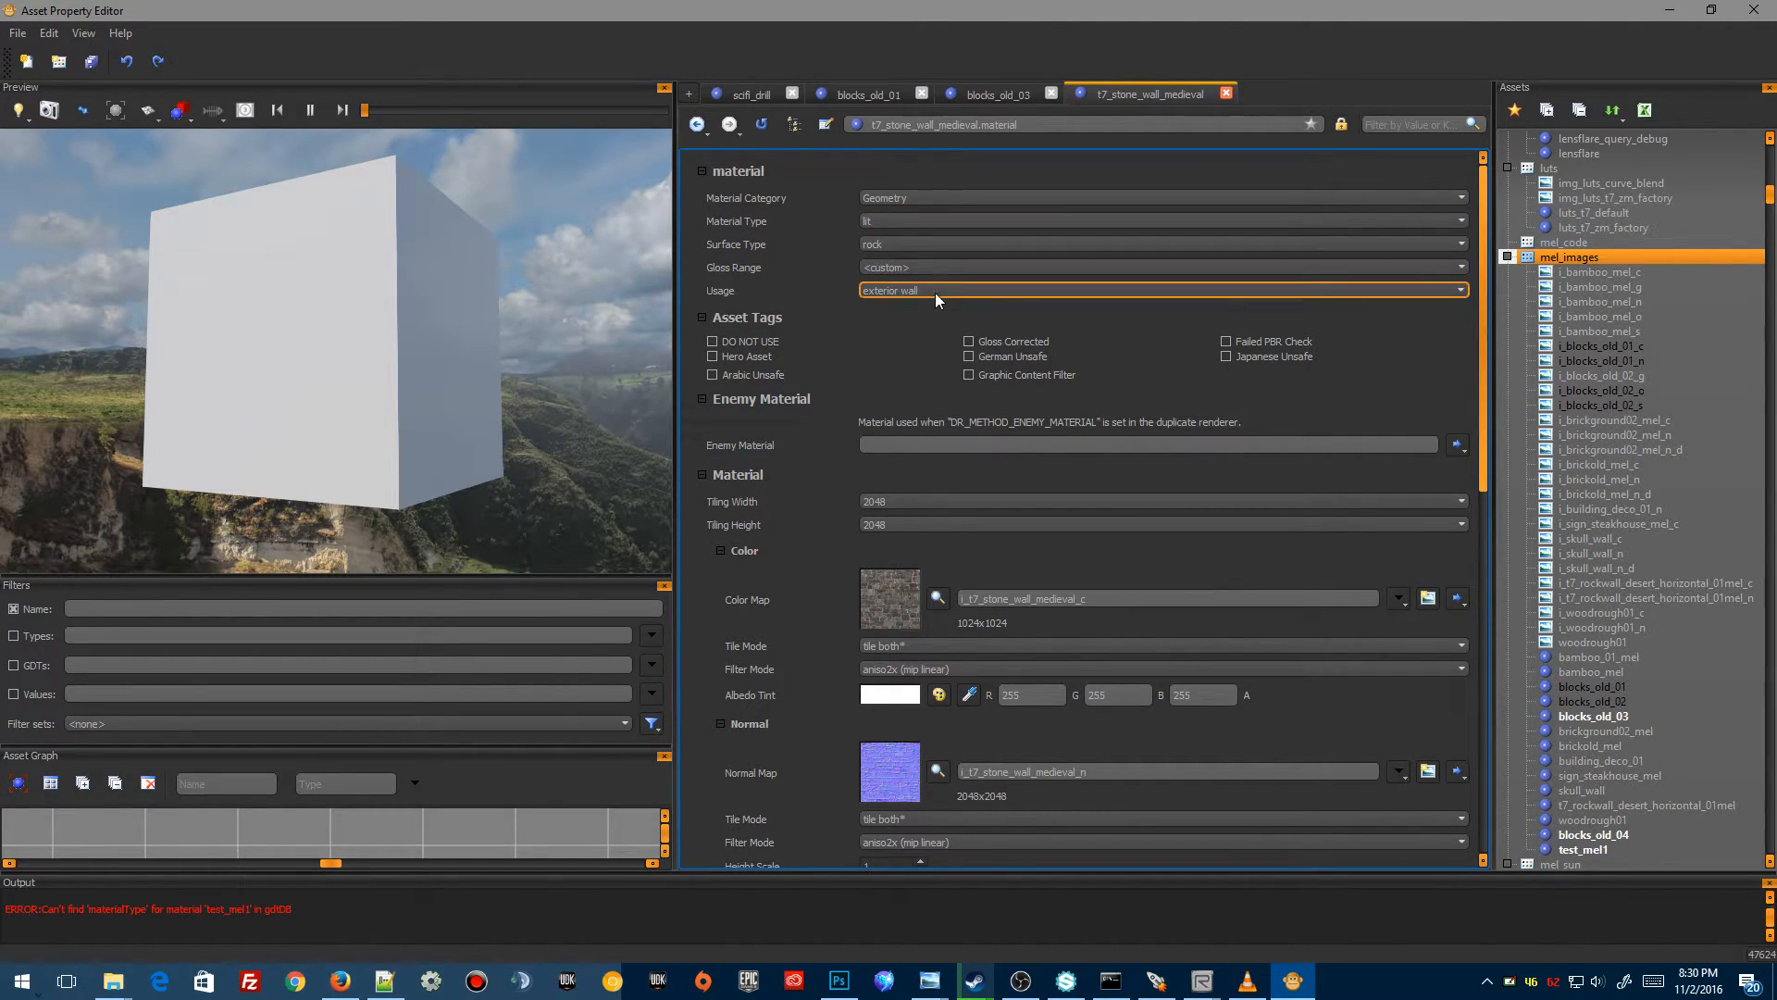
scroll(820, 584, down, 4)
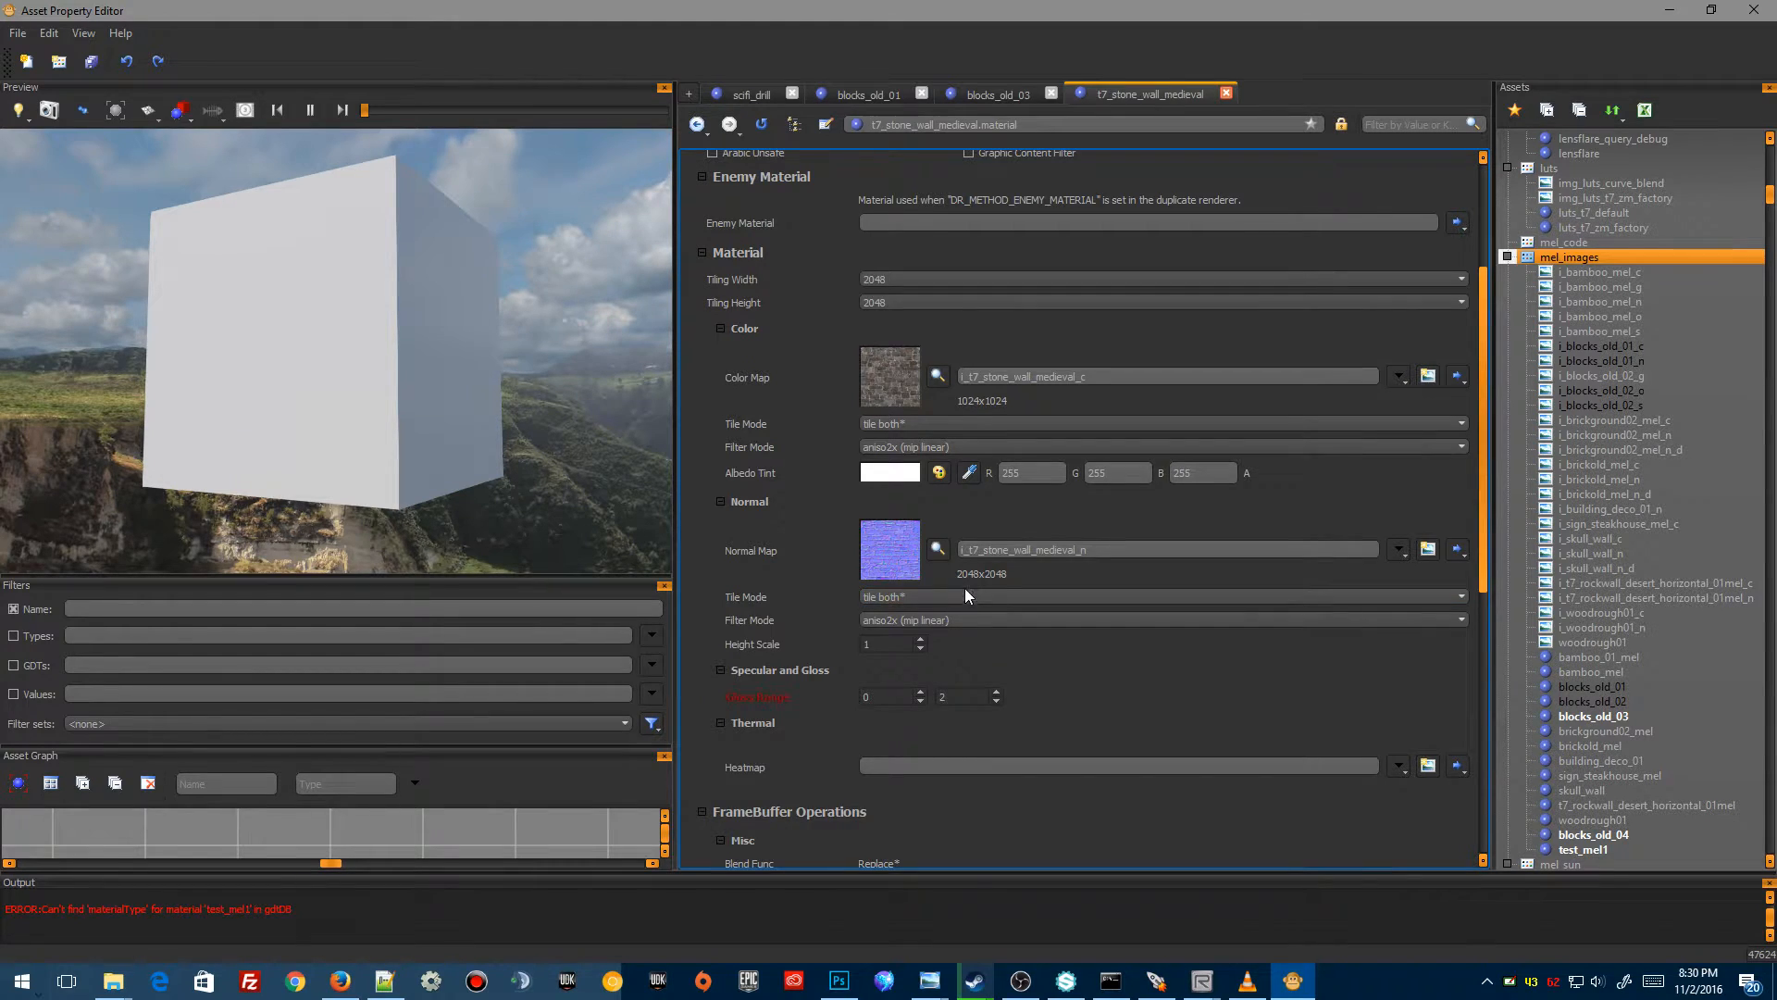
scroll(964, 587, down, 6)
scroll(958, 630, down, 4)
scroll(955, 641, up, 11)
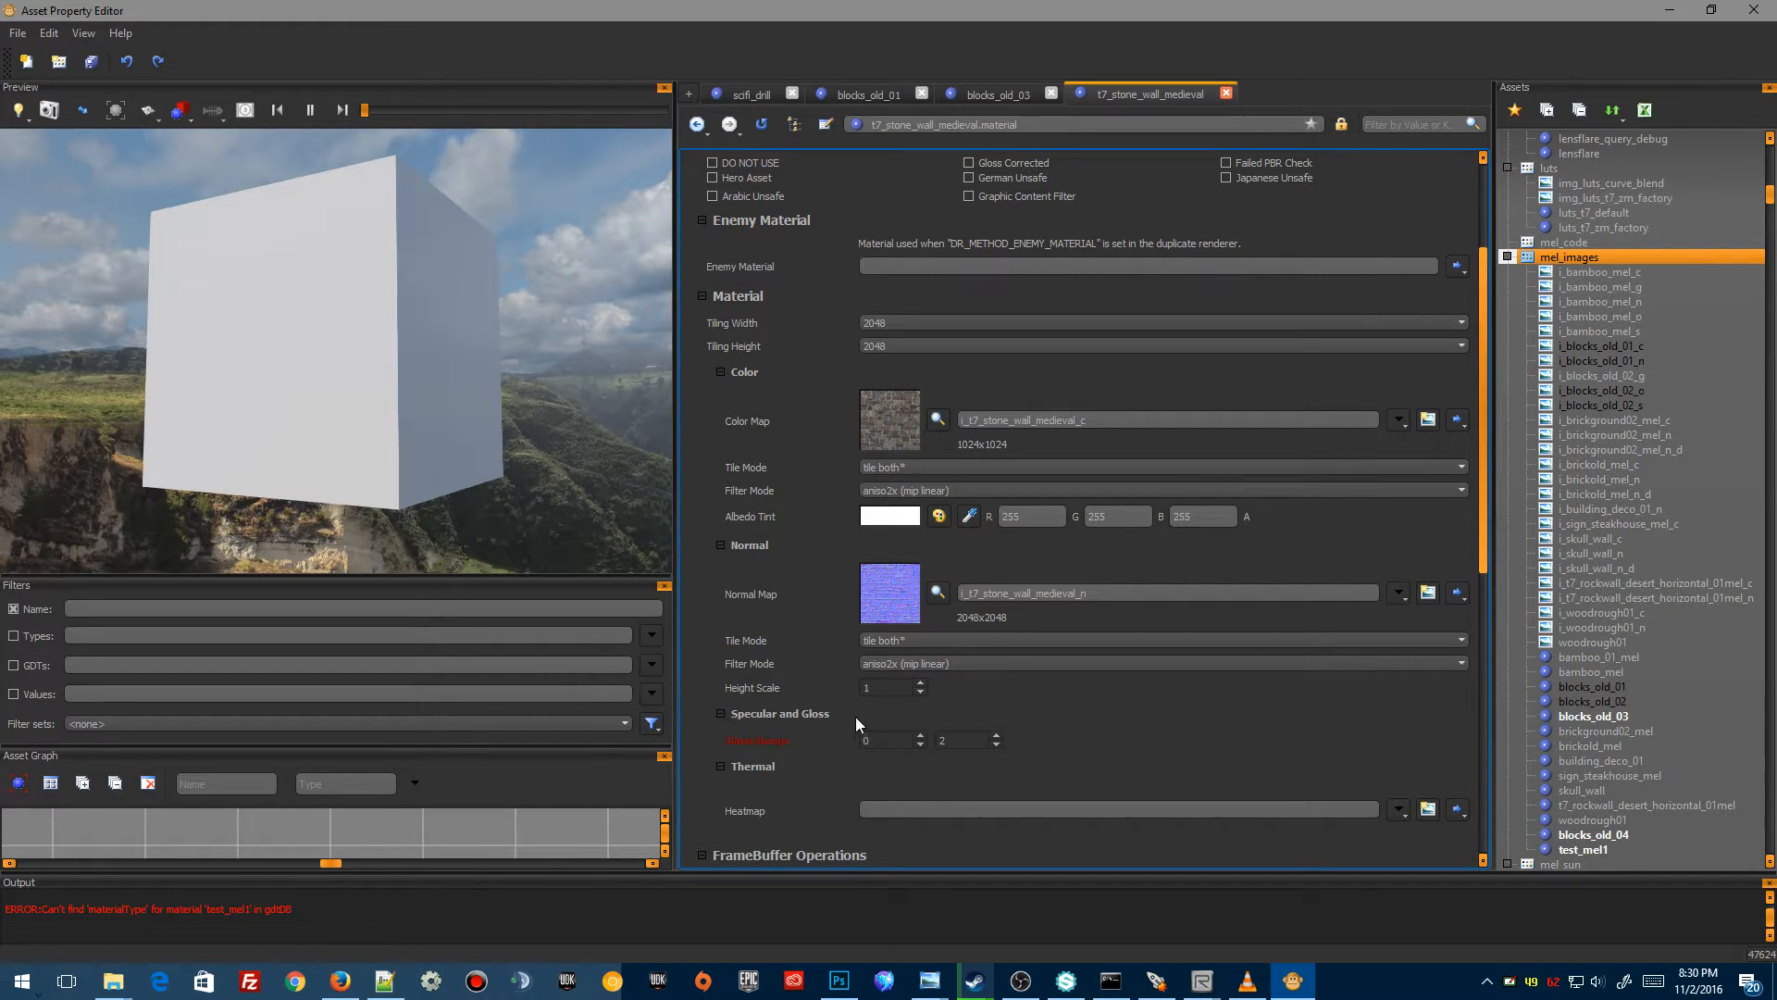
scroll(960, 374, up, 3)
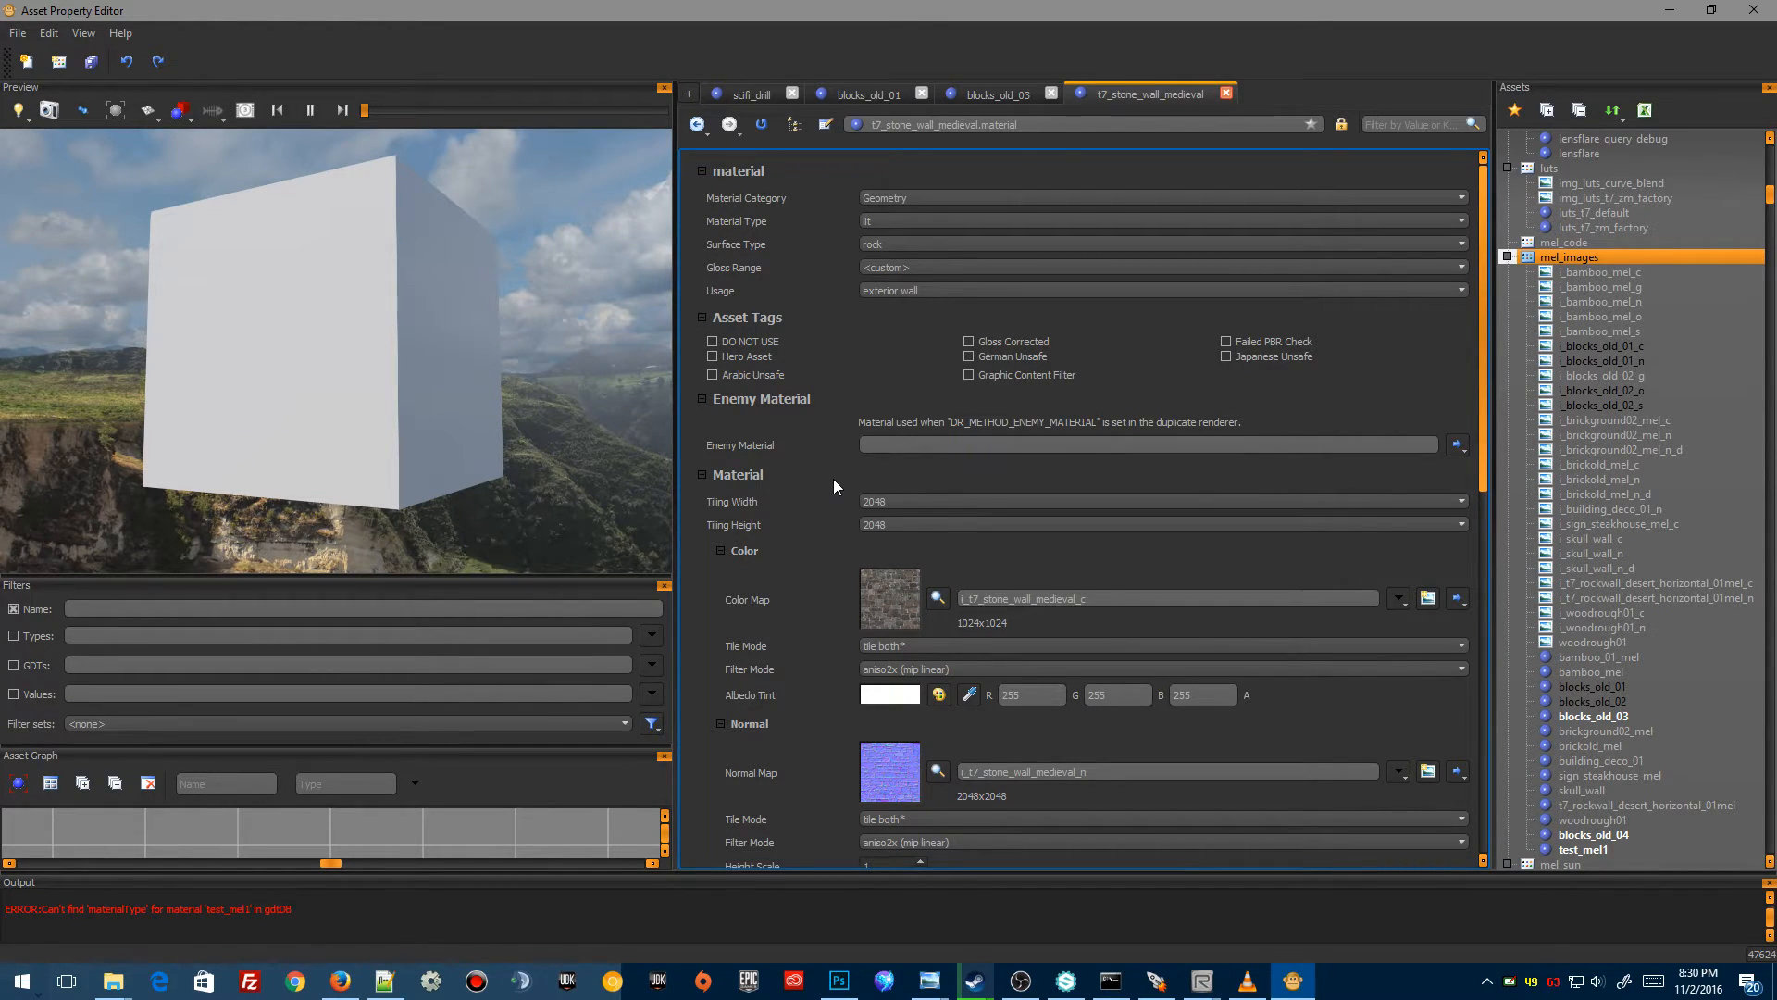
Switch to the Radiant map editor and examine the torch-lit stone and block walls of zm_alleyway from near and far
click(1201, 981)
click(1089, 912)
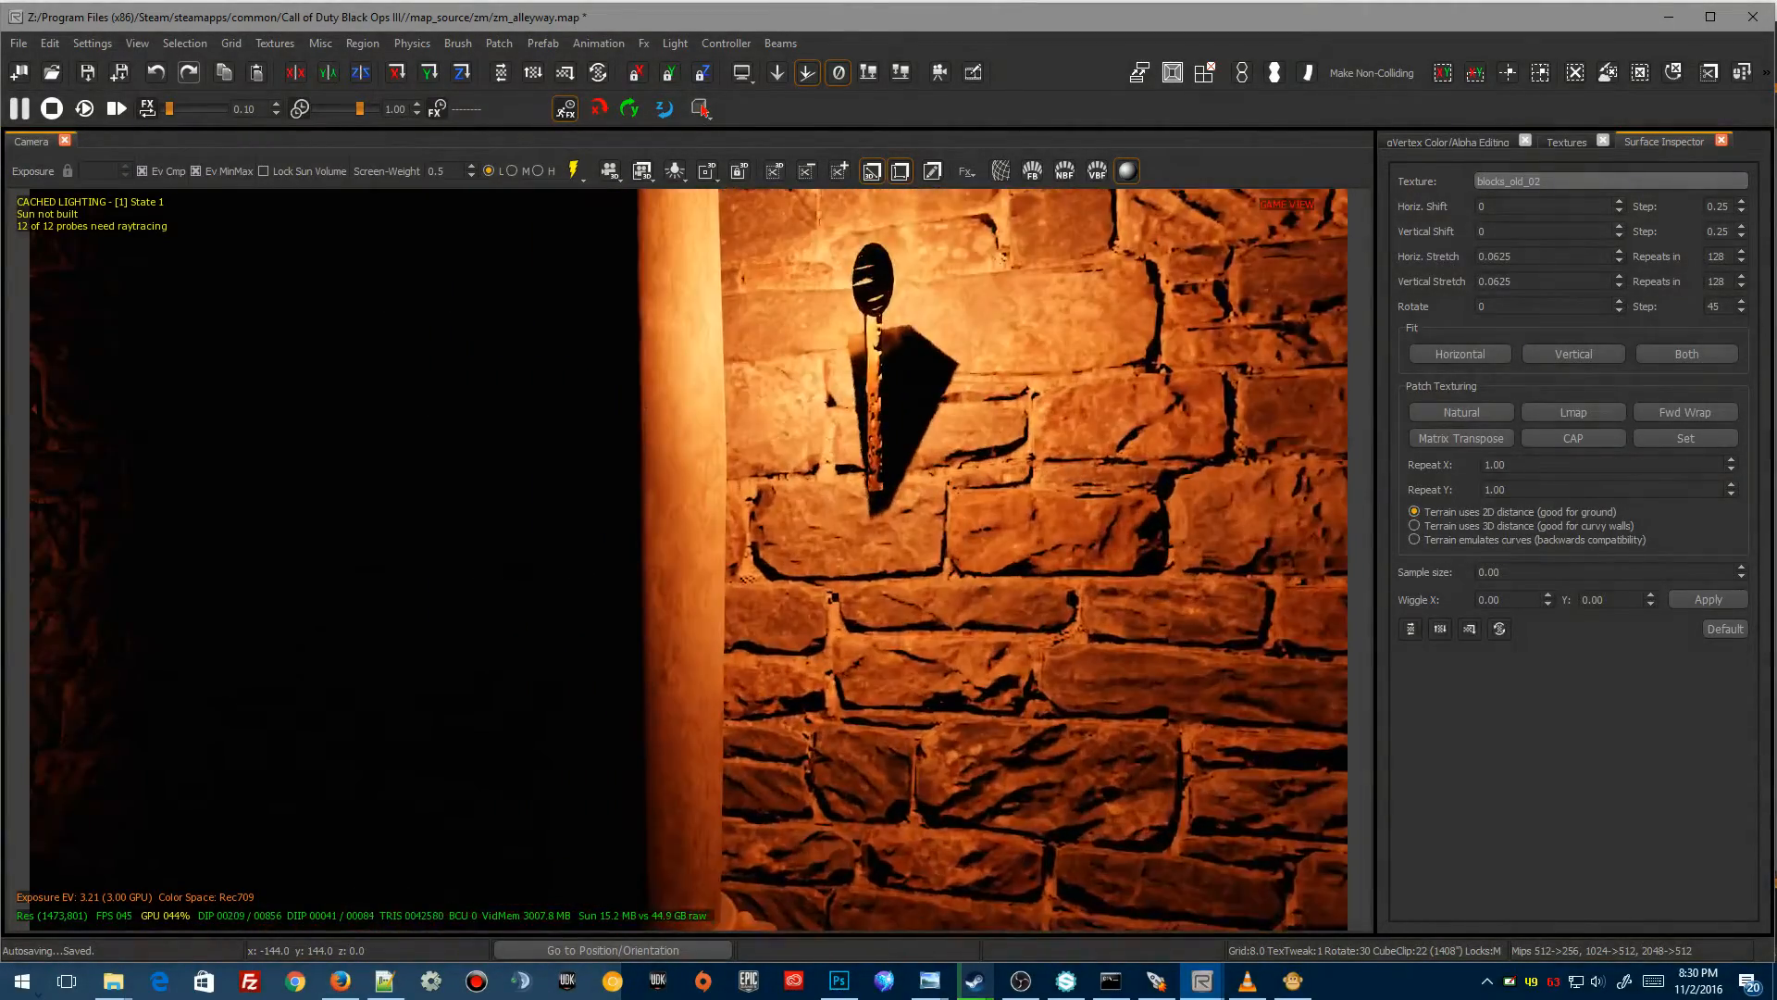
key(w)
right_drag(689, 559, 823, 435)
key(s)
right_drag(944, 668, 930, 668)
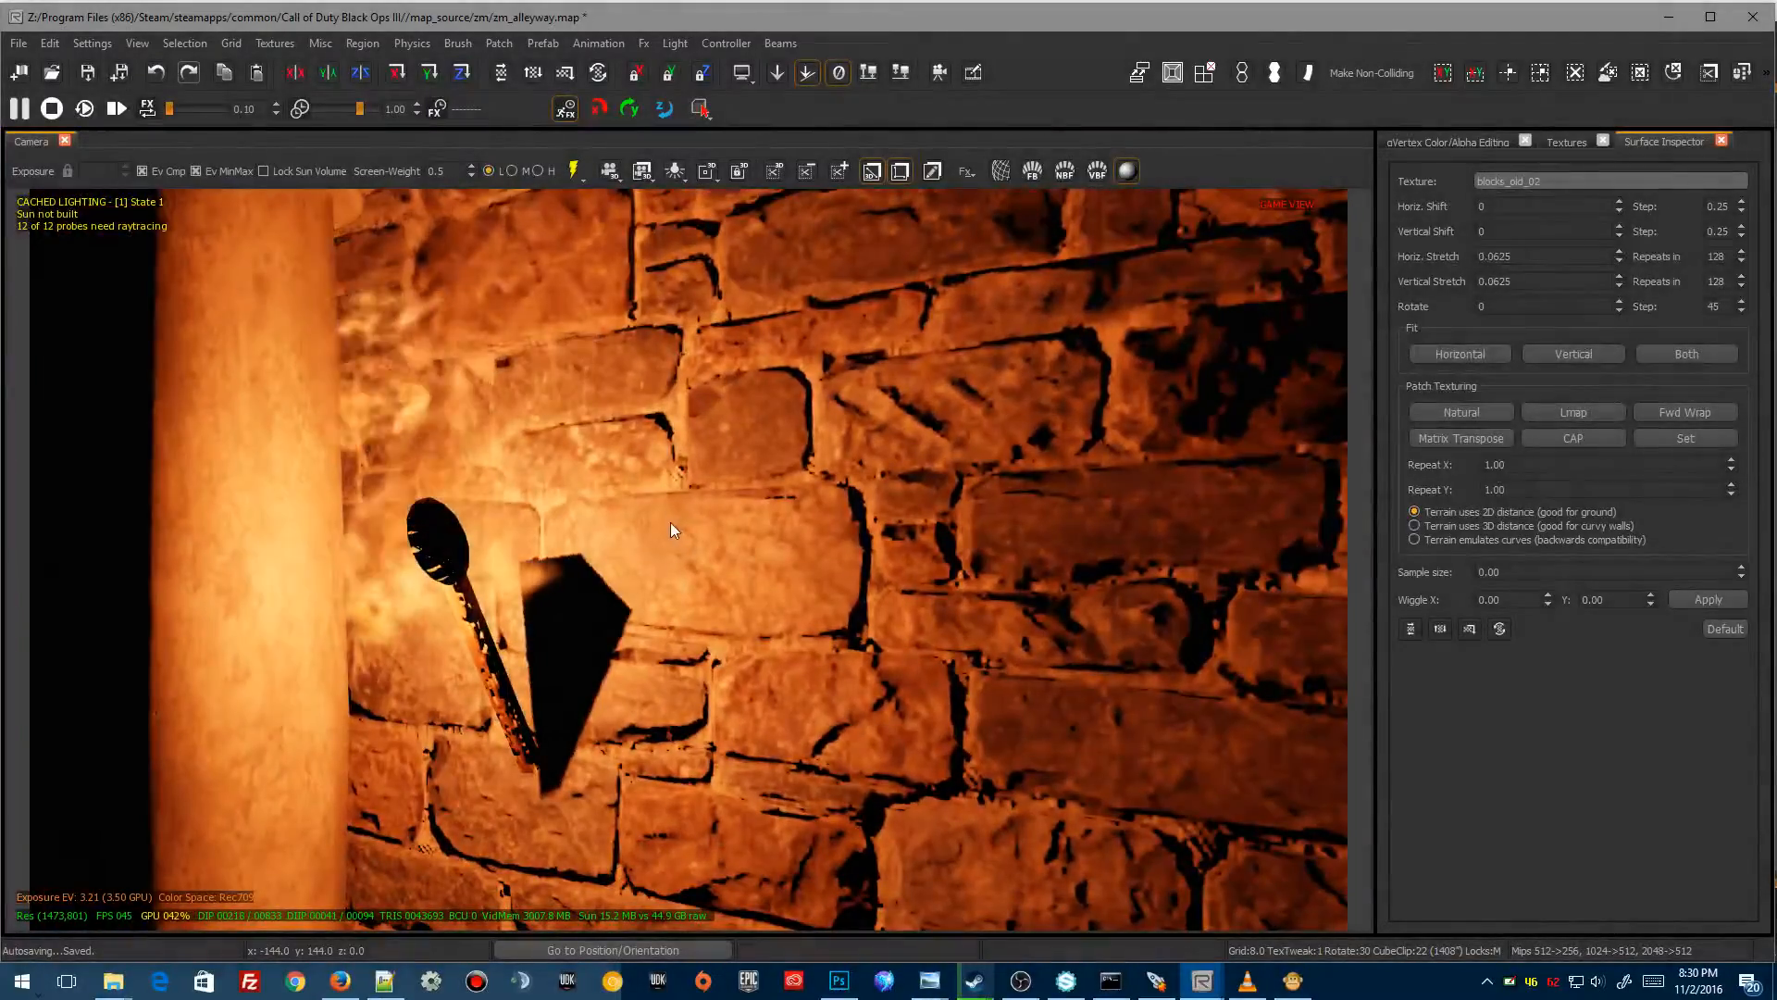
key(w)
right_drag(713, 548, 759, 572)
key(w)
key(s)
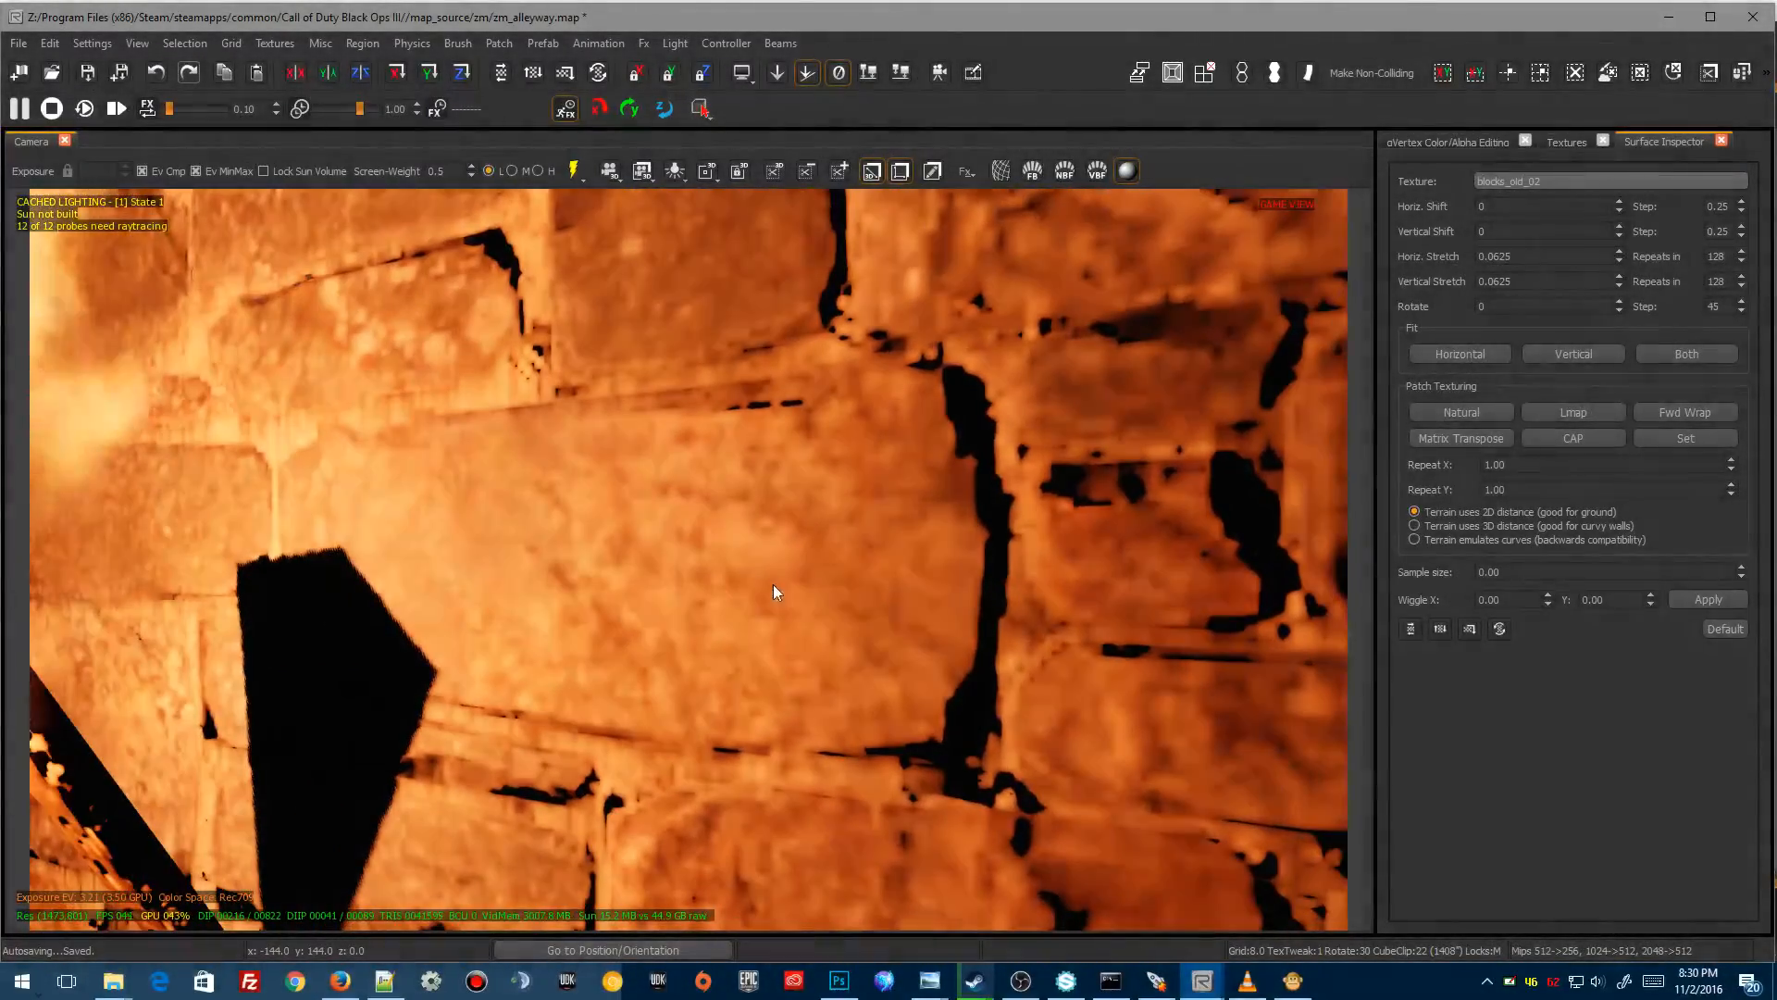
key(s)
mouse_move(729, 464)
right_down()
mouse_move(787, 461)
mouse_move(731, 500)
mouse_move(742, 474)
right_up()
key(s)
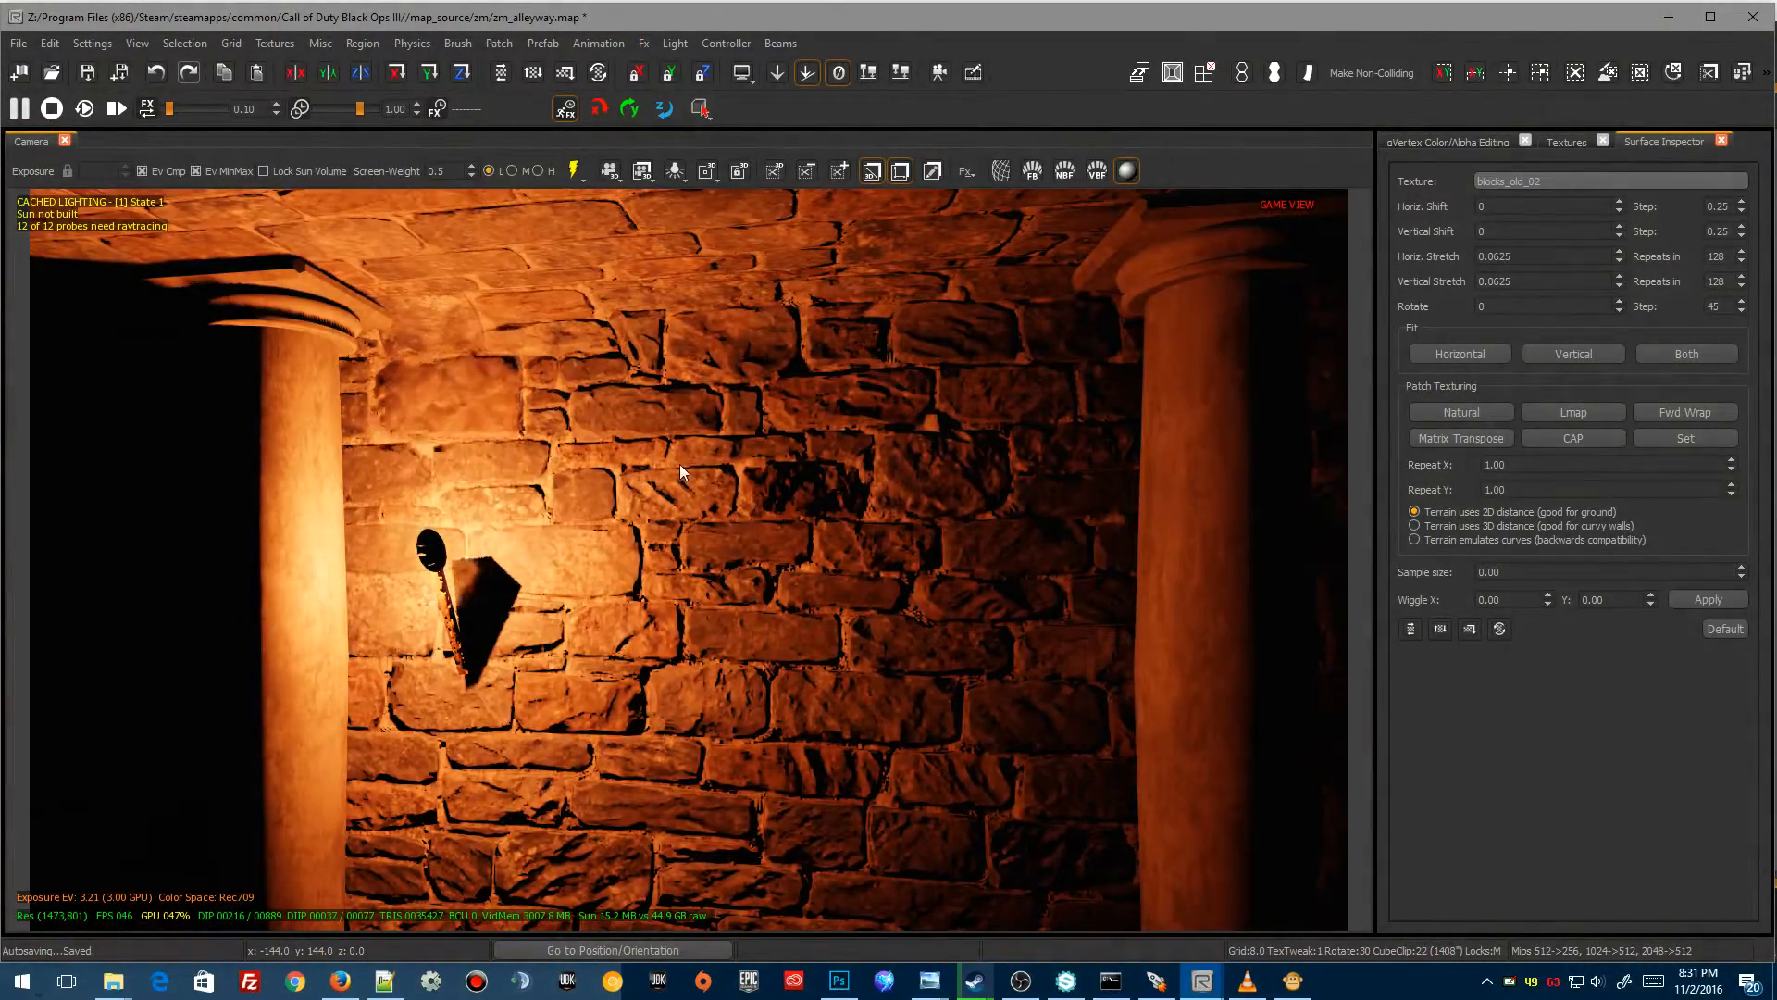
mouse_move(686, 594)
right_down()
mouse_move(706, 537)
mouse_move(654, 595)
right_up()
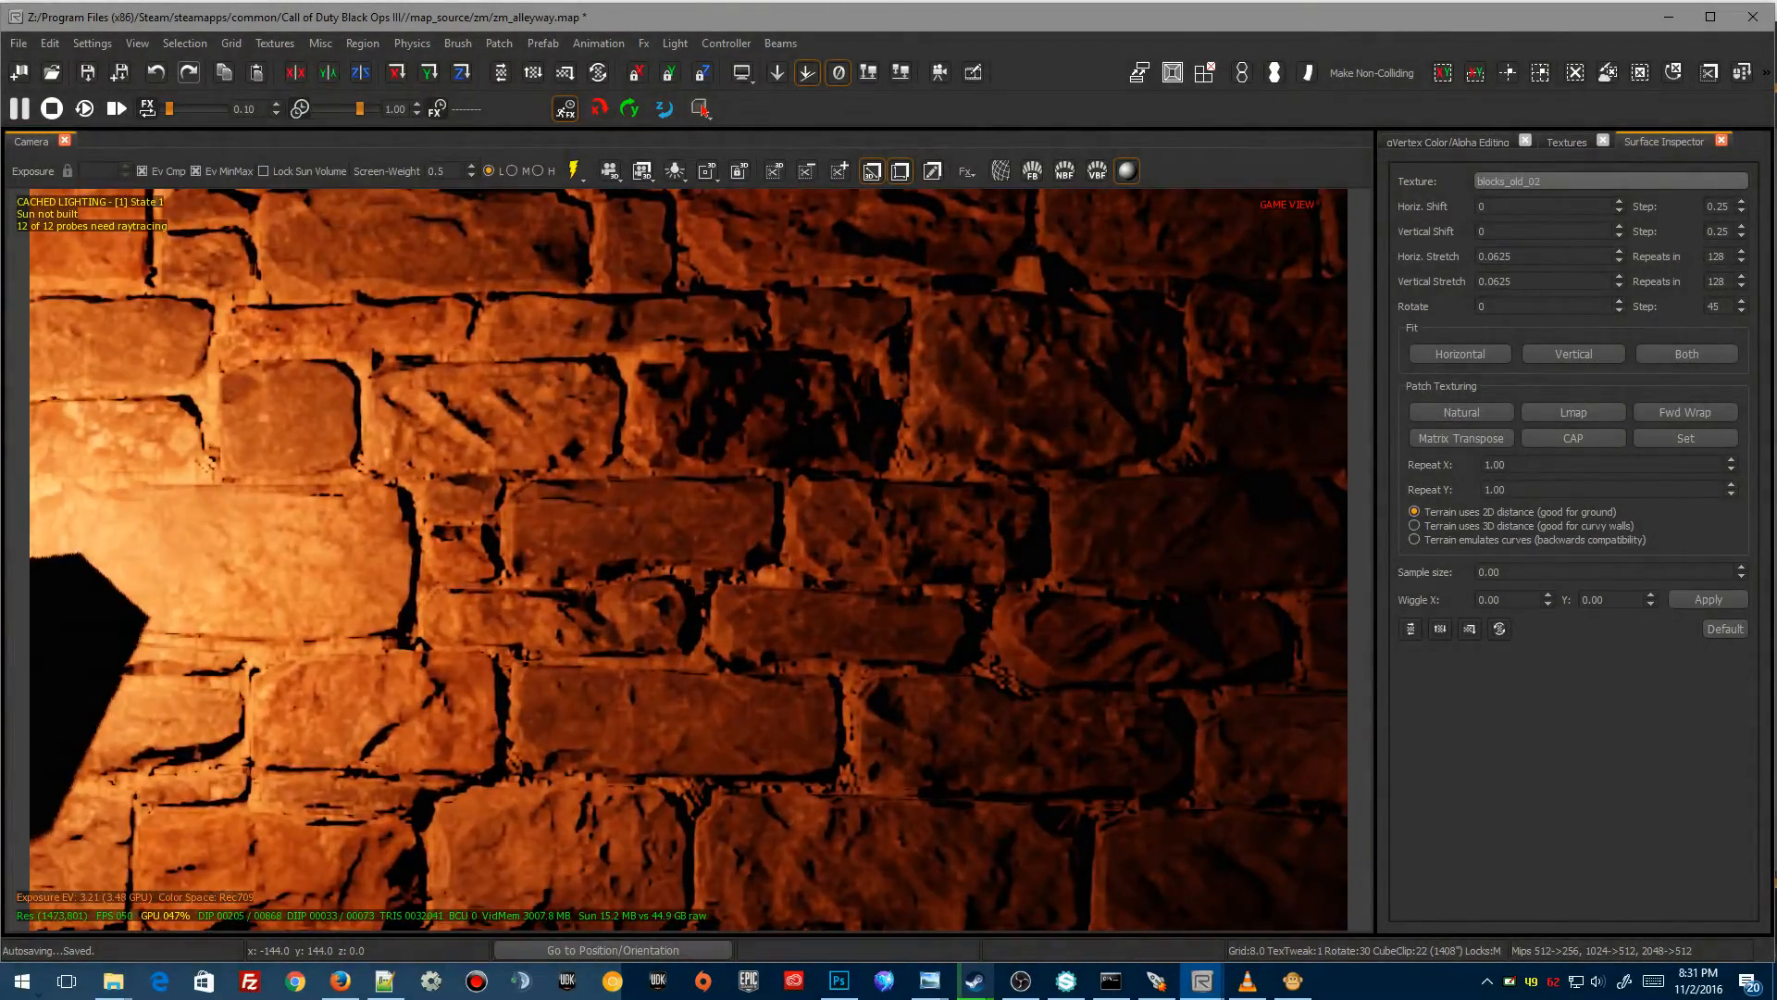
right_drag(546, 554, 596, 539)
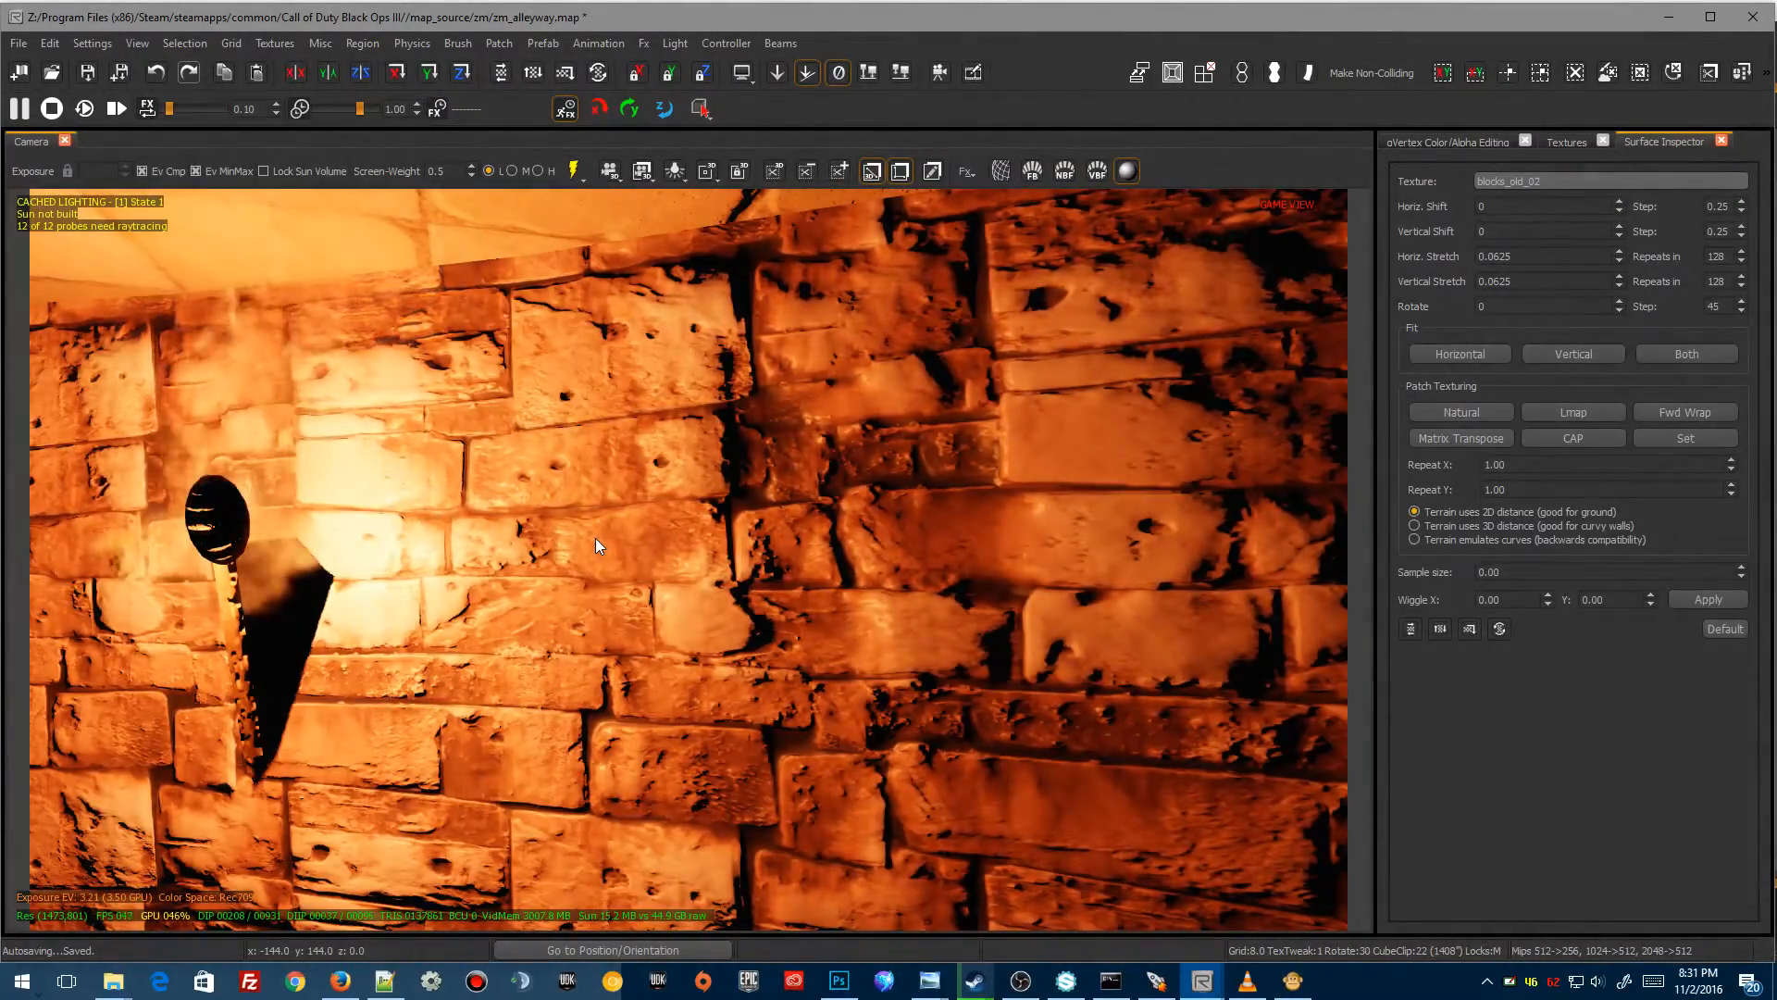
Select the curved wall patch and apply Lmap patch texturing to it
right_drag(794, 561, 684, 450)
right_drag(786, 603, 981, 566)
shift+click(981, 566)
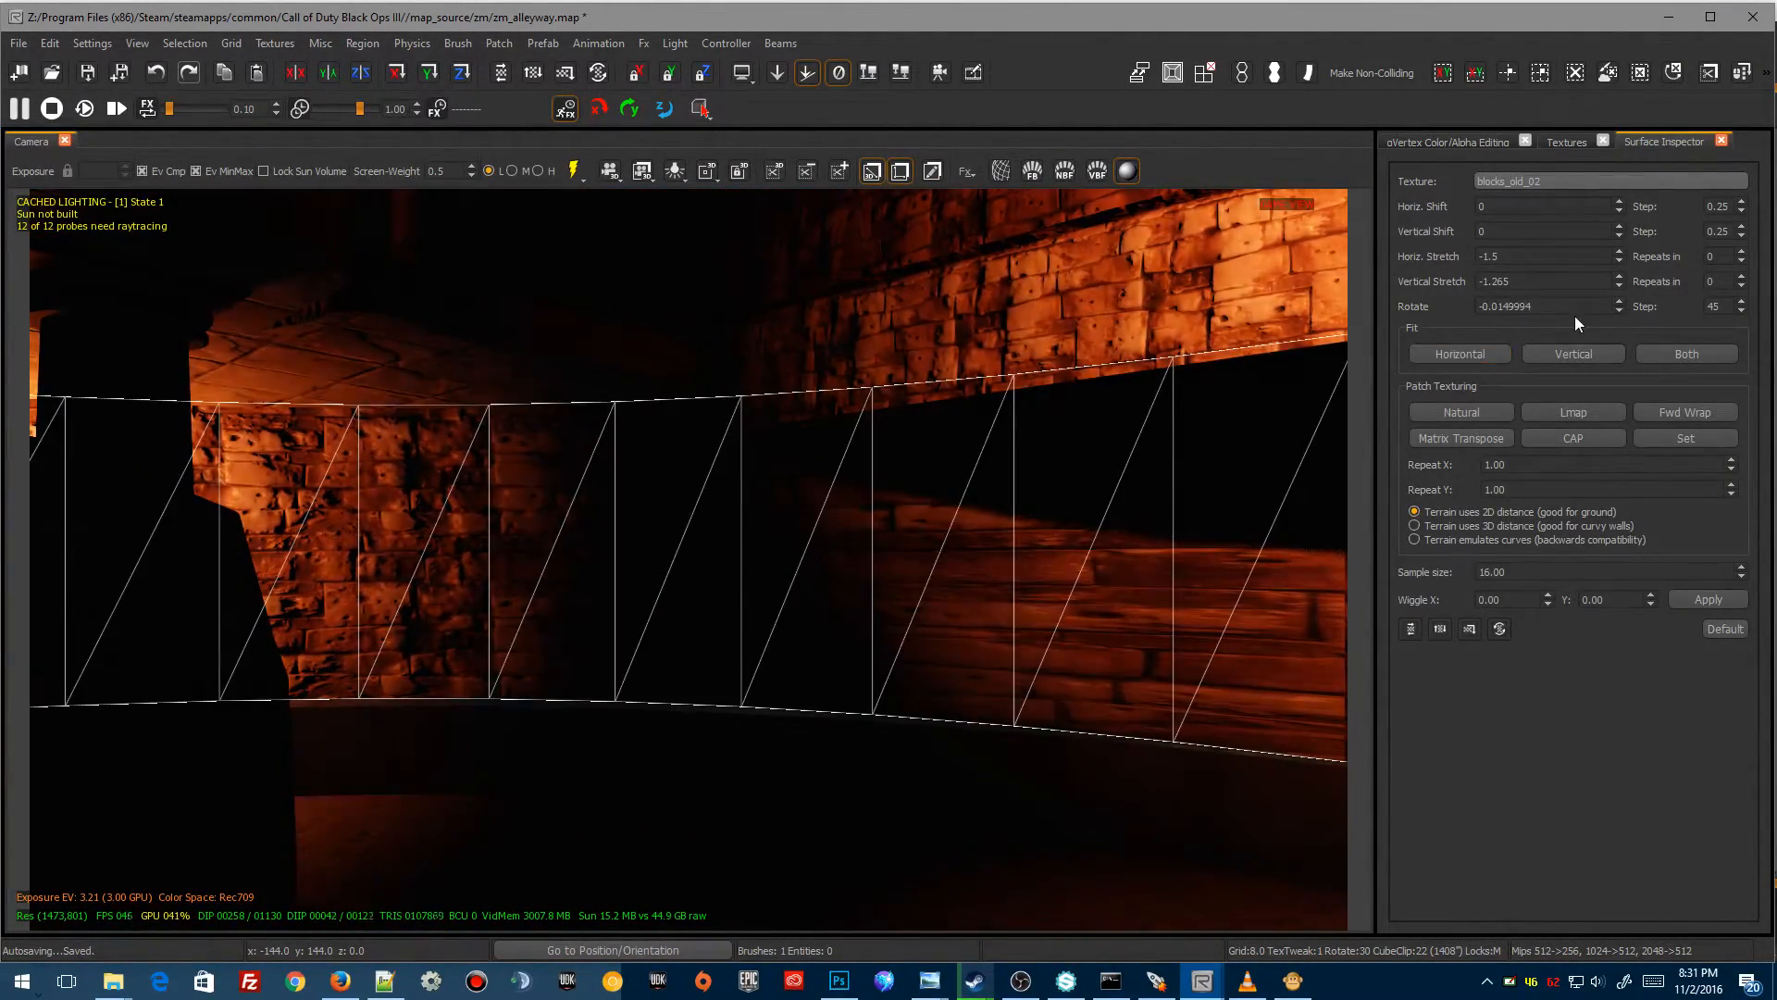
click(1580, 412)
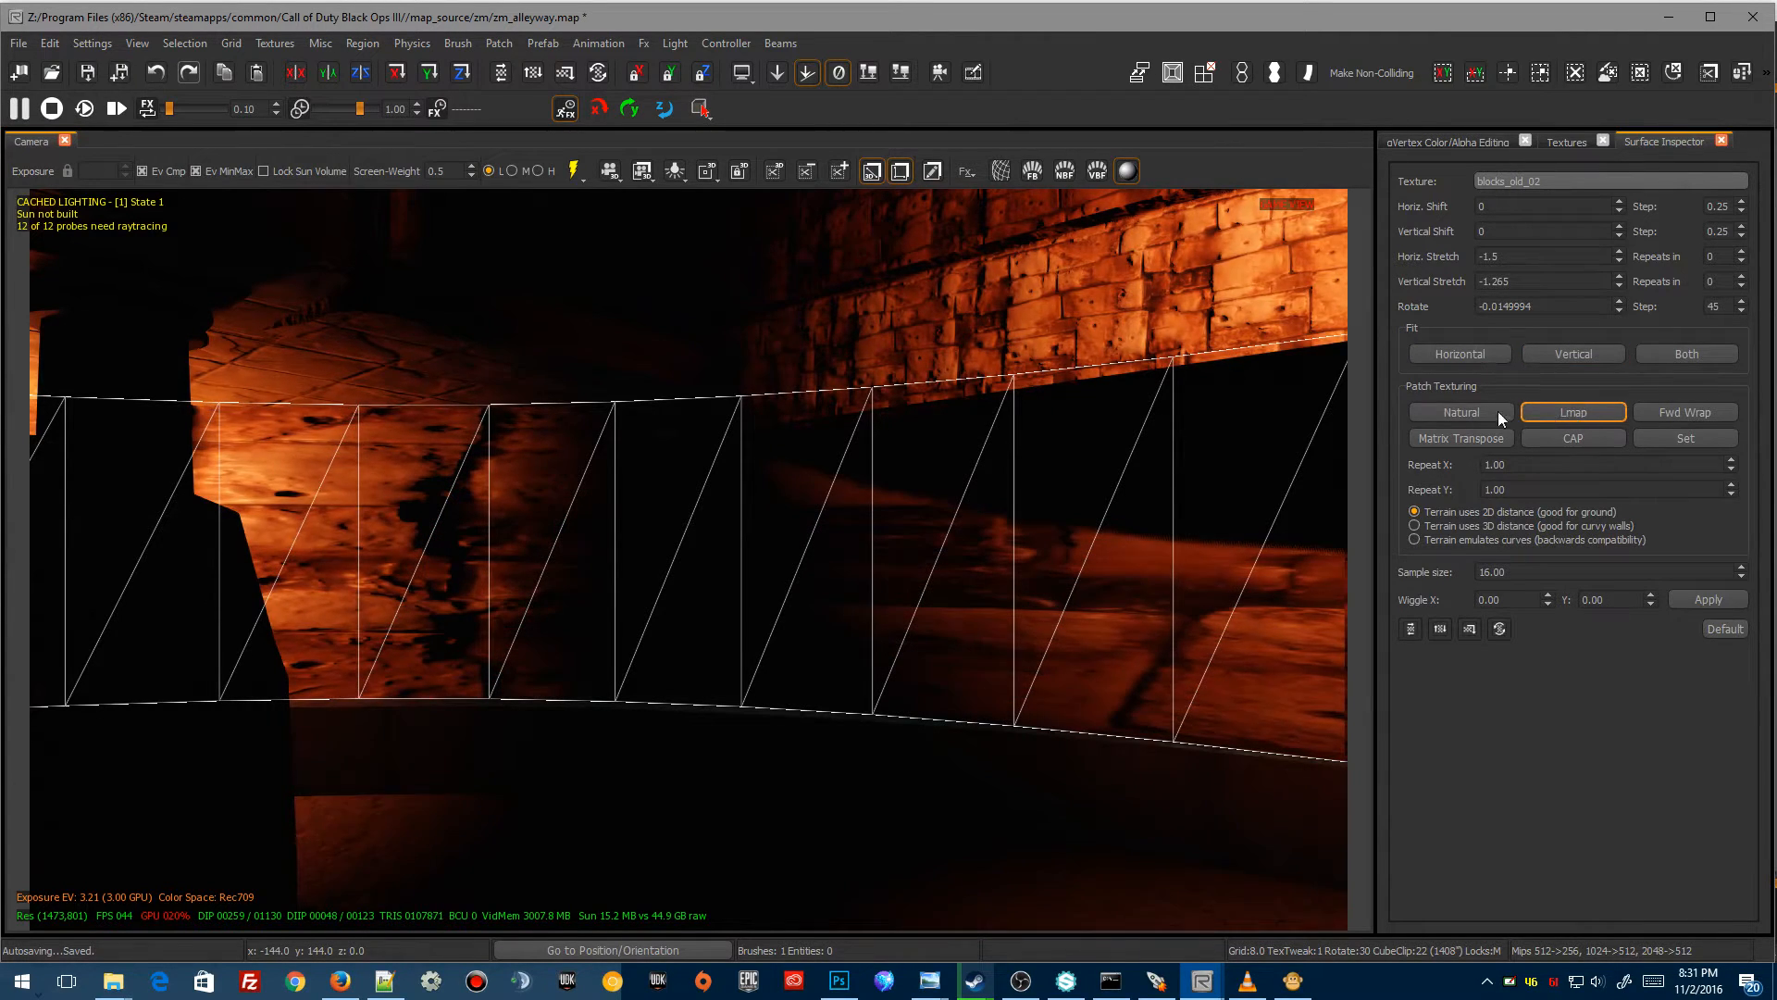
Apply Natural patch texturing to the selected curved wall and rotate its texture to 89.985 degrees
click(1457, 414)
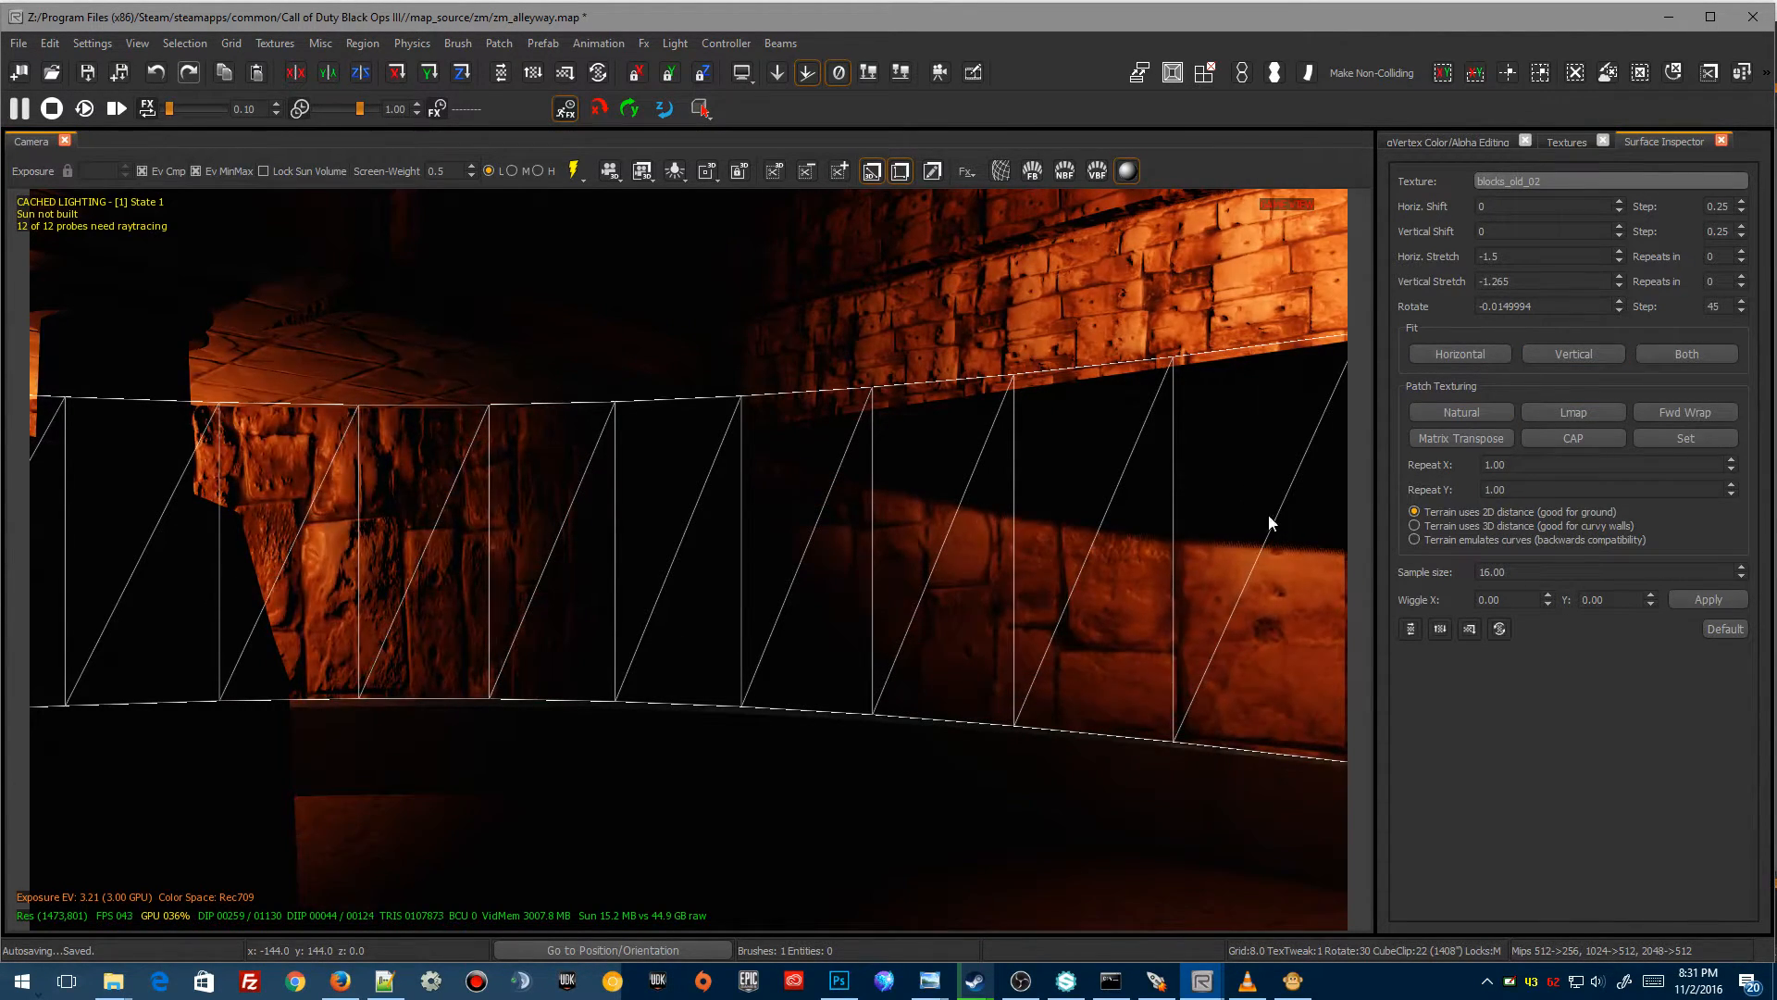
click(1619, 302)
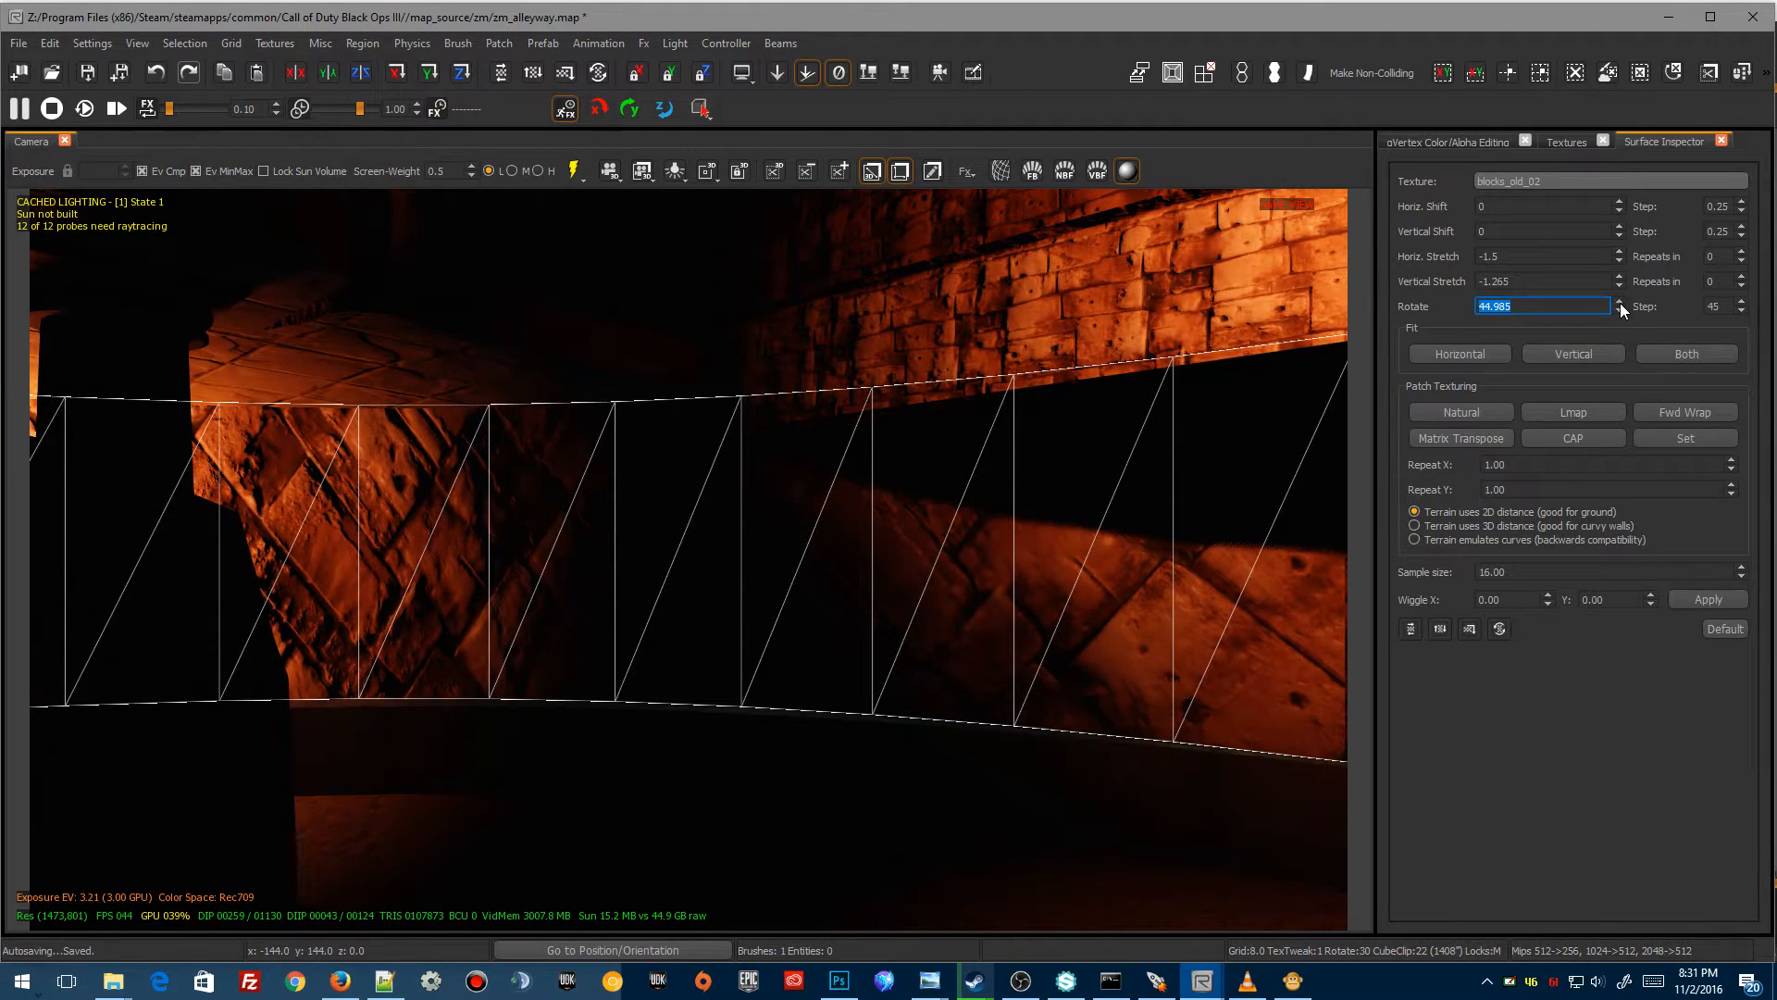
click(1620, 303)
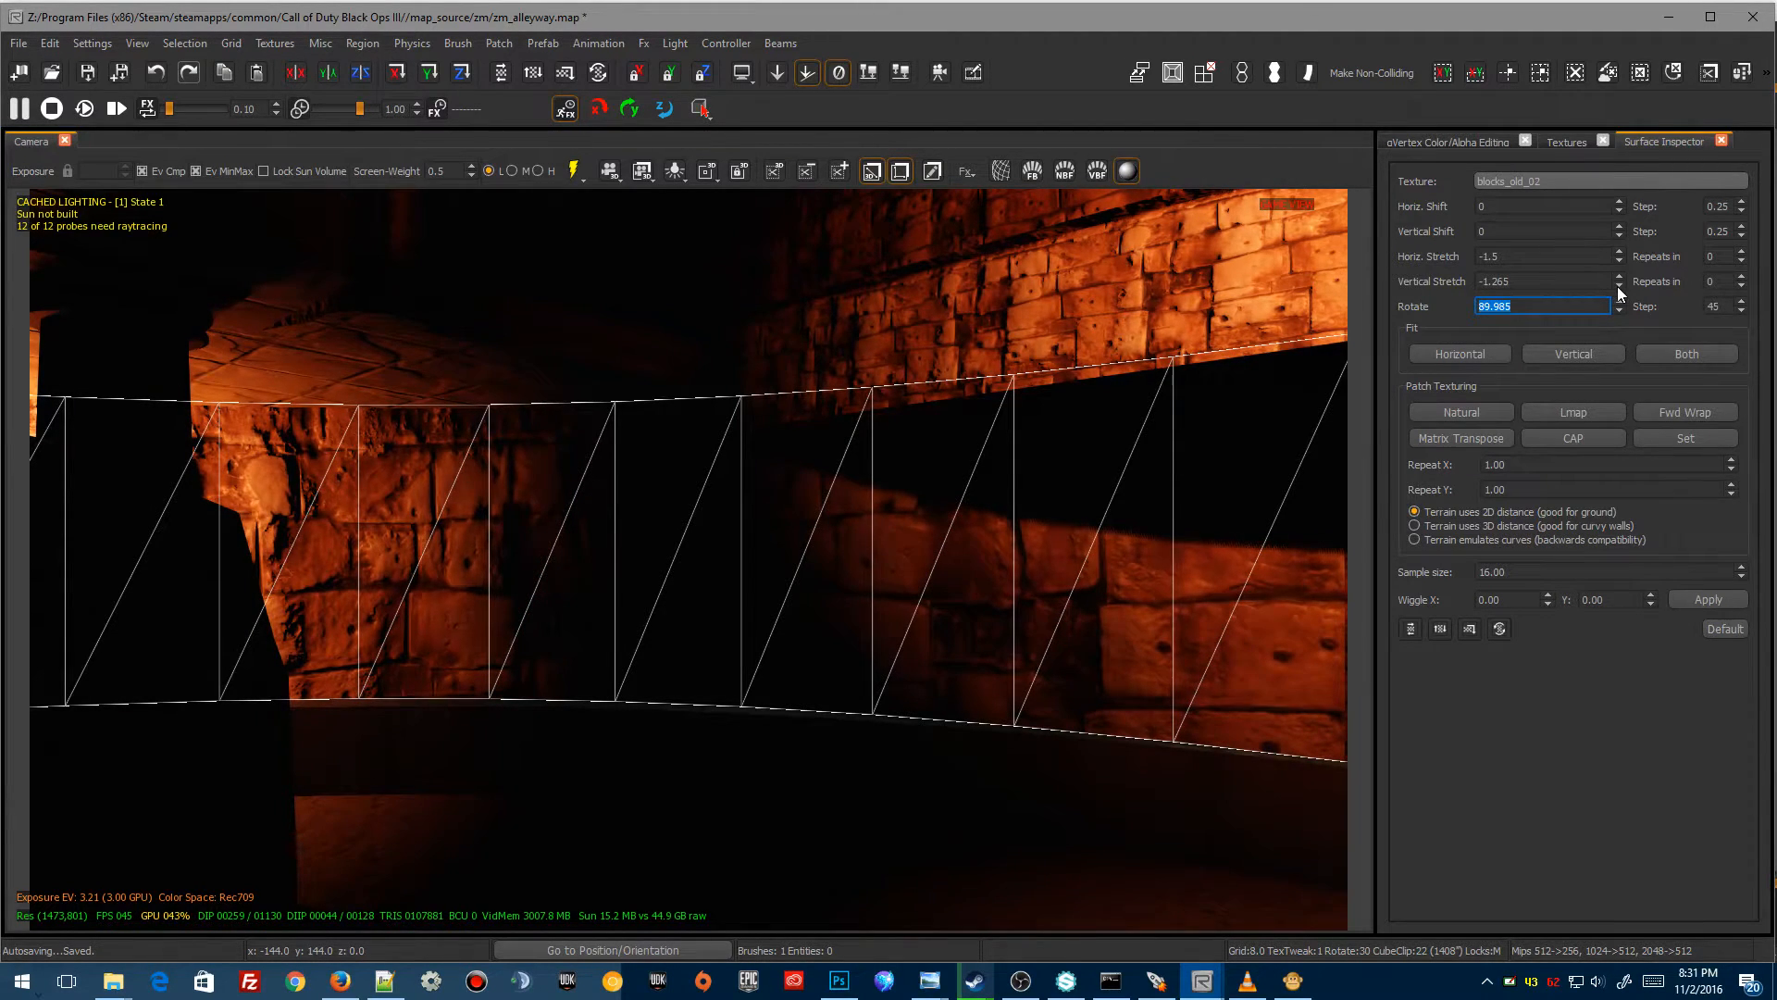
Set the vertical stretch of the curved wall's blocks_old_02 texture to -2.265
click(1619, 285)
click(1618, 285)
click(1619, 285)
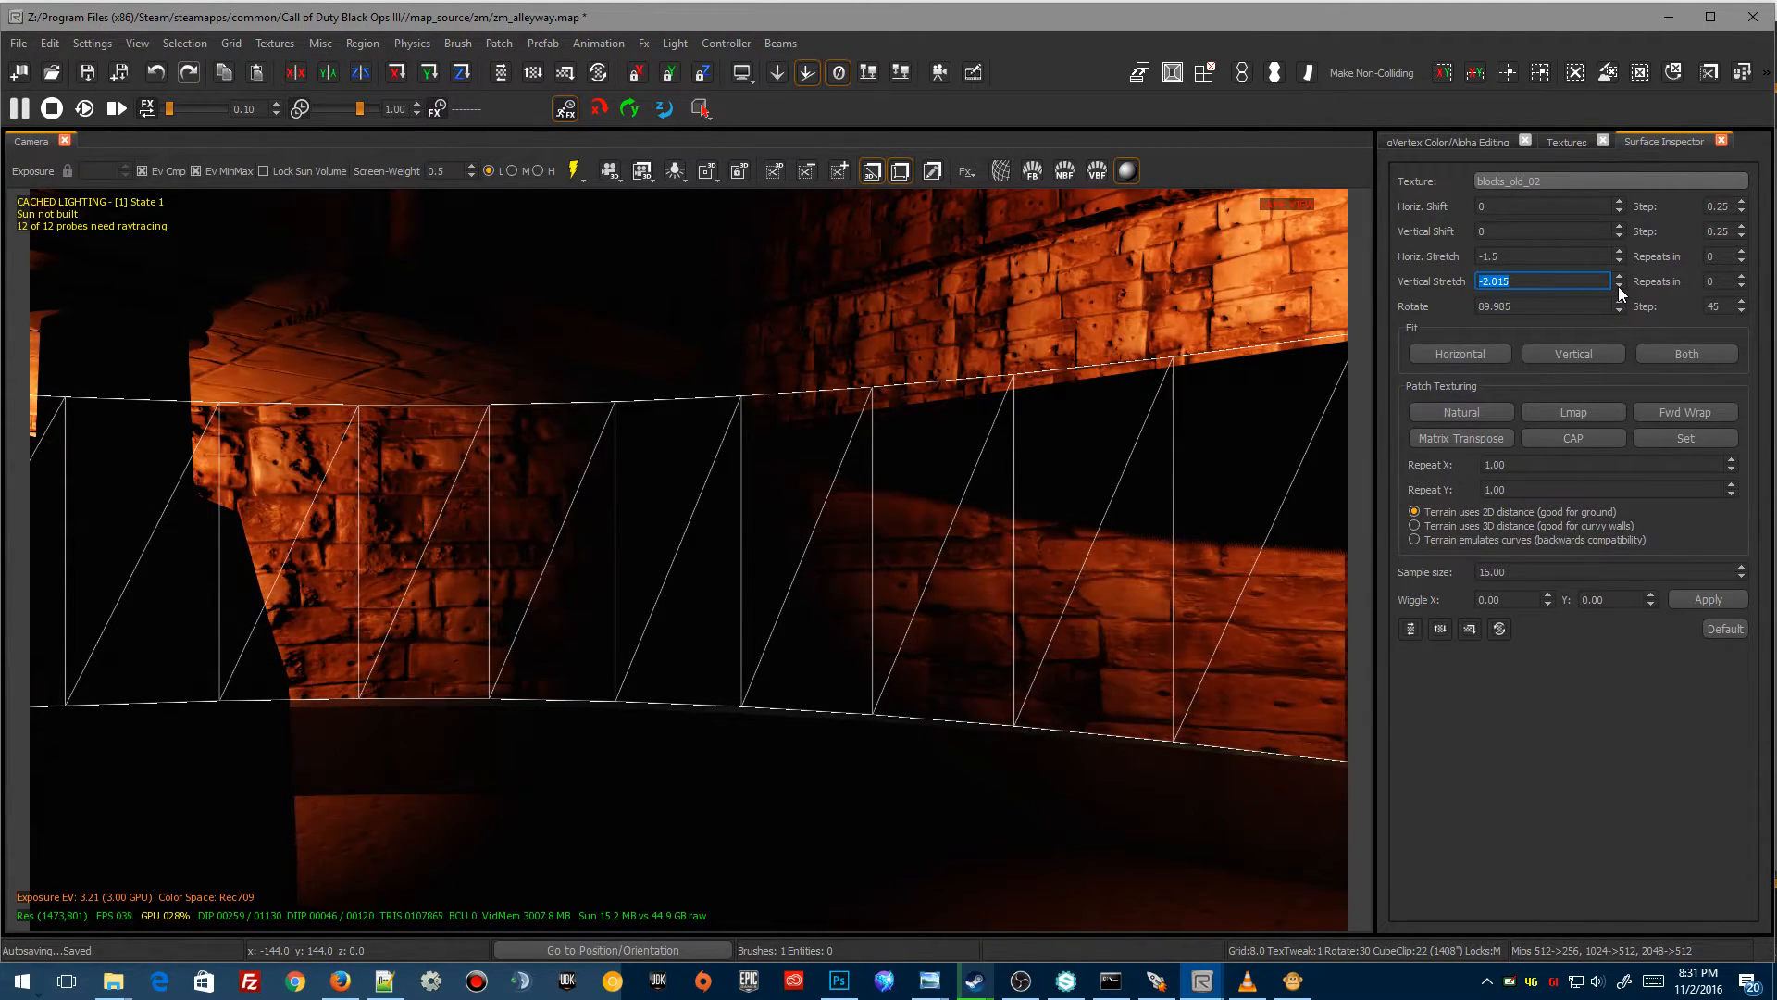
click(1619, 285)
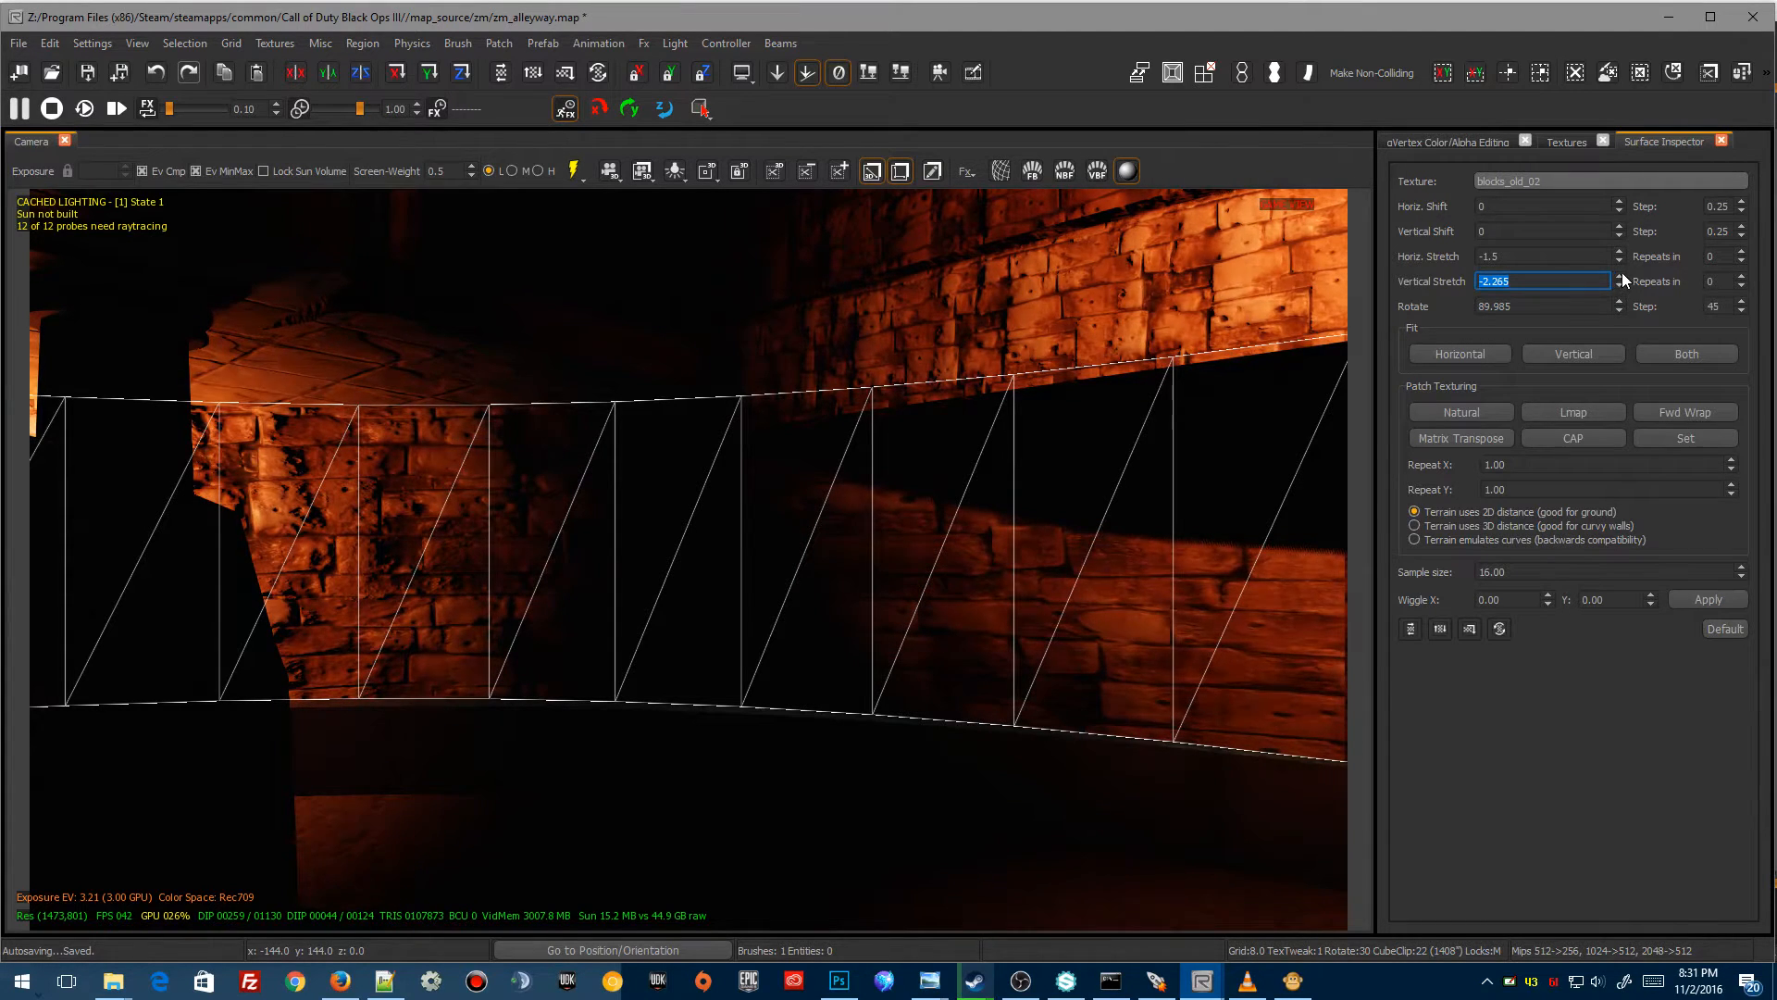
Adjust the horizontal stretch of the curved wall's texture between -1.75 and -2.75, settling on -2.5
click(1620, 263)
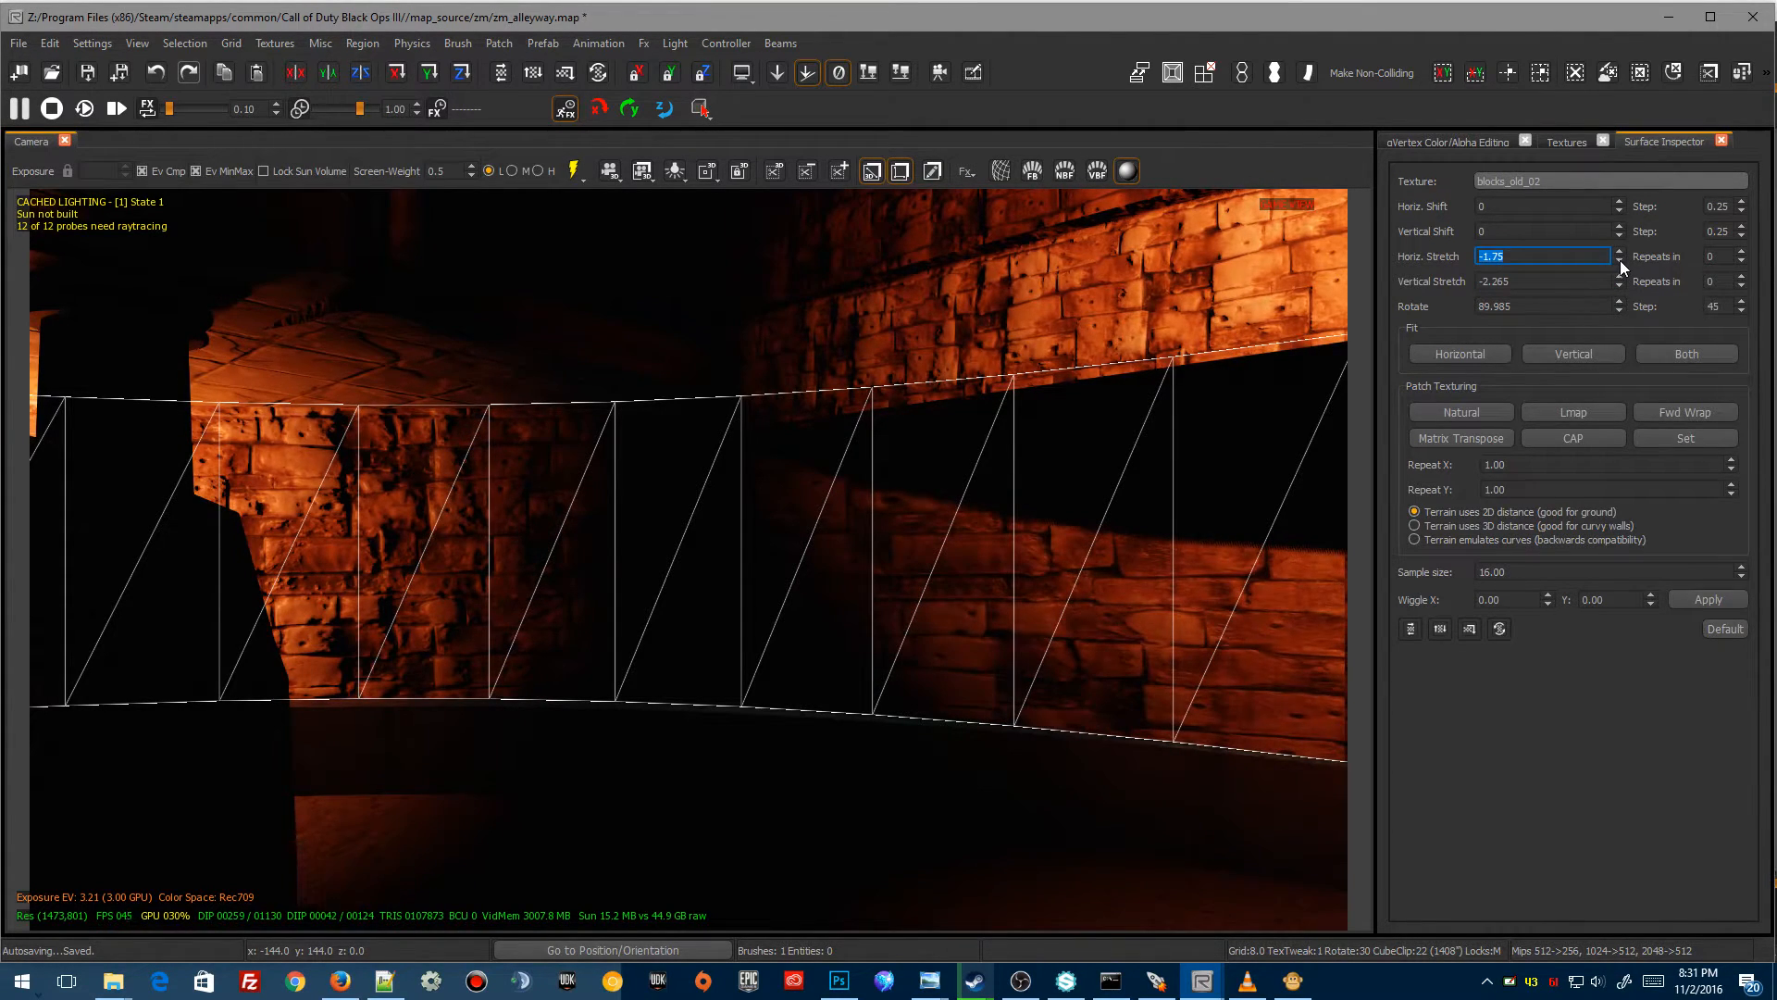
click(1620, 263)
click(1620, 263)
click(1620, 263)
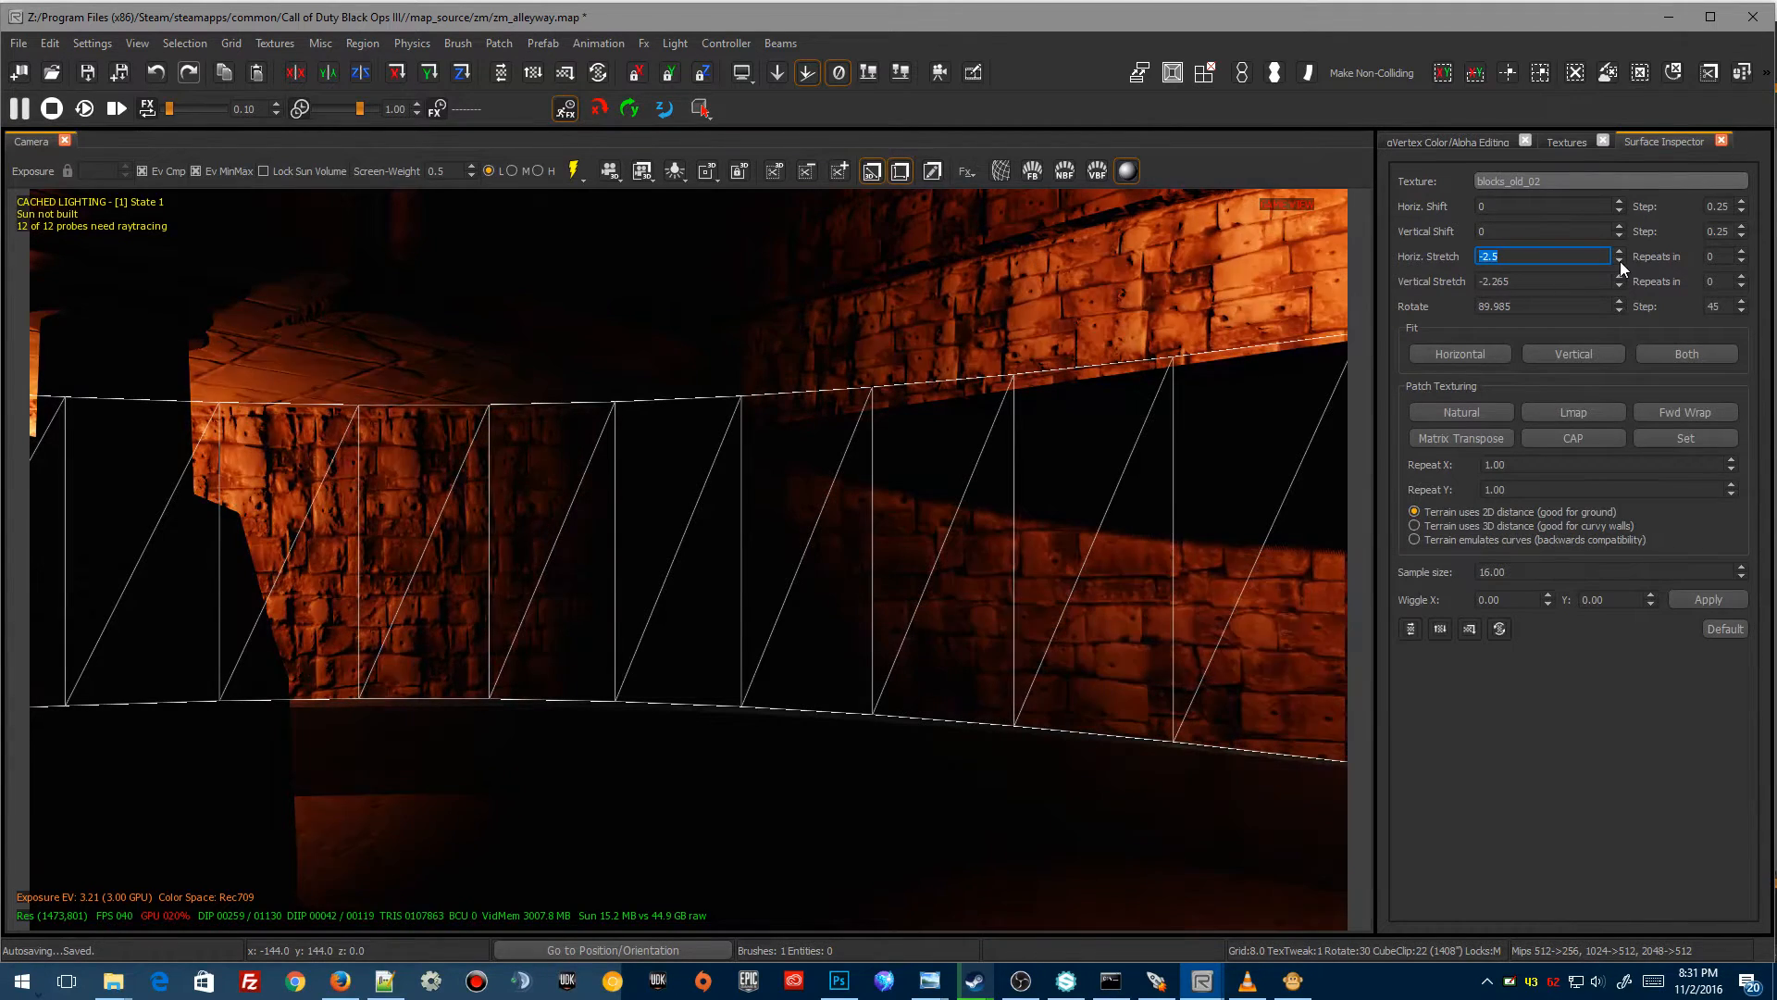
click(1619, 263)
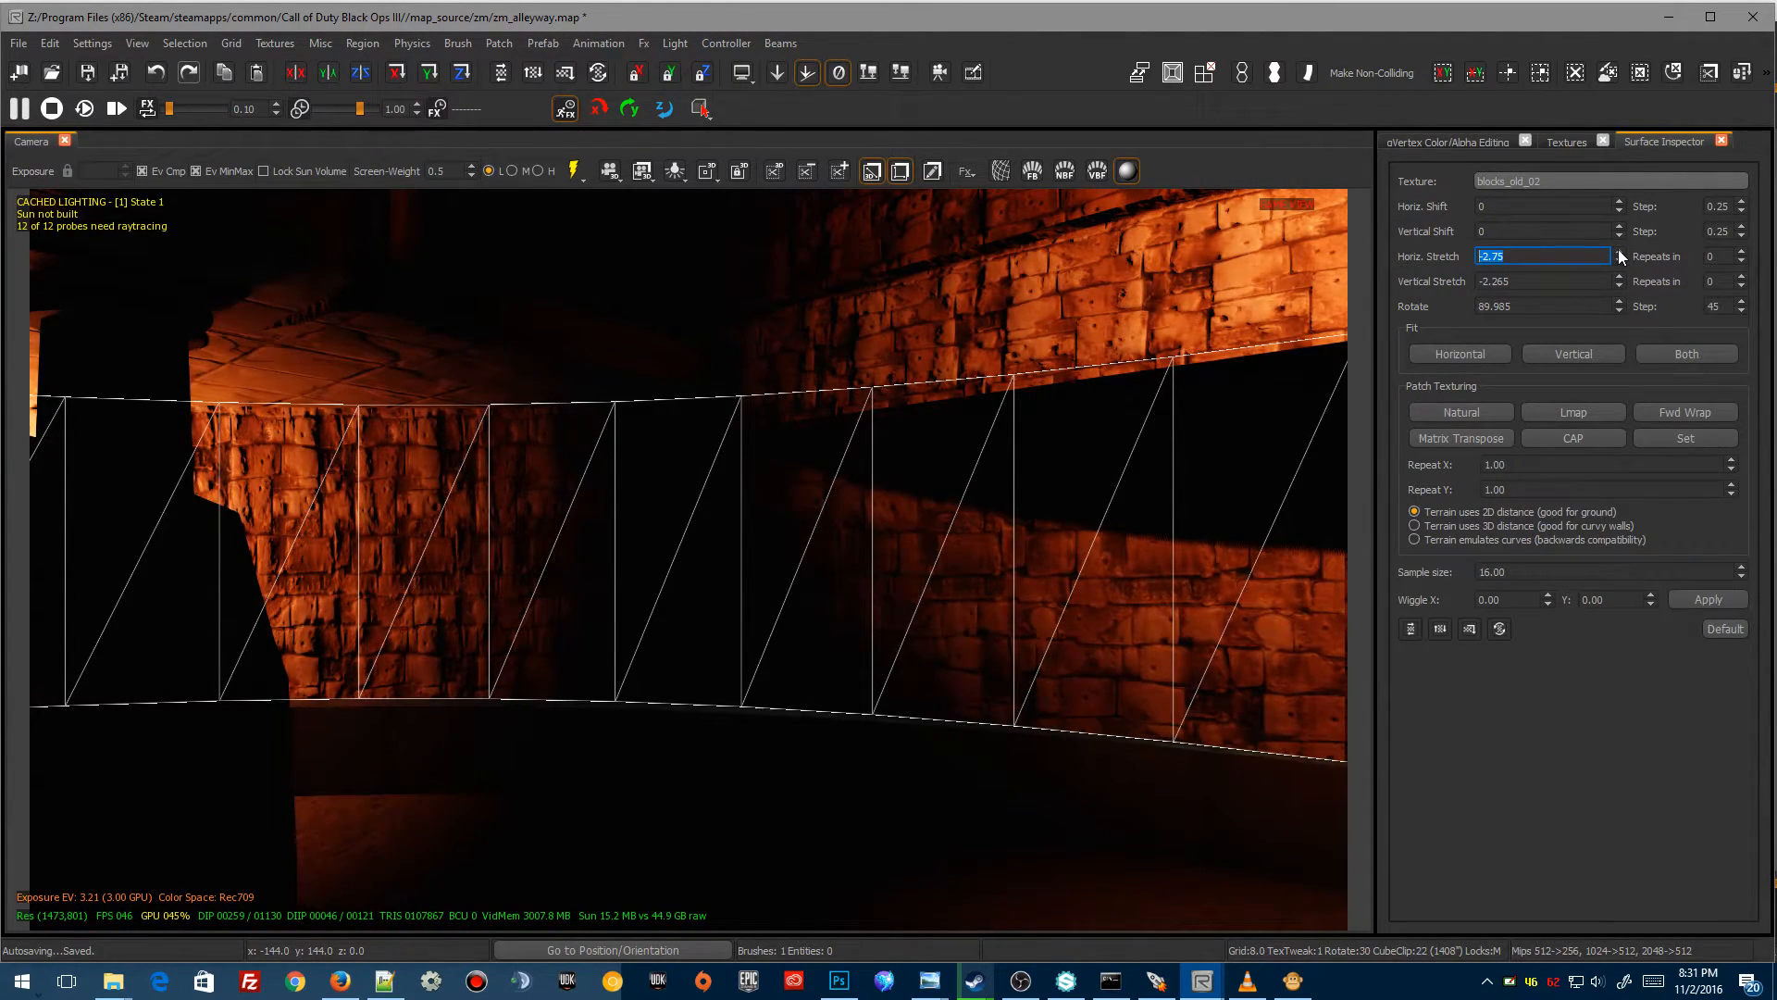
click(1620, 251)
click(1620, 251)
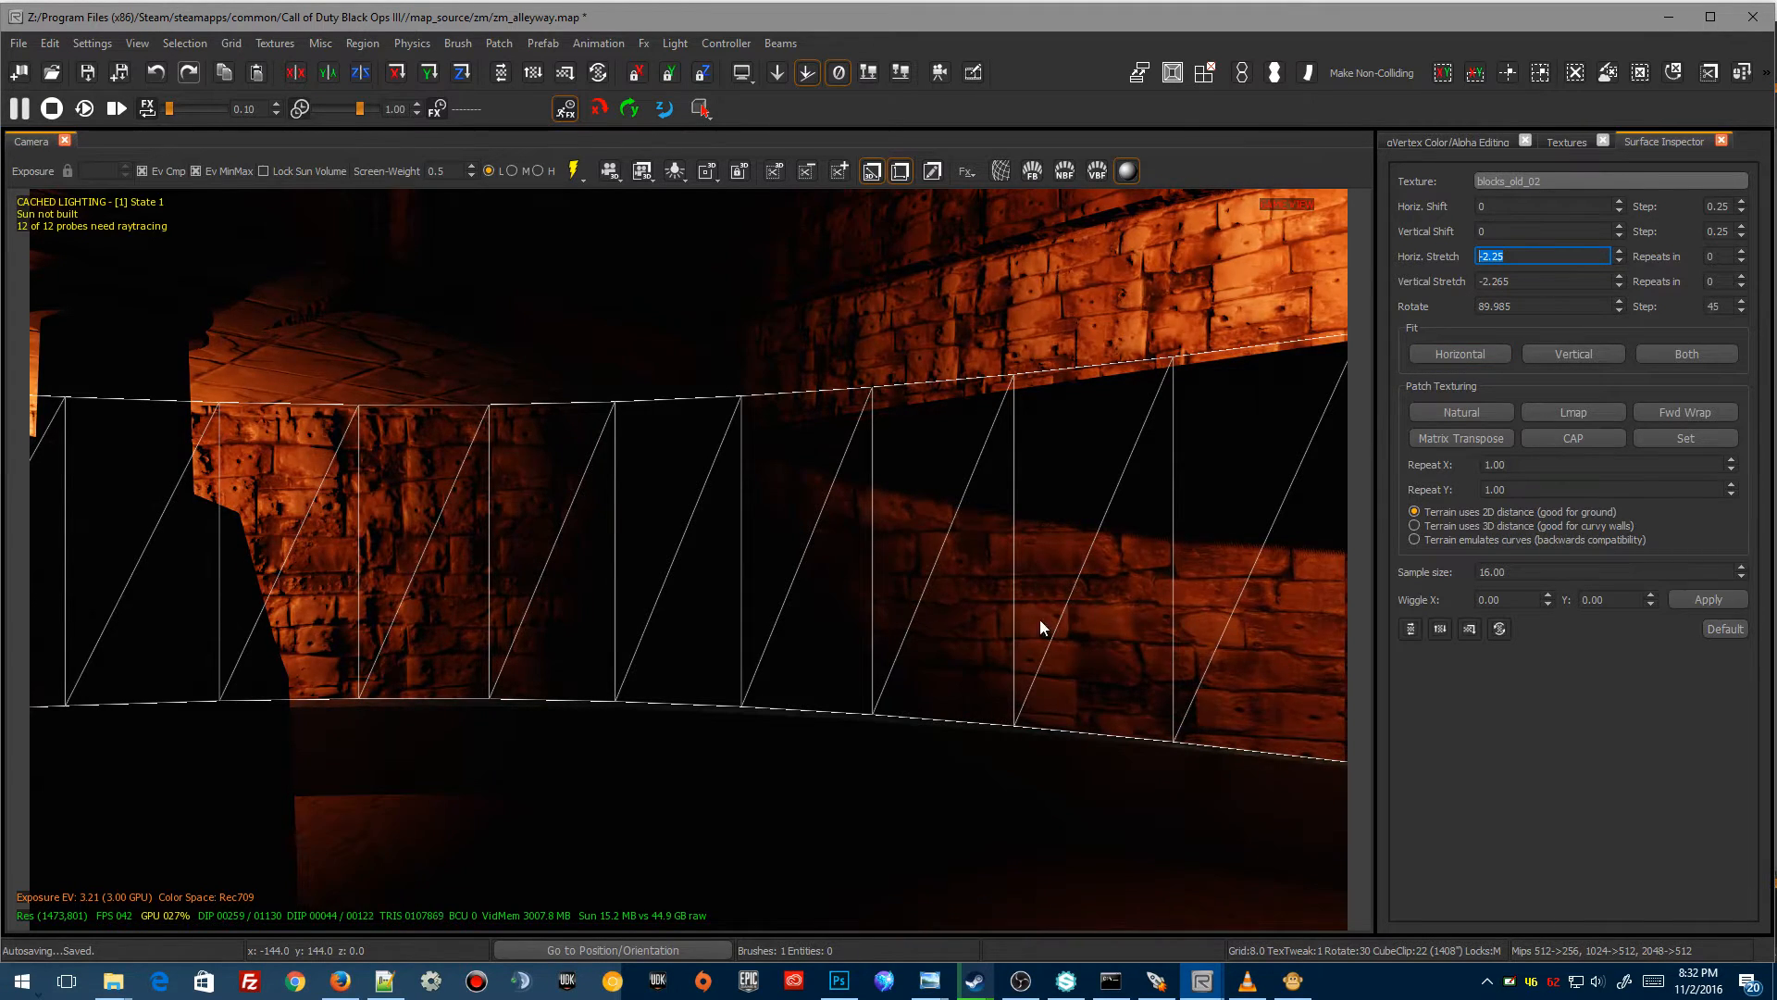
click(1620, 262)
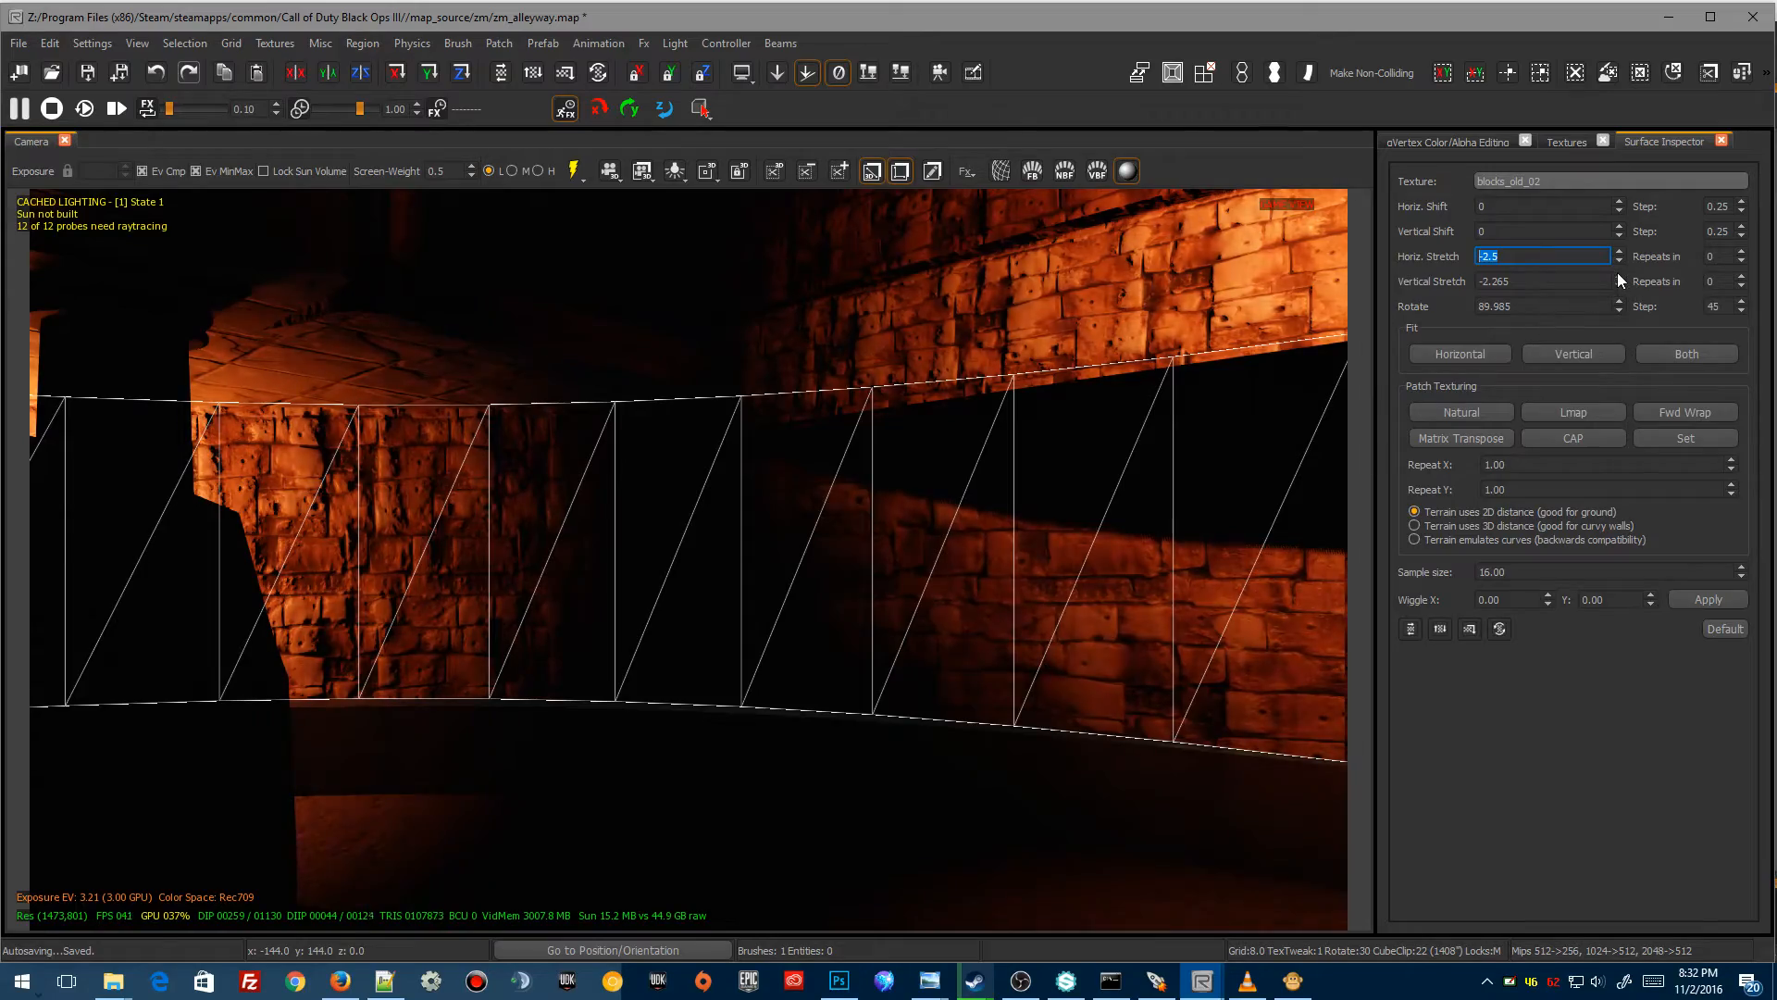
Try a horizontal stretch of -3 on the torch-lit part of the wall, return it to -2.5 and deselect the patch
right_drag(737, 686, 711, 724)
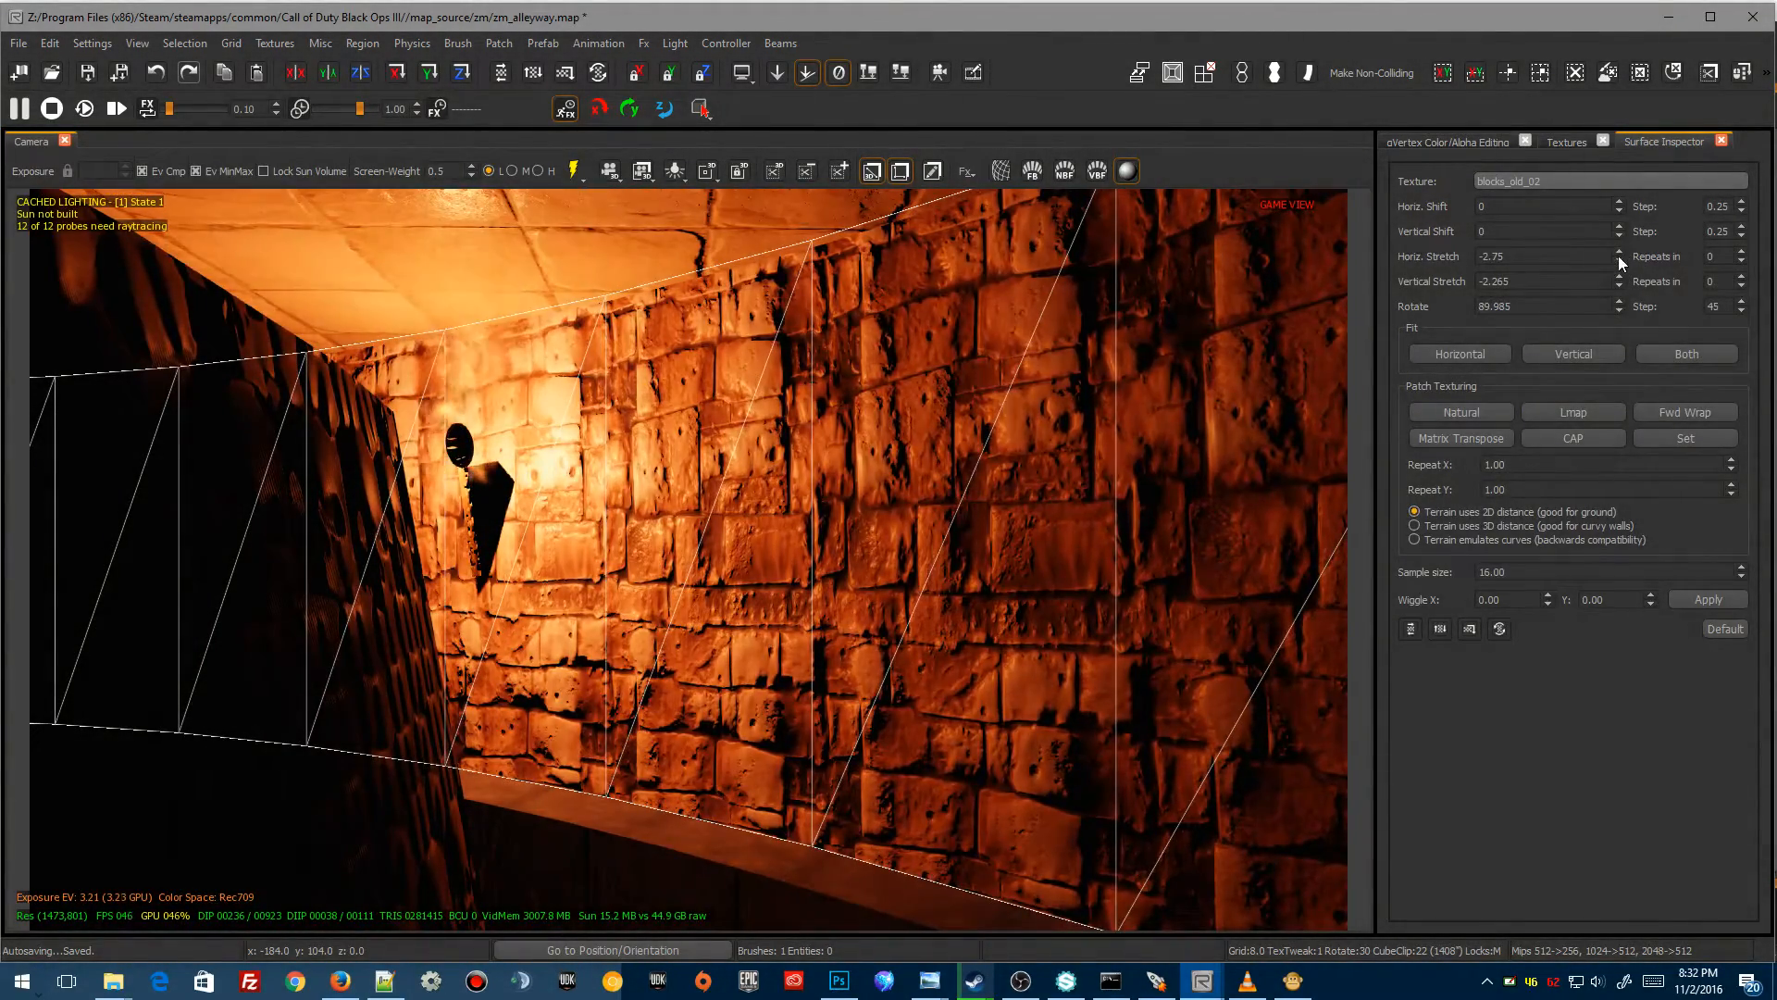
click(1618, 262)
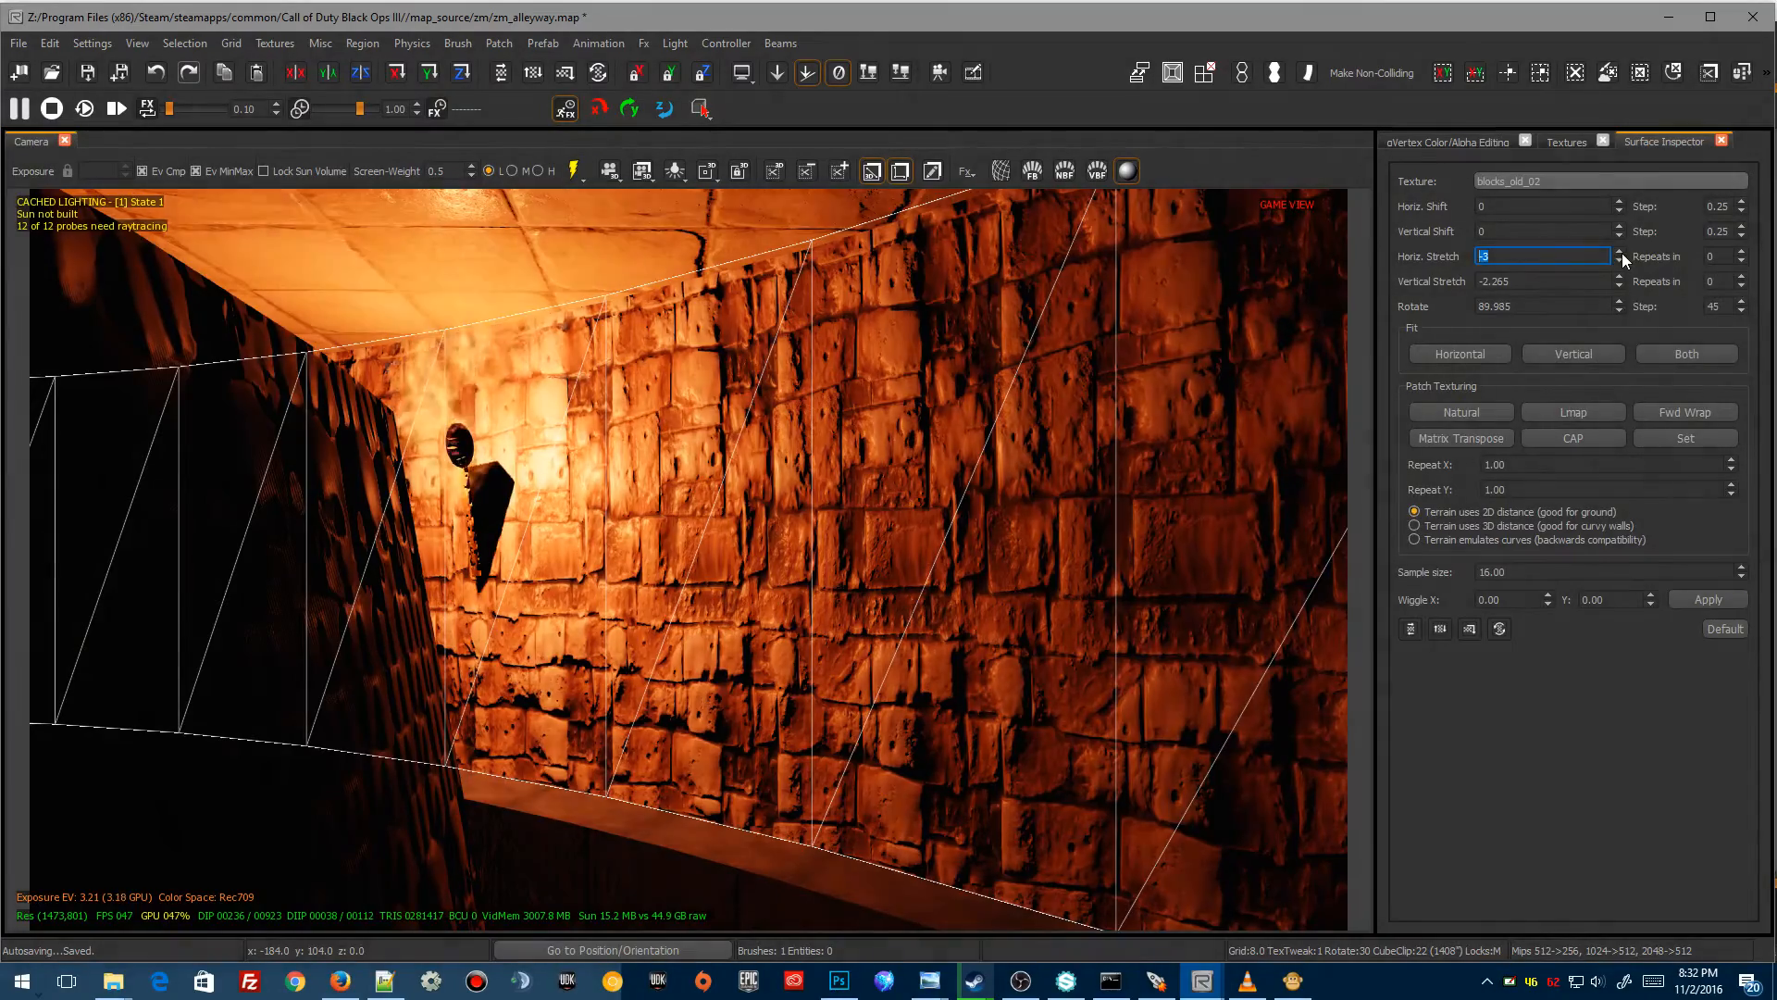
click(1621, 253)
click(1622, 253)
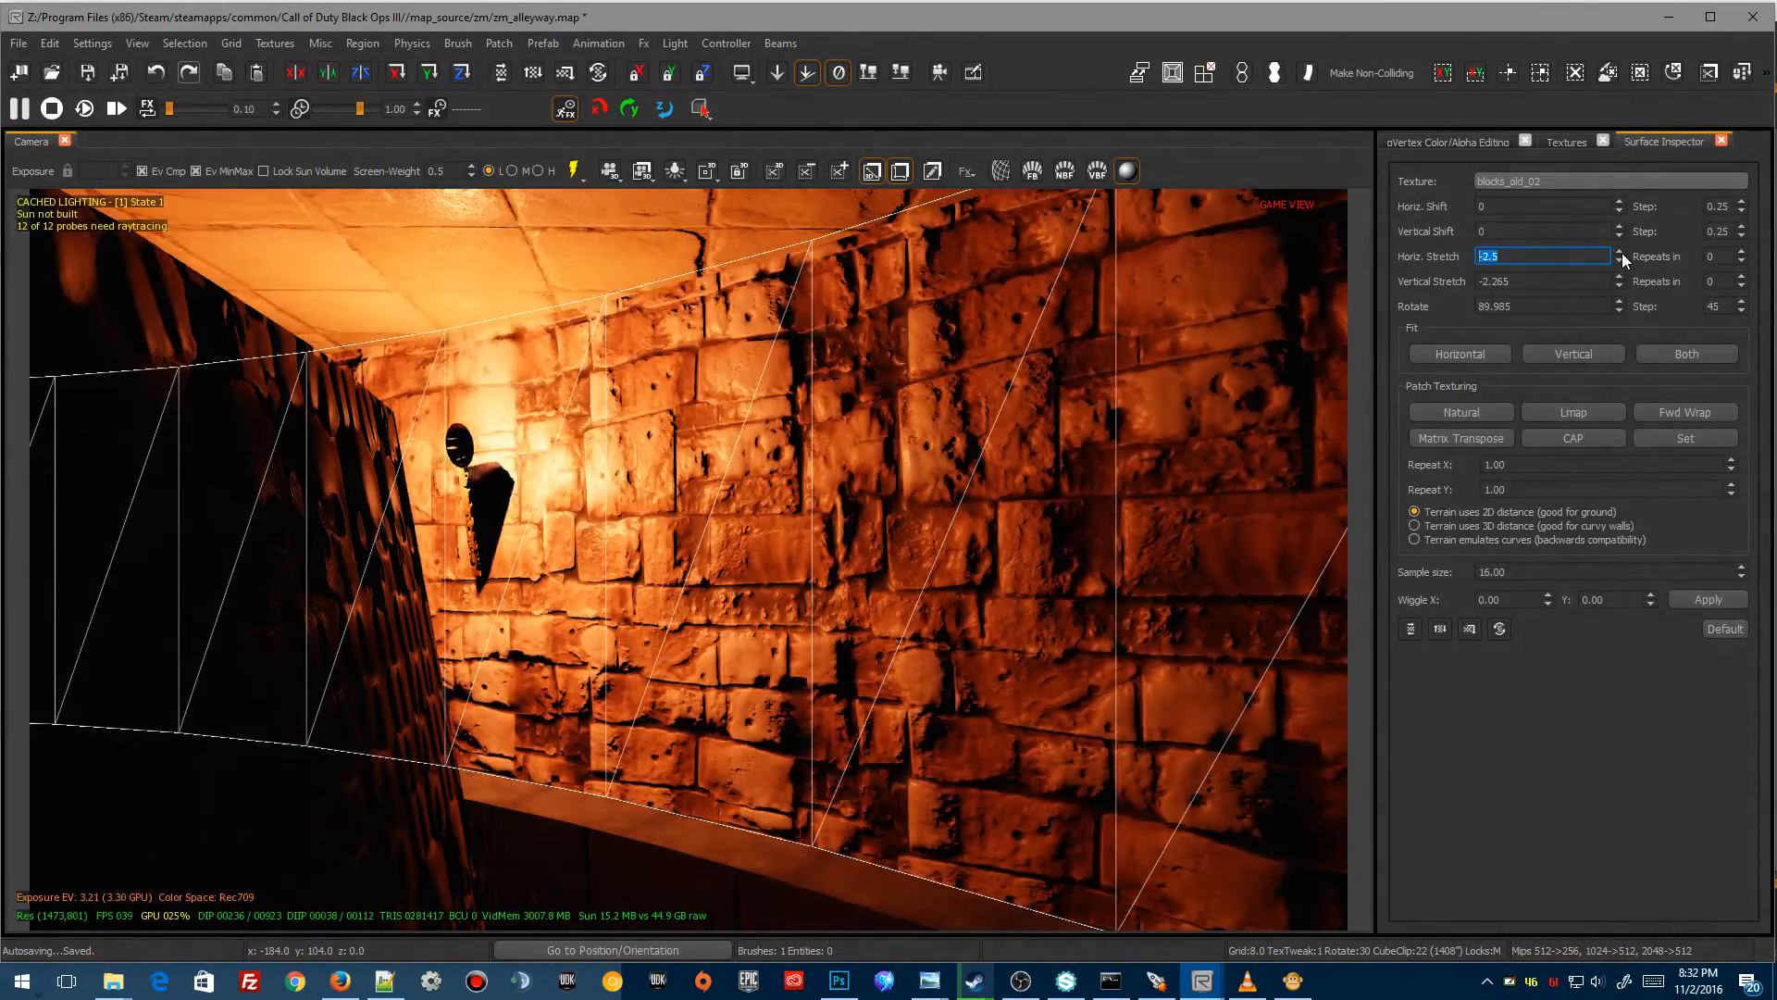
key(Escape)
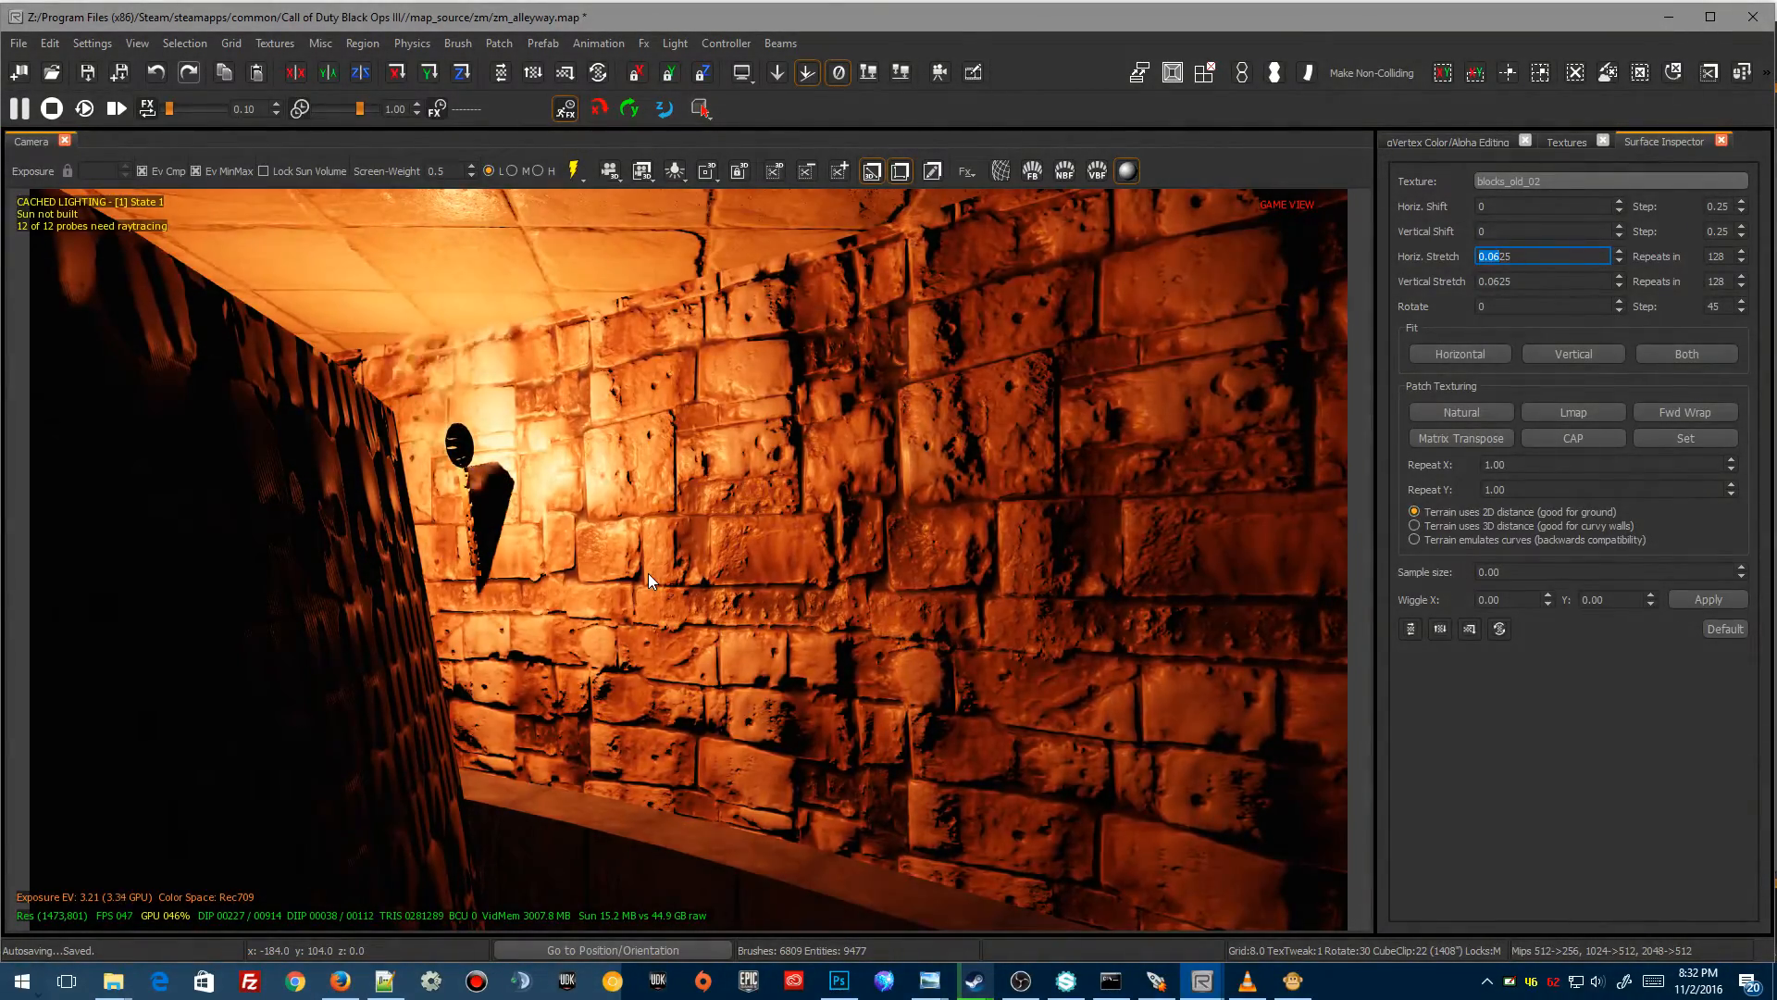
Examine the stone walls around the arched doorway, columns and torch-lit curved corridor, comparing the view with the lighting preview off and on
right_drag(926, 556, 648, 626)
key(F3)
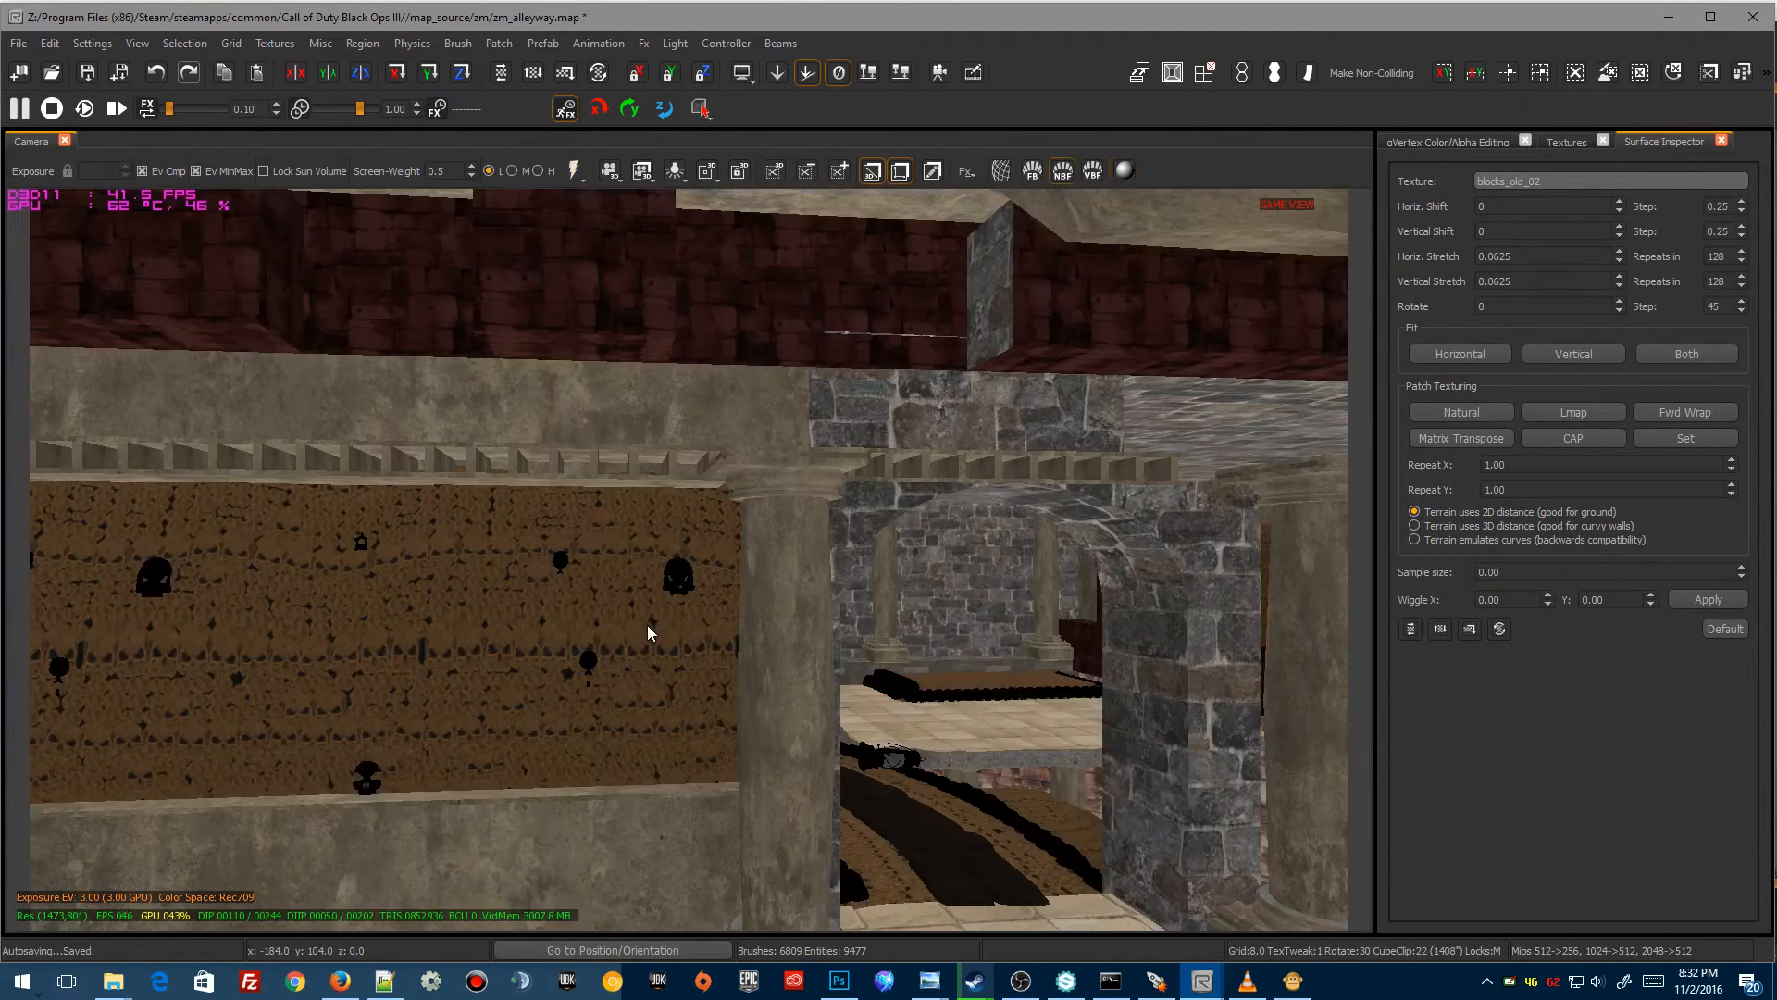
key(F3)
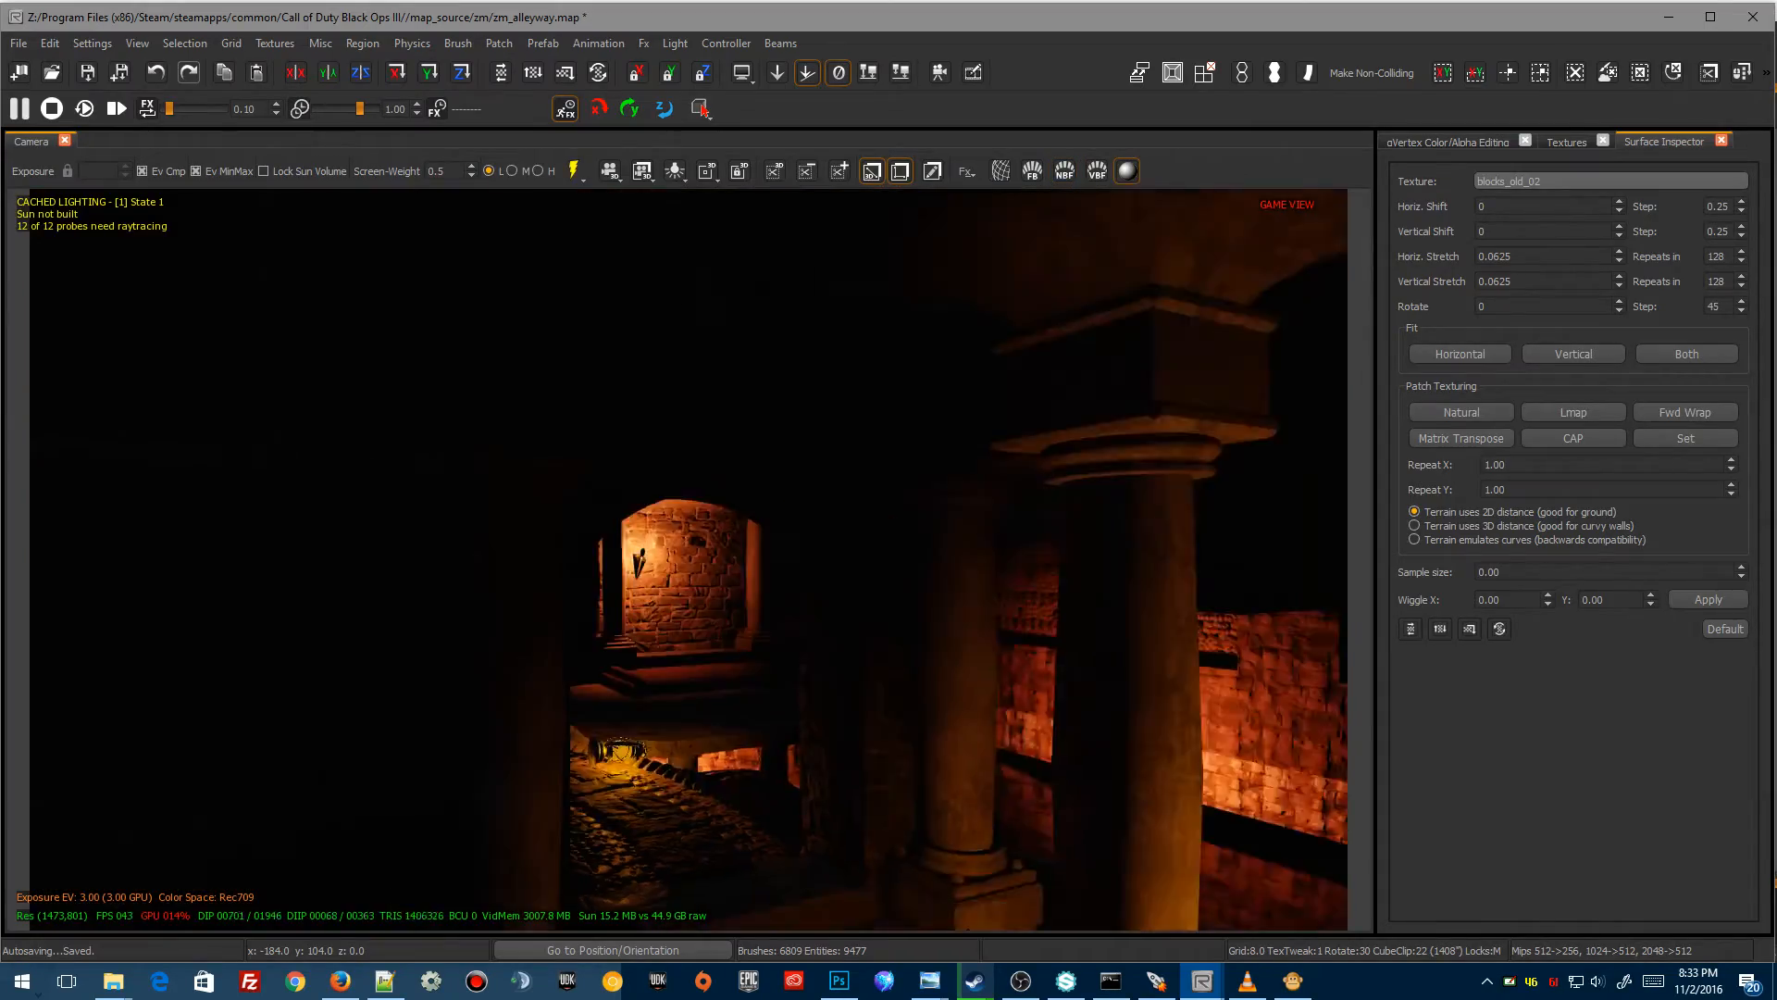
right_drag(648, 627, 435, 607)
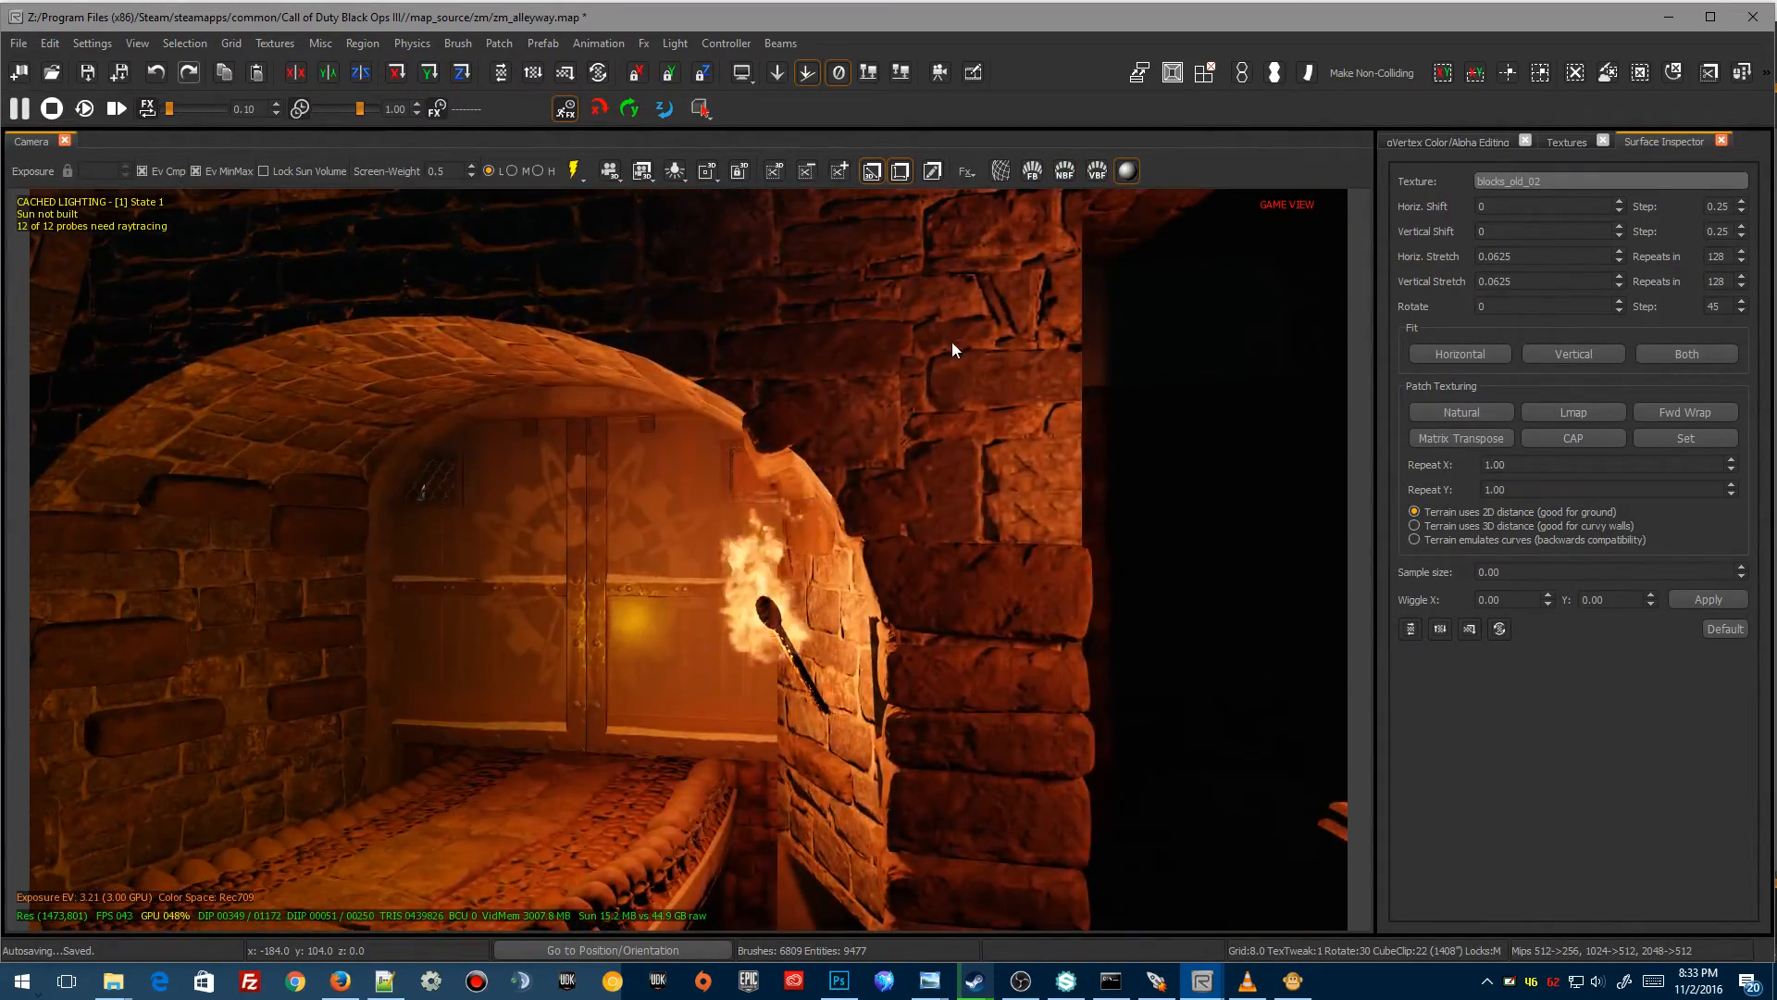
right_drag(773, 349, 648, 350)
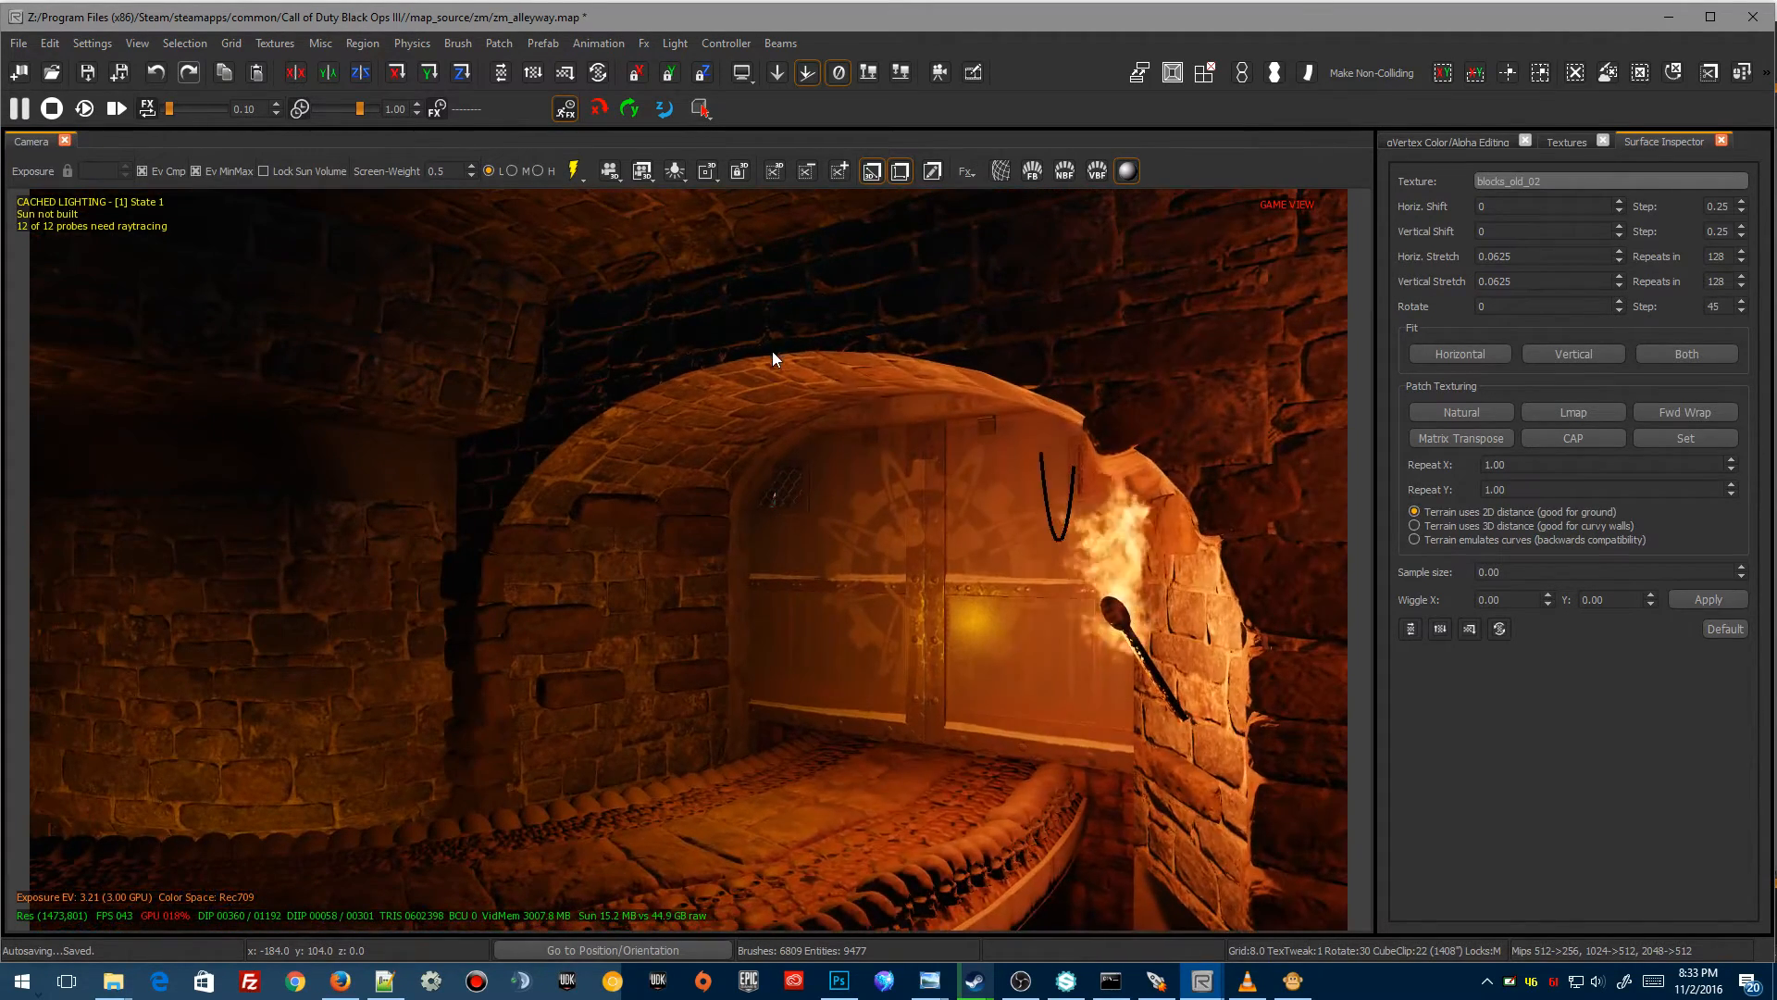
mouse_move(448, 698)
right_down()
mouse_move(278, 699)
mouse_move(448, 699)
right_up()
scroll(505, 696, up, 3)
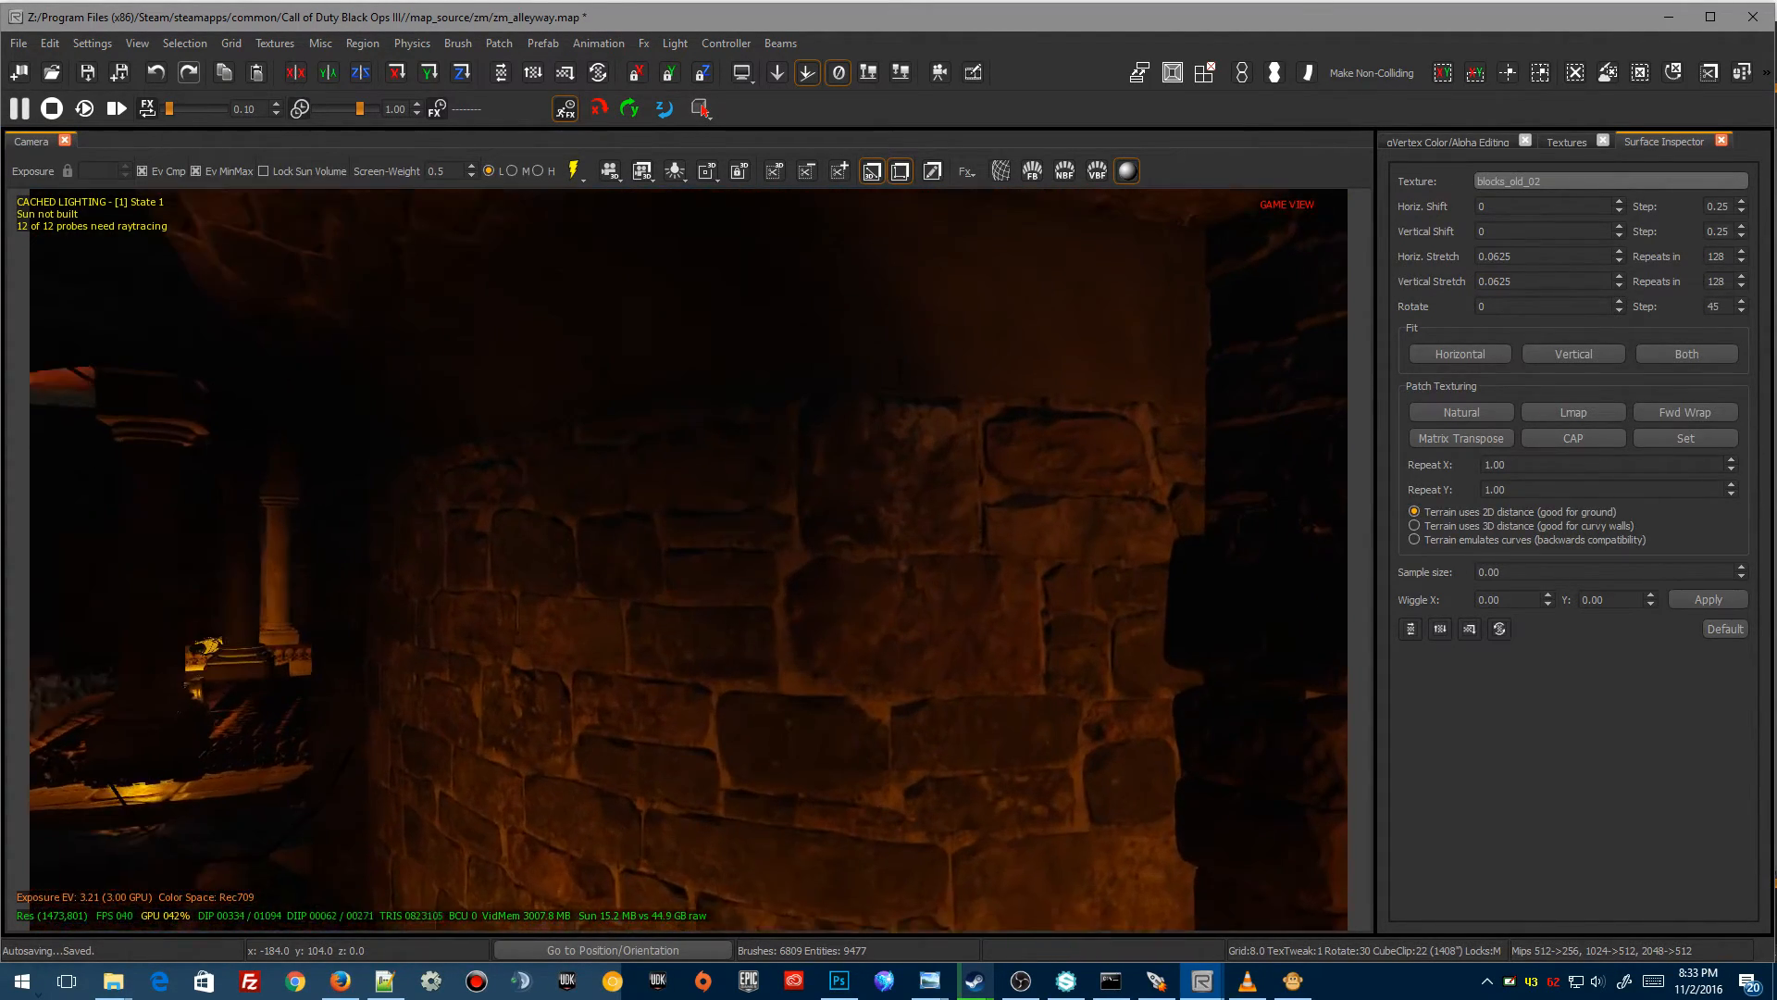
scroll(513, 691, down, 2)
mouse_move(705, 765)
right_down()
mouse_move(528, 759)
mouse_move(629, 787)
mouse_move(741, 731)
mouse_move(870, 740)
mouse_move(944, 722)
mouse_move(731, 752)
right_up()
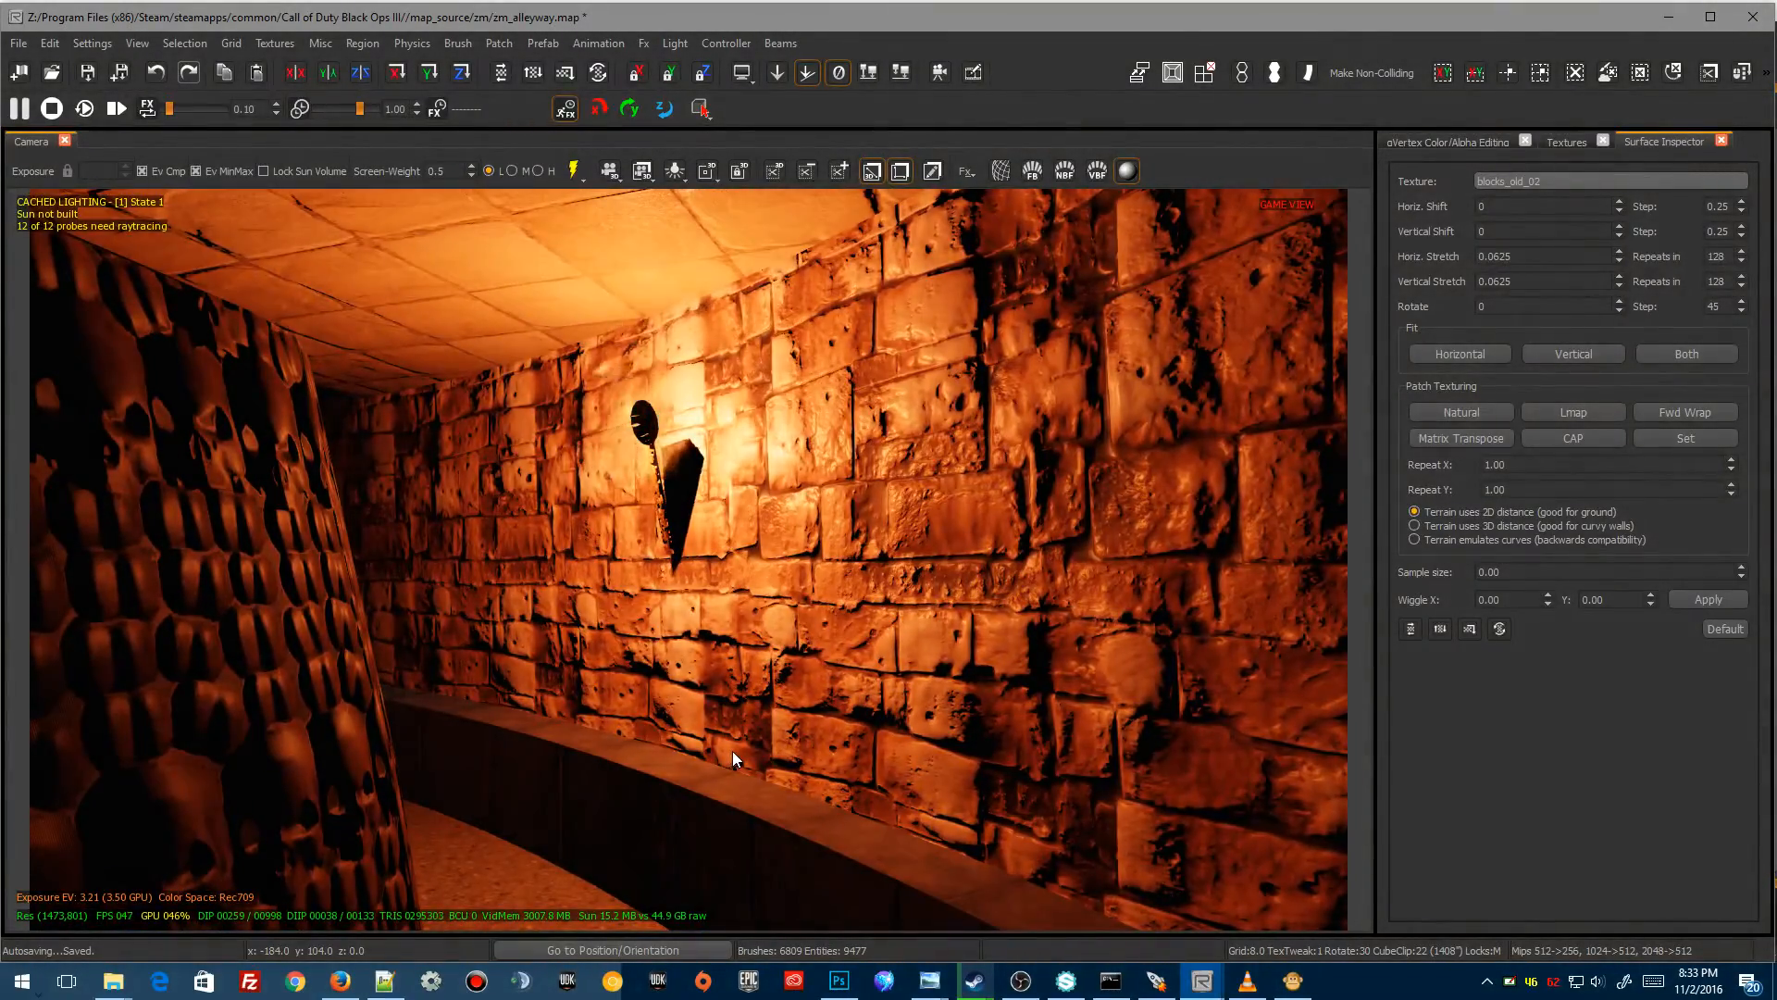